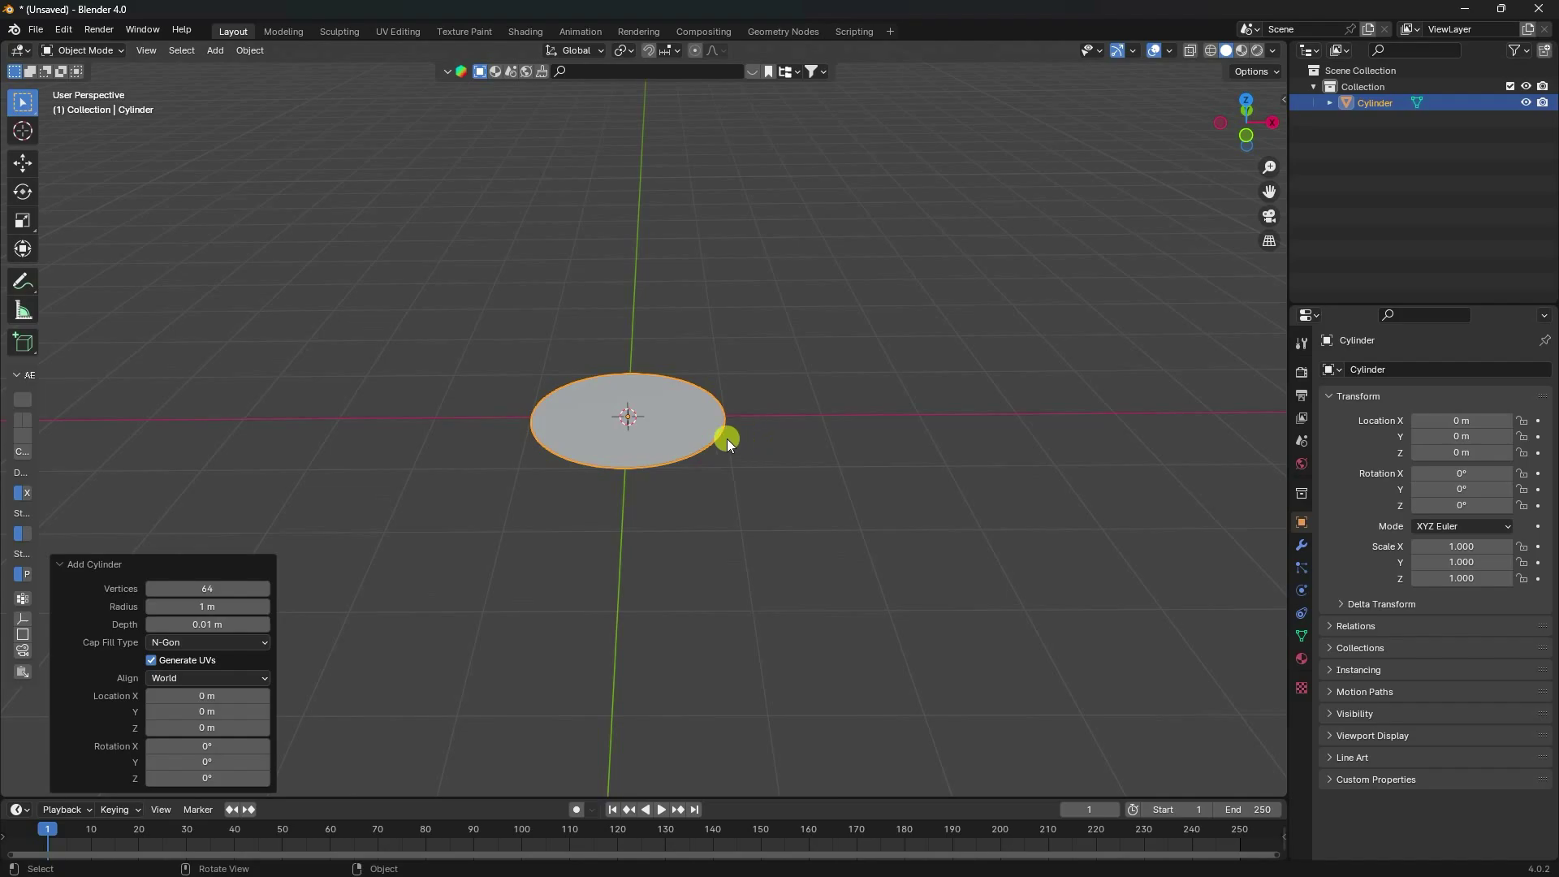
# Rotate the flat cylinder to -90° around Y and move it about 2.61 m along the X axis.
pyautogui.click(23, 192)
pyautogui.moveTo(602, 363); pyautogui.dragTo(562, 459)
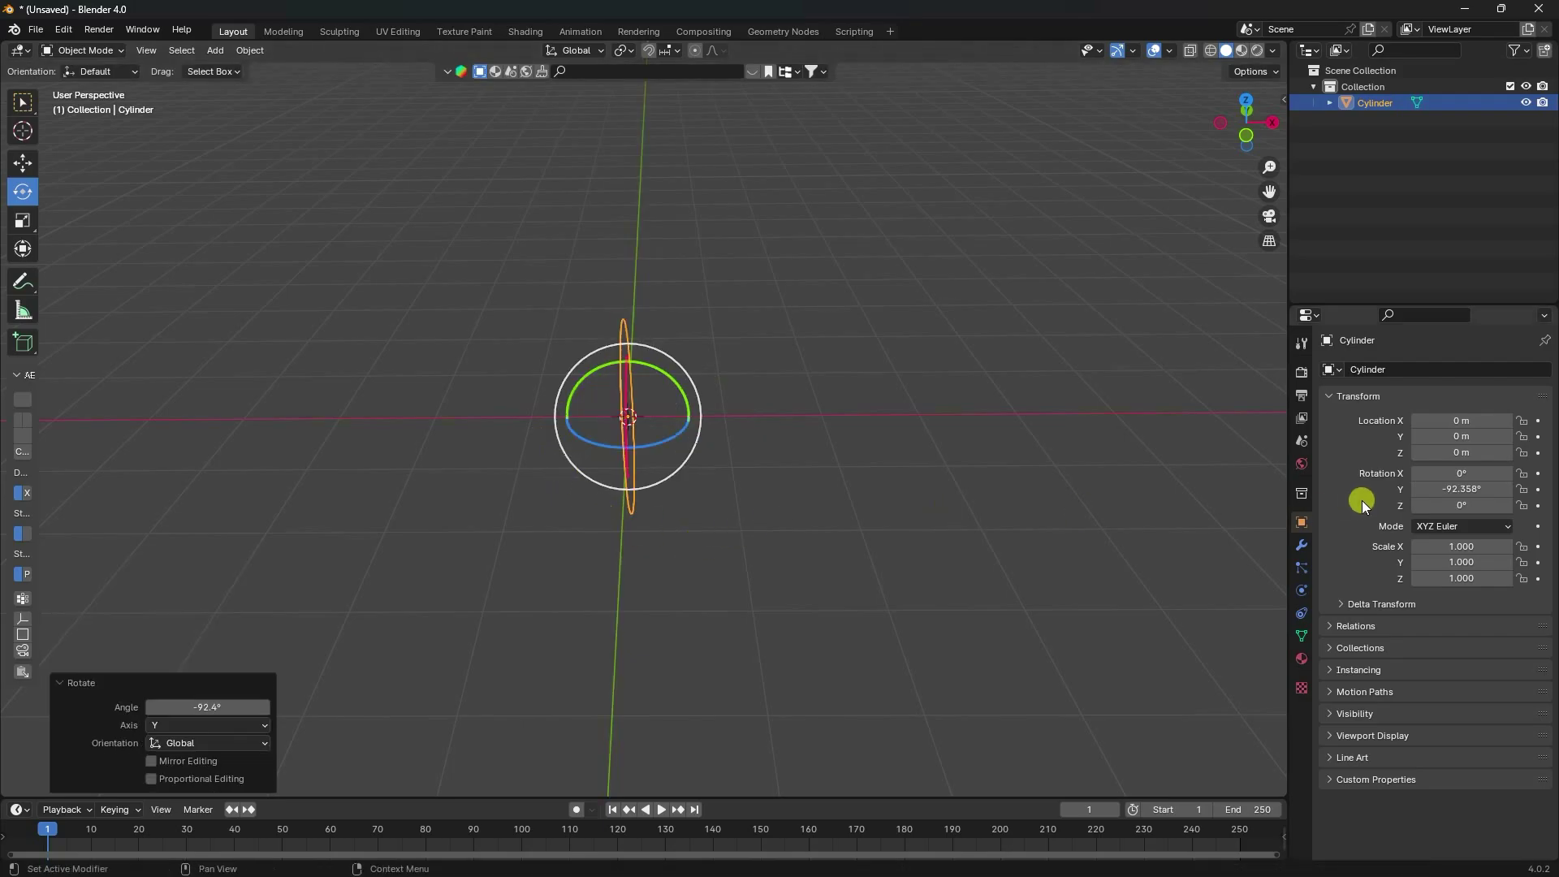
pyautogui.doubleClick(1442, 488)
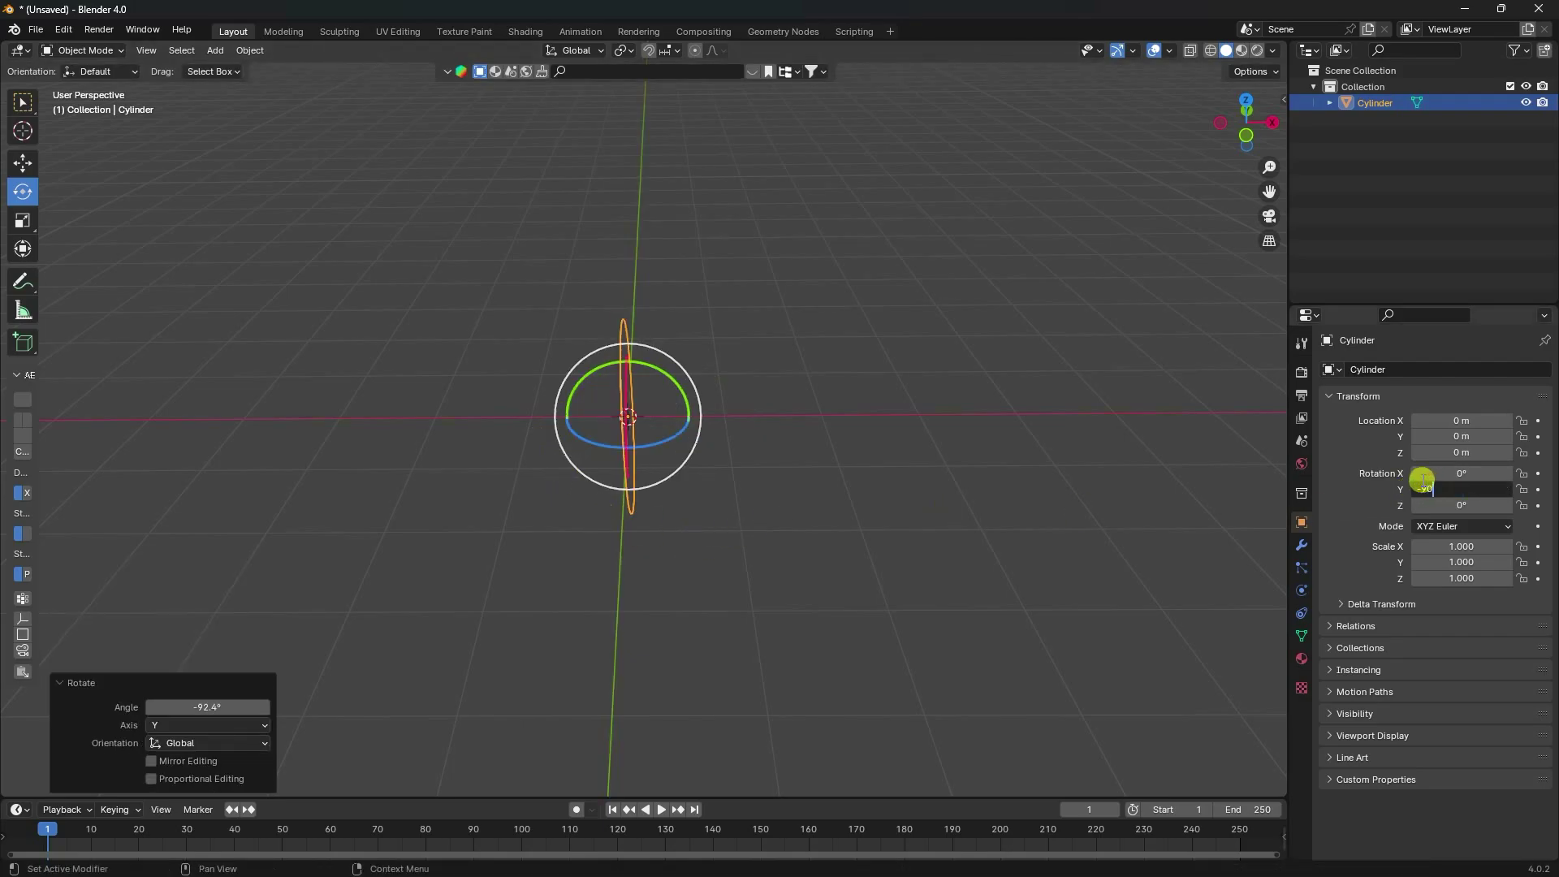
pyautogui.write('-90')
pyautogui.press('Return')
pyautogui.click(22, 162)
pyautogui.moveTo(687, 436); pyautogui.dragTo(928, 444)
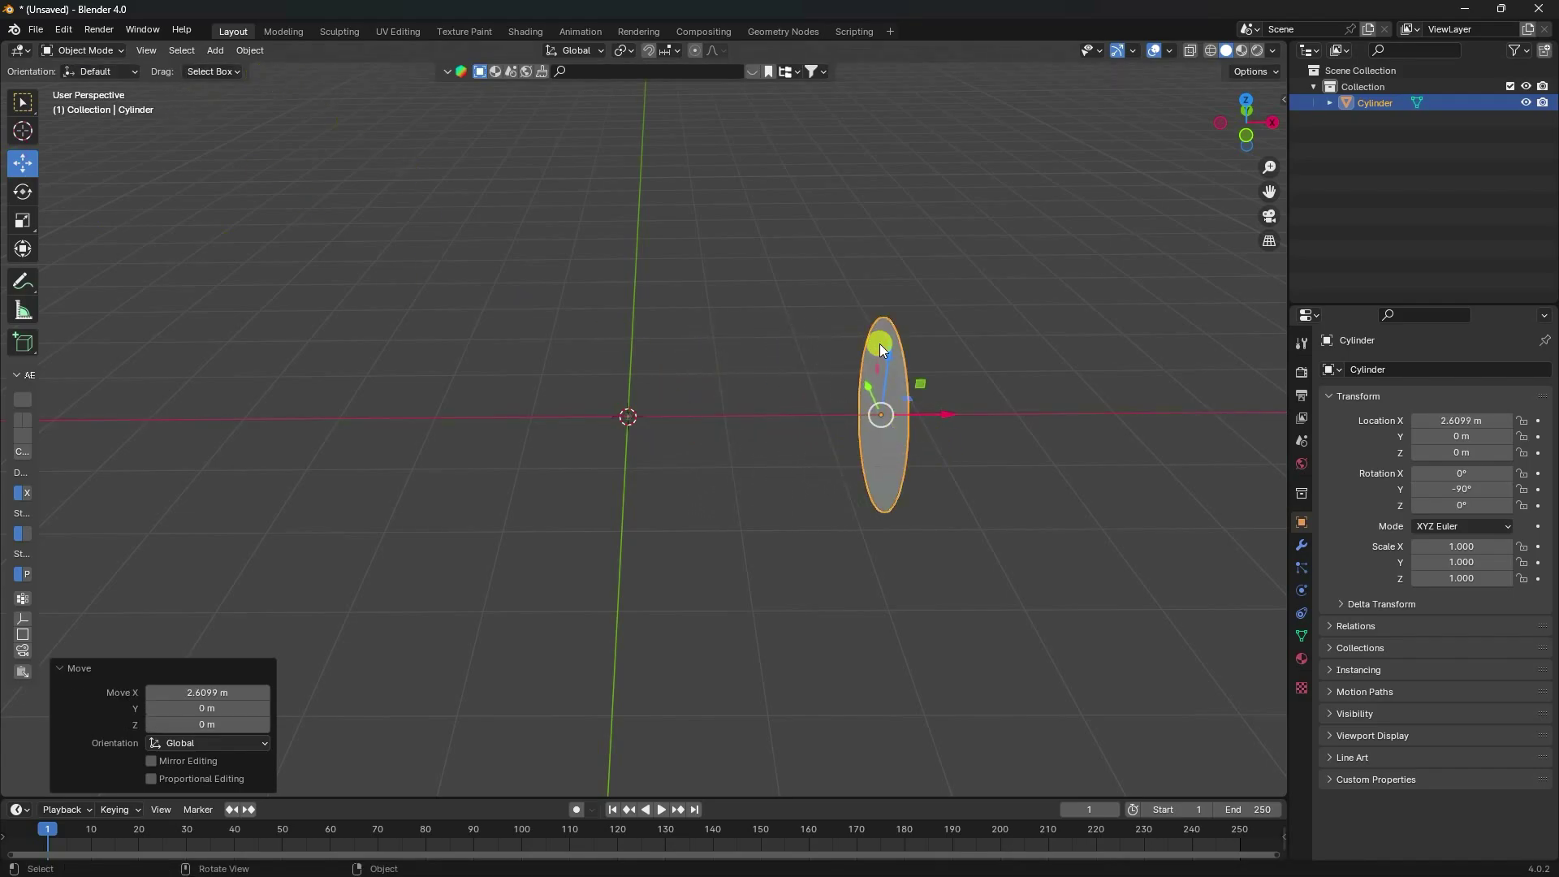
# Apply the Quick Smoke effect to the upright cylinder and play the simulation.
pyautogui.click(881, 344)
pyautogui.click(249, 50)
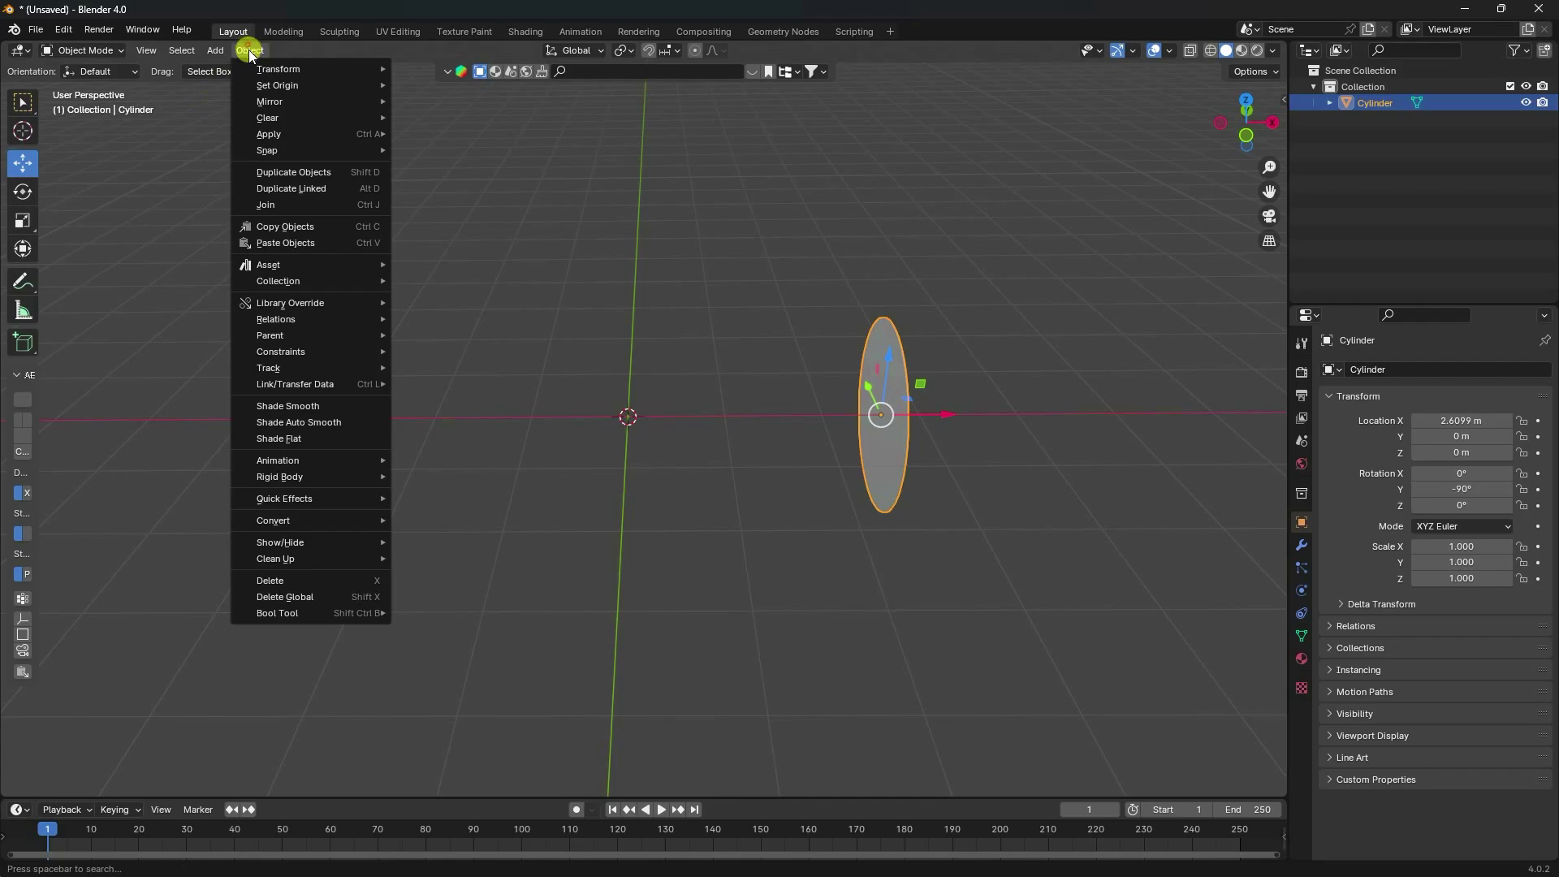
pyautogui.moveTo(292, 499)
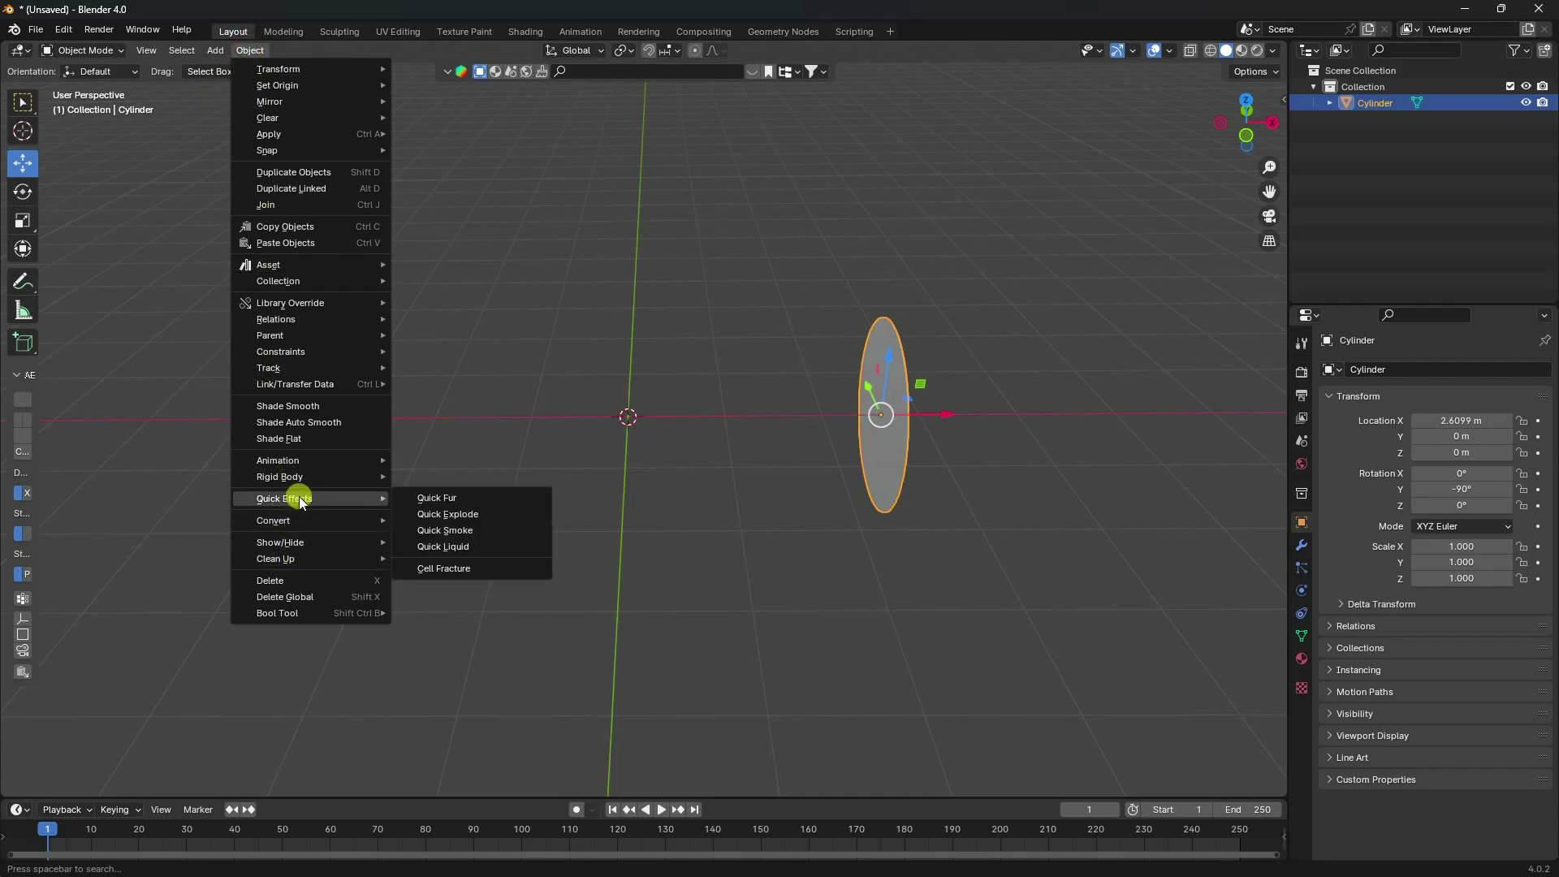
pyautogui.click(479, 531)
pyautogui.moveTo(477, 528); pyautogui.dragTo(637, 431, button='middle')
pyautogui.scroll(-4, 641, 437)
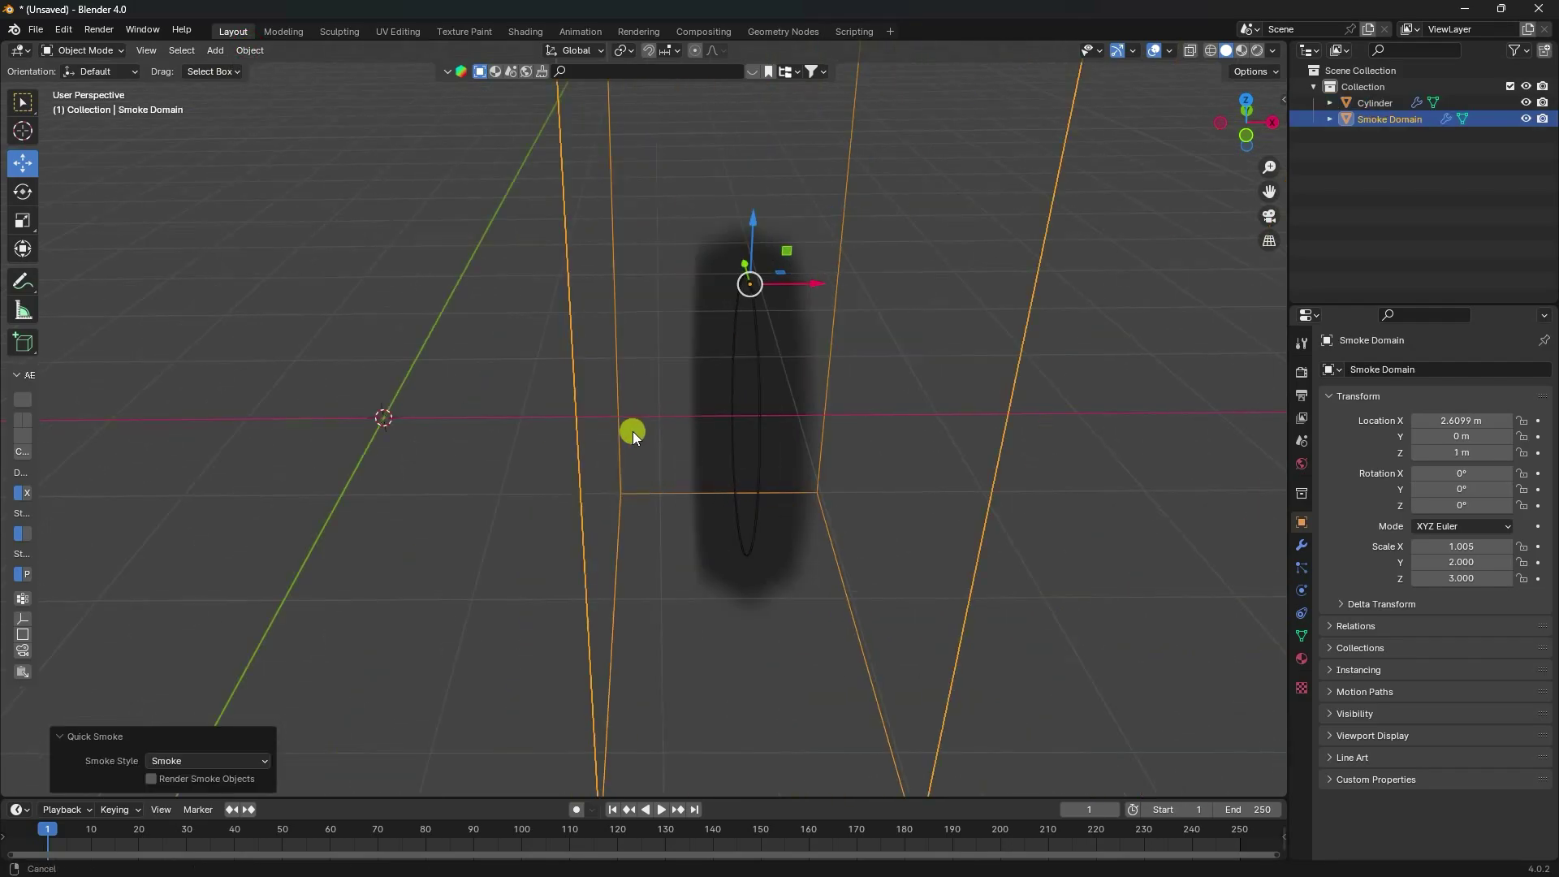
pyautogui.scroll(3, 662, 422)
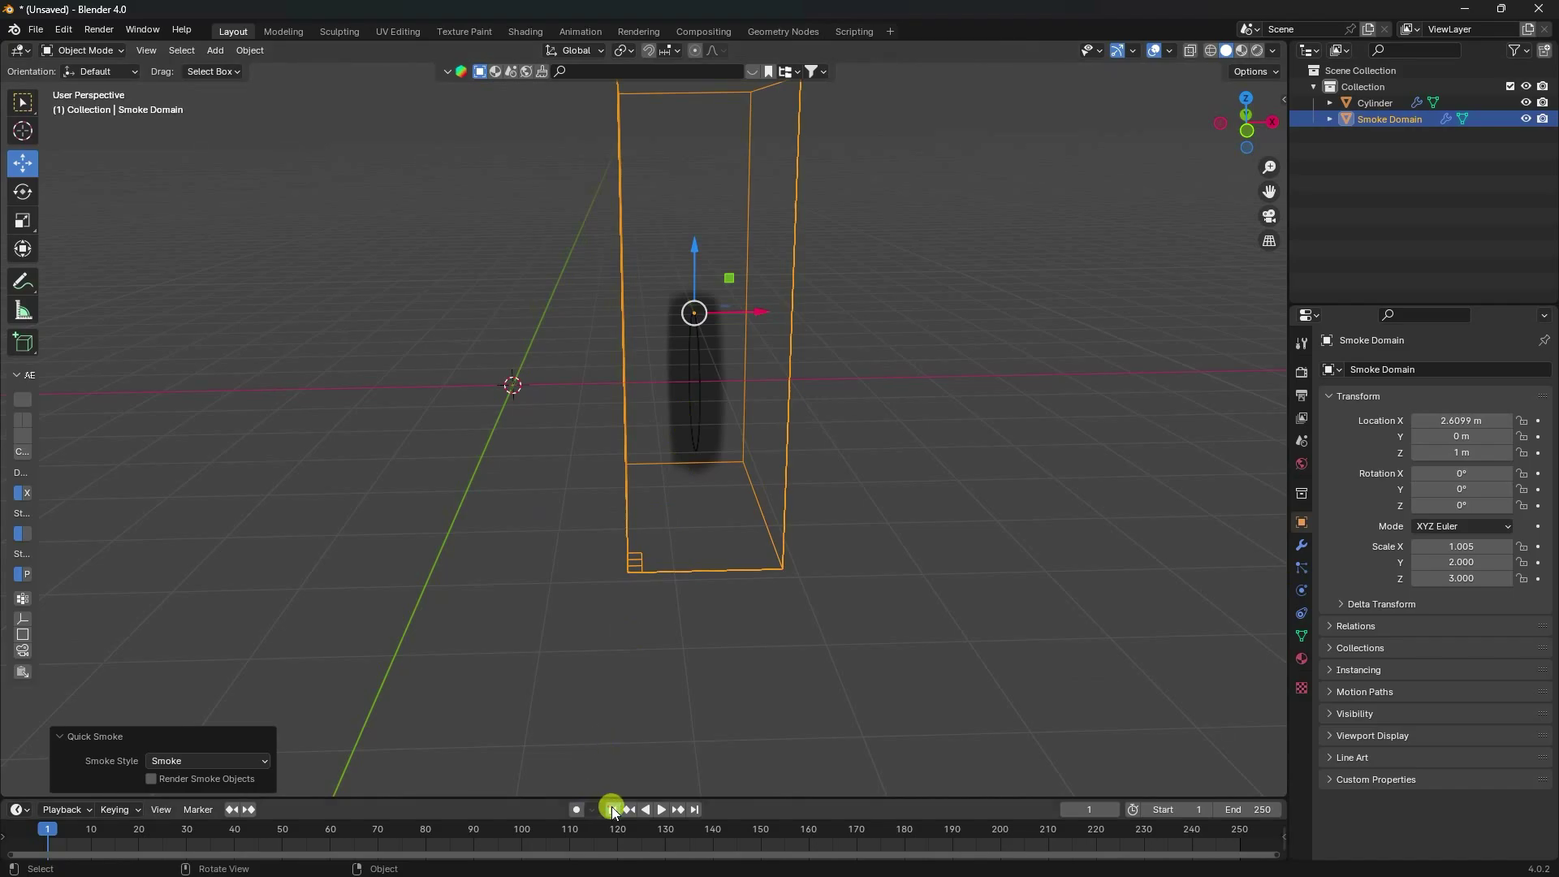
pyautogui.click(662, 810)
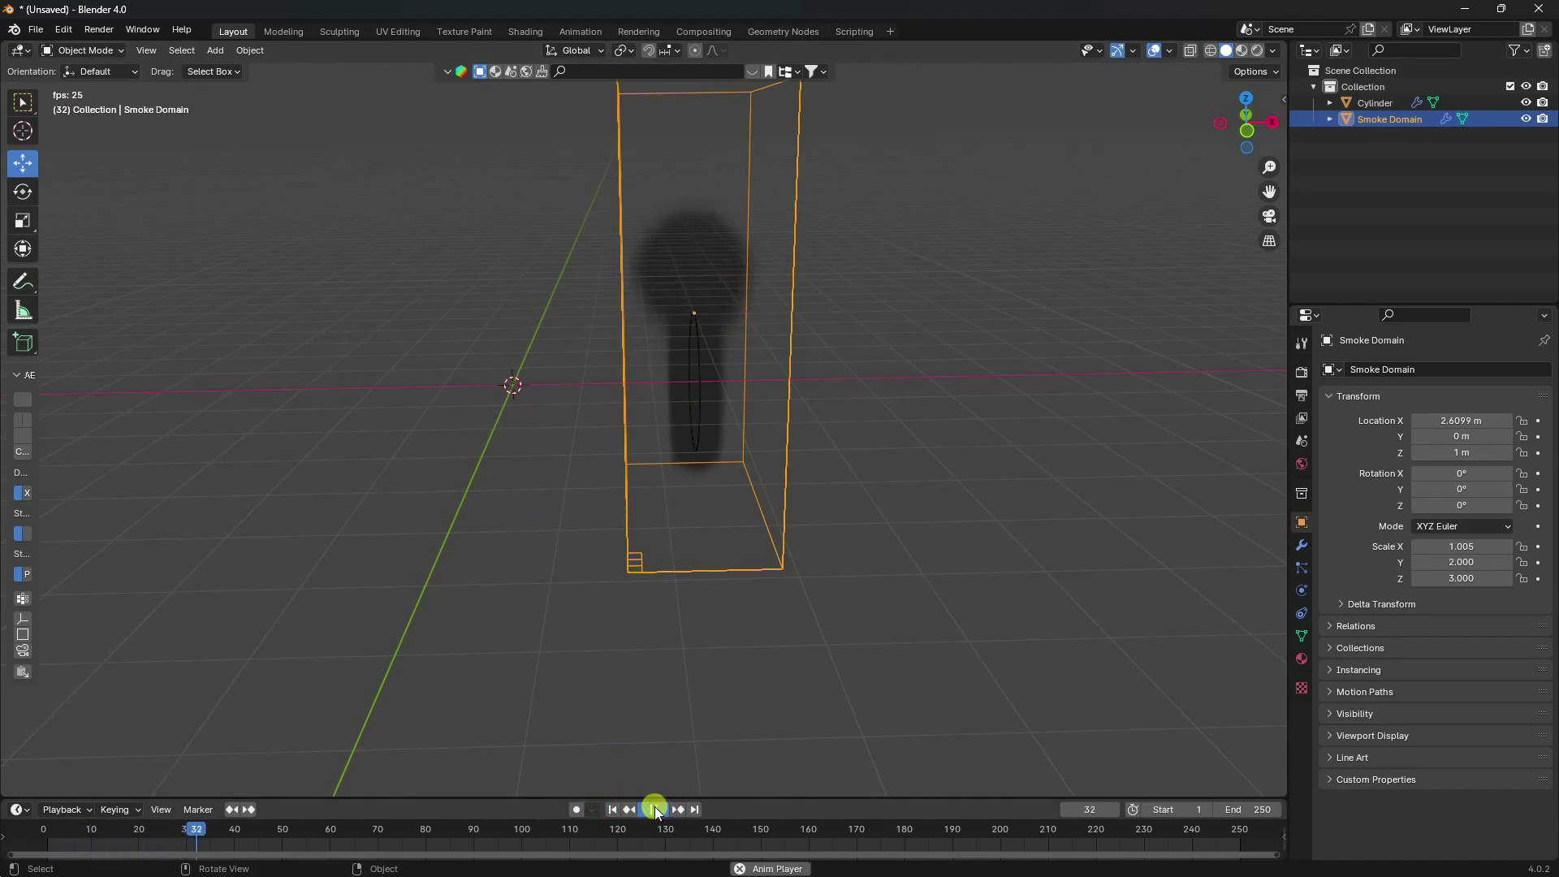
# Set the smoke domain's scale to 10 on X, 5 on Y and 5 on Z.
pyautogui.click(1381, 118)
pyautogui.moveTo(1454, 546)
pyautogui.mouseDown()
pyautogui.moveTo(260, 547)
pyautogui.moveTo(672, 578)
pyautogui.moveTo(1452, 546)
pyautogui.mouseUp()
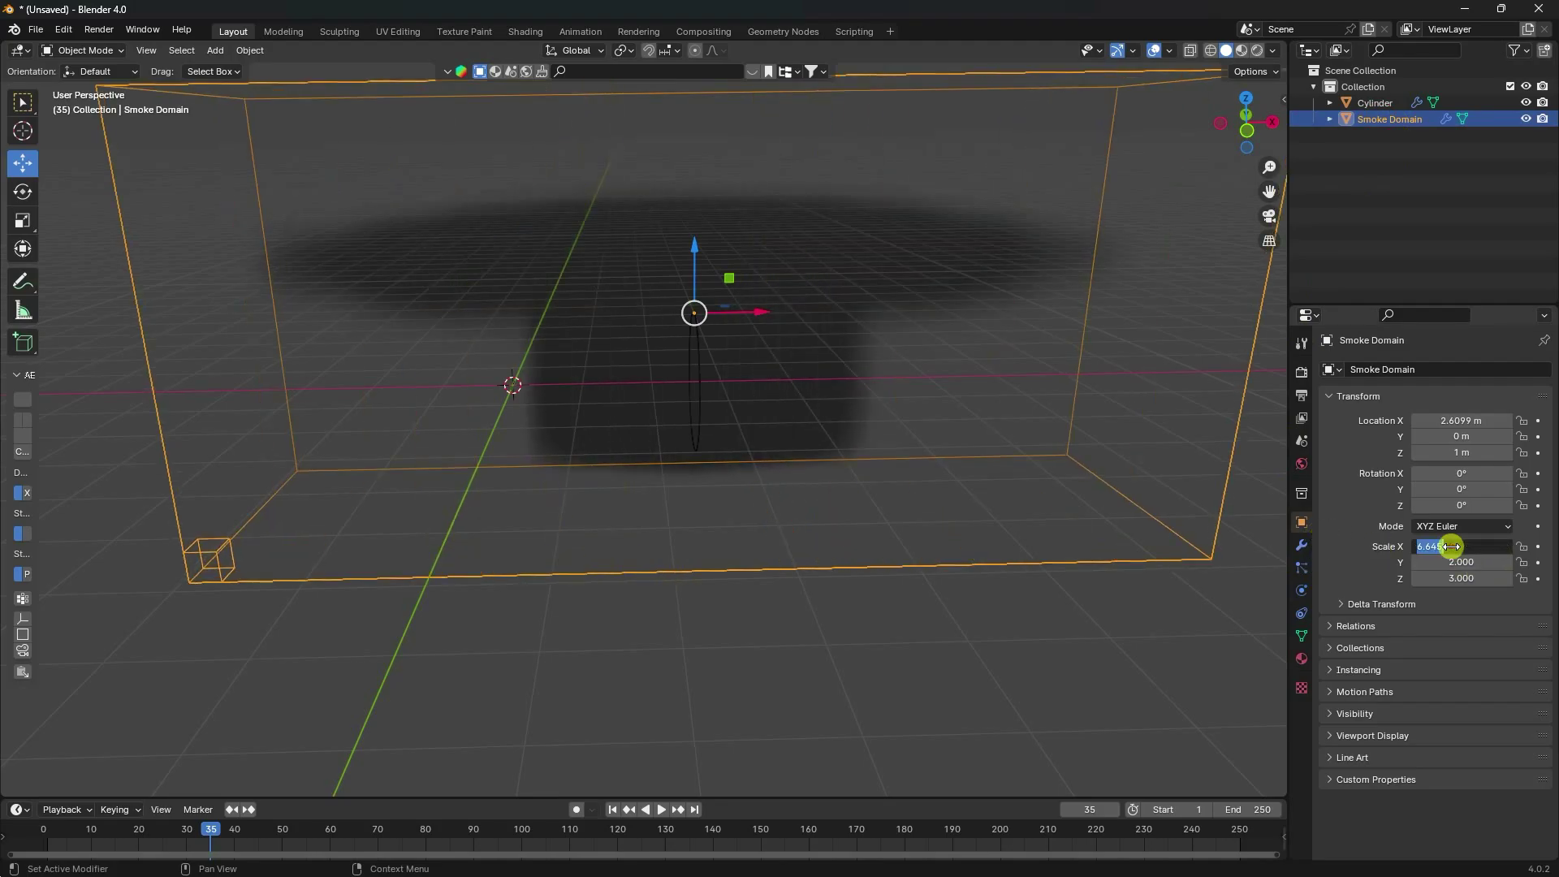
pyautogui.write('10')
pyautogui.press('Return')
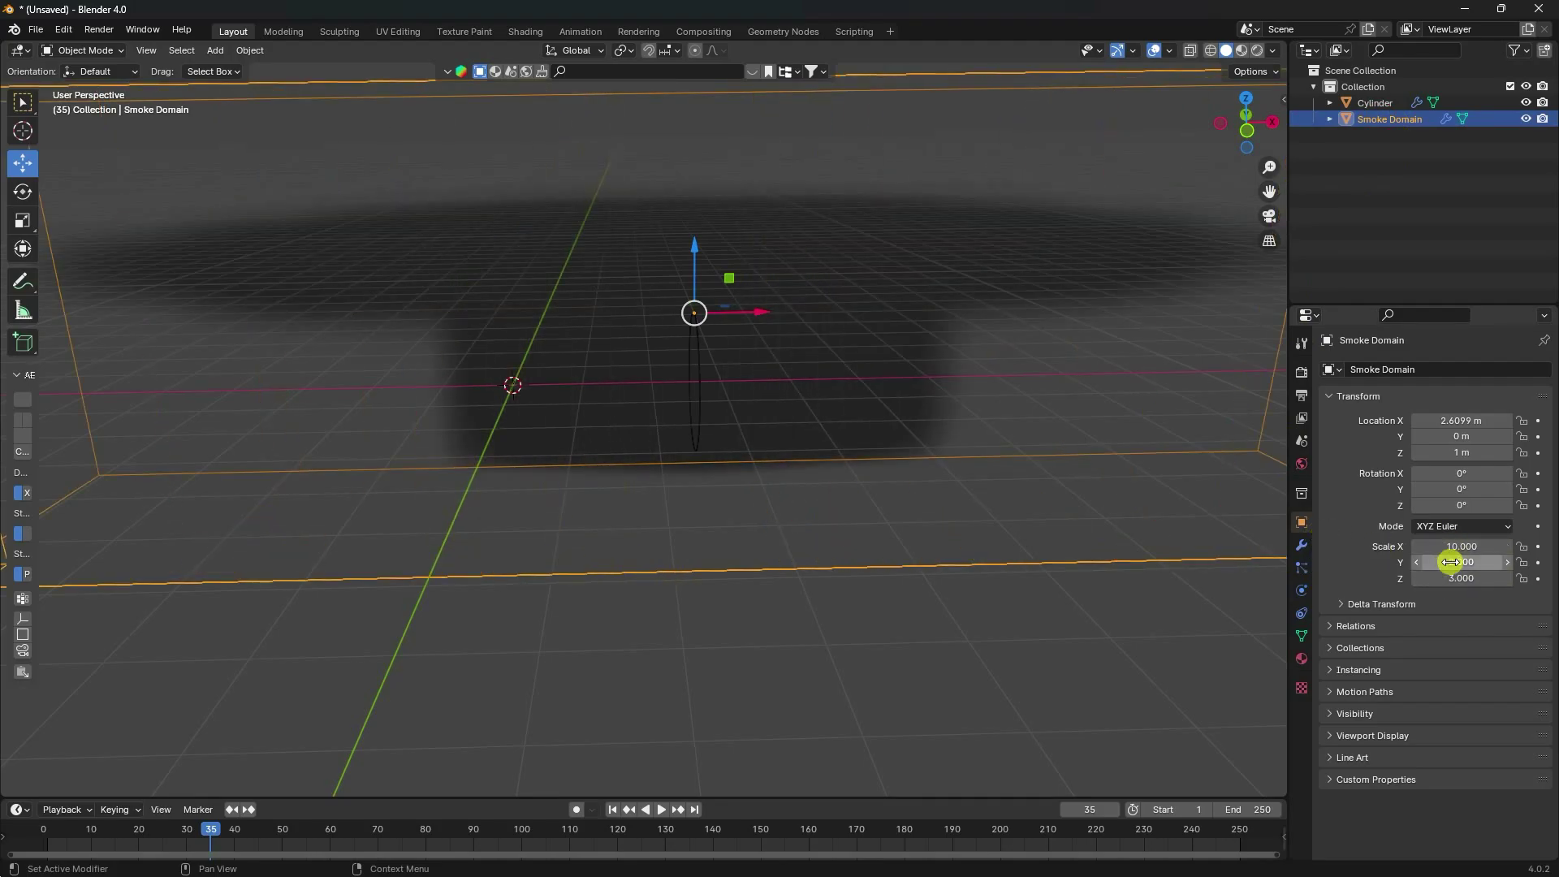
pyautogui.click(1445, 562)
pyautogui.write('5')
pyautogui.press('Return')
pyautogui.click(1445, 576)
pyautogui.write('5')
pyautogui.press('Return')
# Move the smoke domain about 8.78 m in the negative X direction, keeping the cylinder inside near its end.
pyautogui.scroll(-3, 686, 387)
pyautogui.moveTo(685, 386)
pyautogui.mouseDown(button='middle')
pyautogui.moveTo(775, 407)
pyautogui.moveTo(860, 393)
pyautogui.moveTo(677, 393)
pyautogui.mouseUp(button='middle')
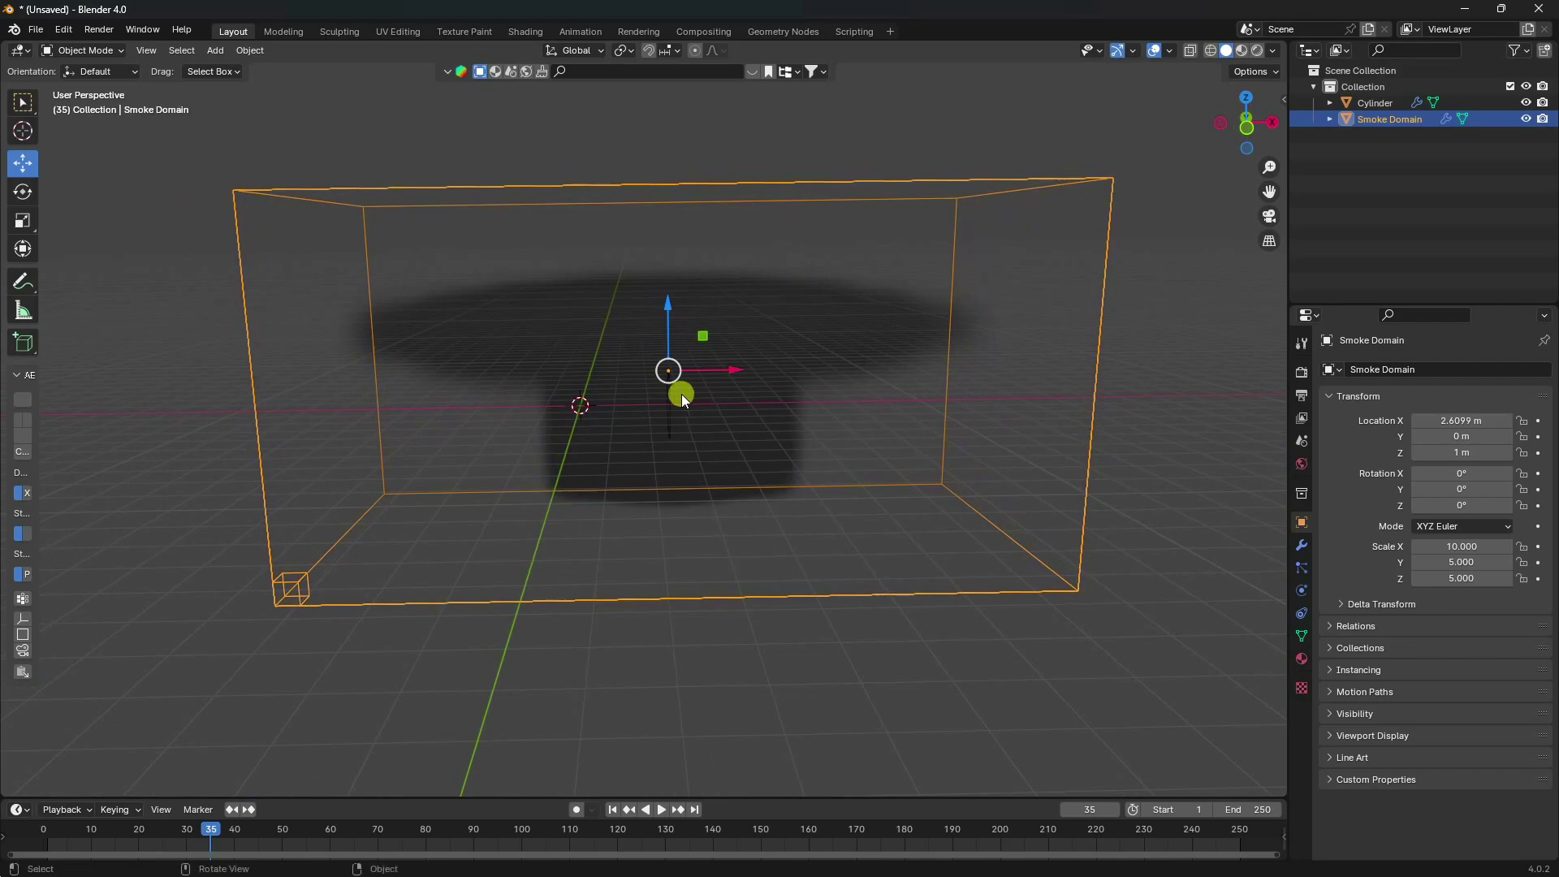
pyautogui.moveTo(734, 370); pyautogui.dragTo(432, 380)
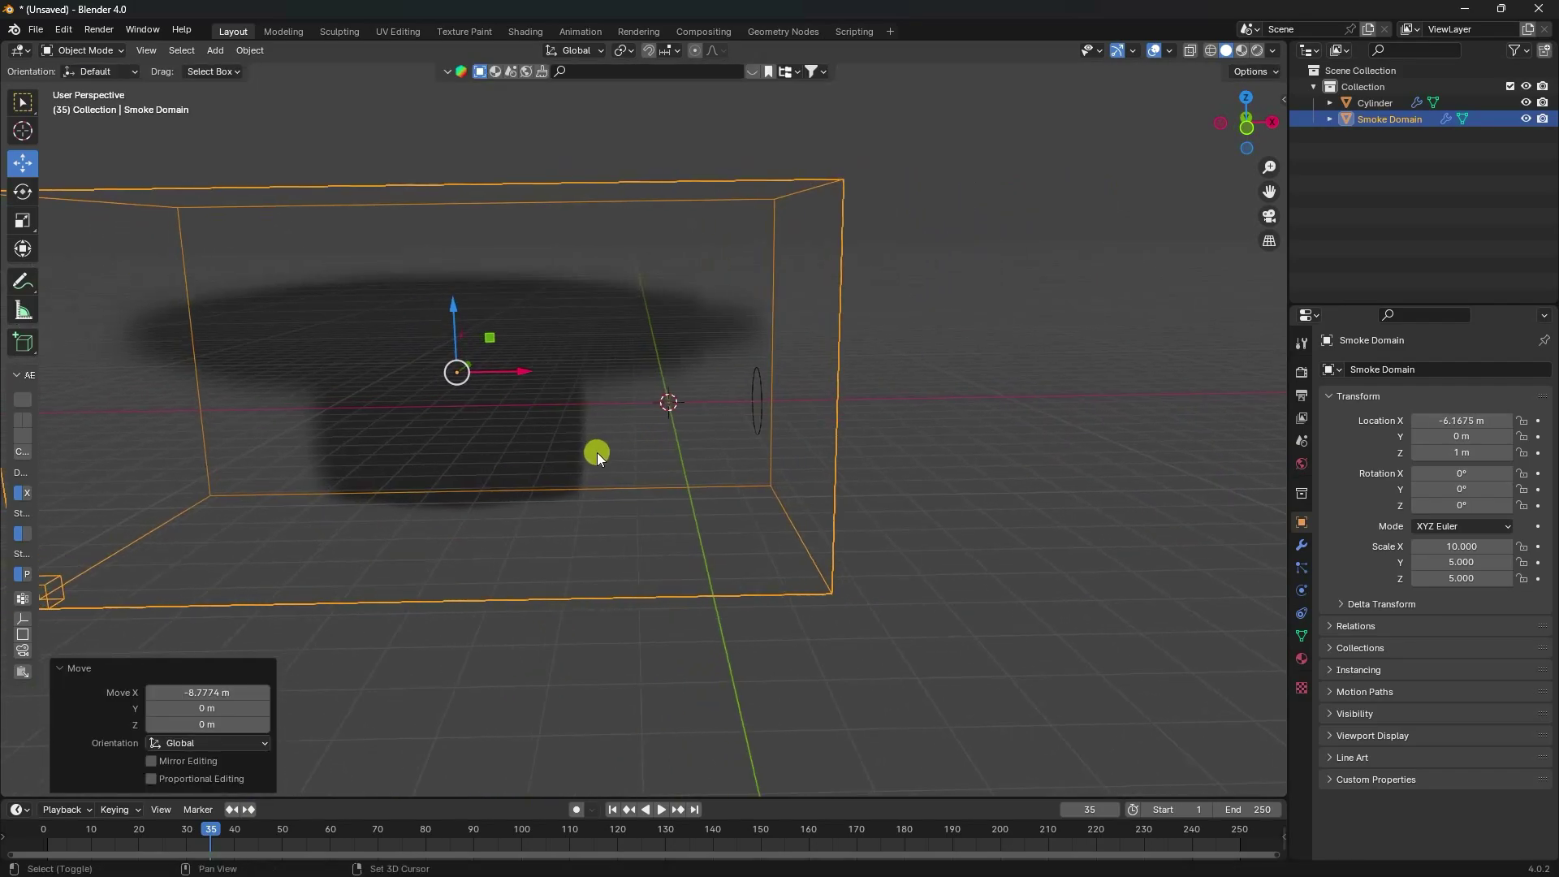
# Play the smoke simulation from the first frame, stop it and return to the first frame.
pyautogui.click(612, 809)
pyautogui.click(662, 810)
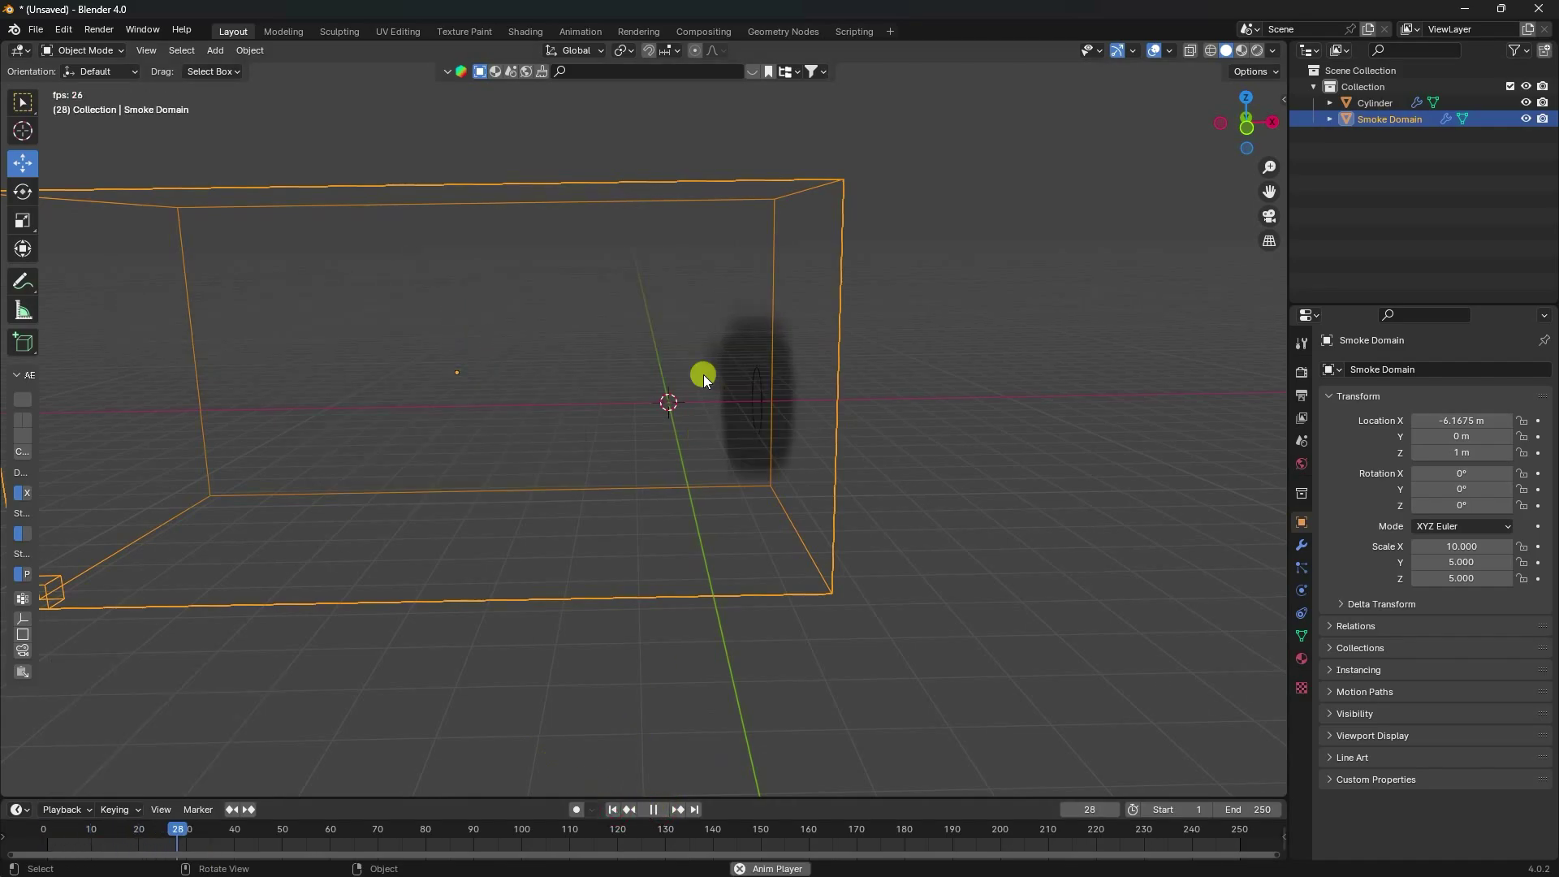
pyautogui.scroll(3, 700, 432)
pyautogui.click(654, 809)
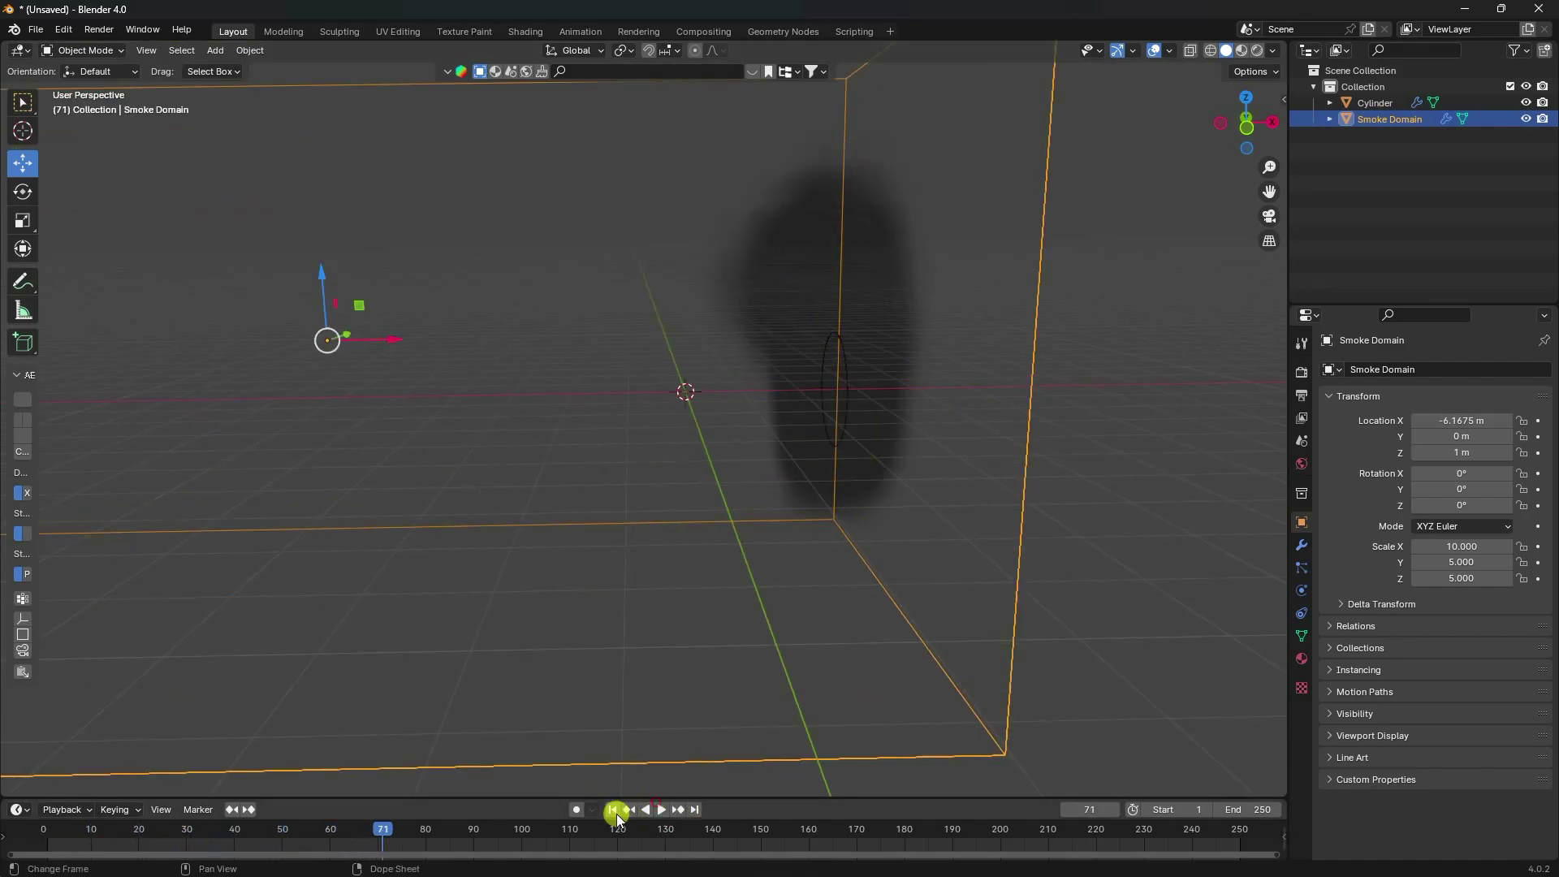
pyautogui.click(613, 810)
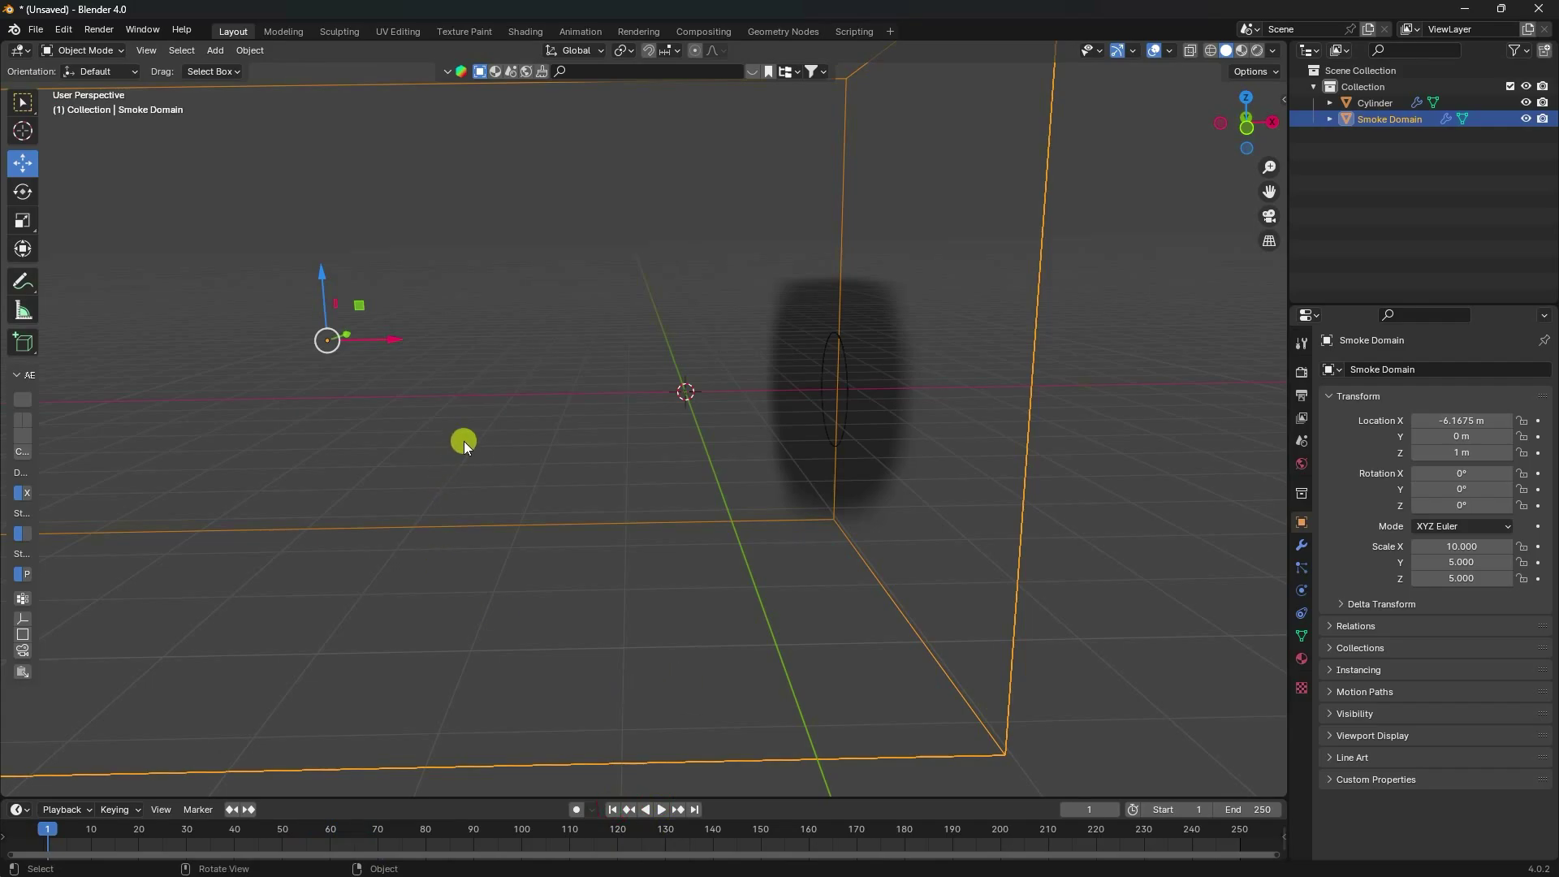
# Add a plane at the origin and enlarge it to a scale of about 13.34.
pyautogui.click(220, 54)
pyautogui.moveTo(284, 69)
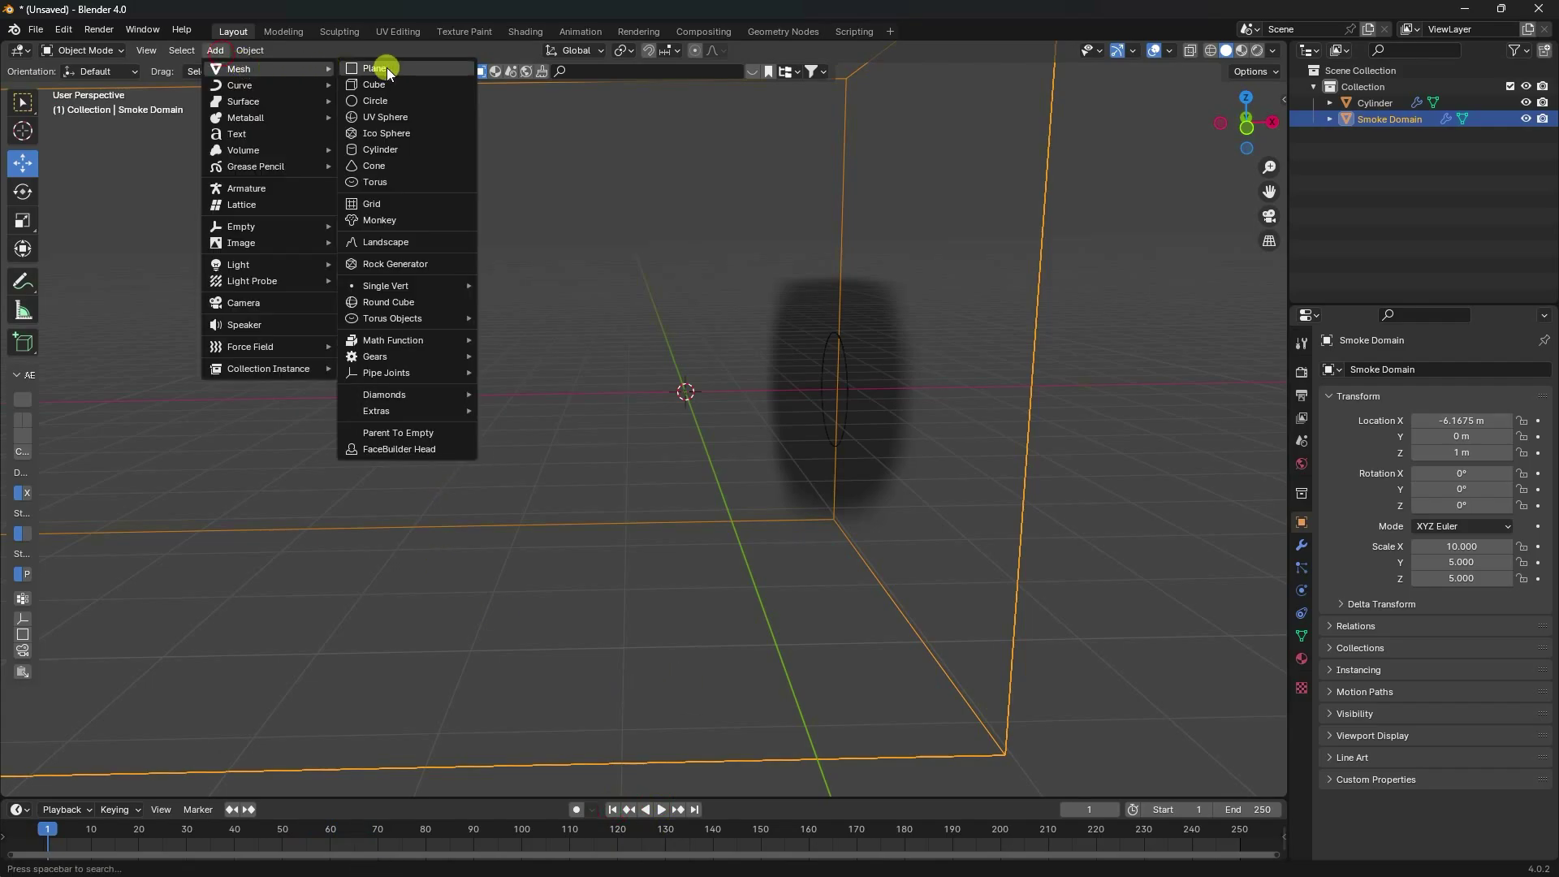
pyautogui.click(387, 67)
pyautogui.scroll(-3, 755, 487)
pyautogui.press('s')
pyautogui.click(1056, 309)
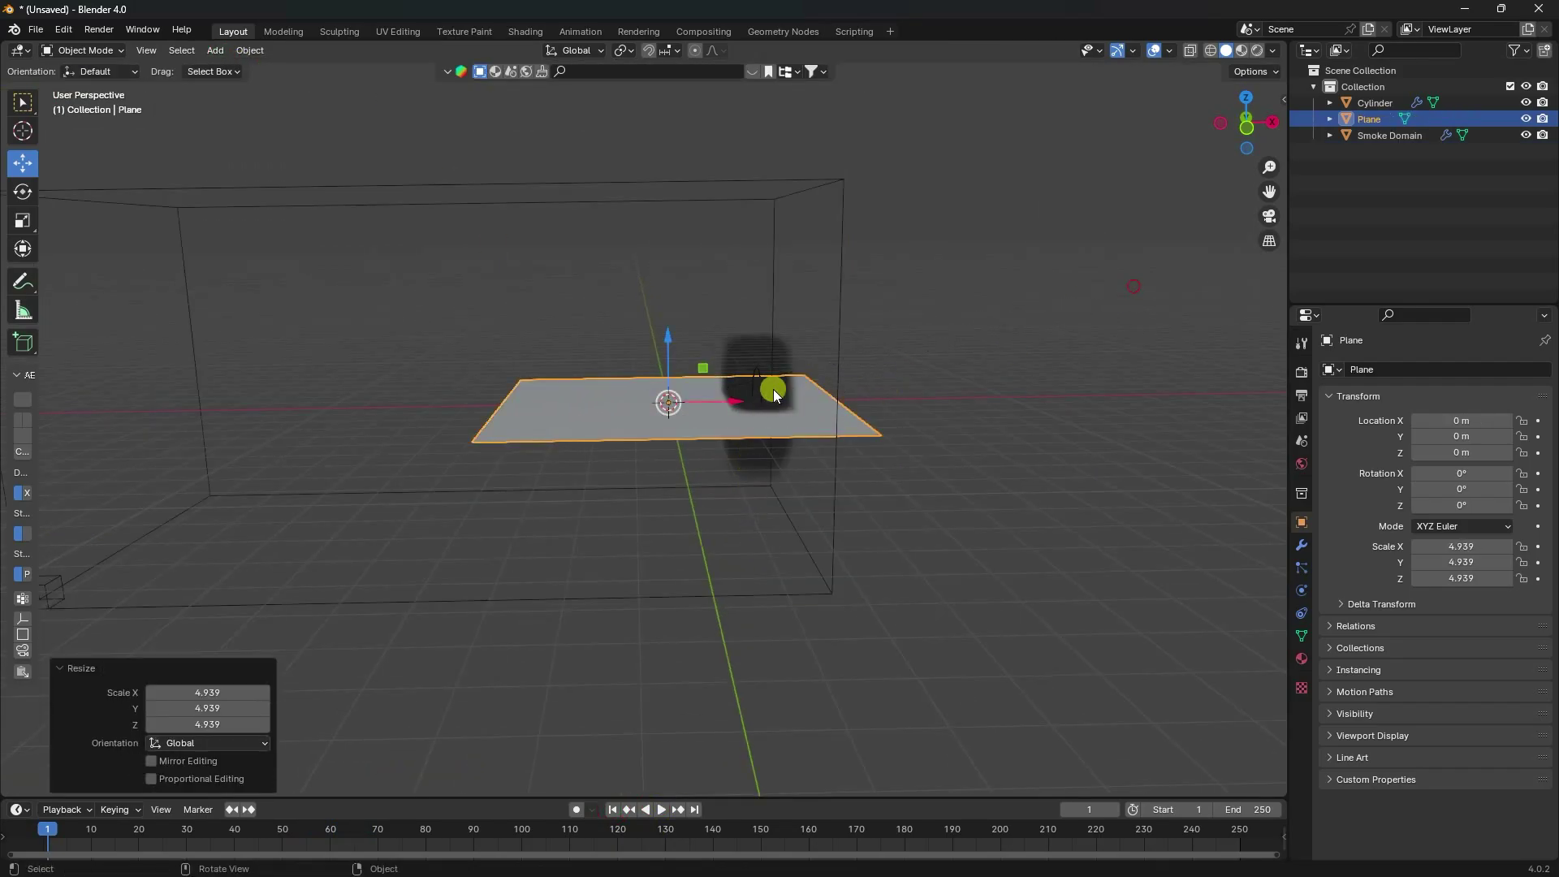
pyautogui.press('s')
pyautogui.click(995, 333)
# Lower the plane about 4.26 m to sit below the smoke domain and enlarge it to a scale of about 32.7.
pyautogui.press('KP_1')
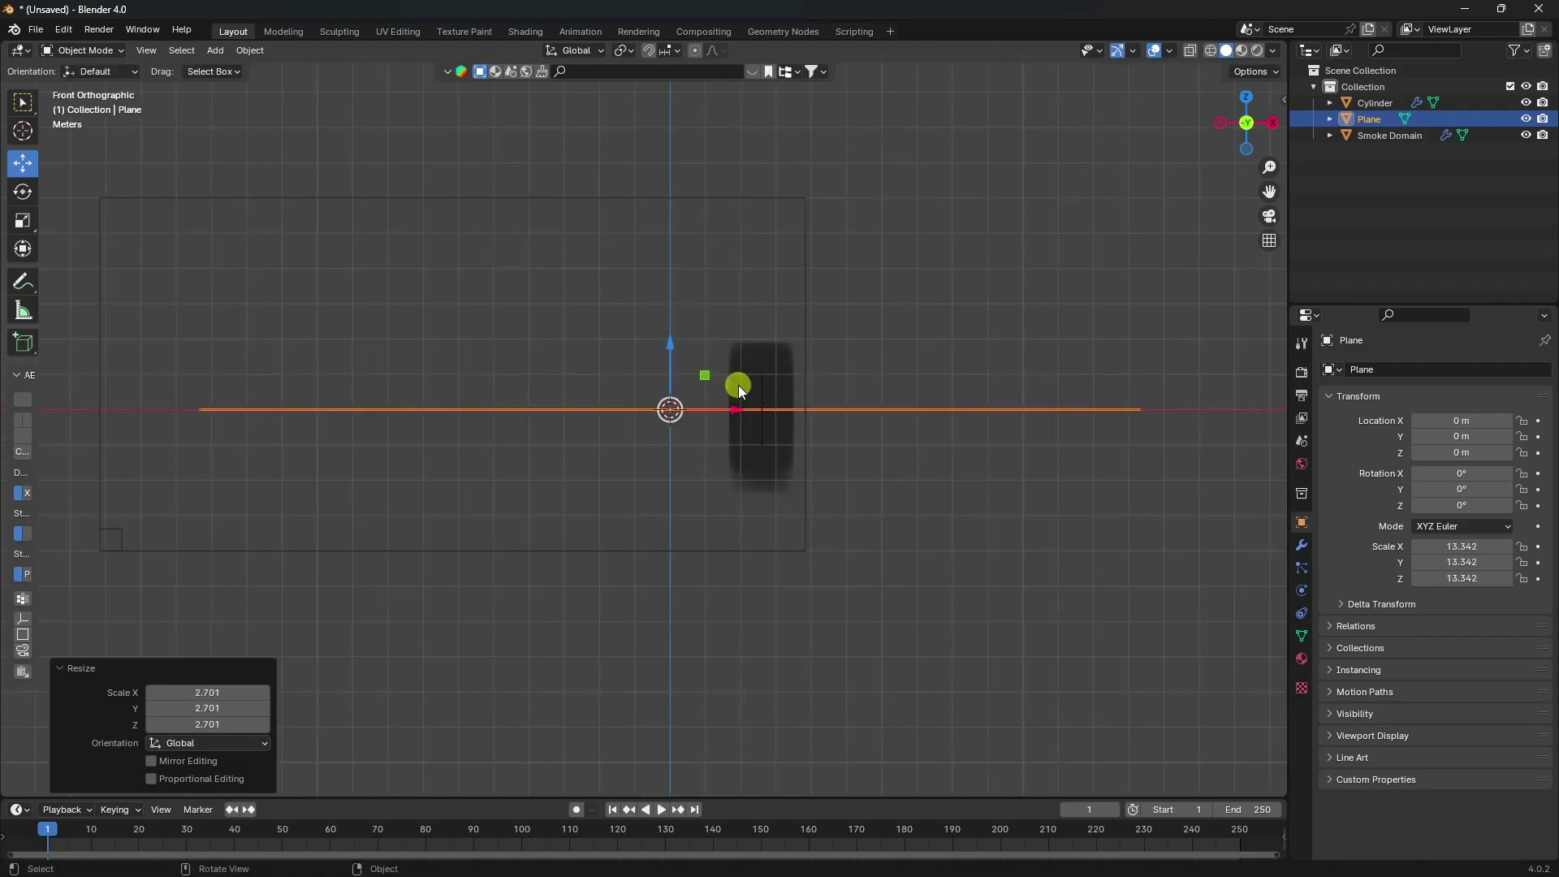
pyautogui.moveTo(675, 349); pyautogui.dragTo(662, 502)
pyautogui.moveTo(662, 503); pyautogui.dragTo(674, 493, button='middle')
pyautogui.scroll(-3, 687, 484)
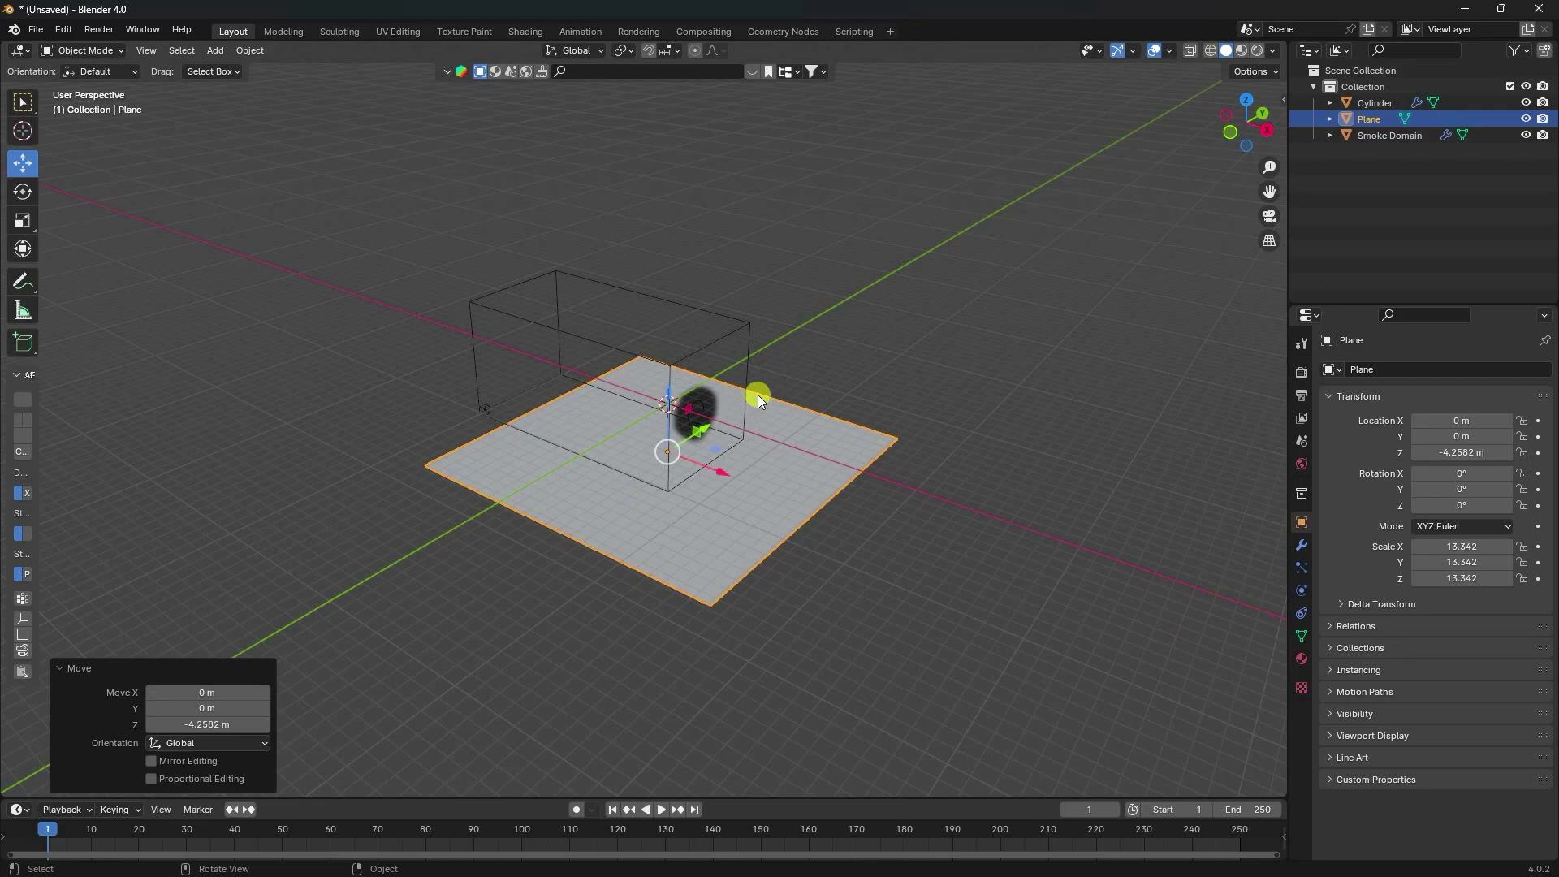
pyautogui.press('s')
pyautogui.click(952, 360)
# Extrude the plane's edge on the positive Y side in Edit Mode and raise it about 33.5 m along Z as a back wall.
pyautogui.moveTo(955, 360); pyautogui.dragTo(822, 446, button='middle')
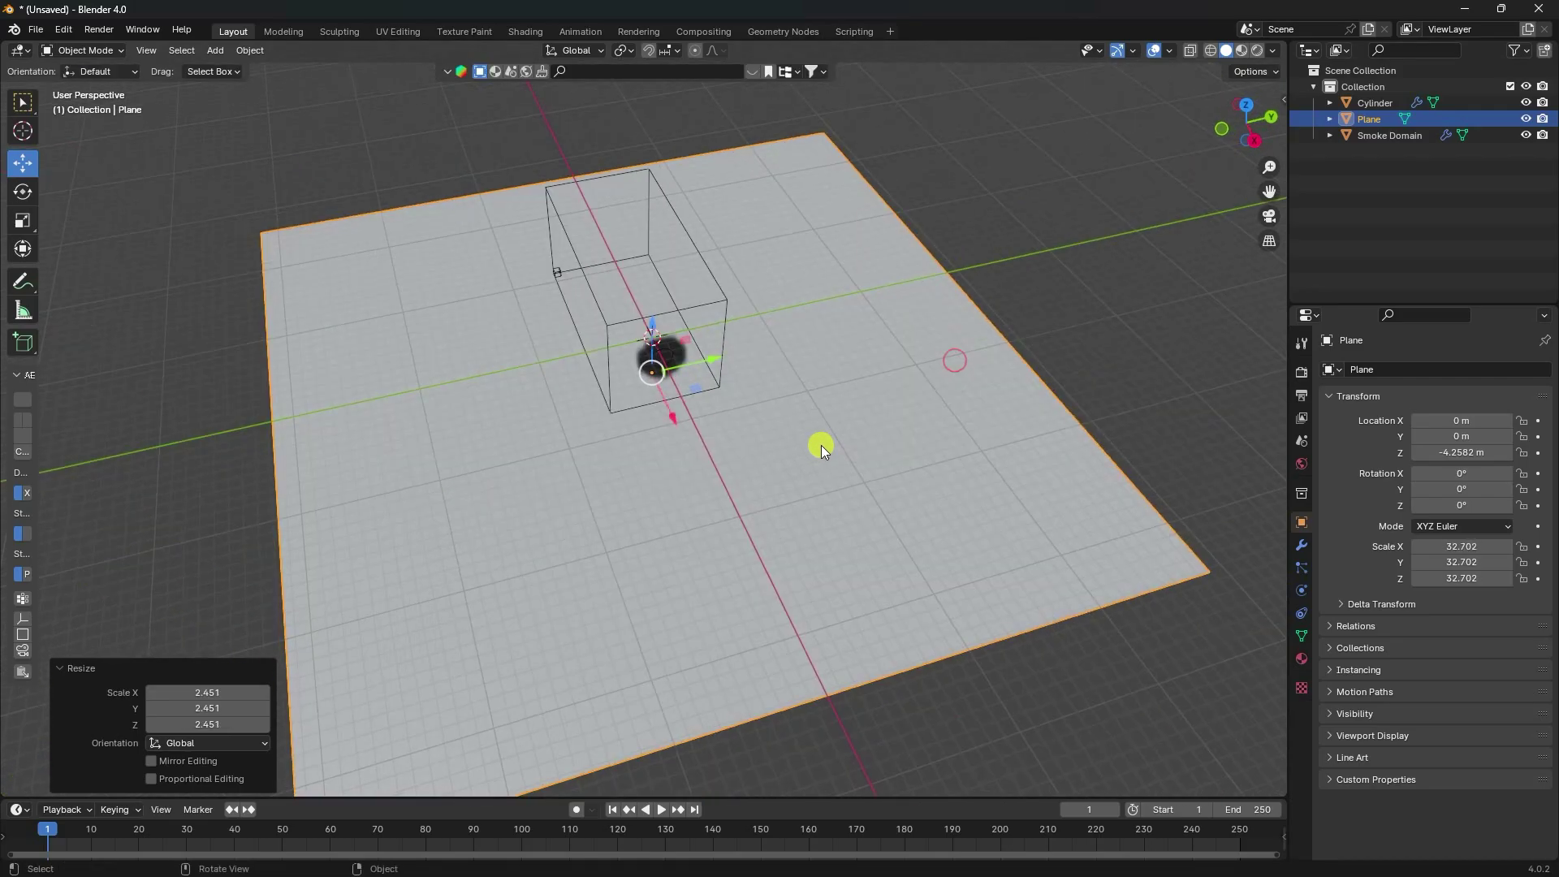
pyautogui.keyDown('shift'); pyautogui.moveTo(844, 367); pyautogui.dragTo(455, 309, button='middle'); pyautogui.keyUp('shift')
pyautogui.click(83, 50)
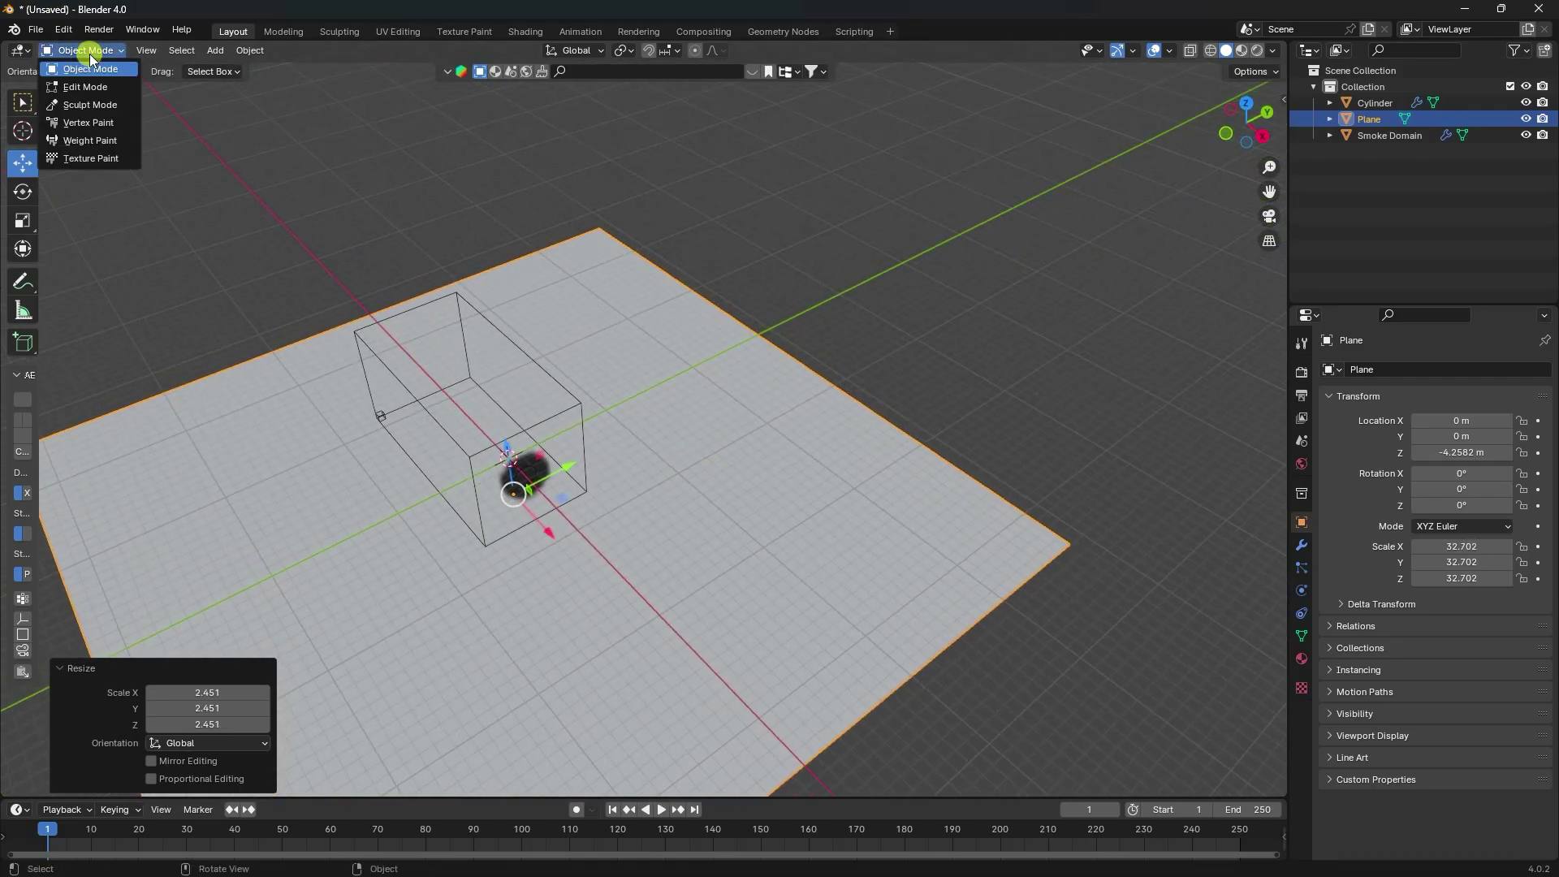
pyautogui.click(86, 89)
pyautogui.click(154, 51)
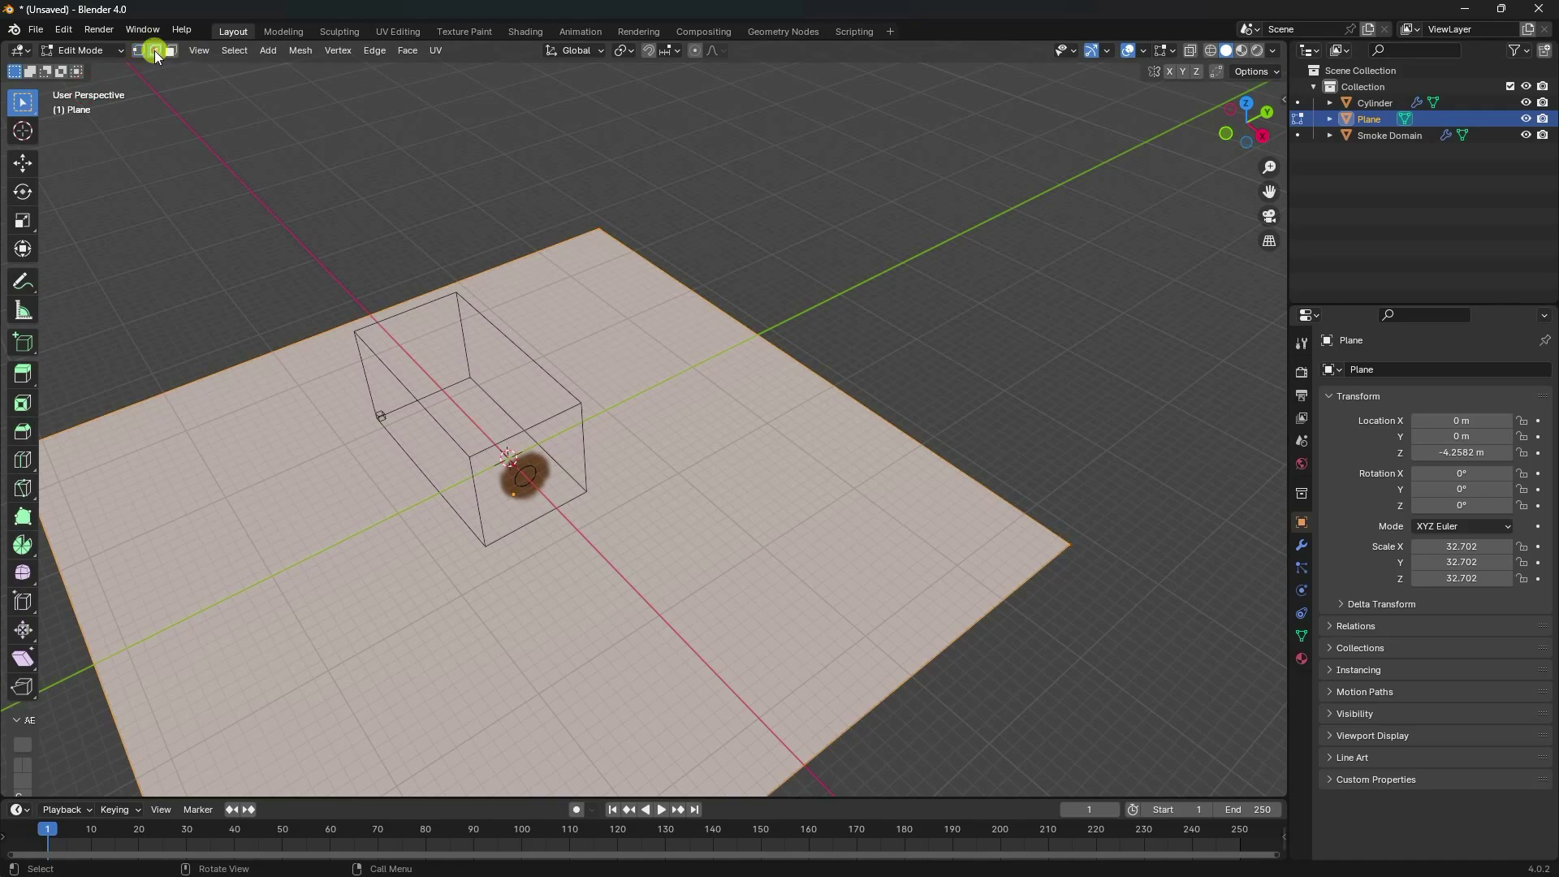
pyautogui.click(741, 314)
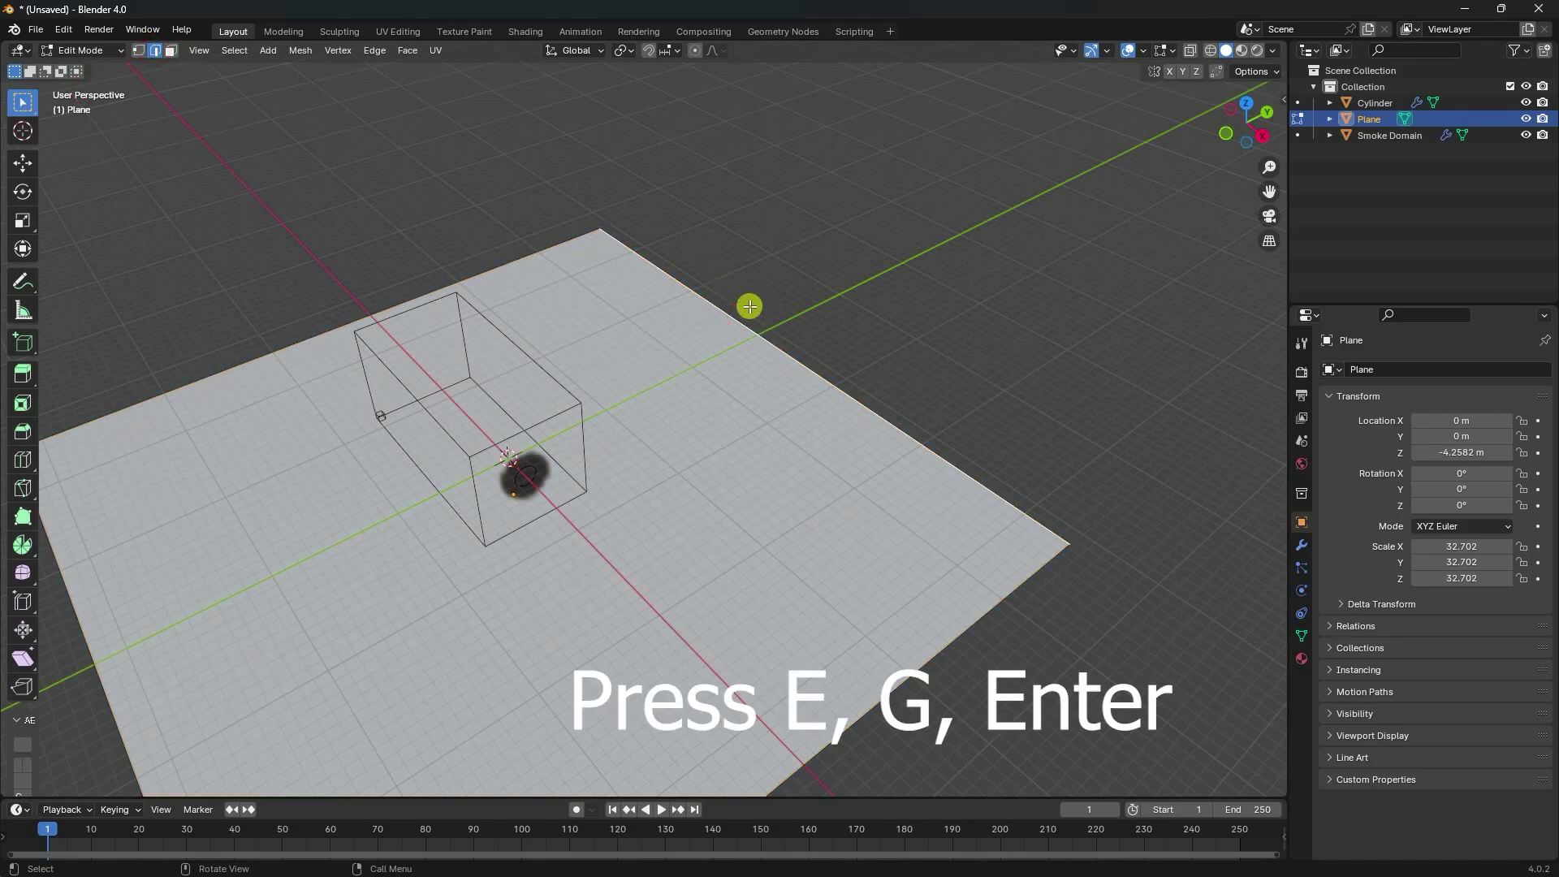
pyautogui.press('e')
pyautogui.press('g')
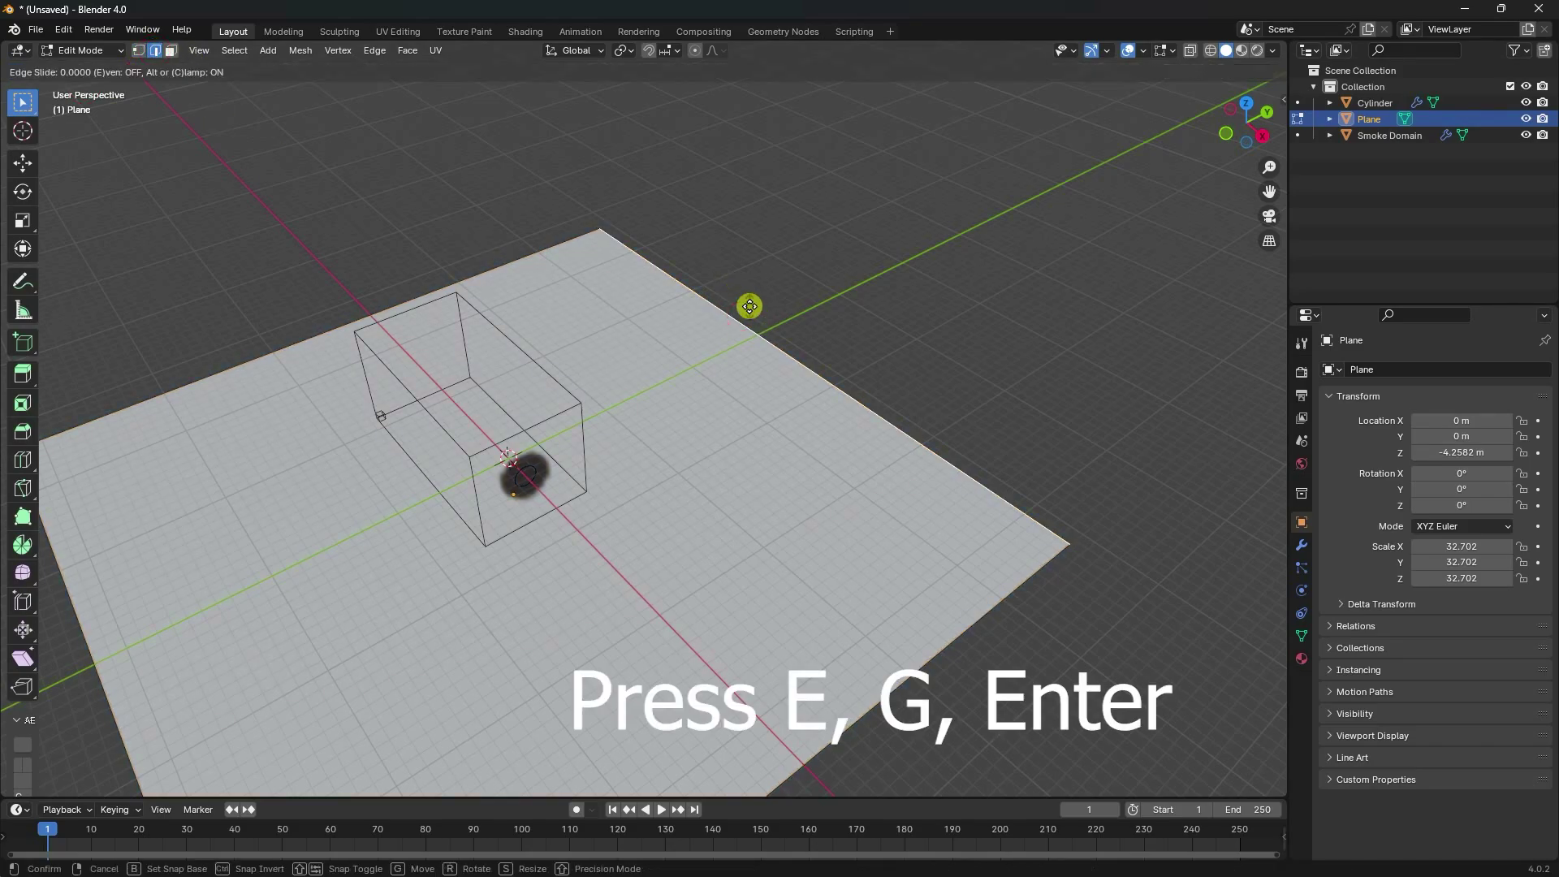
pyautogui.press('Return')
pyautogui.click(22, 163)
pyautogui.moveTo(487, 341); pyautogui.dragTo(784, 313, button='middle')
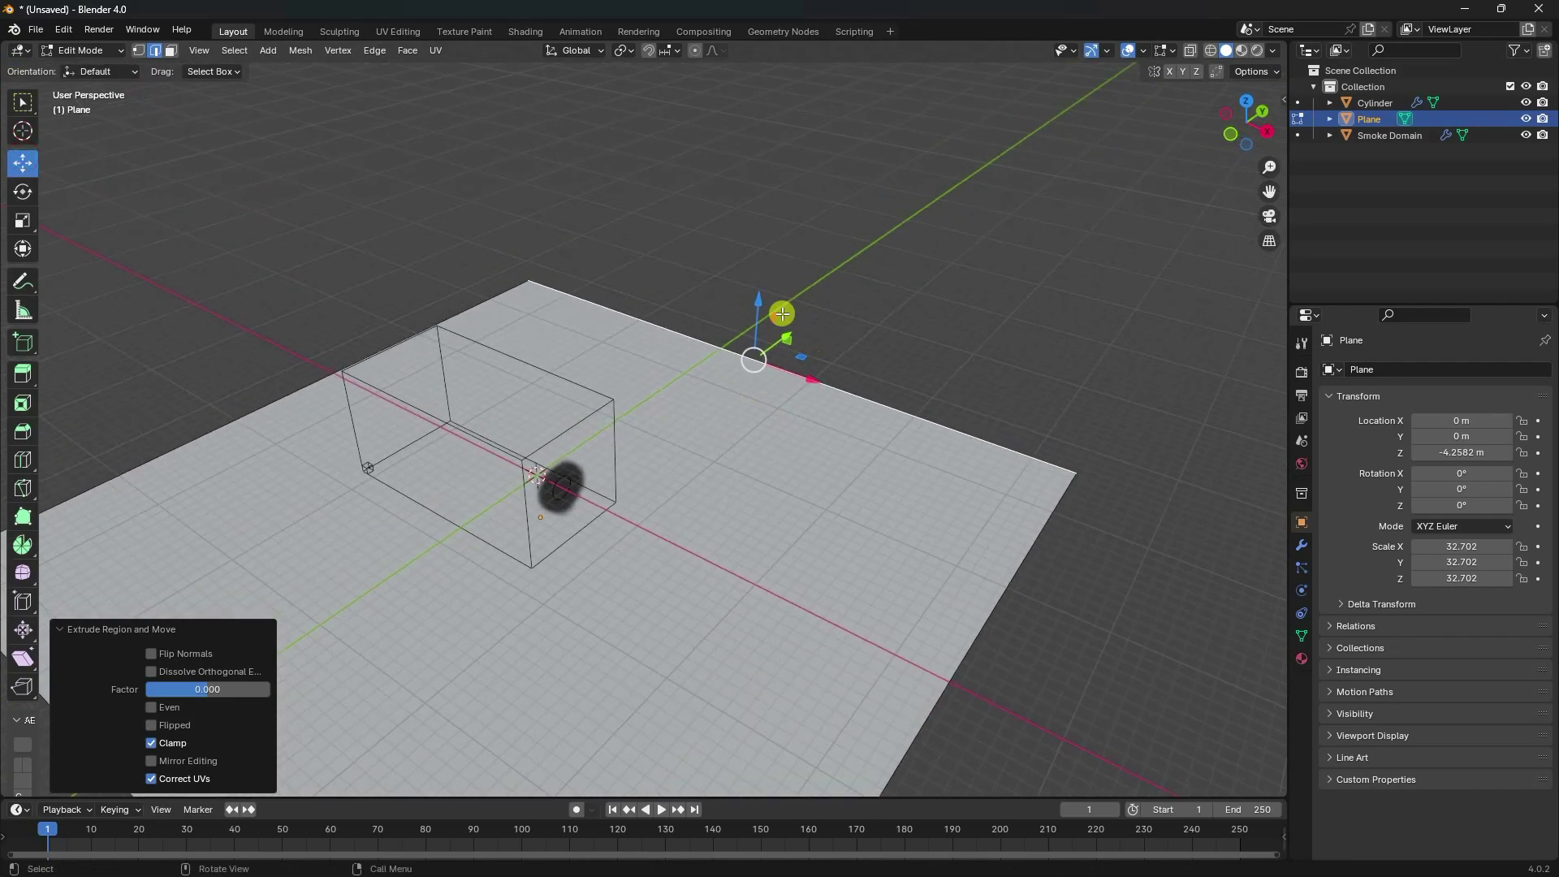
pyautogui.moveTo(762, 314); pyautogui.dragTo(832, 703)
# Add a Bevel modifier to the plane with an amount of 0.2 m and 30 segments.
pyautogui.moveTo(833, 703); pyautogui.dragTo(704, 542, button='middle')
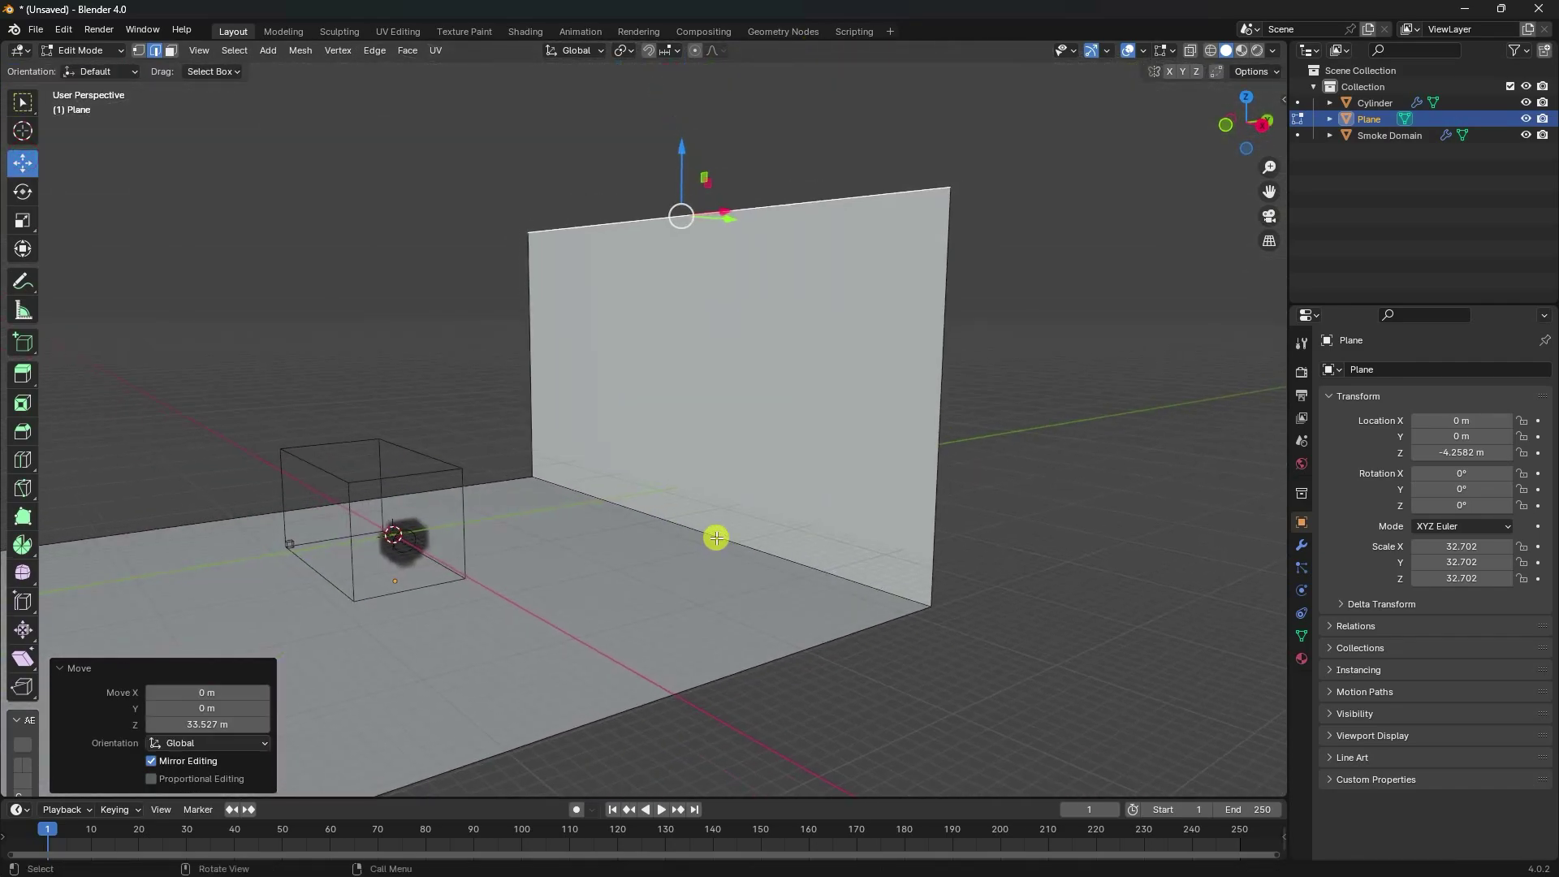
pyautogui.click(716, 537)
pyautogui.click(1304, 542)
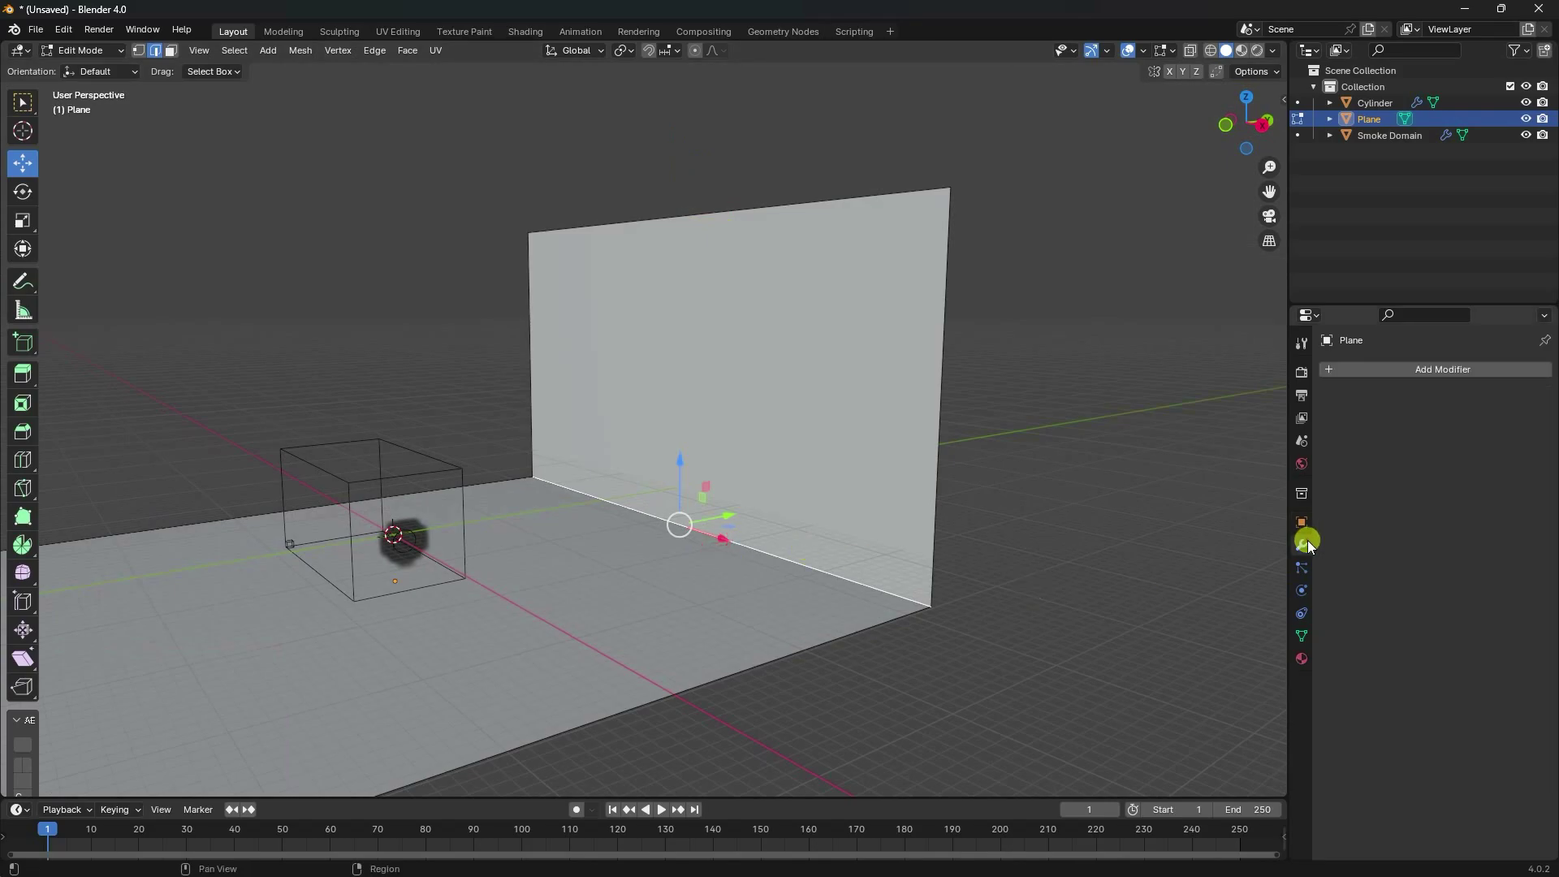
pyautogui.click(1346, 367)
pyautogui.moveTo(1297, 418)
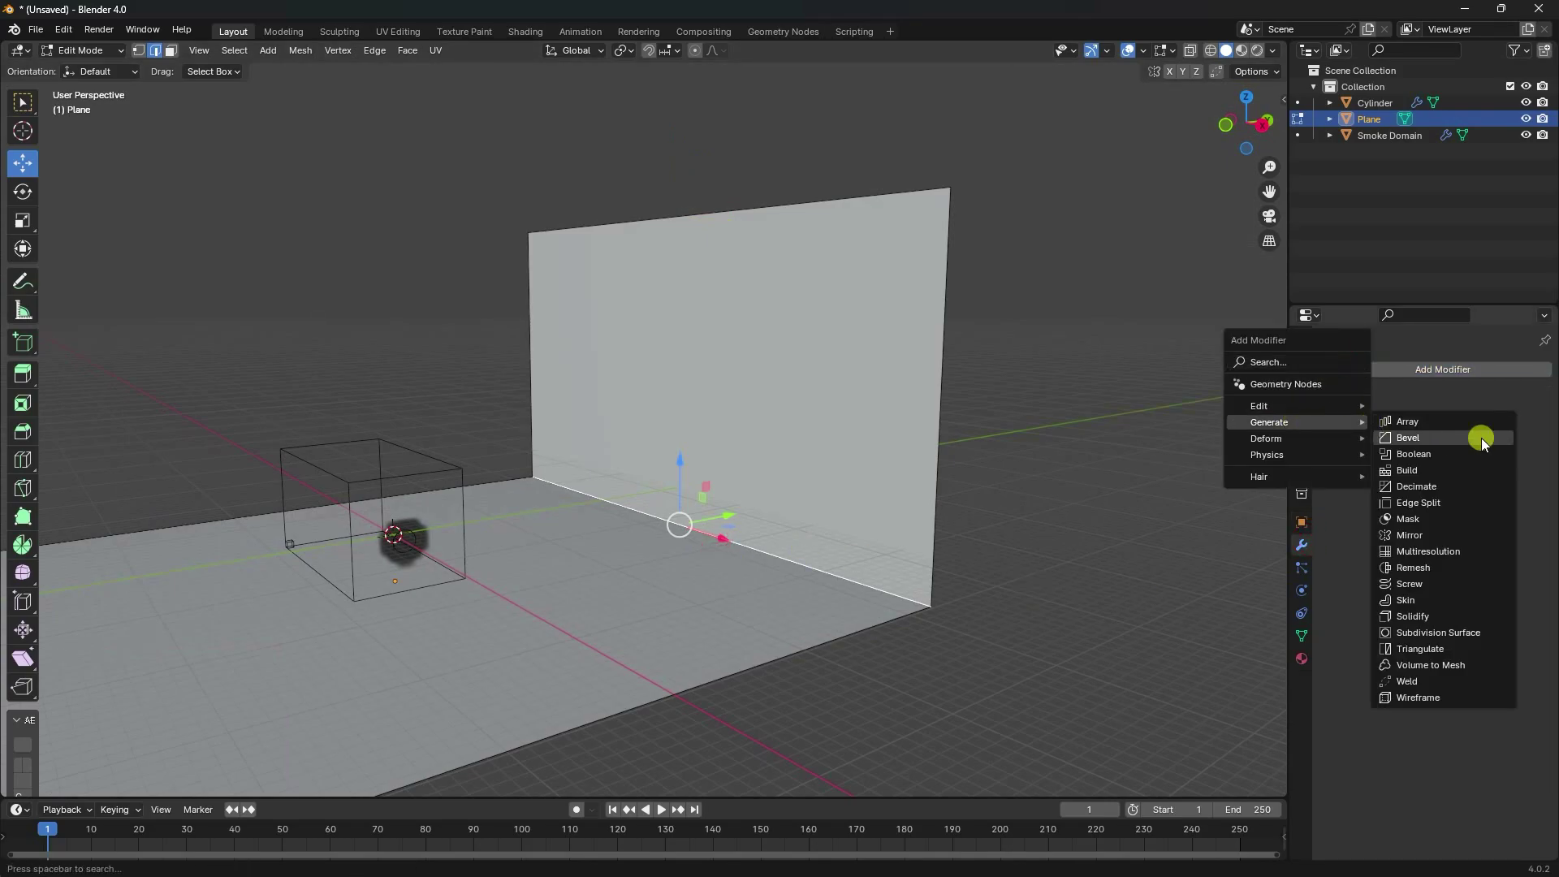
pyautogui.click(1455, 438)
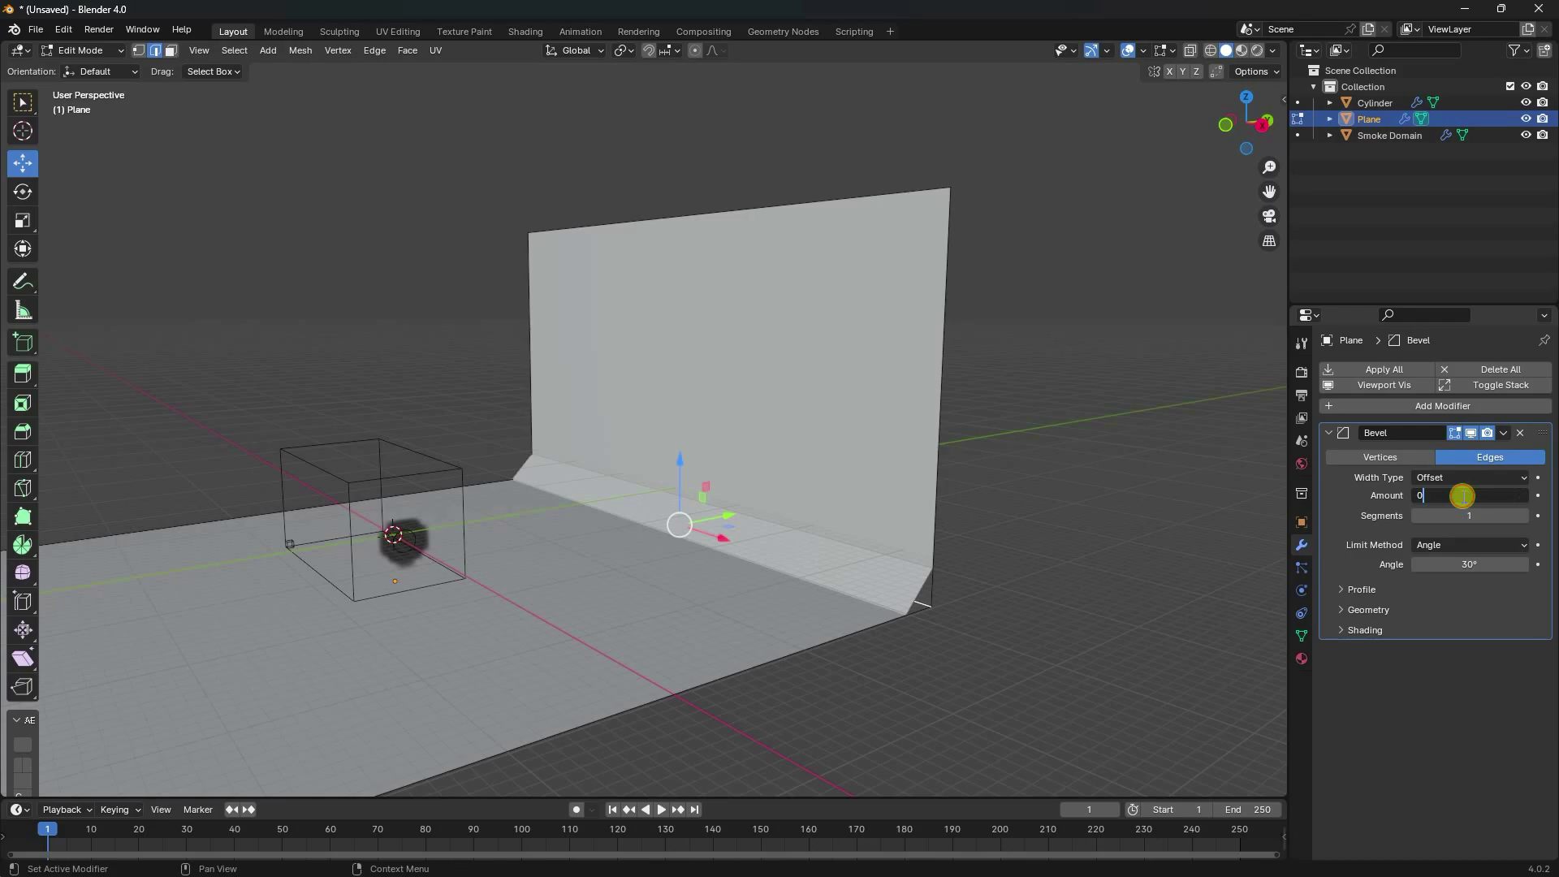
pyautogui.click(1463, 496)
pyautogui.write('0.2')
pyautogui.press('Return')
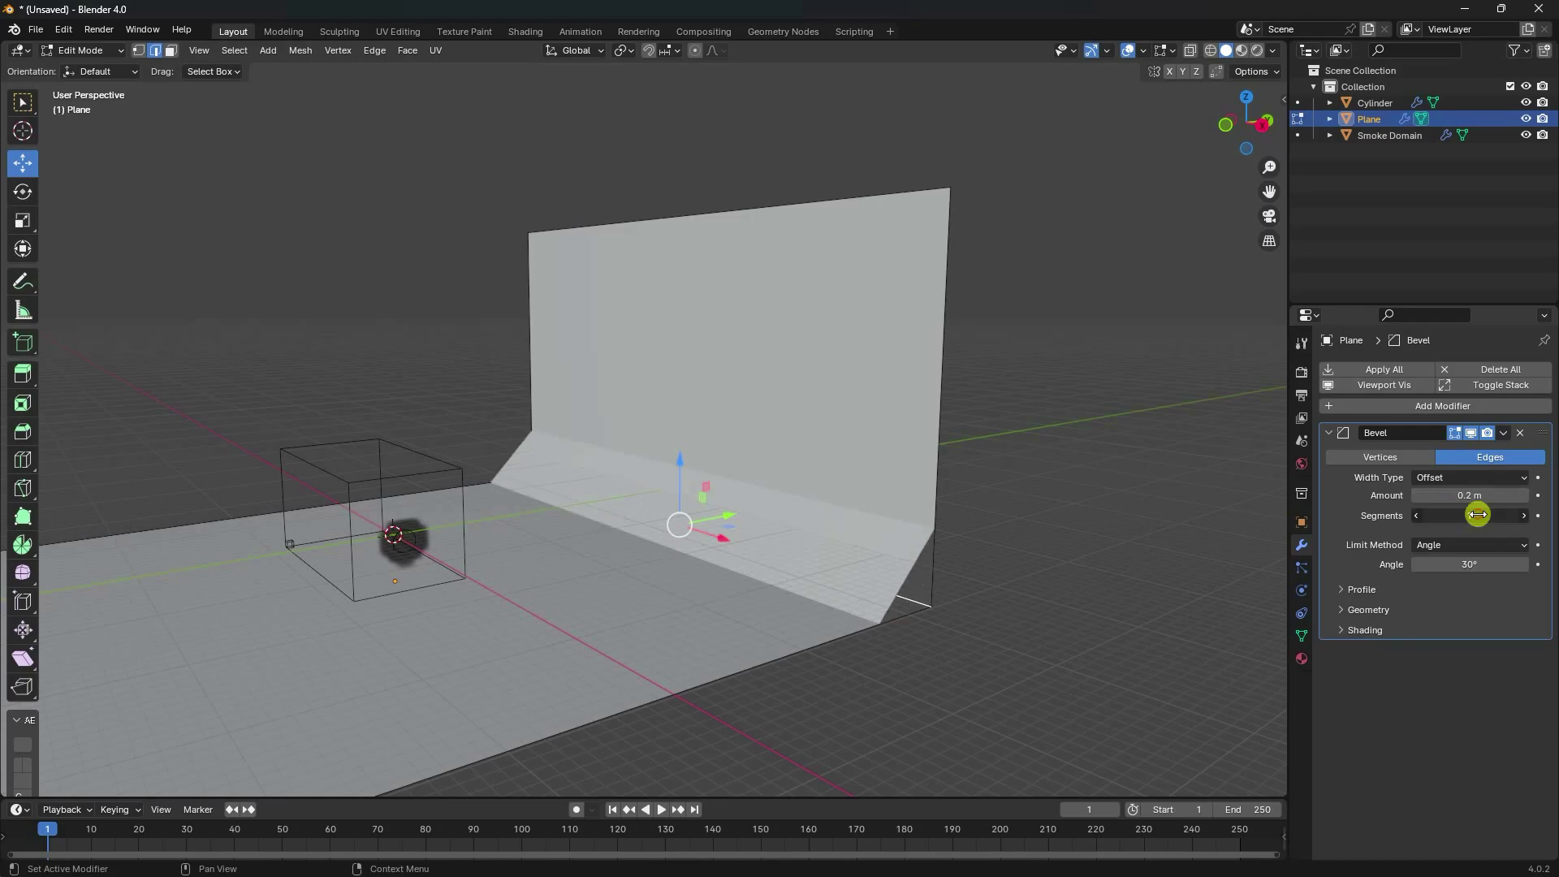
pyautogui.press('Return')
# Return to Object Mode and shade the curved backdrop smooth.
pyautogui.click(81, 51)
pyautogui.click(80, 87)
pyautogui.rightClick(753, 461)
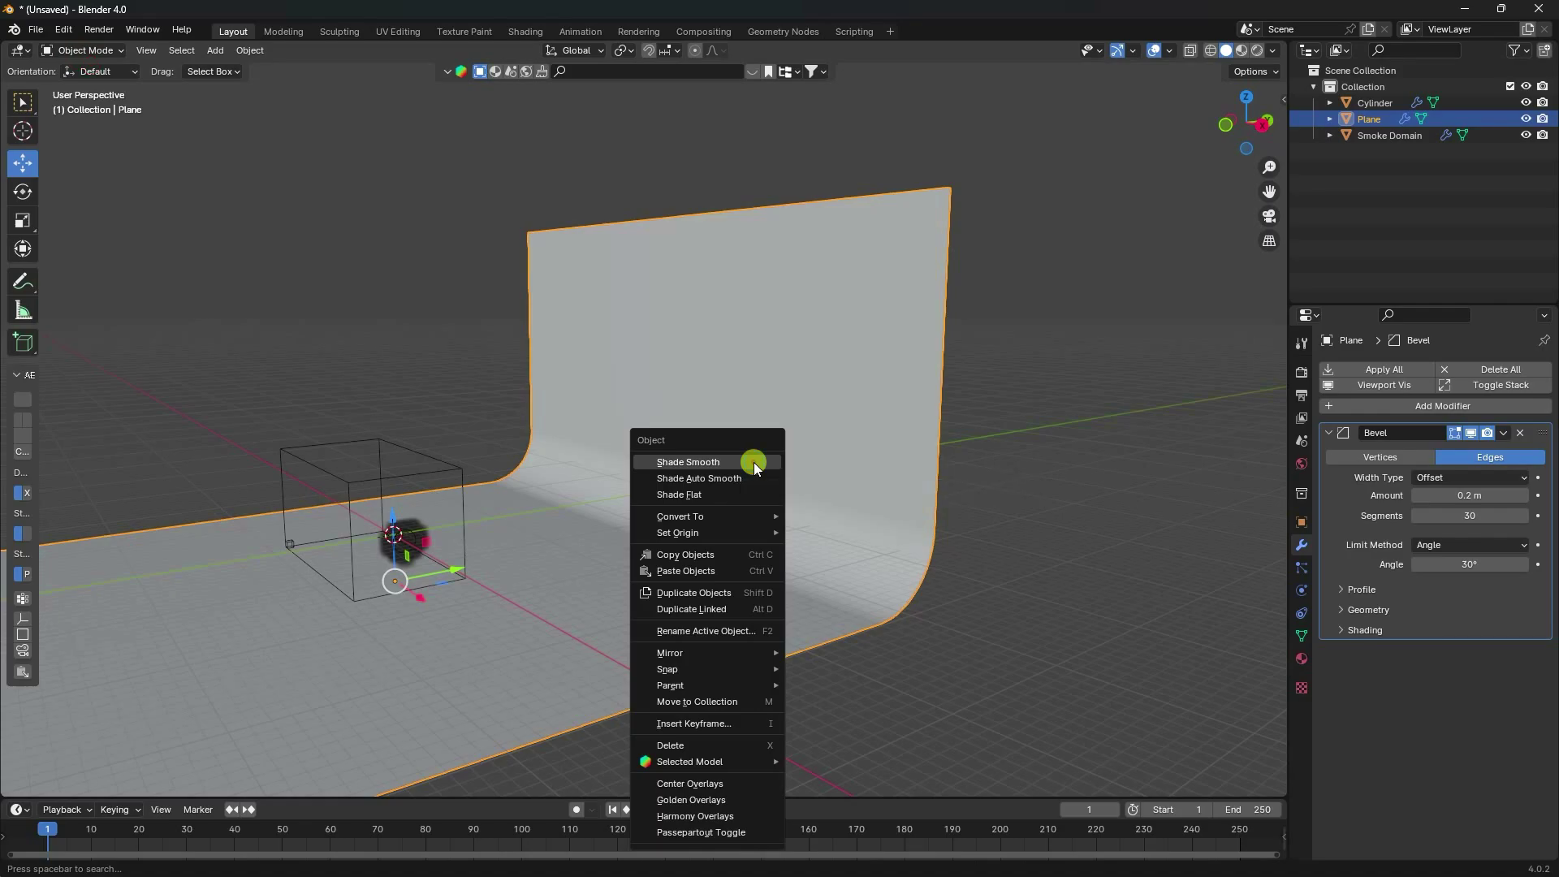
pyautogui.click(754, 461)
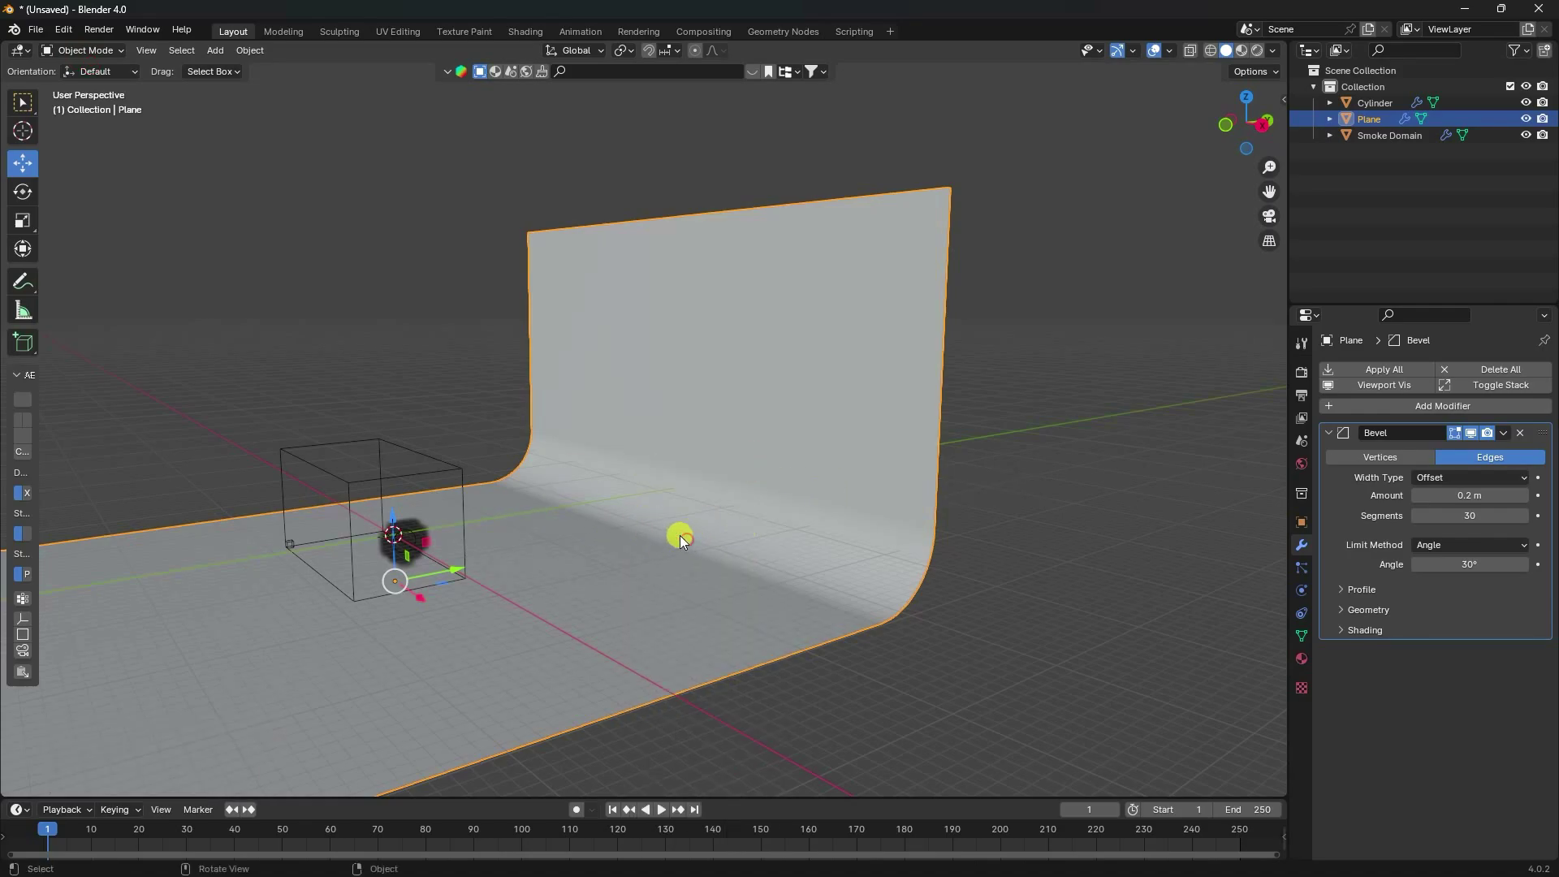
# Create a new material on the backdrop plane with a black base color and a roughness of 0.3.
pyautogui.click(1302, 659)
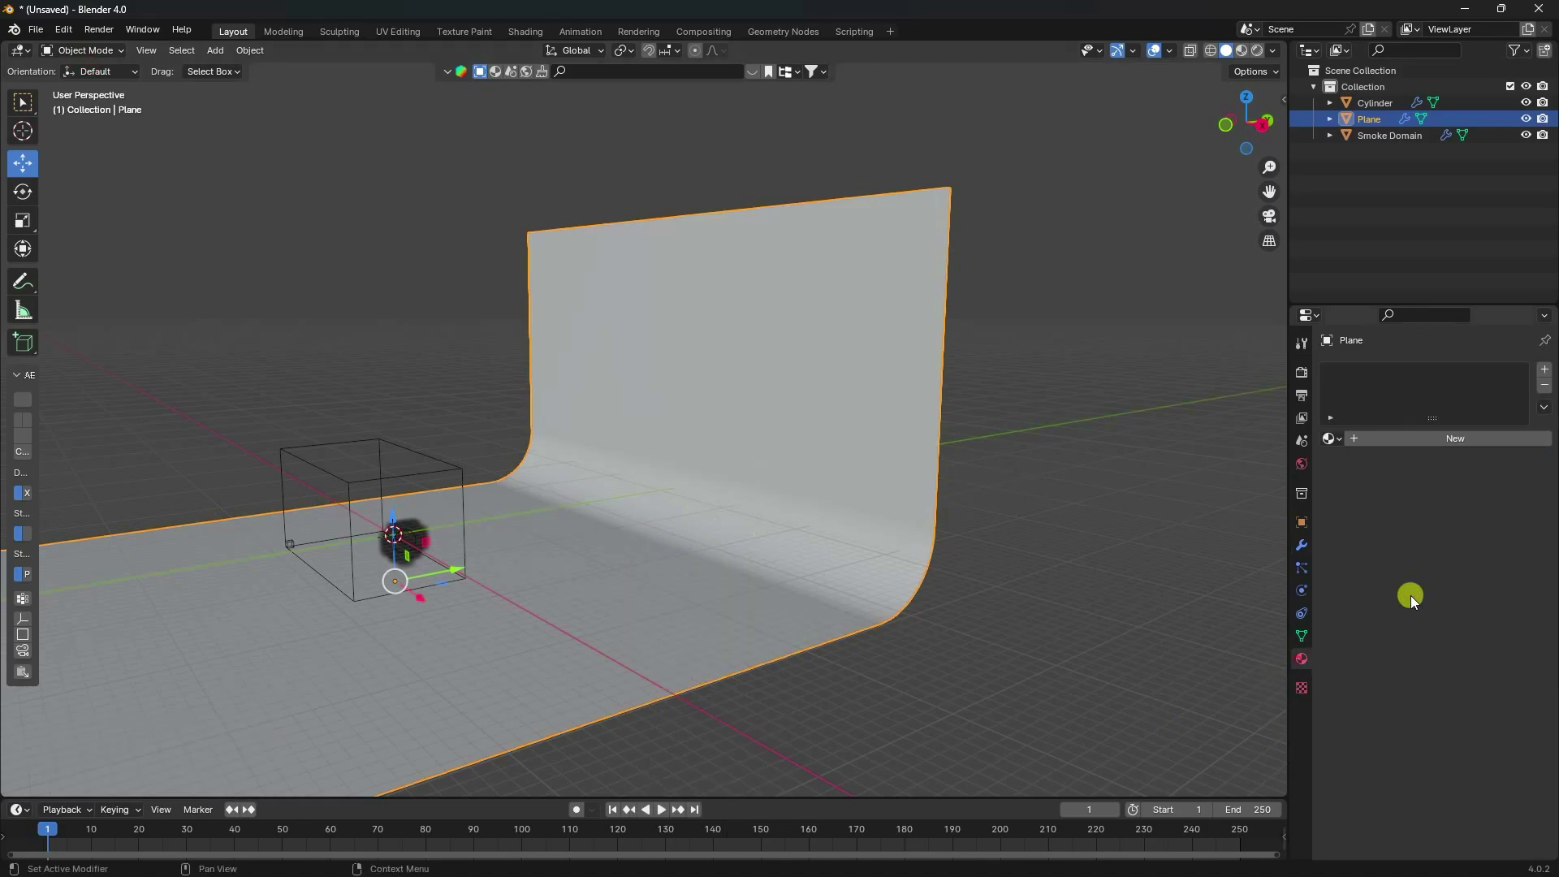
pyautogui.click(1417, 440)
pyautogui.click(1454, 574)
pyautogui.moveTo(1525, 422); pyautogui.dragTo(1522, 452)
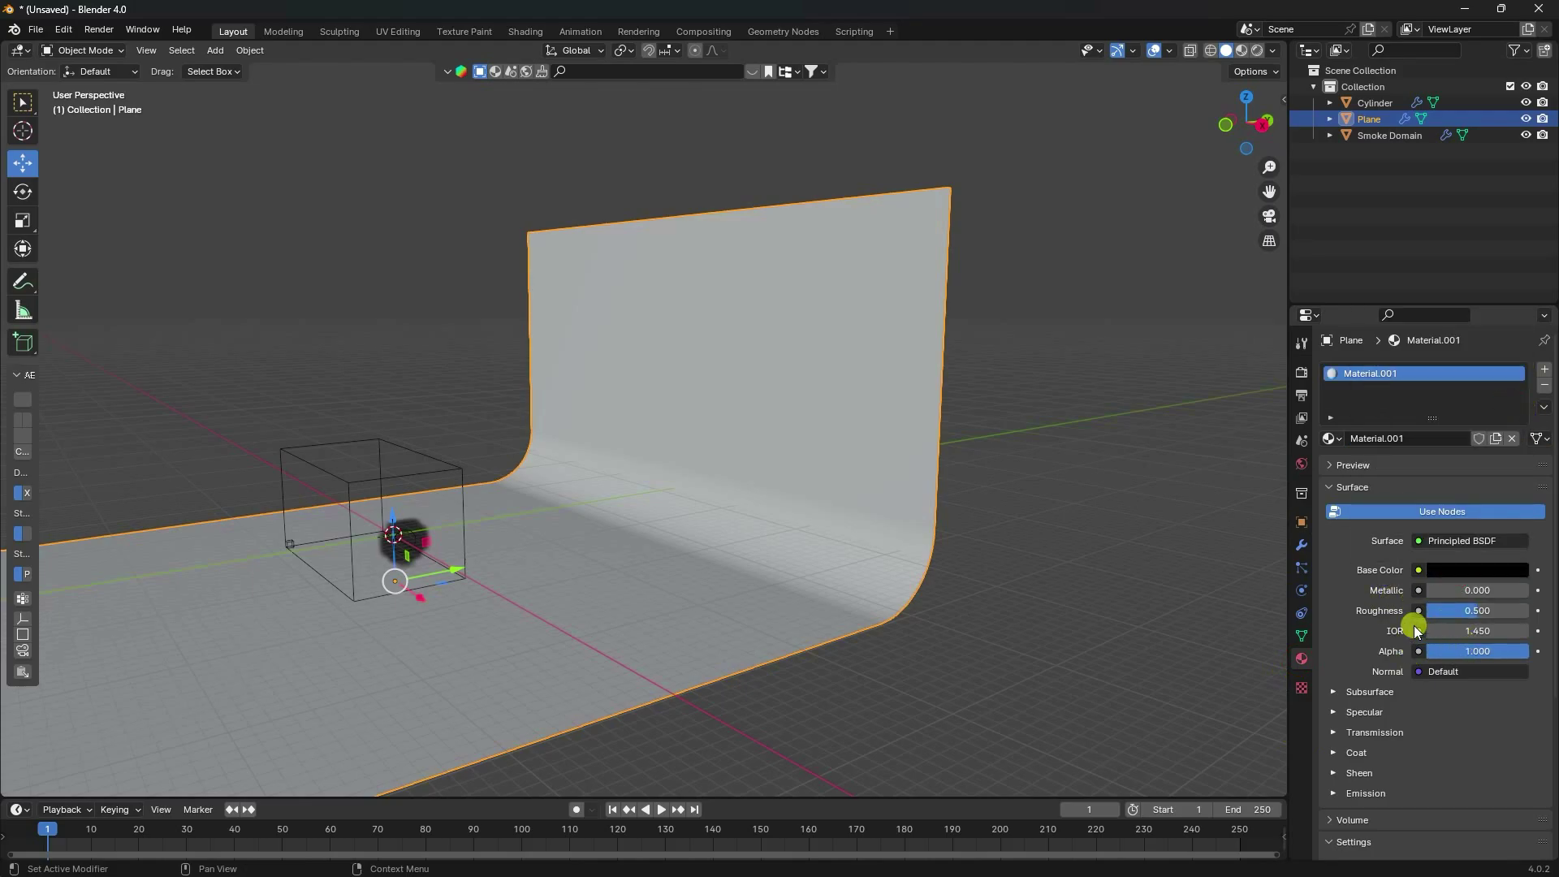
pyautogui.write('0.3')
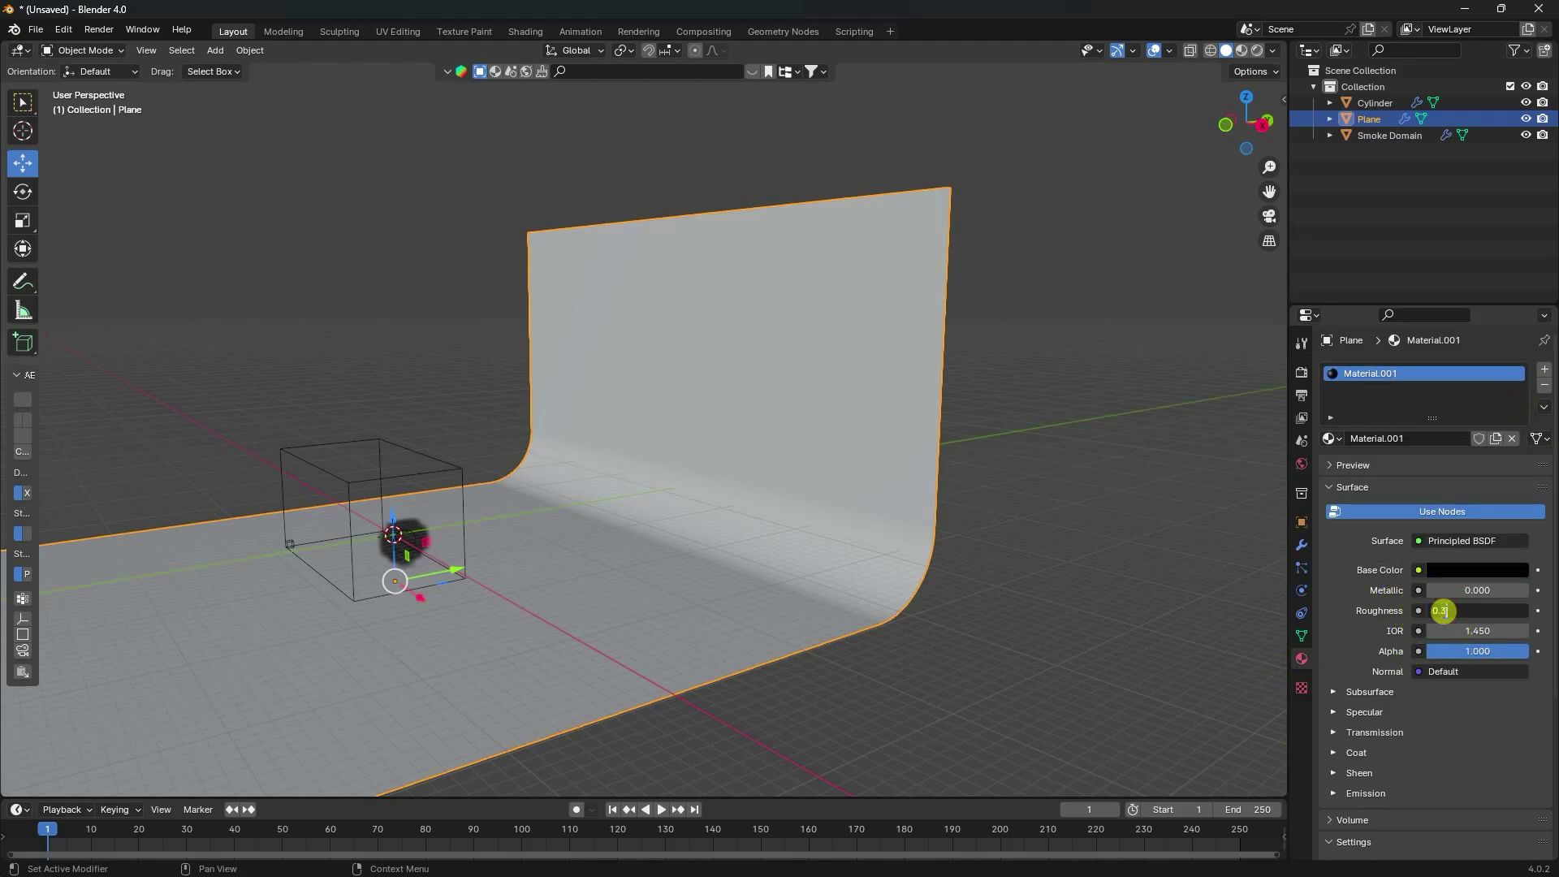
pyautogui.press('Return')
# Add a camera and align it to a frontal view of the smoke domain and emitter.
pyautogui.moveTo(622, 596); pyautogui.dragTo(617, 537, button='middle')
pyautogui.click(215, 50)
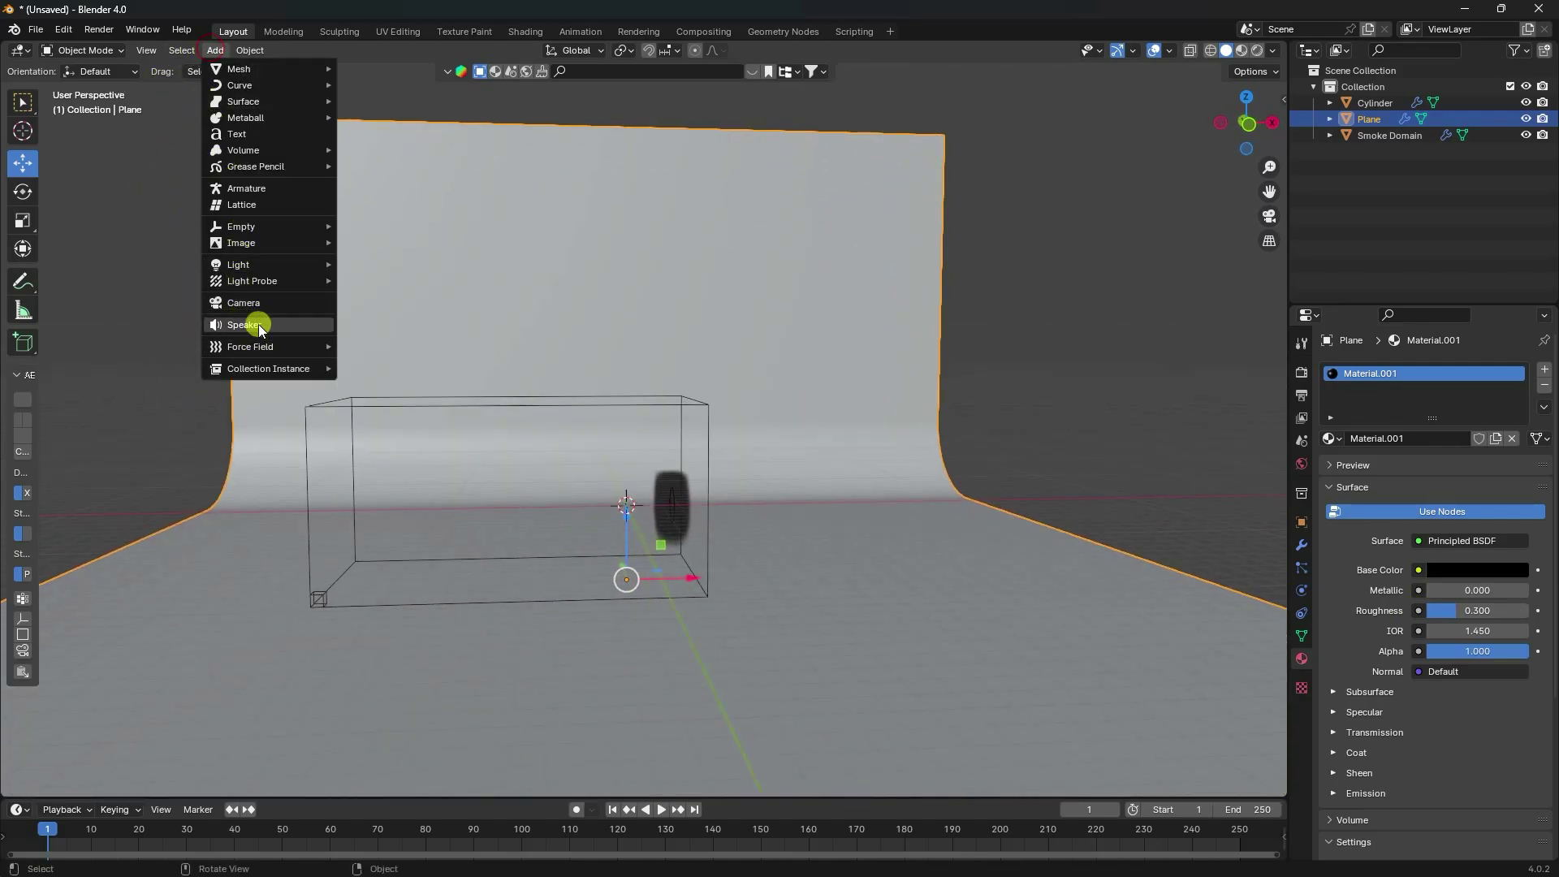
pyautogui.click(247, 302)
pyautogui.scroll(4, 626, 611)
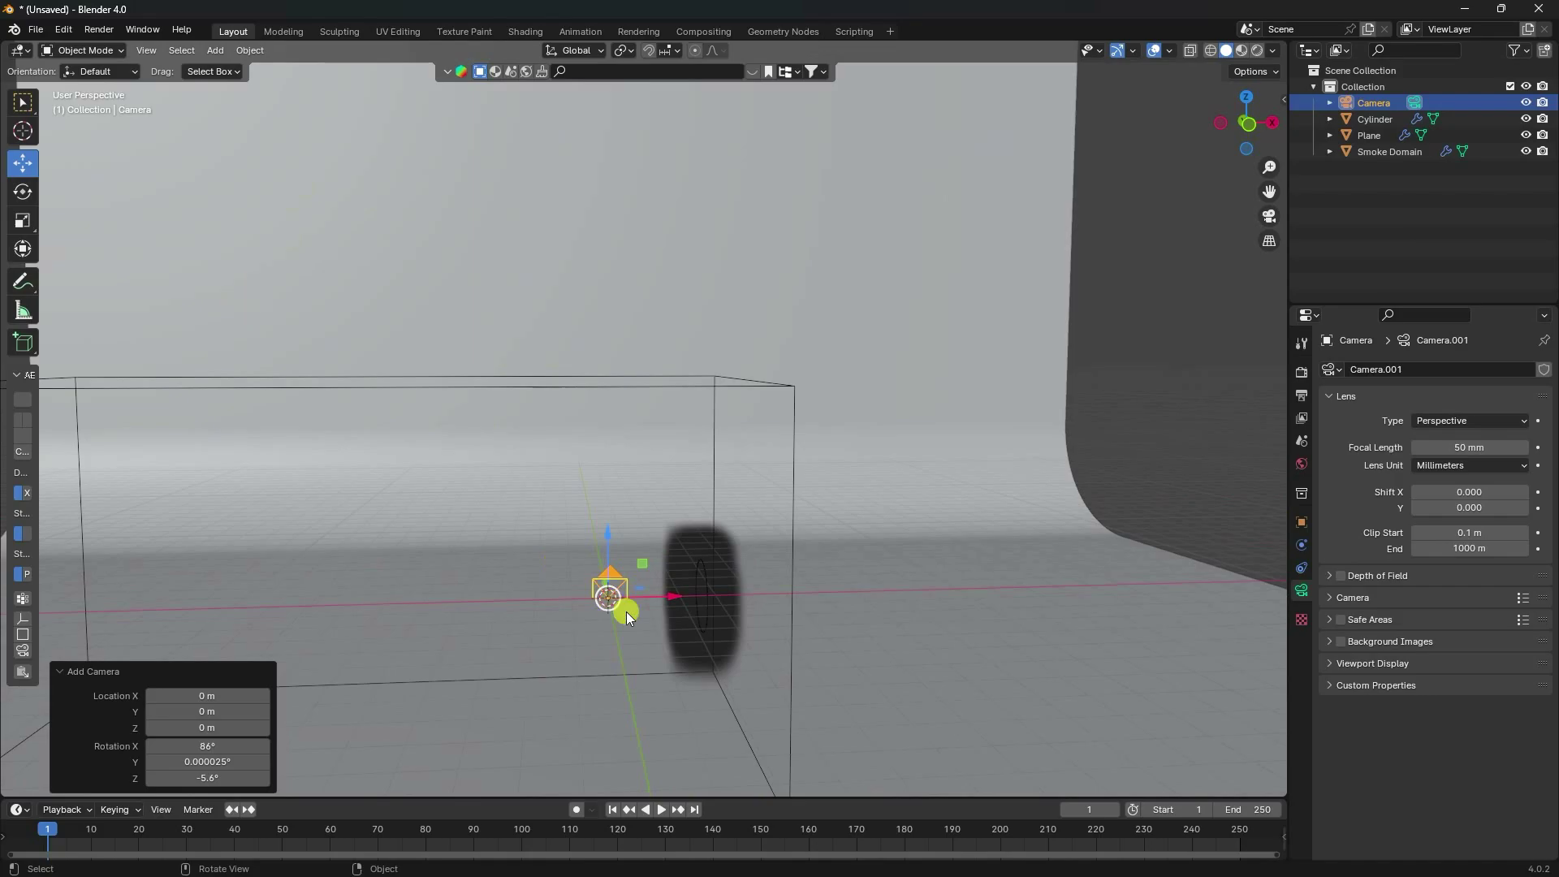
pyautogui.moveTo(634, 560); pyautogui.dragTo(679, 543, button='middle')
pyautogui.press('ctrl+KP_0')
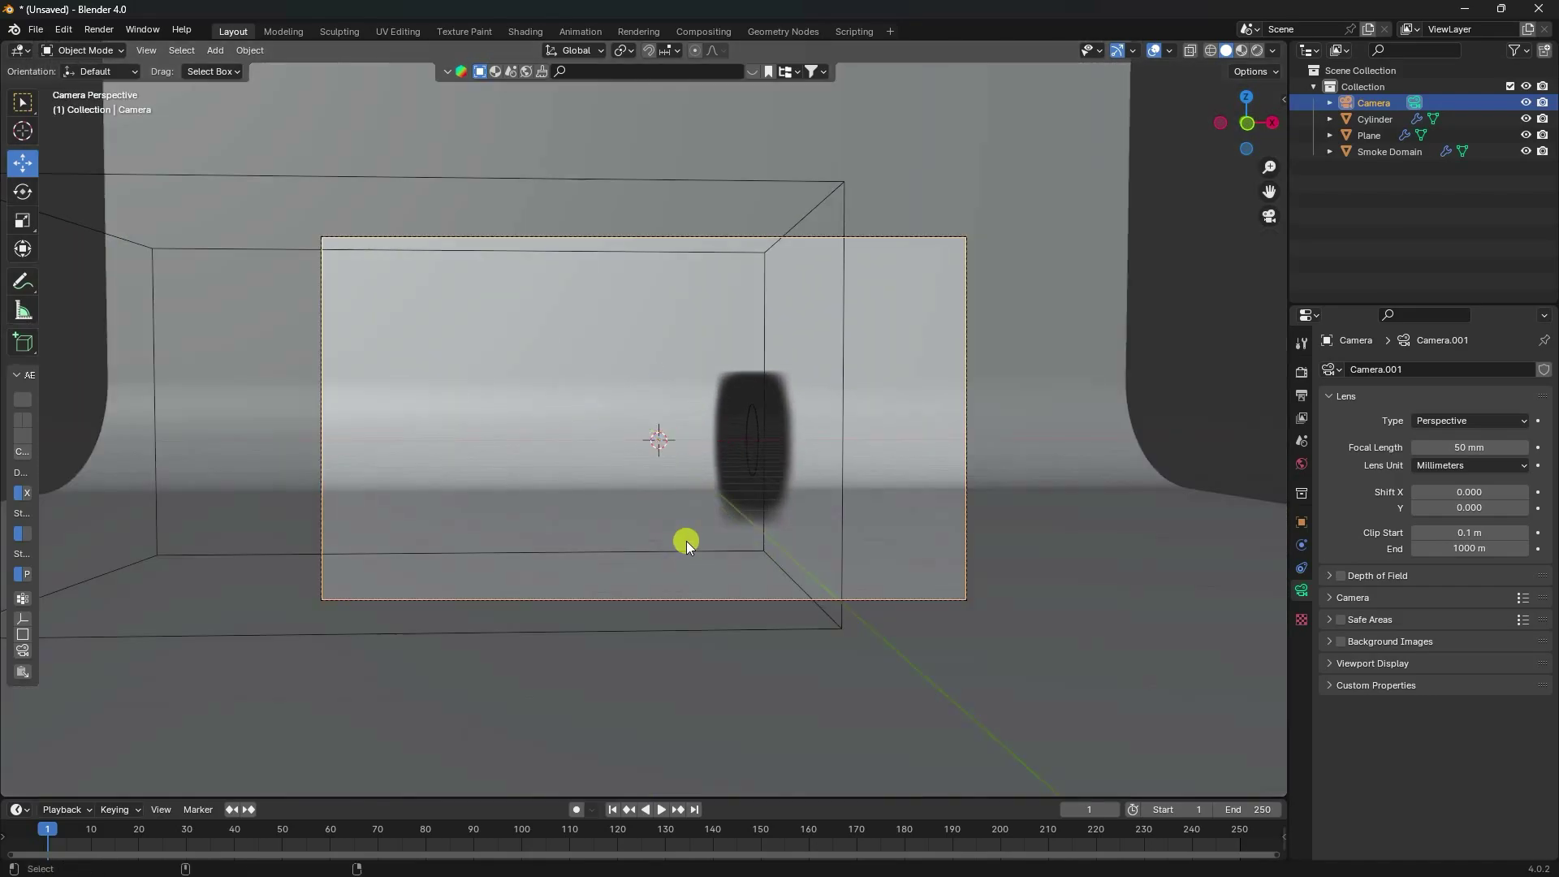
# Set the camera's rotation to 90° on X, 0° on Y and 0° on Z.
pyautogui.click(1302, 522)
pyautogui.click(1449, 475)
pyautogui.write('9')
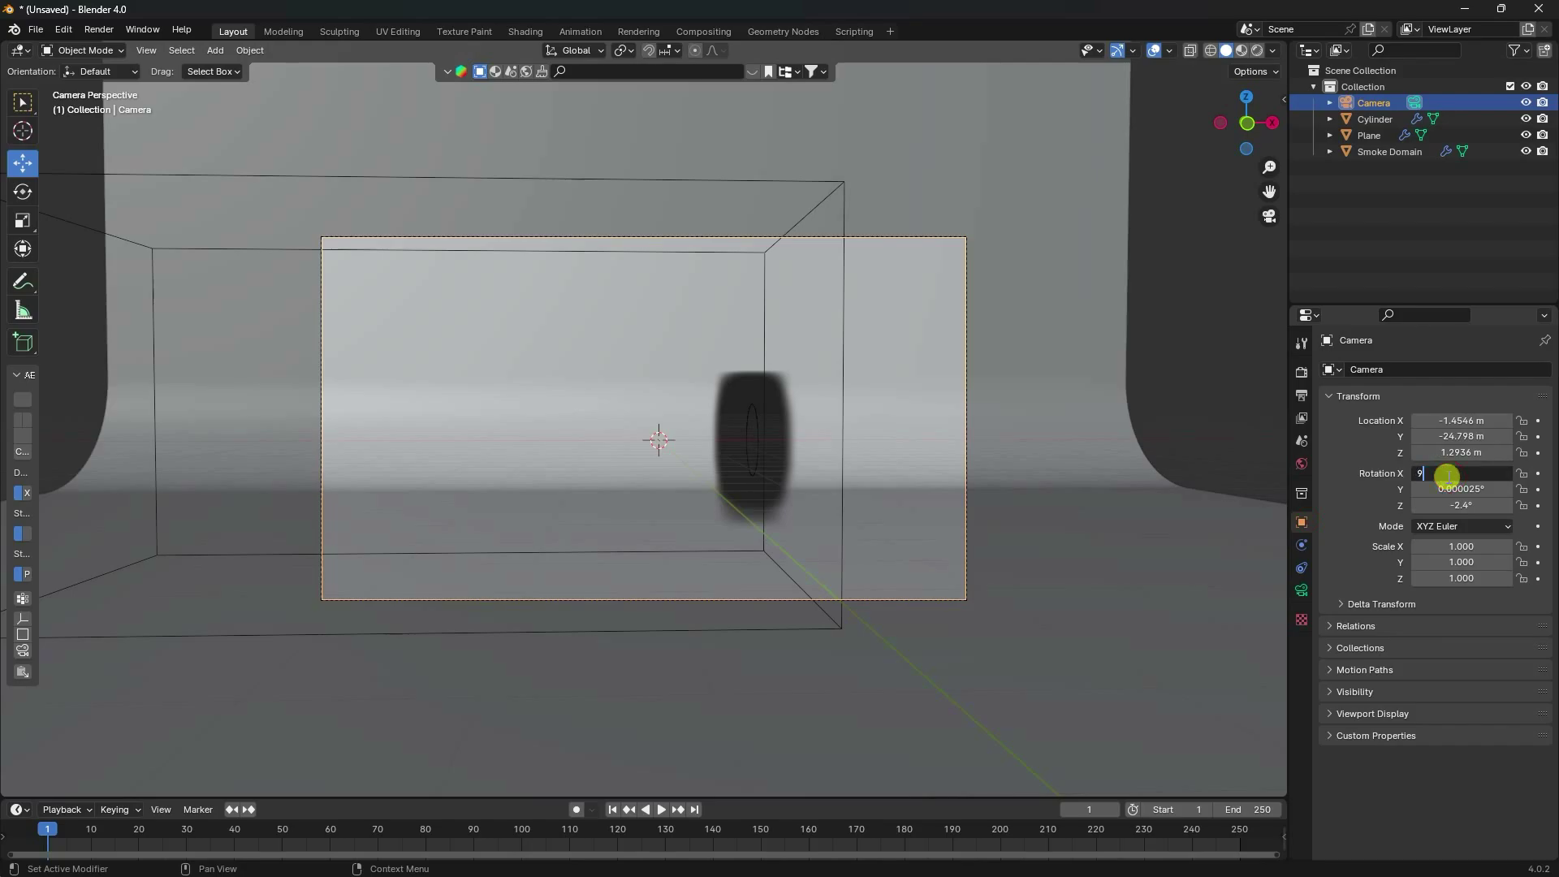
pyautogui.write('0')
pyautogui.click(1448, 489)
pyautogui.write('0')
pyautogui.click(1450, 505)
pyautogui.write('0')
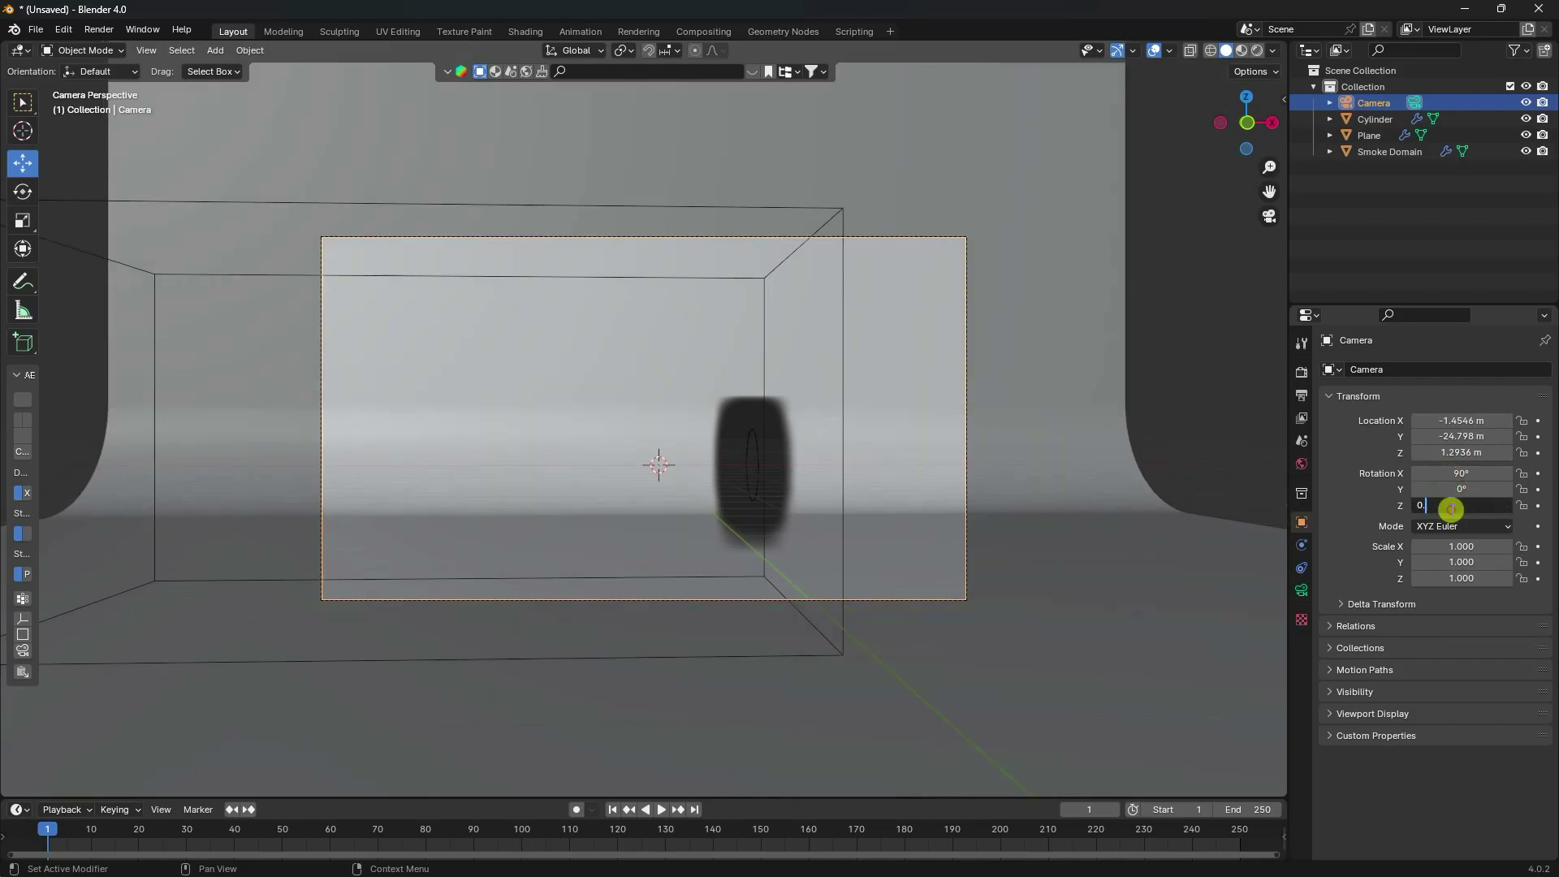
pyautogui.write('.')
pyautogui.hotkey('ctrl', 'a')
pyautogui.press('Return')
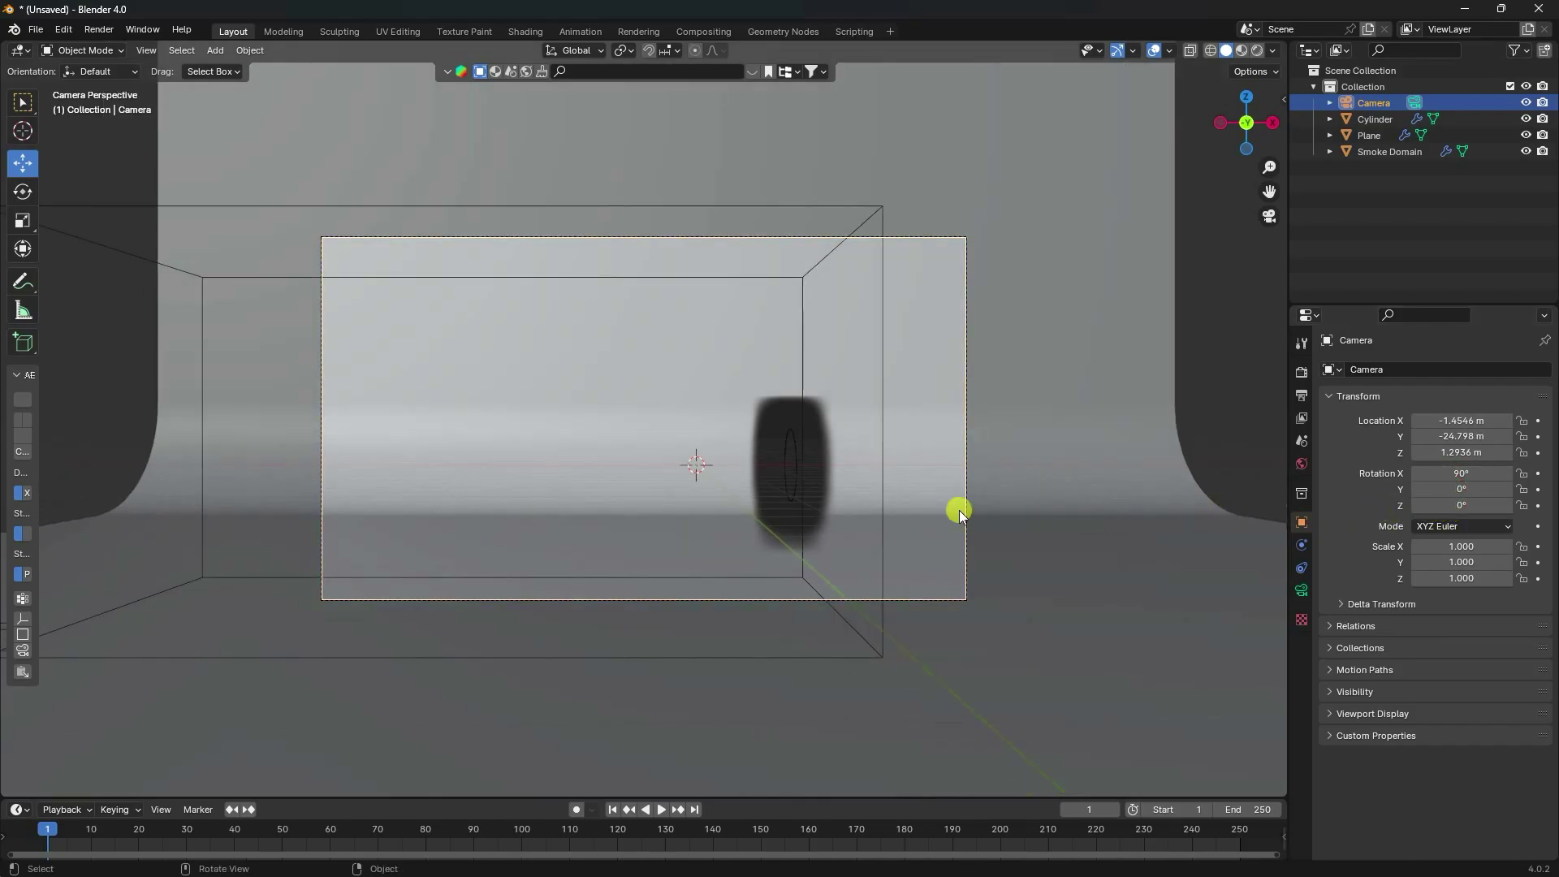
# Move the backdrop plane about 6.92 m along negative X.
pyautogui.click(1083, 498)
pyautogui.moveTo(742, 608); pyautogui.dragTo(501, 619)
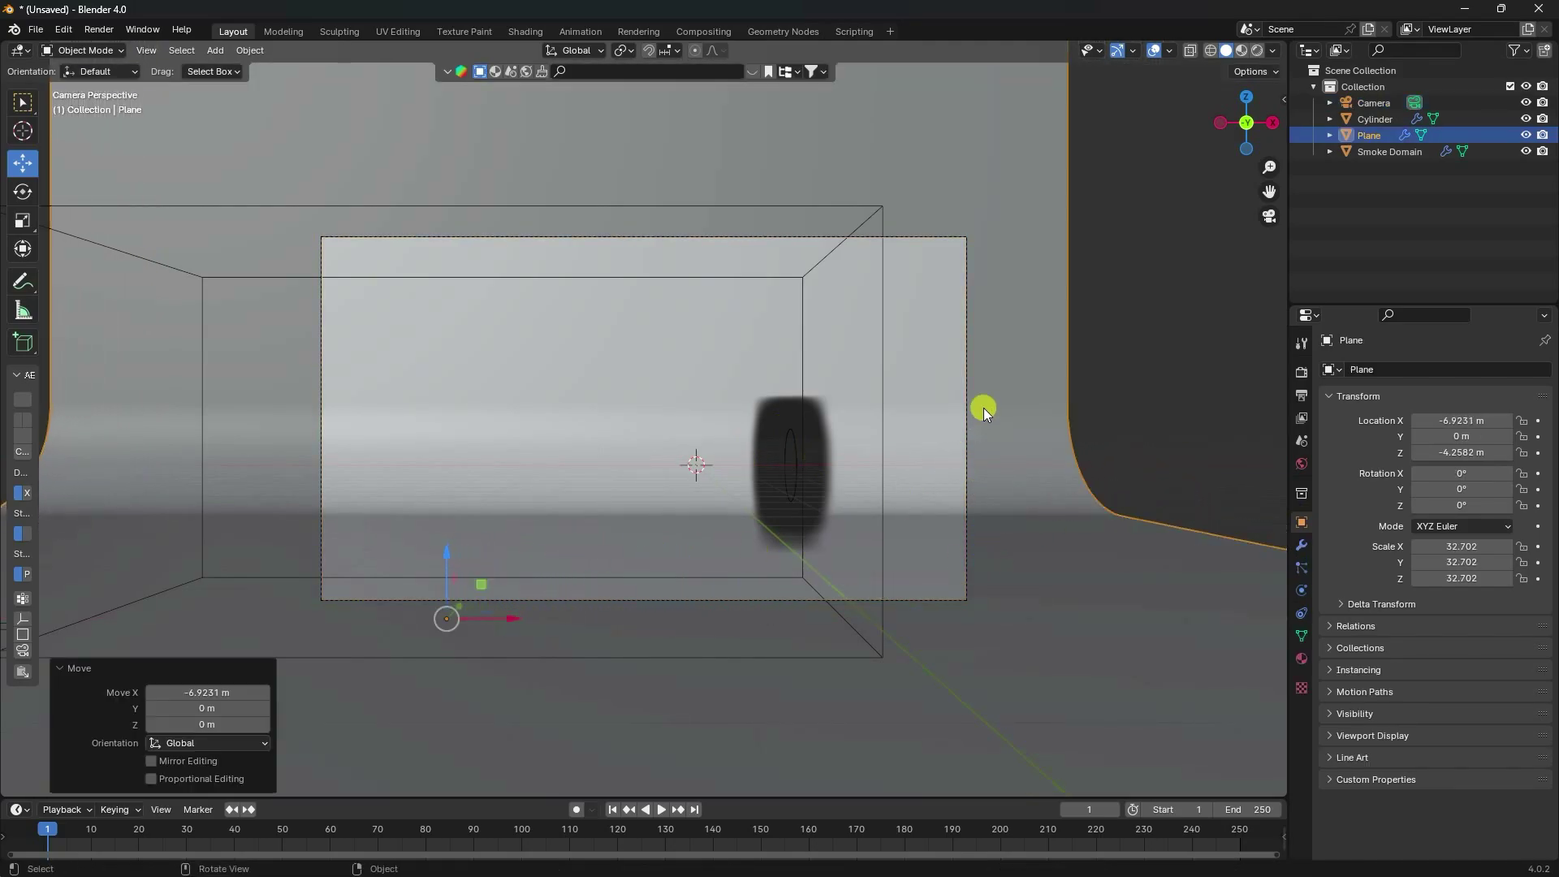
# Set the camera's location to -5 m on X and about 0.51 m on Z, and save the file.
pyautogui.click(1373, 103)
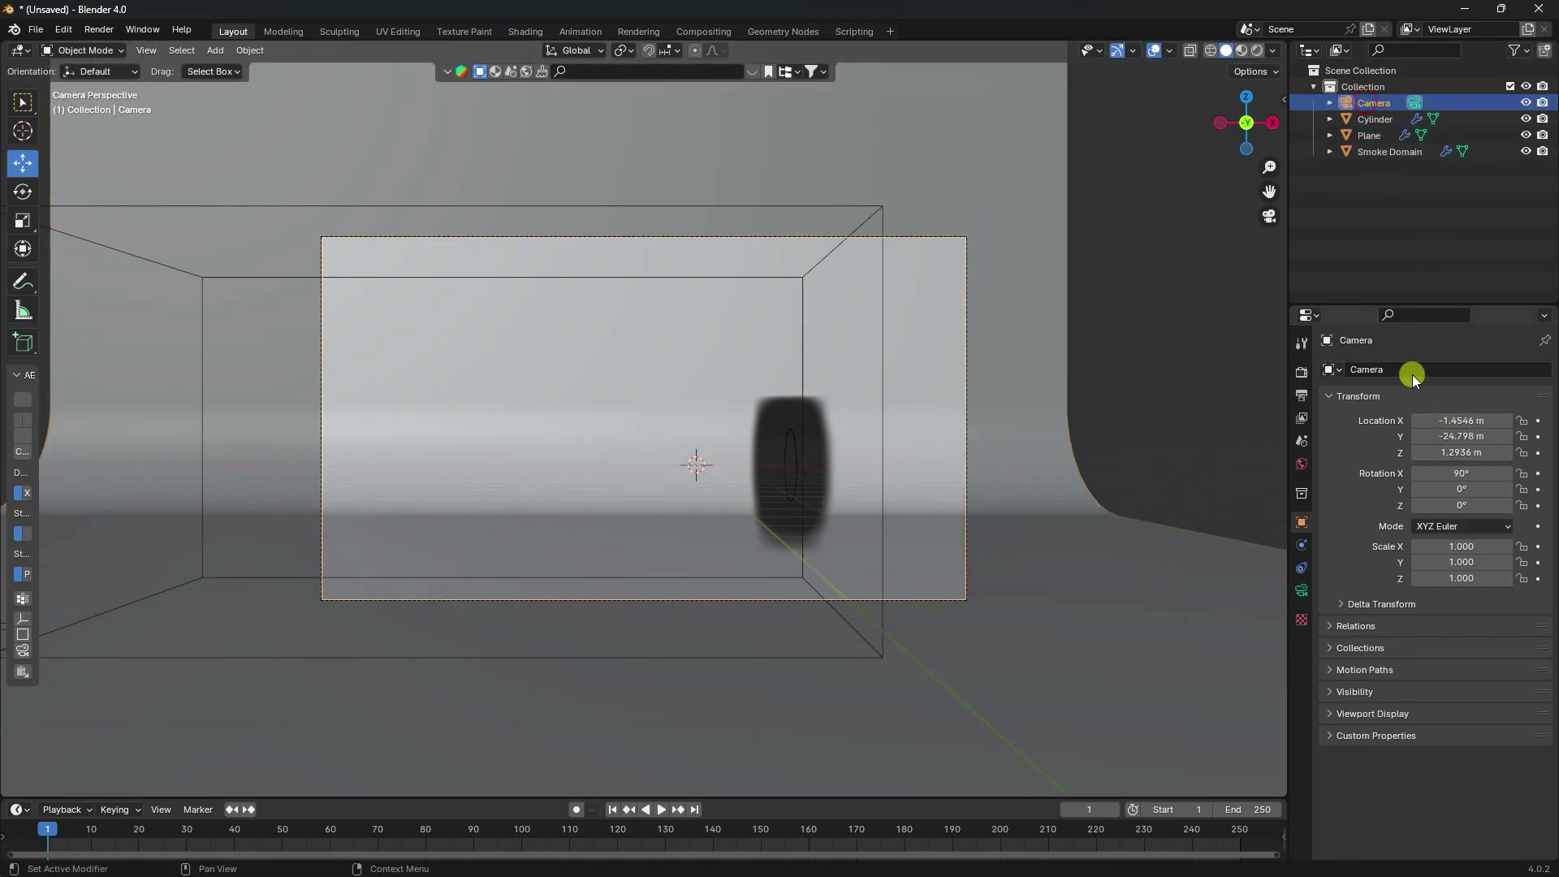
pyautogui.click(1463, 420)
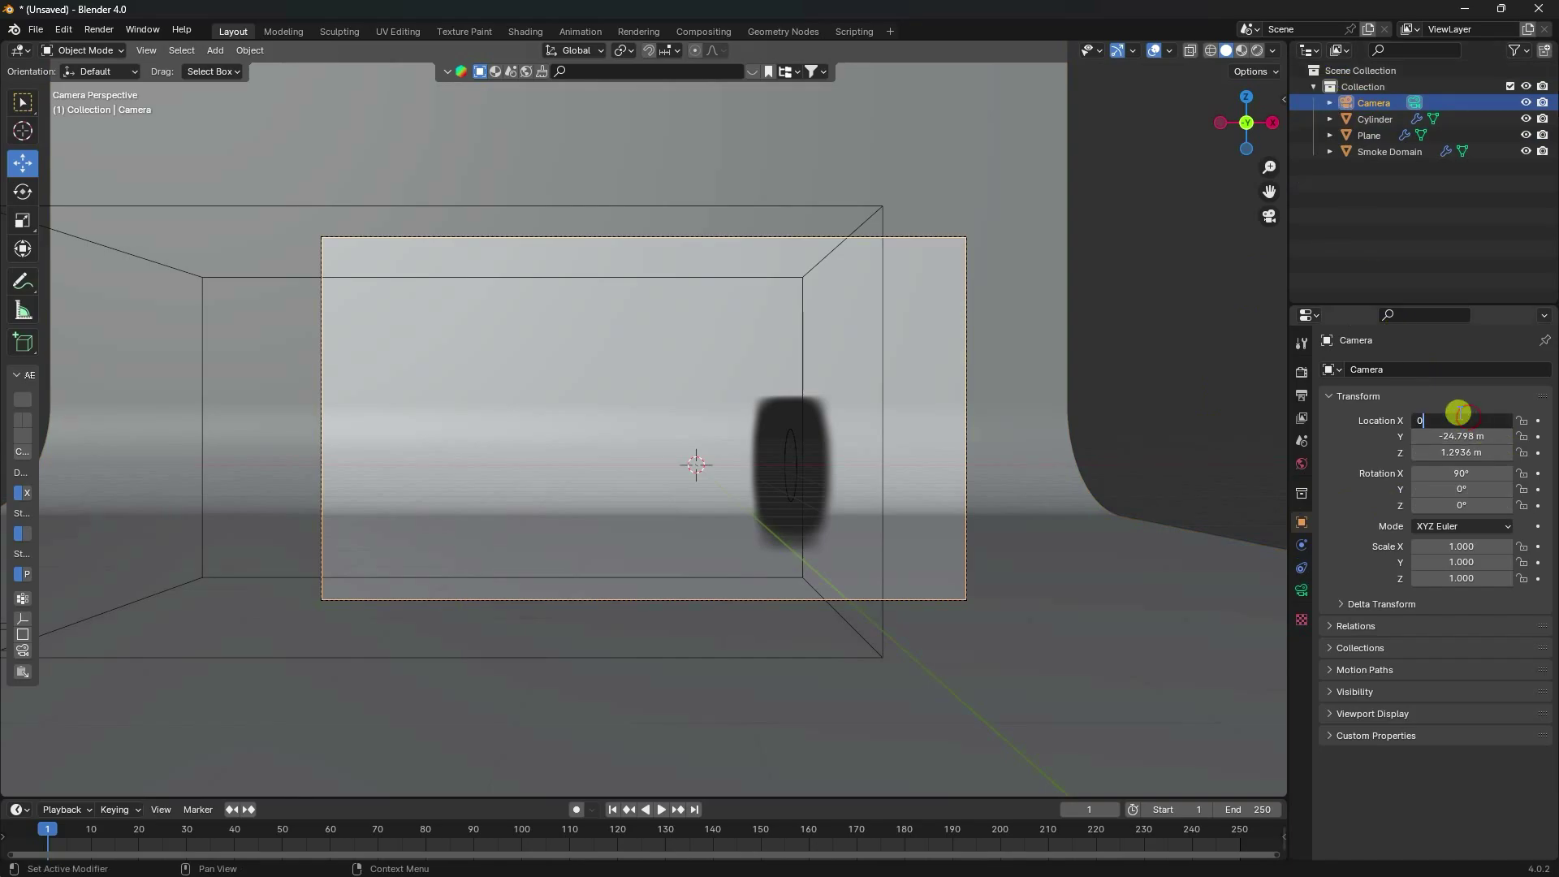
pyautogui.press('Return')
pyautogui.click(1454, 452)
pyautogui.write('0')
pyautogui.press('Return')
pyautogui.moveTo(1455, 453); pyautogui.dragTo(1040, 464)
pyautogui.scroll(3, 452, 484)
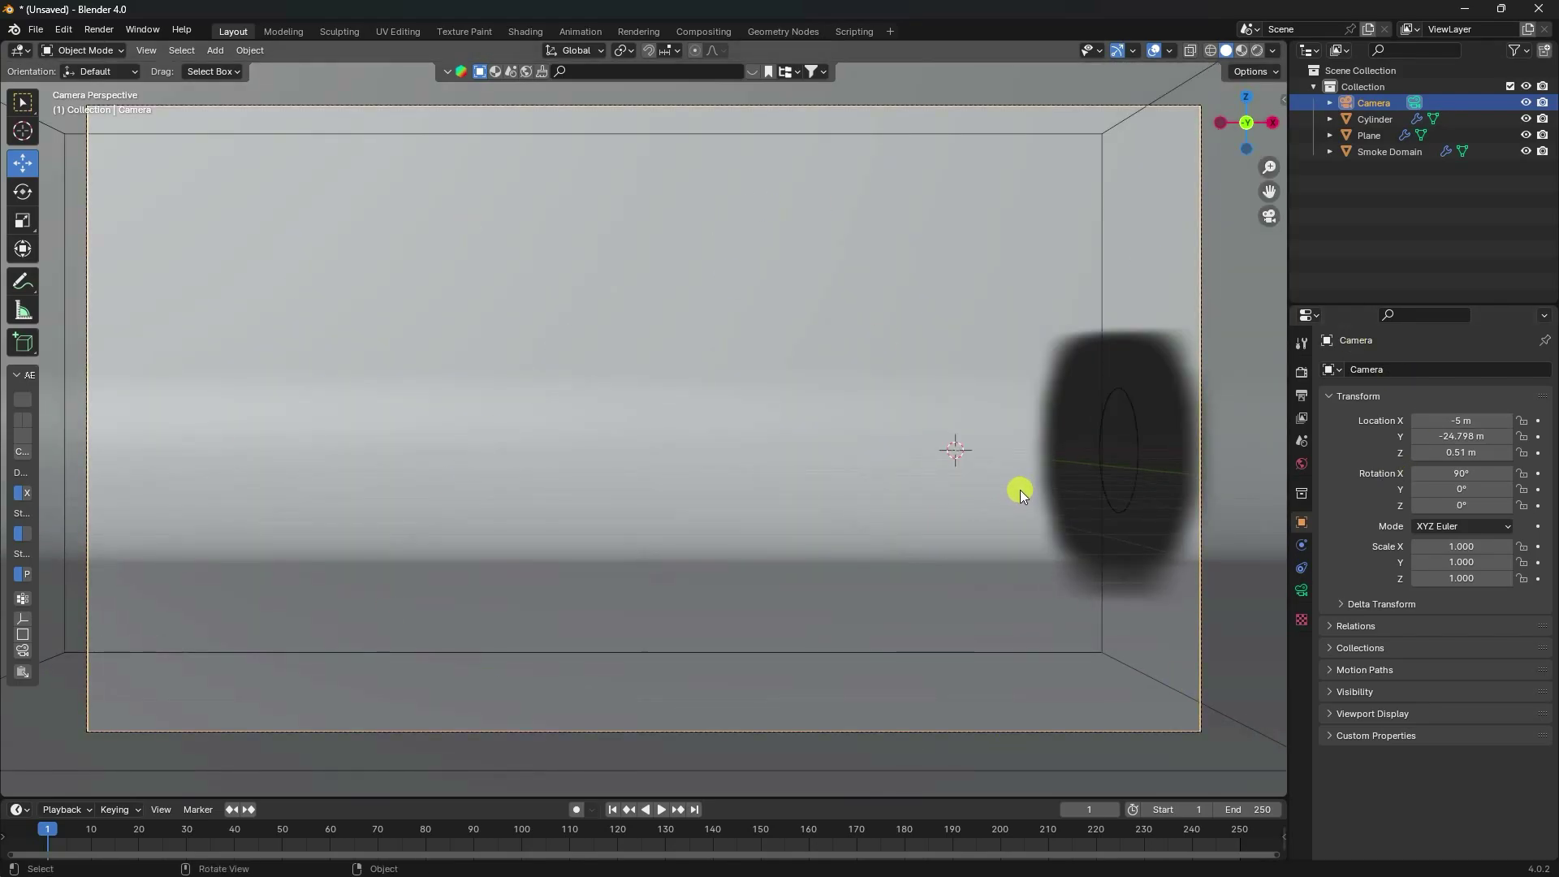
pyautogui.hotkey('ctrl', 's')
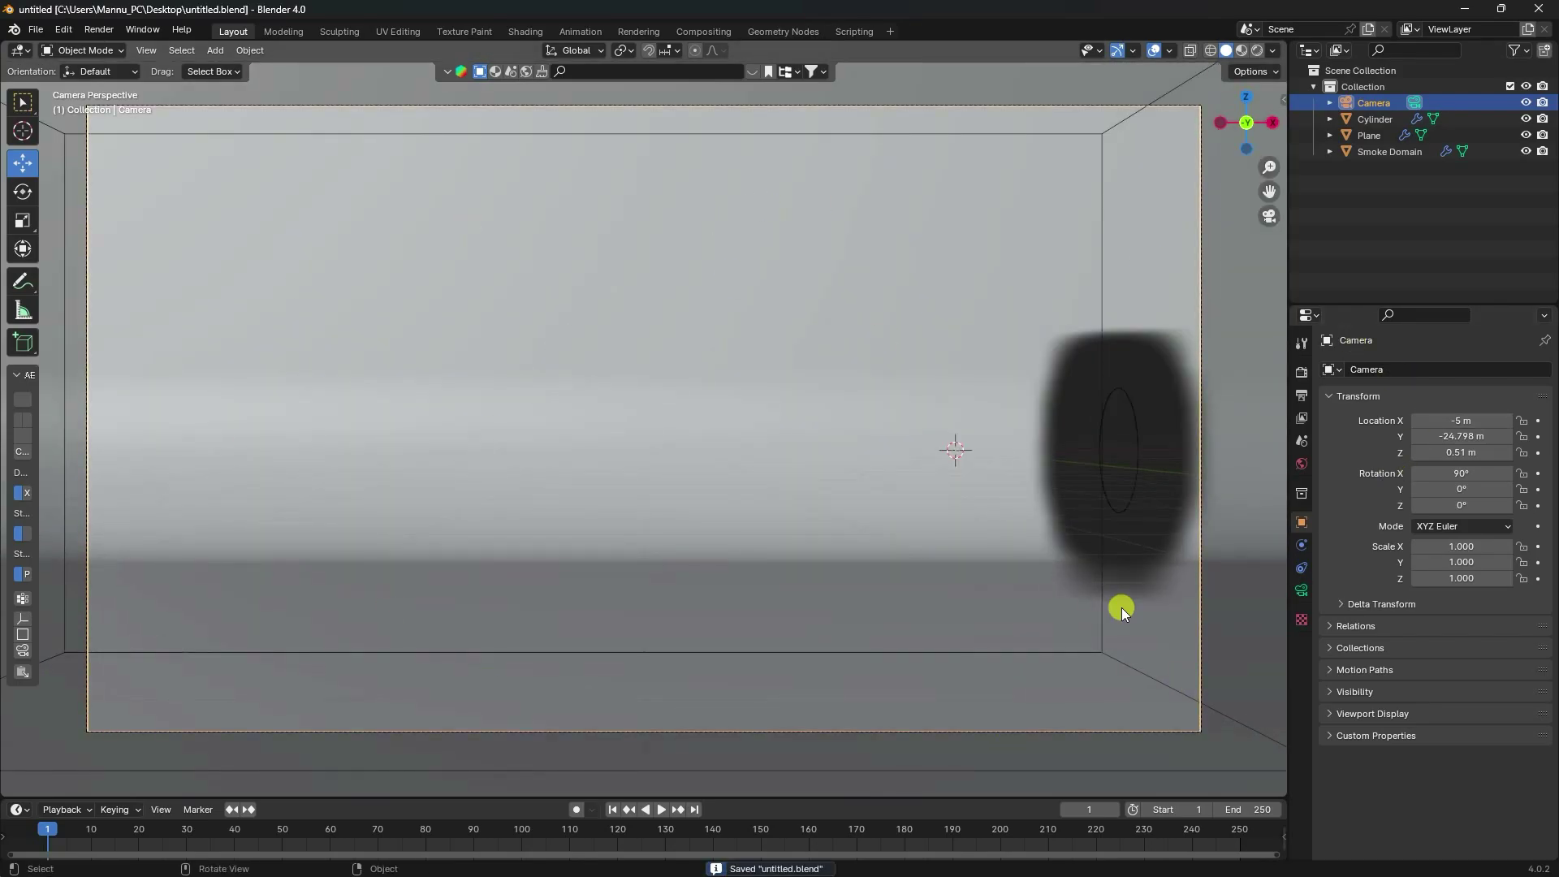
# Add a monkey mesh at about -9.82 m on X and scale it up to about 2.24.
pyautogui.click(215, 49)
pyautogui.moveTo(232, 69)
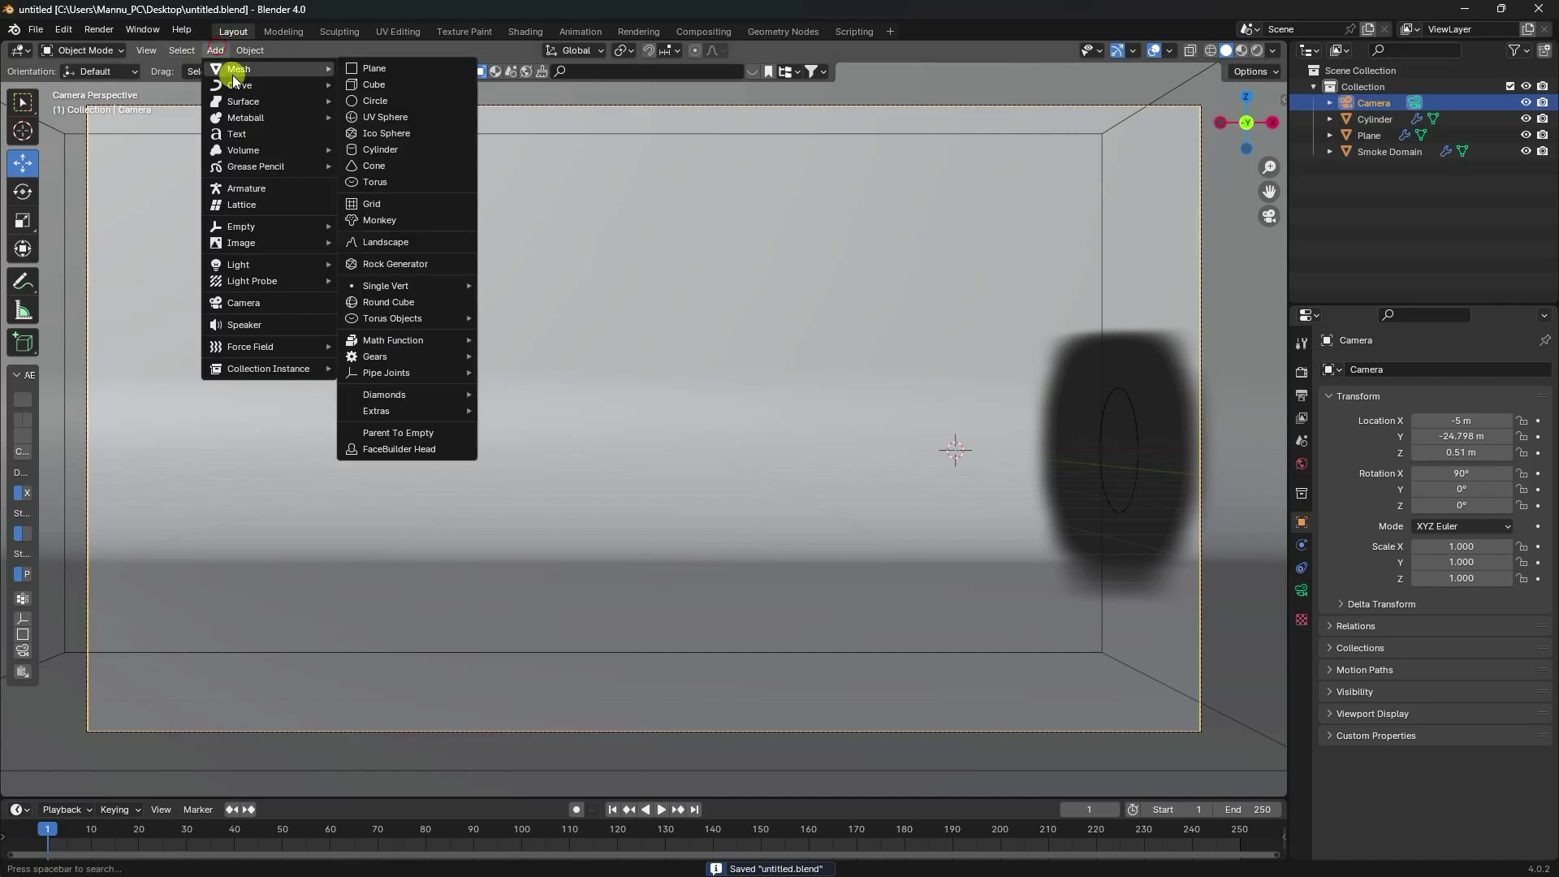
pyautogui.click(393, 219)
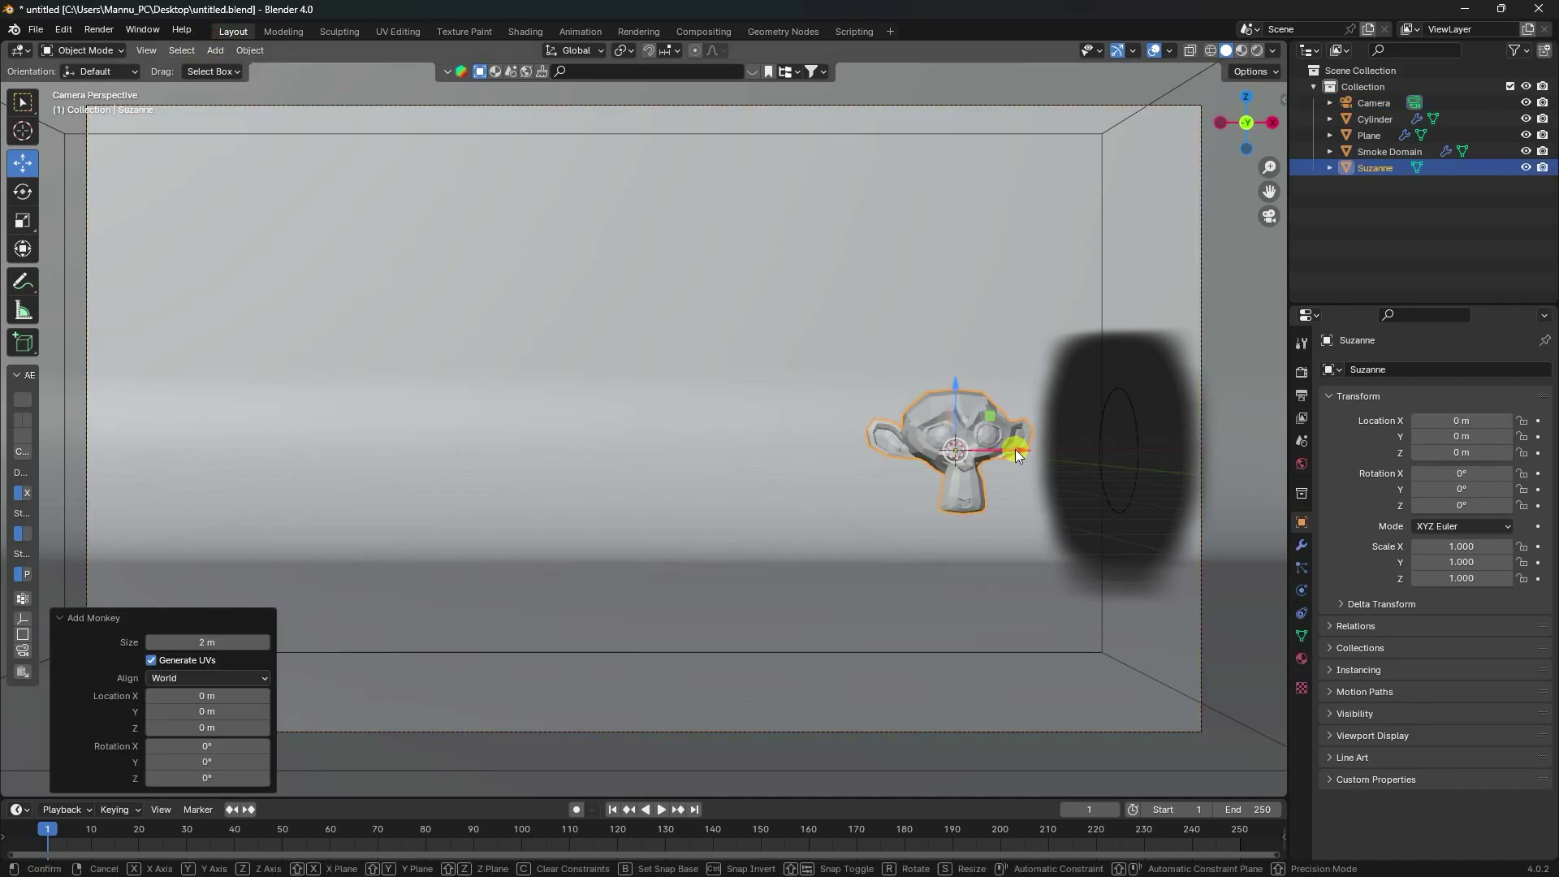
pyautogui.press('g')
pyautogui.press('x')
pyautogui.click(400, 445)
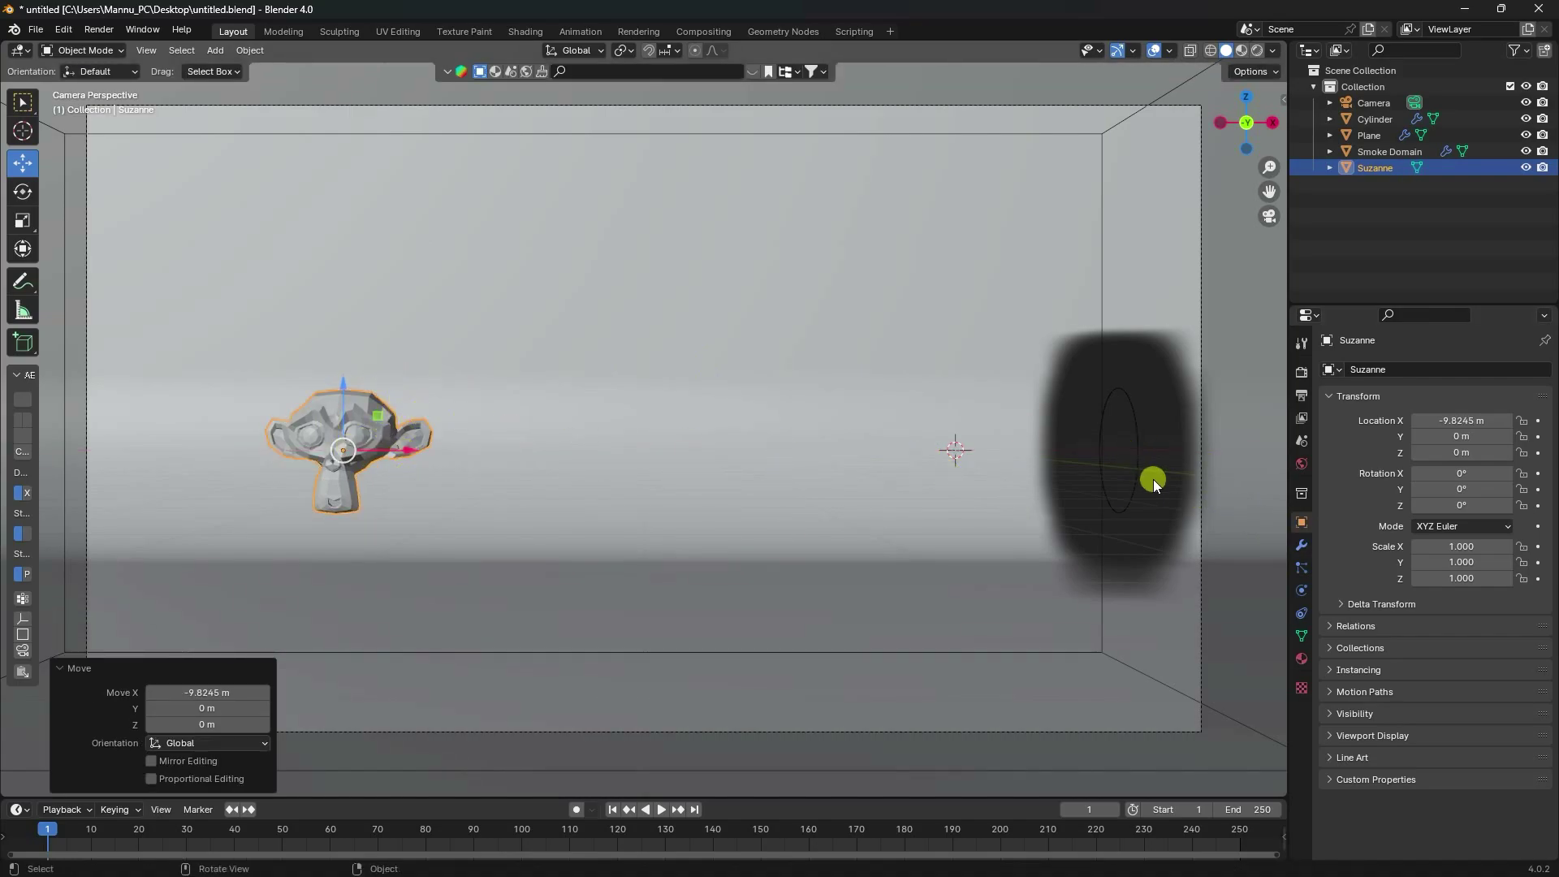
pyautogui.press('s')
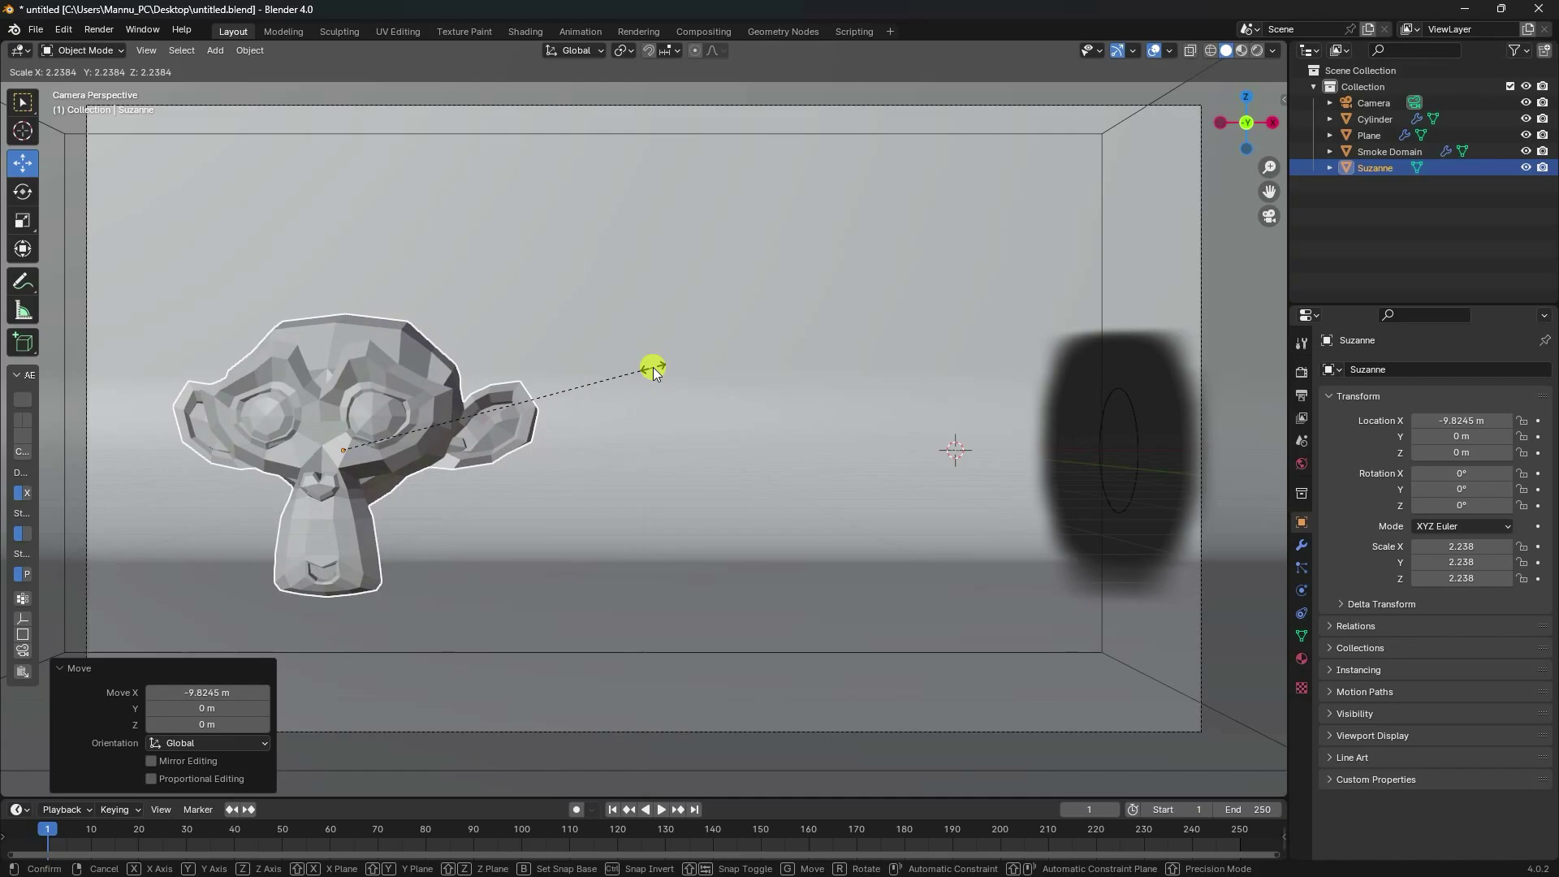
pyautogui.click(653, 367)
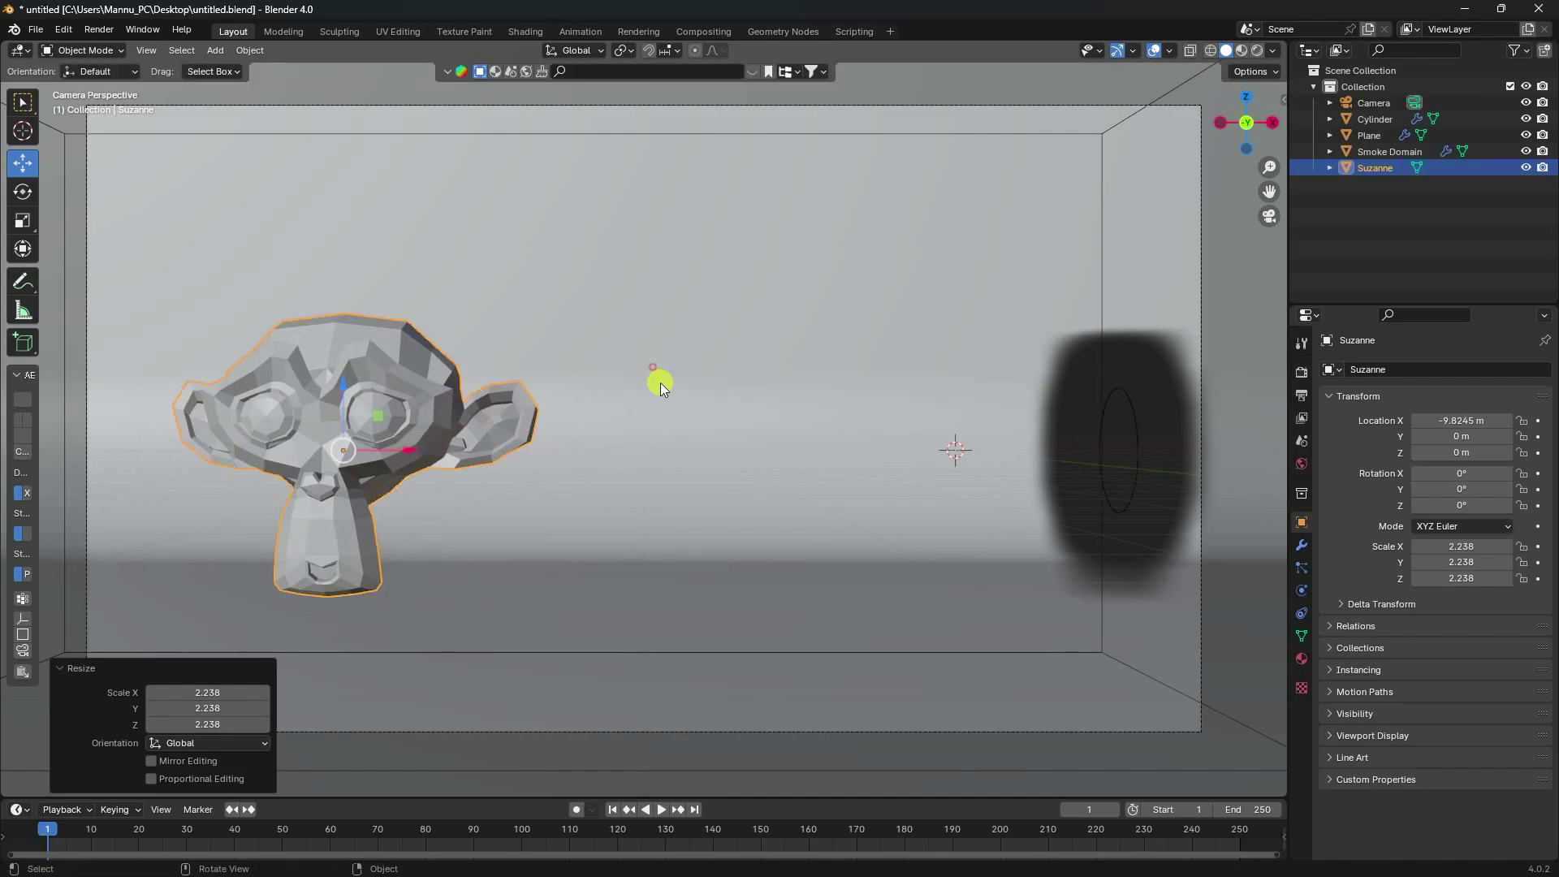
# Add a Subdivision Surface modifier to the monkey with a raised viewport level and apply it.
pyautogui.click(1302, 545)
pyautogui.click(1366, 372)
pyautogui.moveTo(1364, 372)
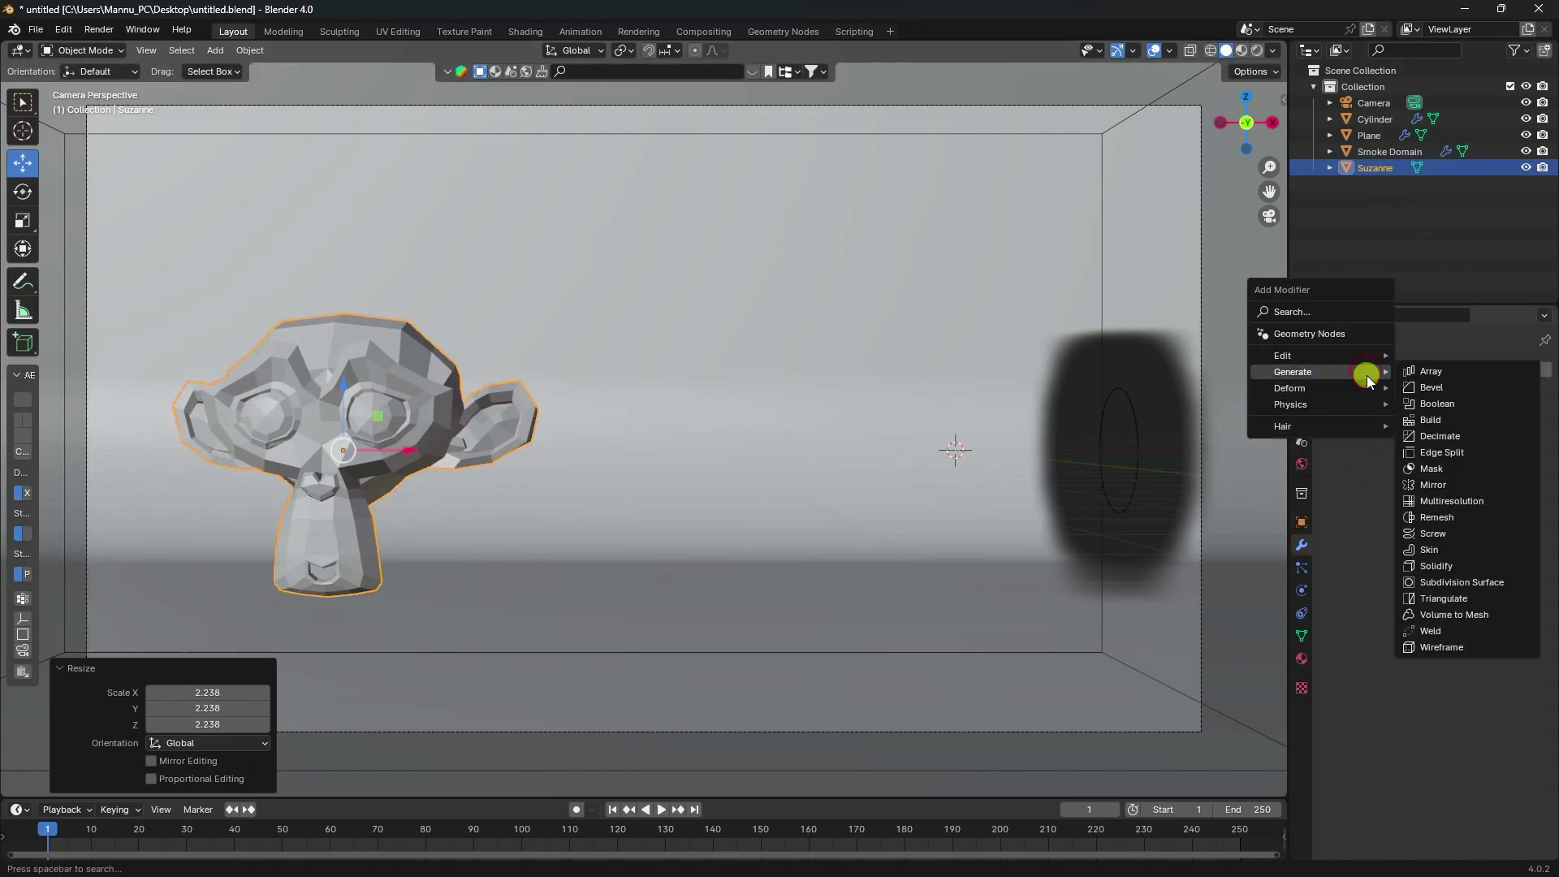
pyautogui.click(1480, 579)
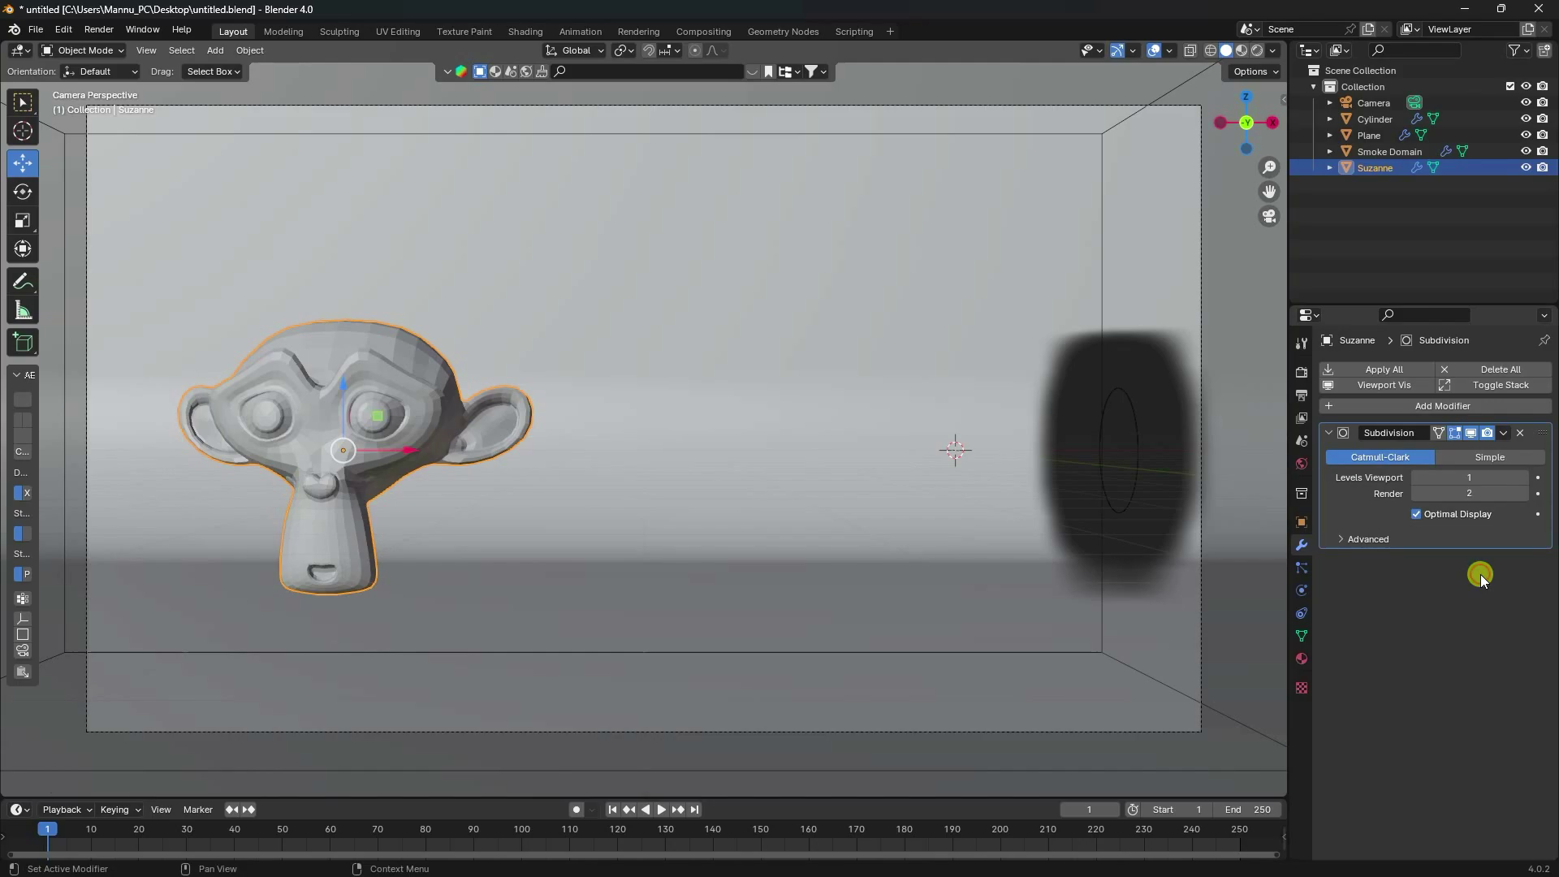
pyautogui.click(1526, 478)
pyautogui.click(1490, 438)
pyautogui.click(1504, 432)
pyautogui.click(1439, 451)
# Shade the monkey mesh smooth.
pyautogui.rightClick(362, 362)
pyautogui.click(358, 362)
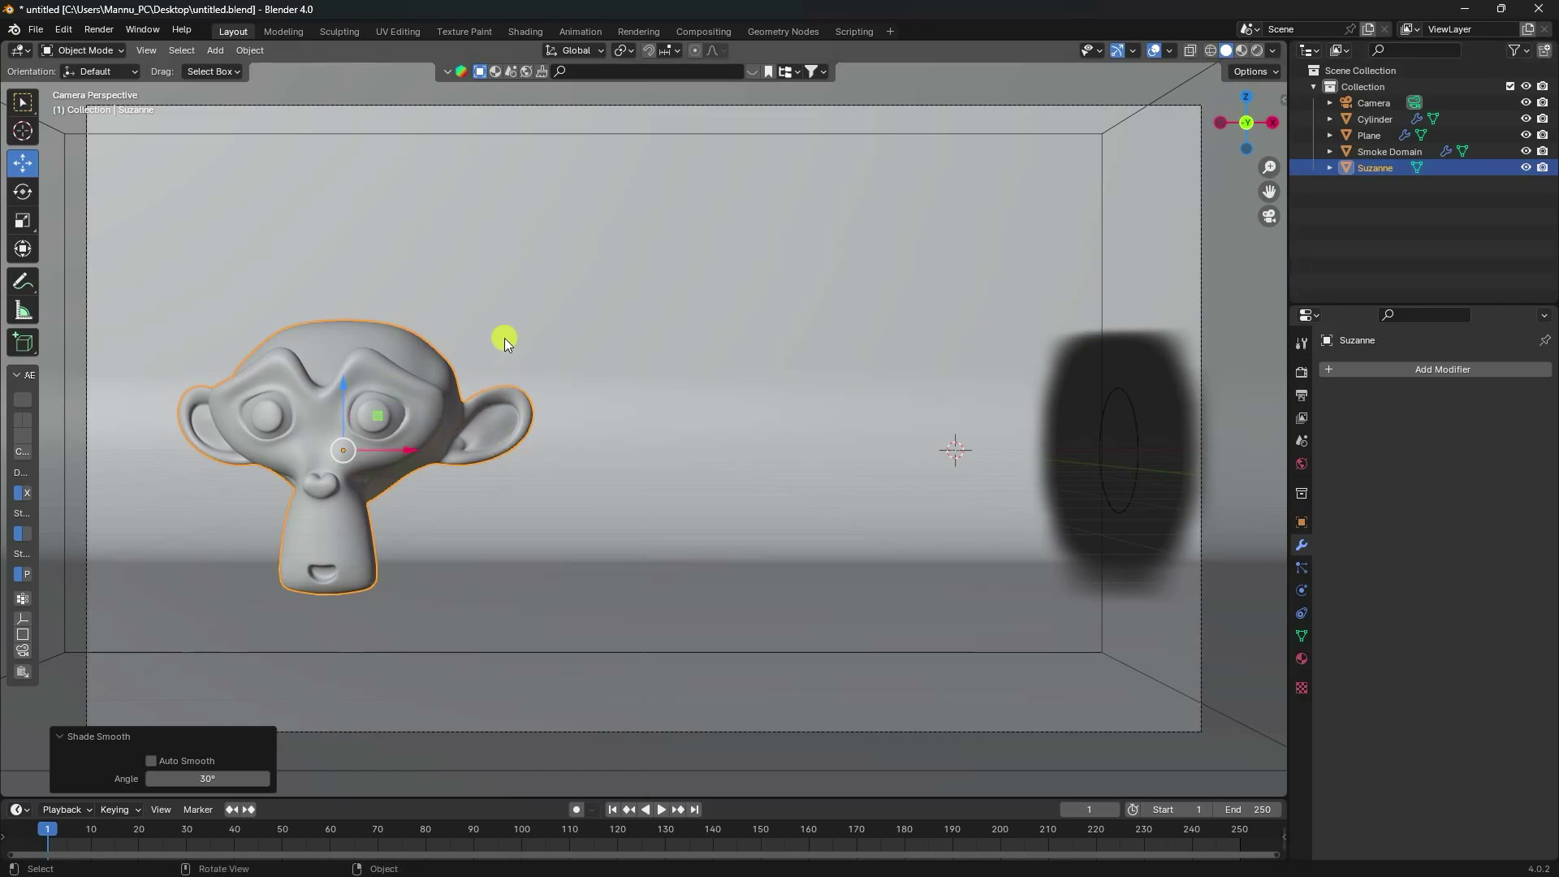
pyautogui.moveTo(1277, 194); pyautogui.dragTo(1311, 198)
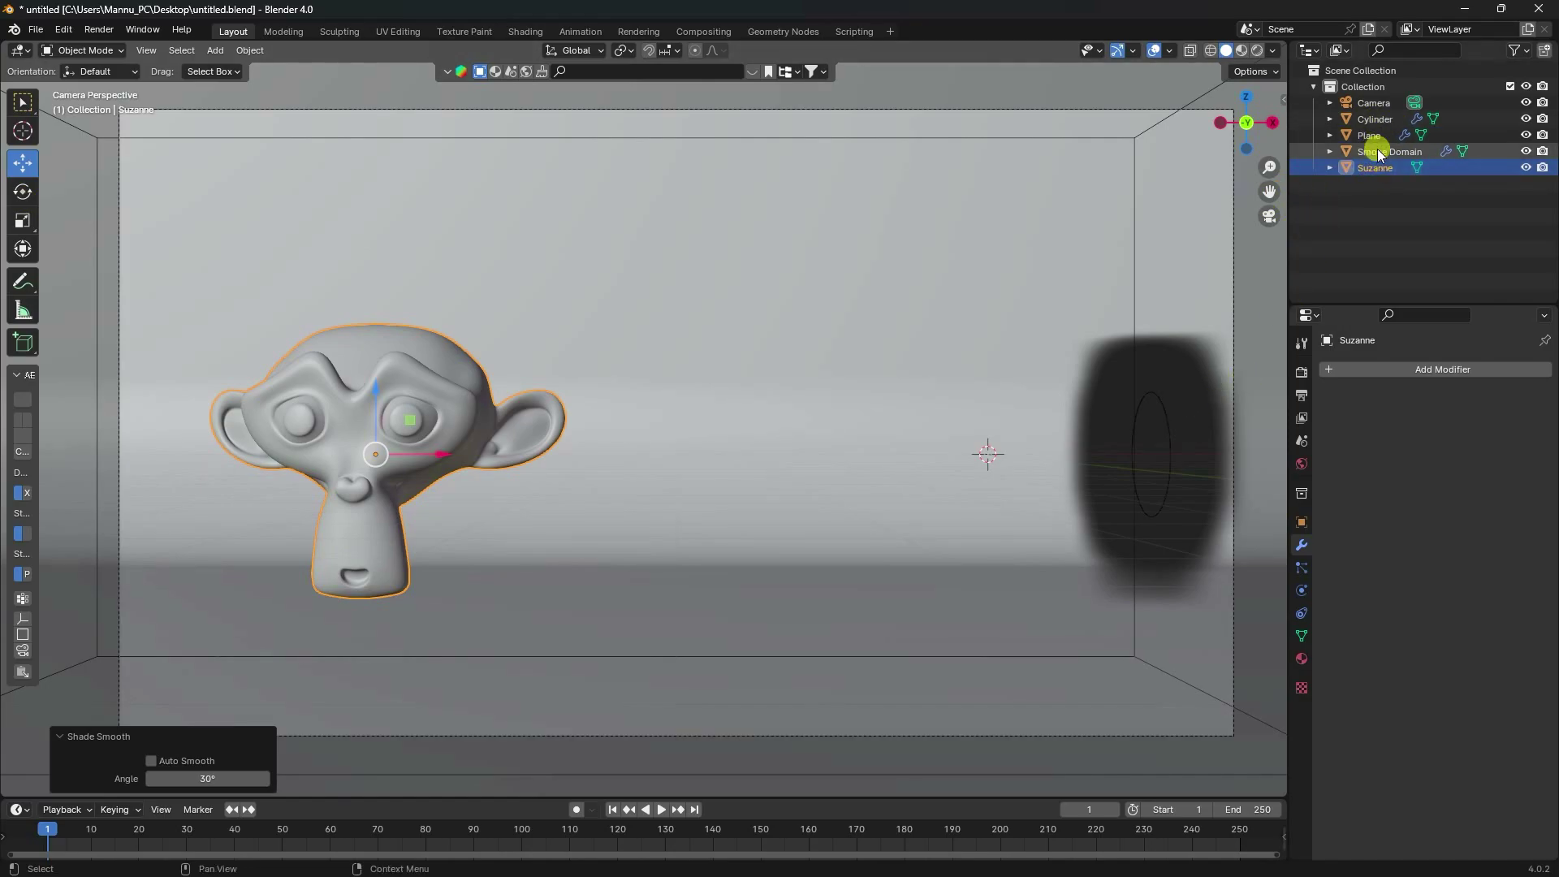
# Configure the cylinder's fluid flow as Fire + Smoke with 2 sampling substeps and a fuel value of 2.
pyautogui.click(1378, 120)
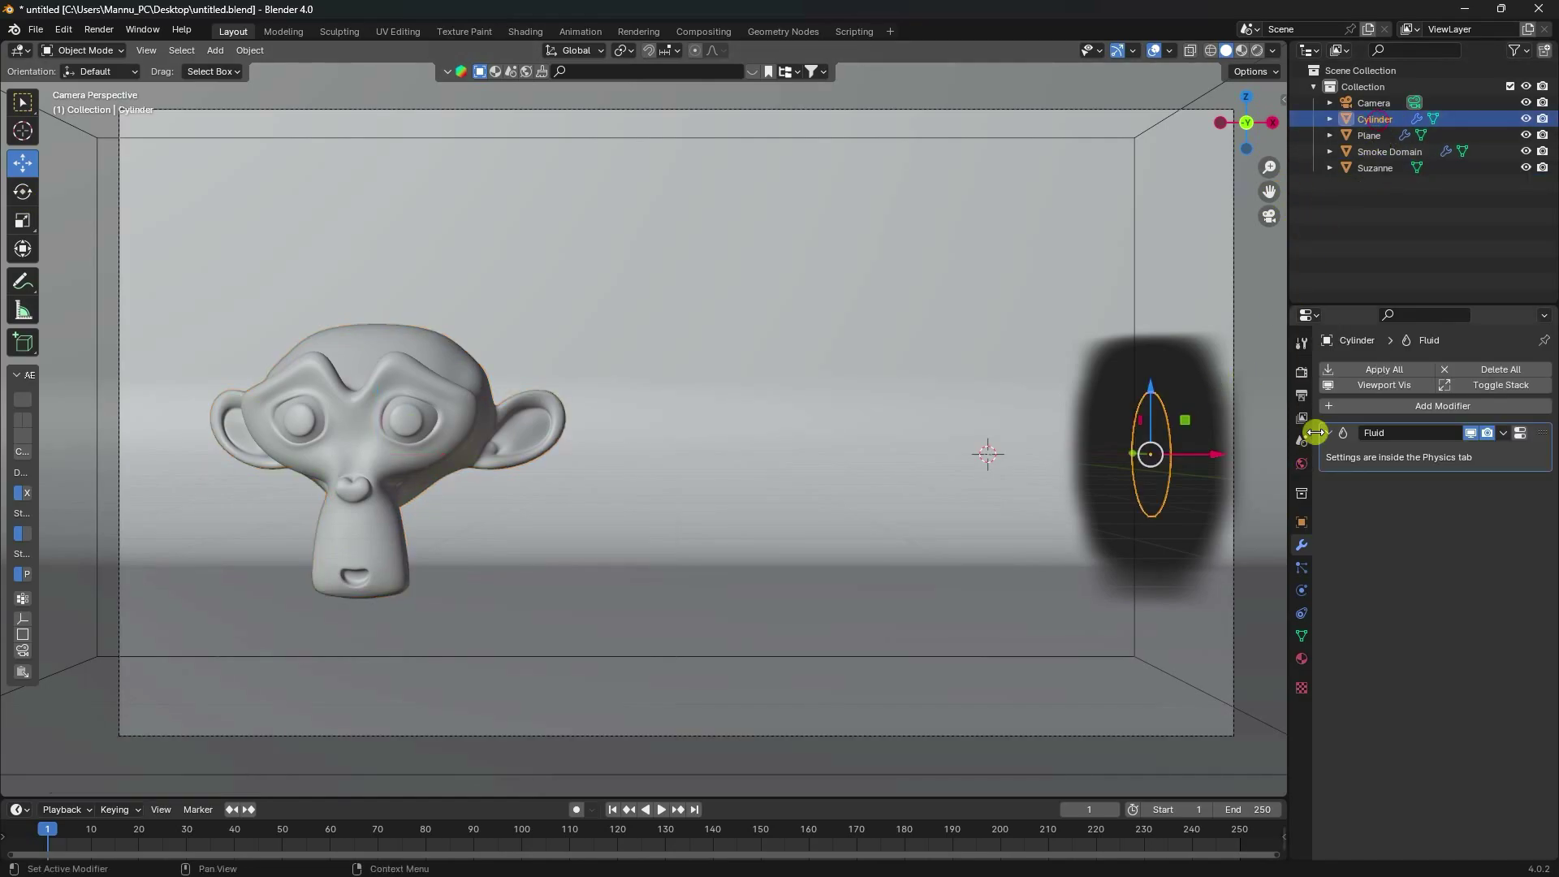
pyautogui.click(1301, 592)
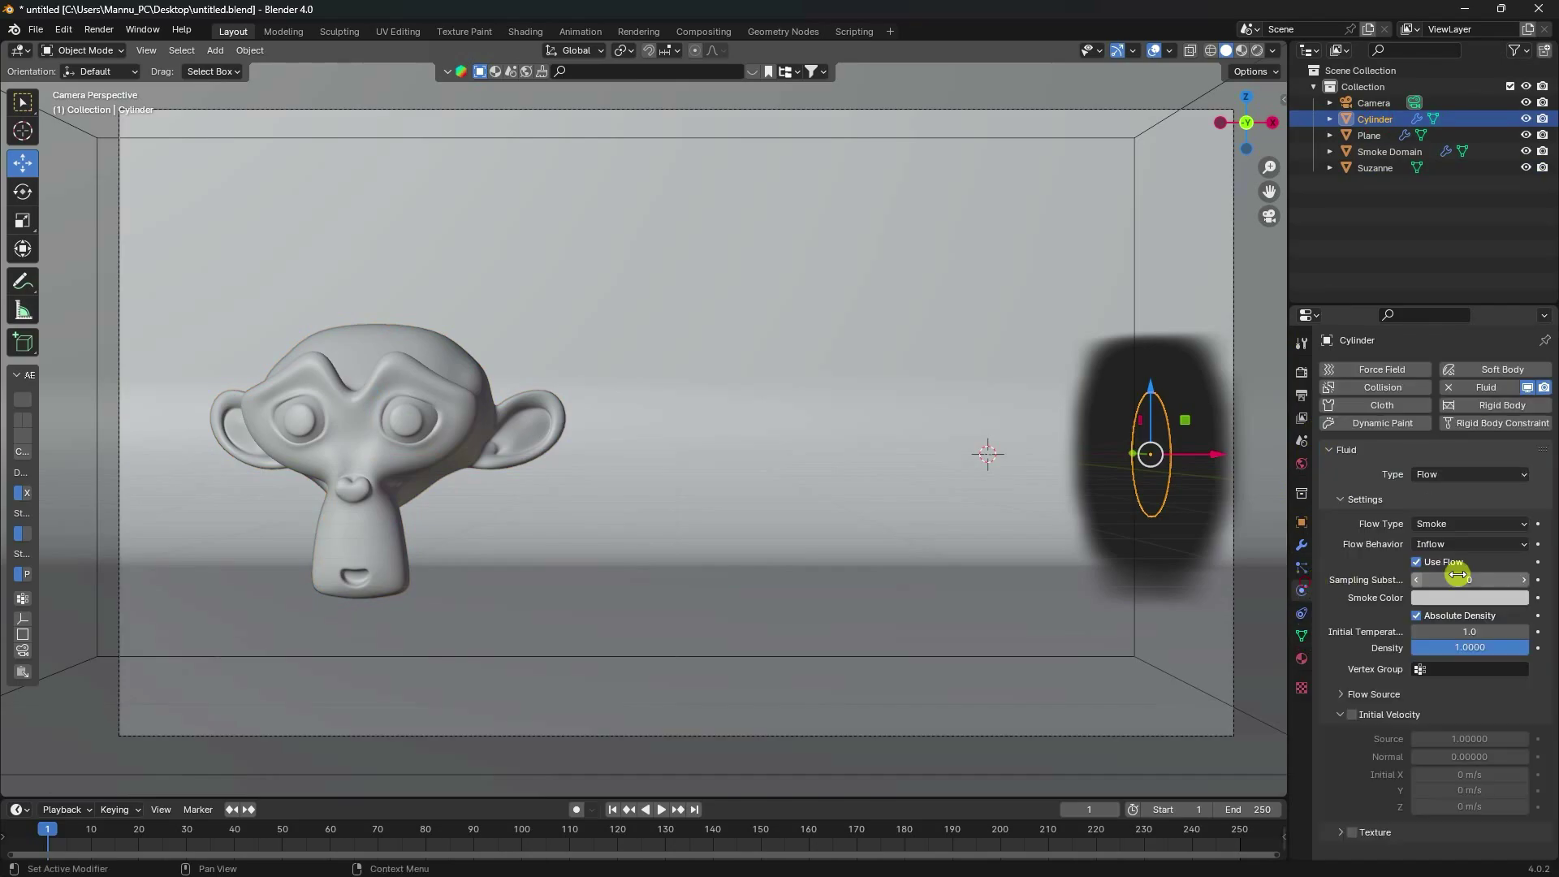
pyautogui.click(1473, 523)
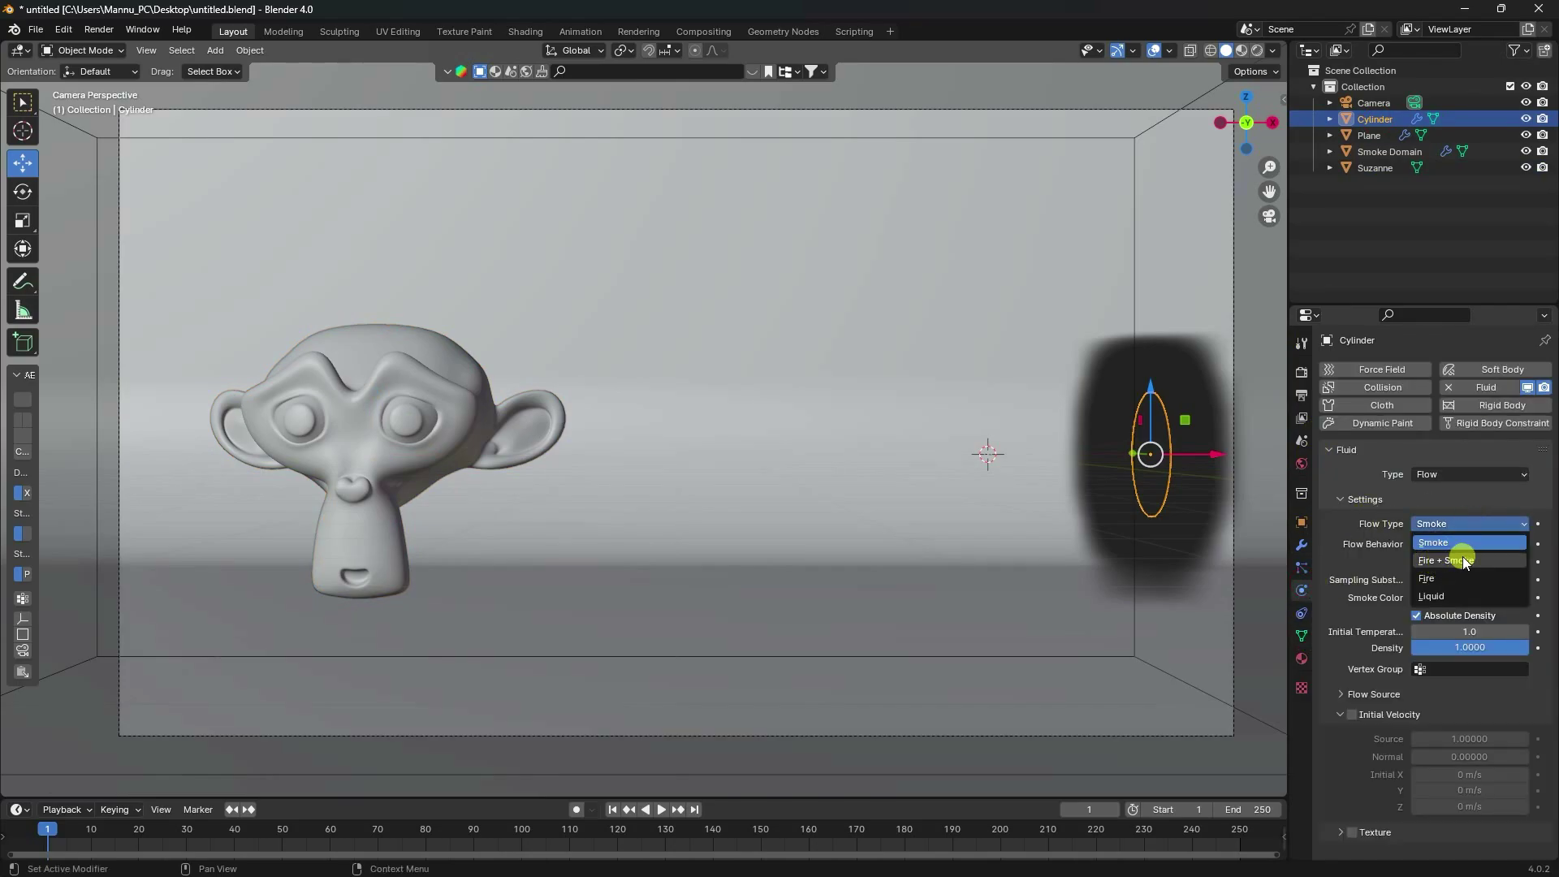
pyautogui.click(1465, 561)
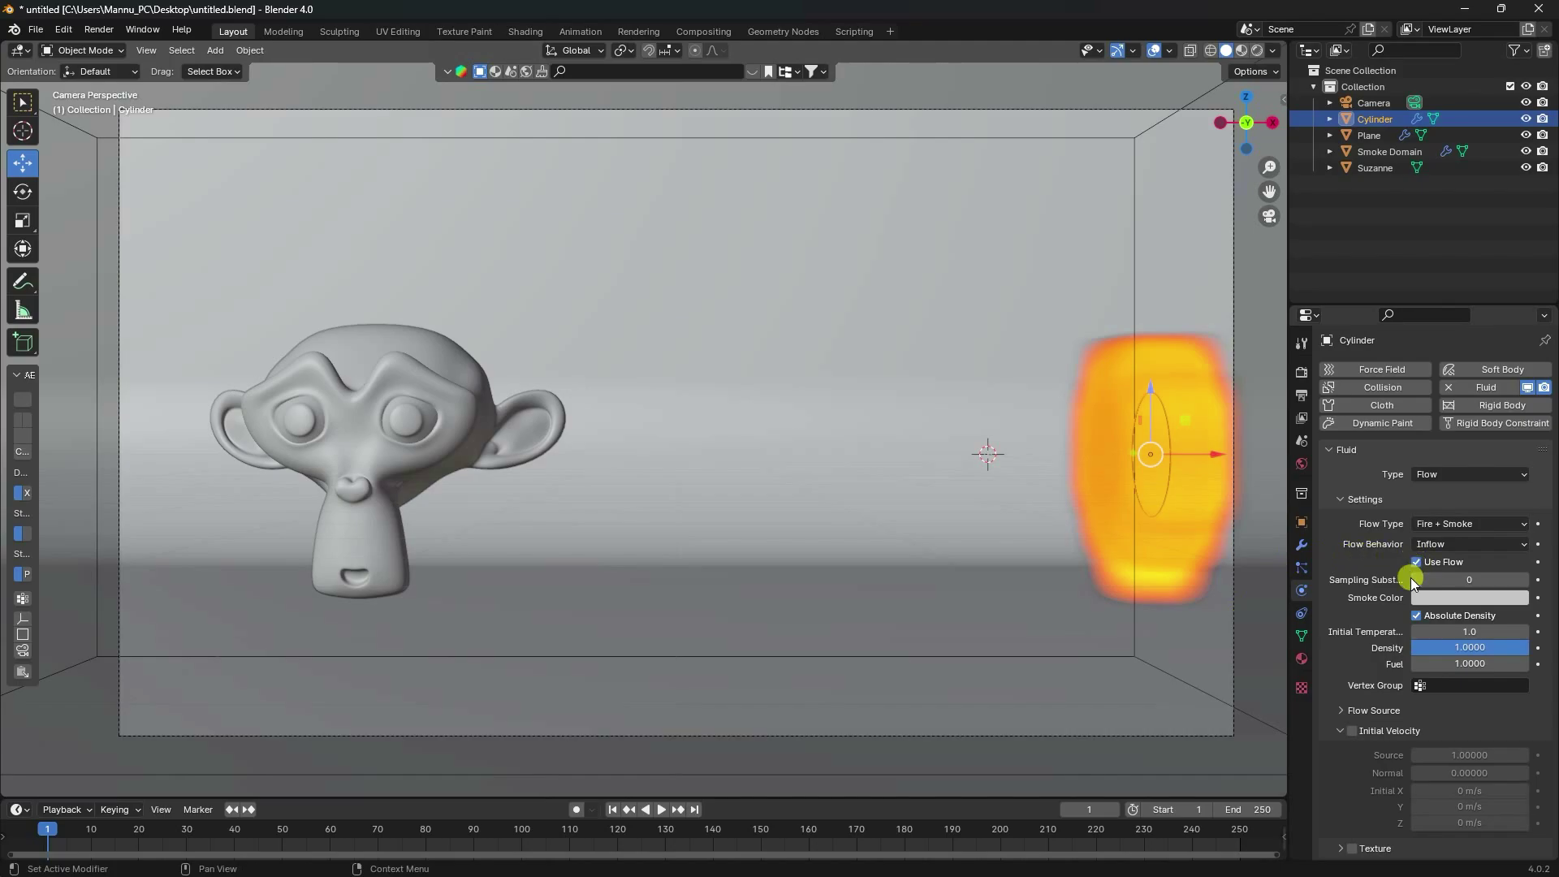
pyautogui.click(1524, 580)
pyautogui.click(1525, 579)
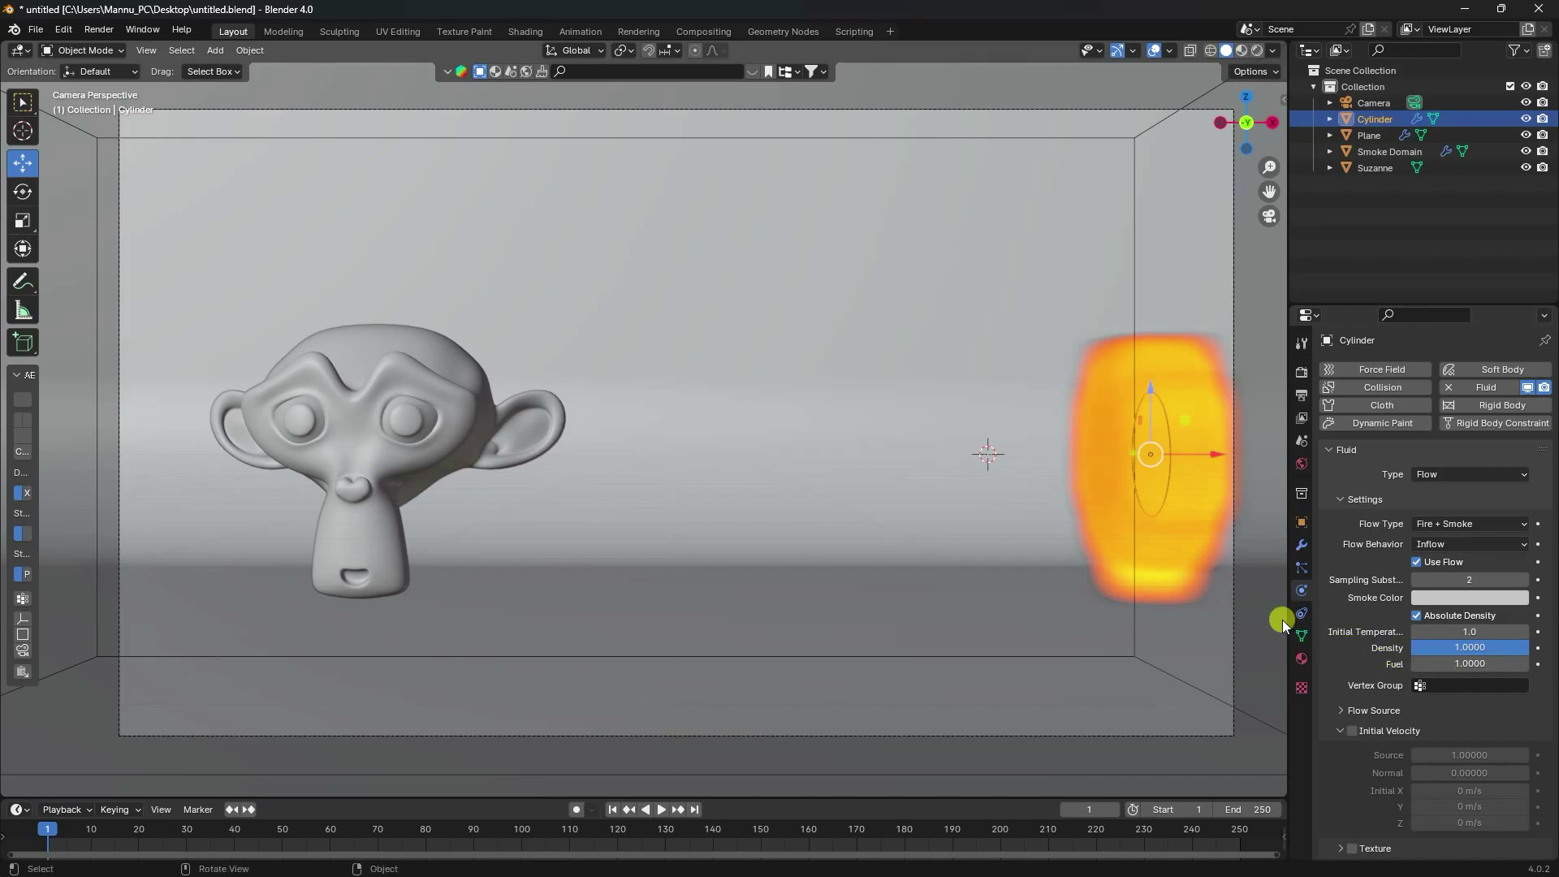
pyautogui.doubleClick(1450, 658)
pyautogui.press('Return')
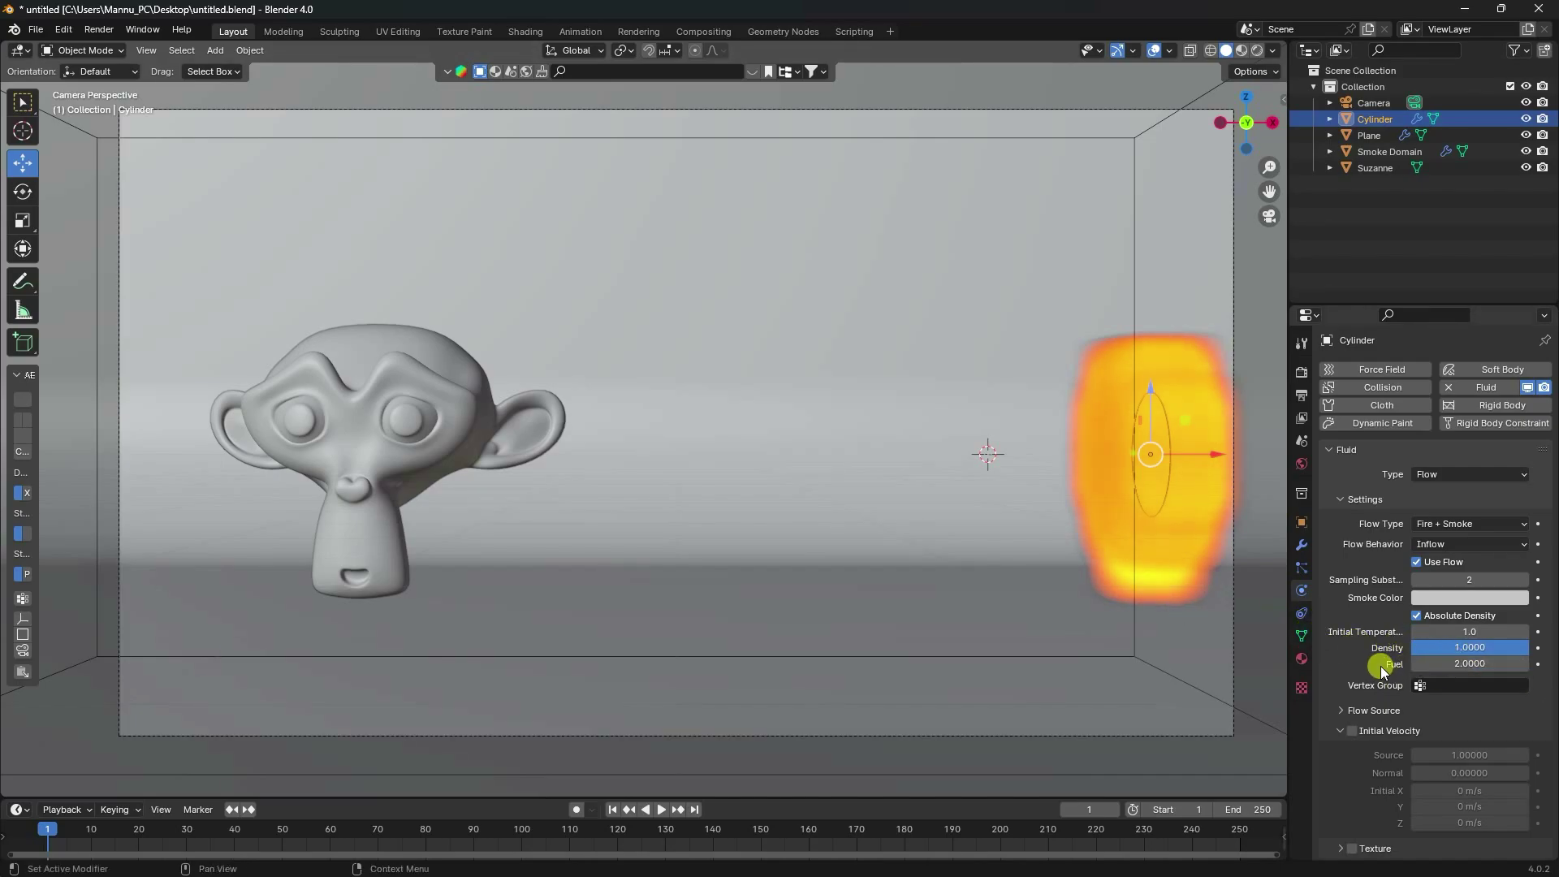
# Play the fire and smoke simulation, stop it and return to the first frame.
pyautogui.click(665, 809)
pyautogui.rightClick(660, 810)
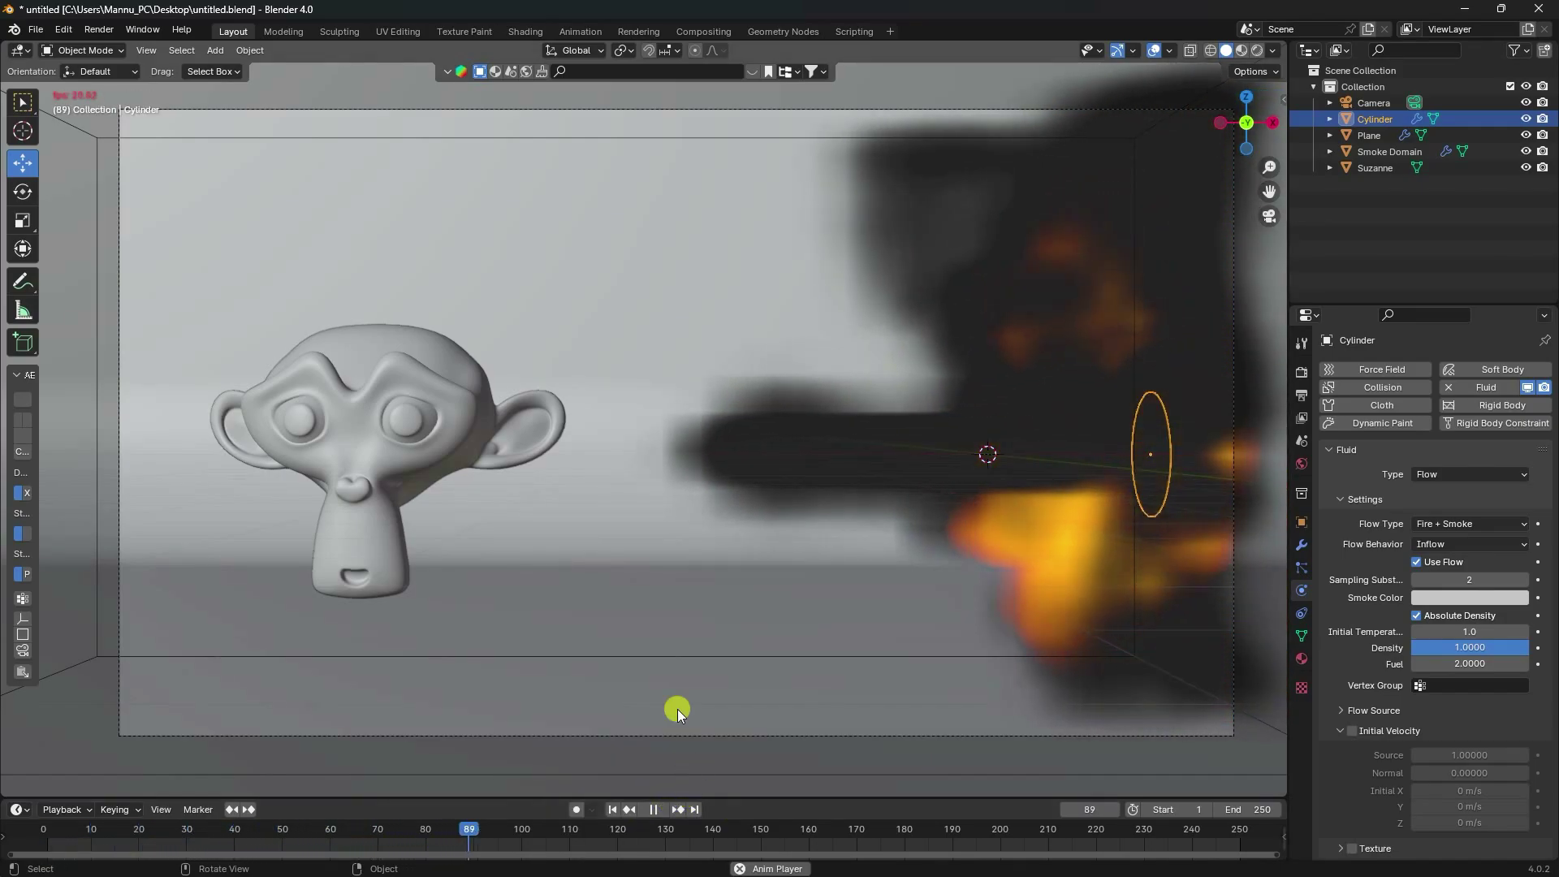
pyautogui.click(656, 807)
pyautogui.click(615, 810)
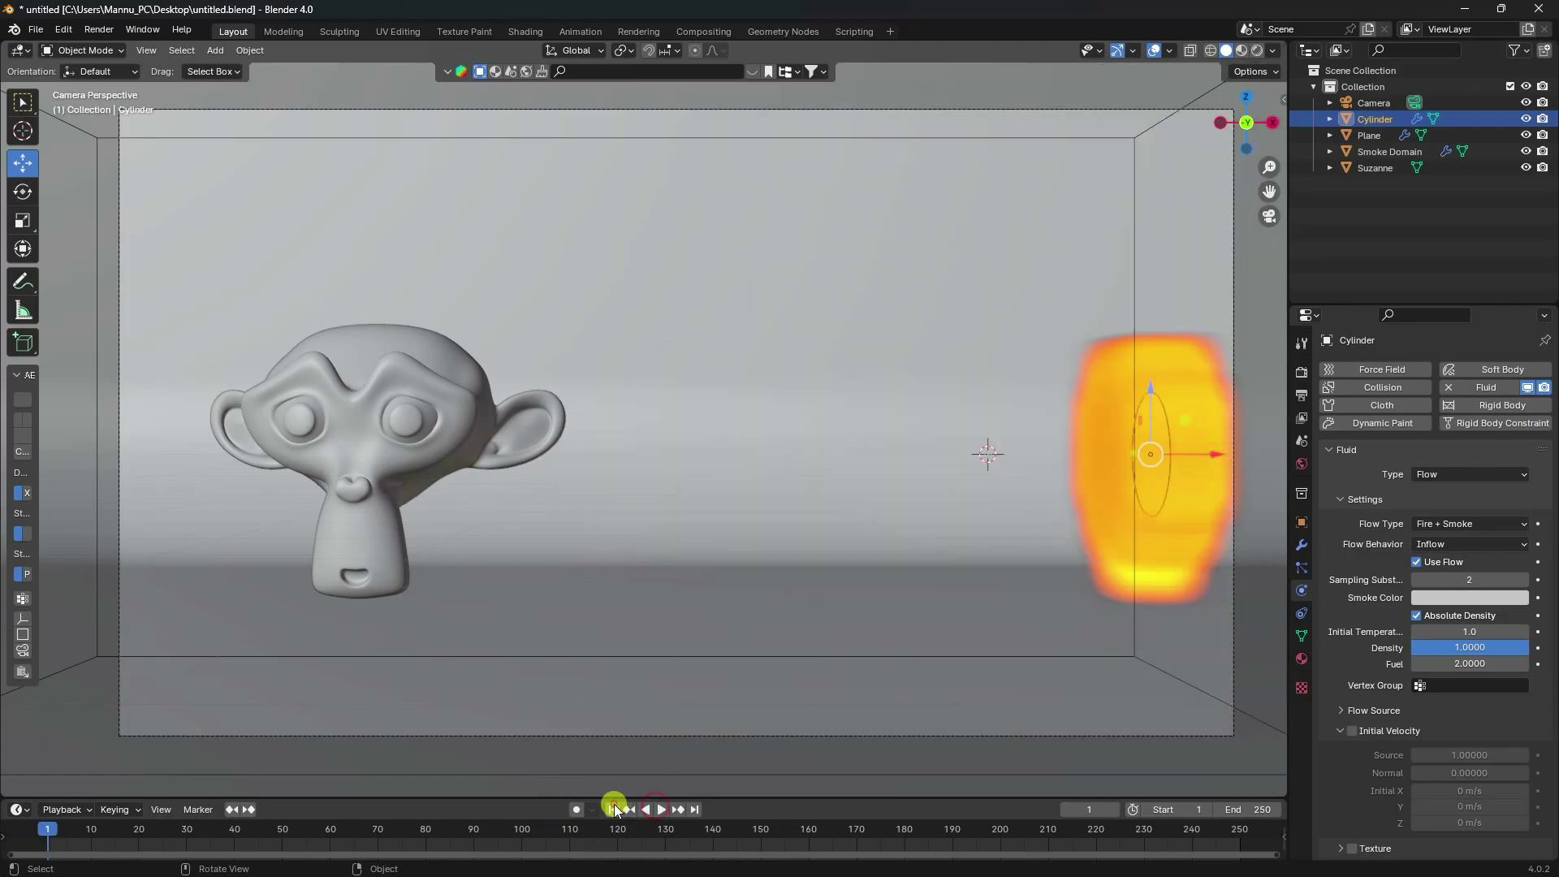
# Add a Wind force field and move it about 5.25 m along positive X, behind the fire emitter.
pyautogui.click(216, 51)
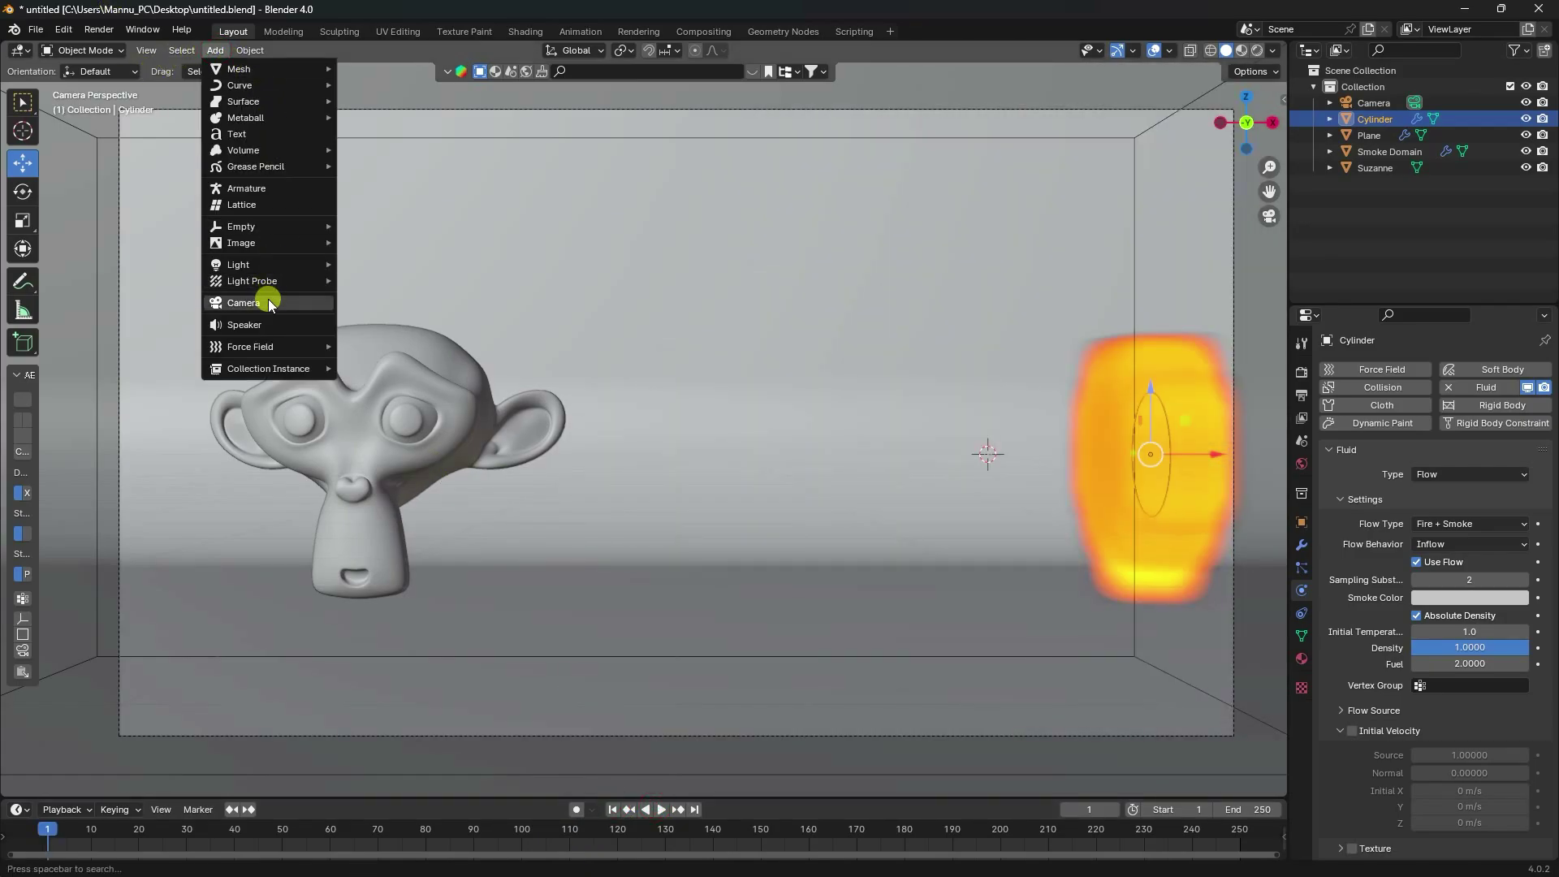
pyautogui.moveTo(252, 346)
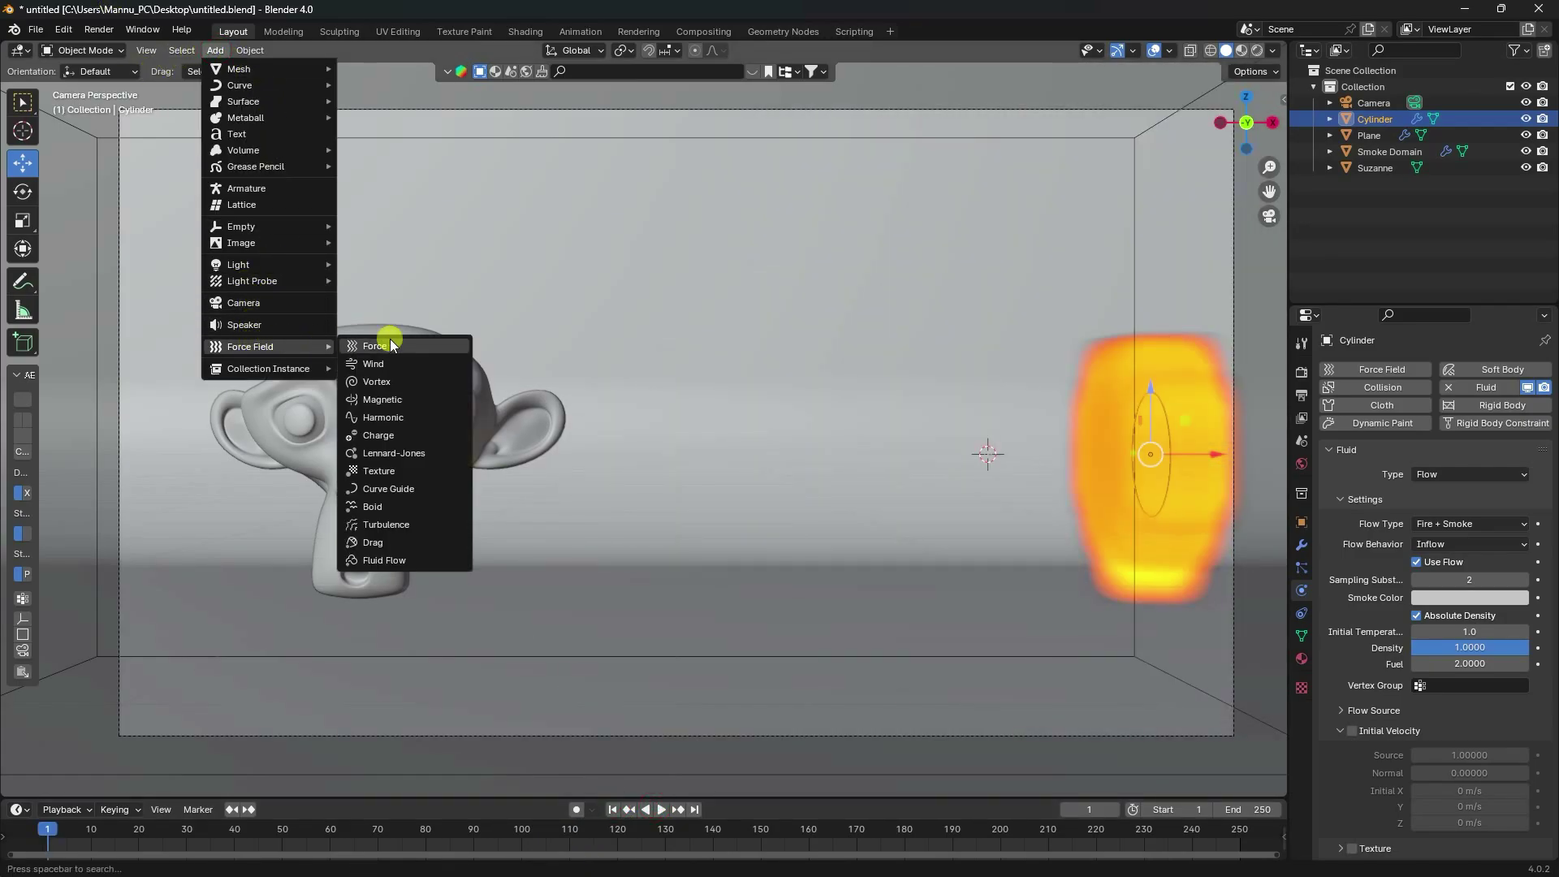
pyautogui.click(390, 357)
pyautogui.scroll(-3, 388, 363)
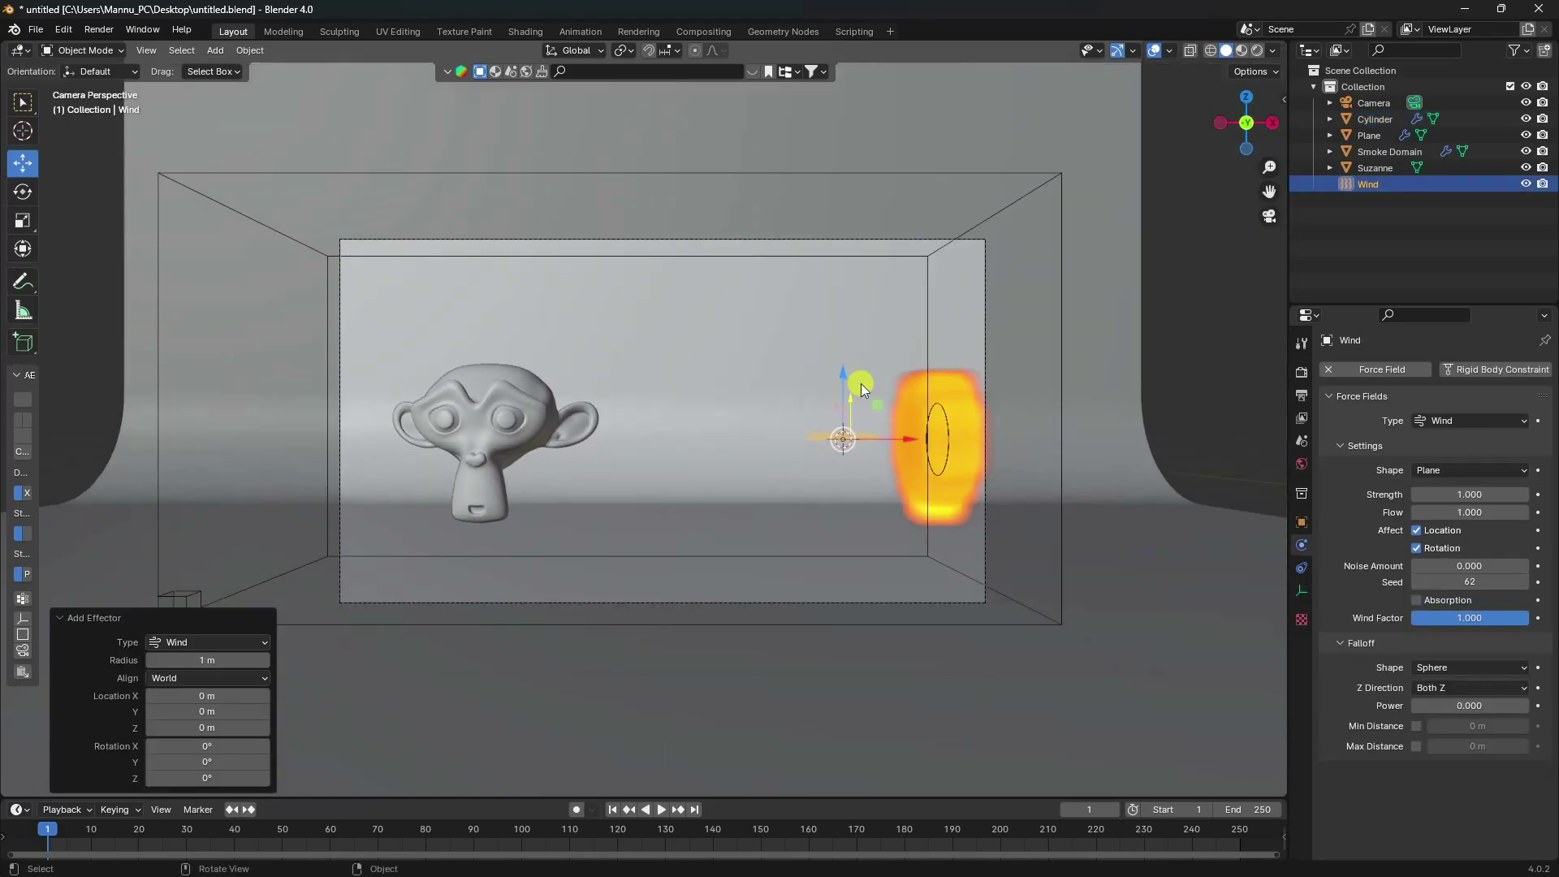
pyautogui.scroll(2, 861, 384)
pyautogui.keyDown('shift'); pyautogui.moveTo(1036, 456); pyautogui.dragTo(637, 466, button='middle'); pyautogui.keyUp('shift')
pyautogui.moveTo(637, 466); pyautogui.dragTo(825, 456)
pyautogui.moveTo(825, 456); pyautogui.dragTo(814, 495, button='middle')
pyautogui.moveTo(898, 587); pyautogui.dragTo(921, 588)
# Rotate the Wind force field to -90° about Y so it blows toward the monkey head.
pyautogui.click(1301, 522)
pyautogui.moveTo(1442, 473)
pyautogui.mouseDown()
pyautogui.moveTo(1462, 474)
pyautogui.moveTo(241, 484)
pyautogui.moveTo(1385, 505)
pyautogui.moveTo(1421, 487)
pyautogui.mouseUp()
pyautogui.click(1450, 488)
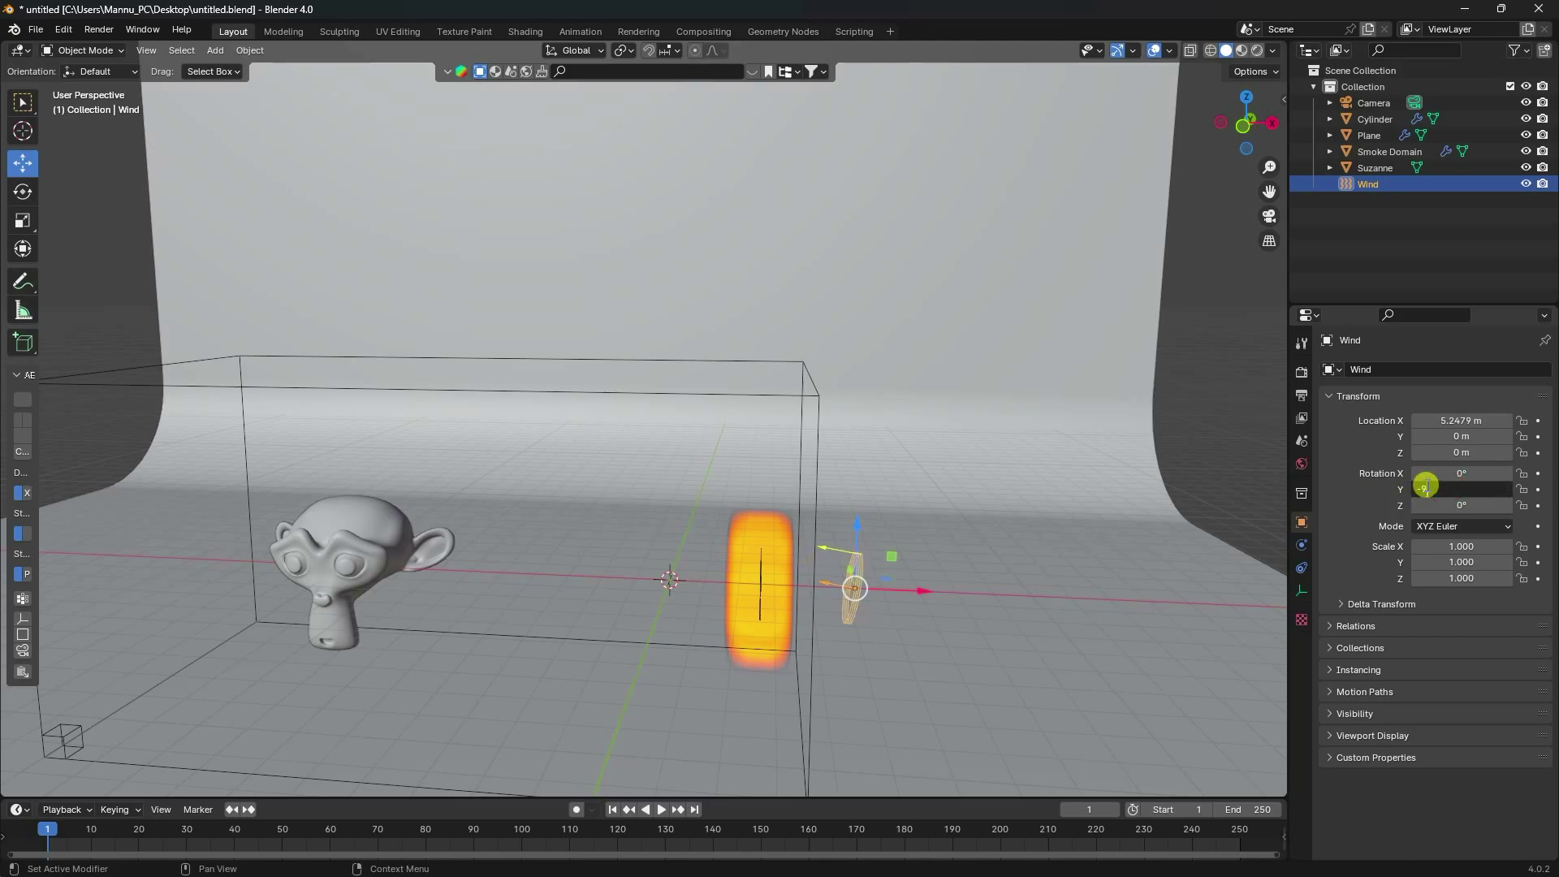
pyautogui.write('-90')
pyautogui.press('Return')
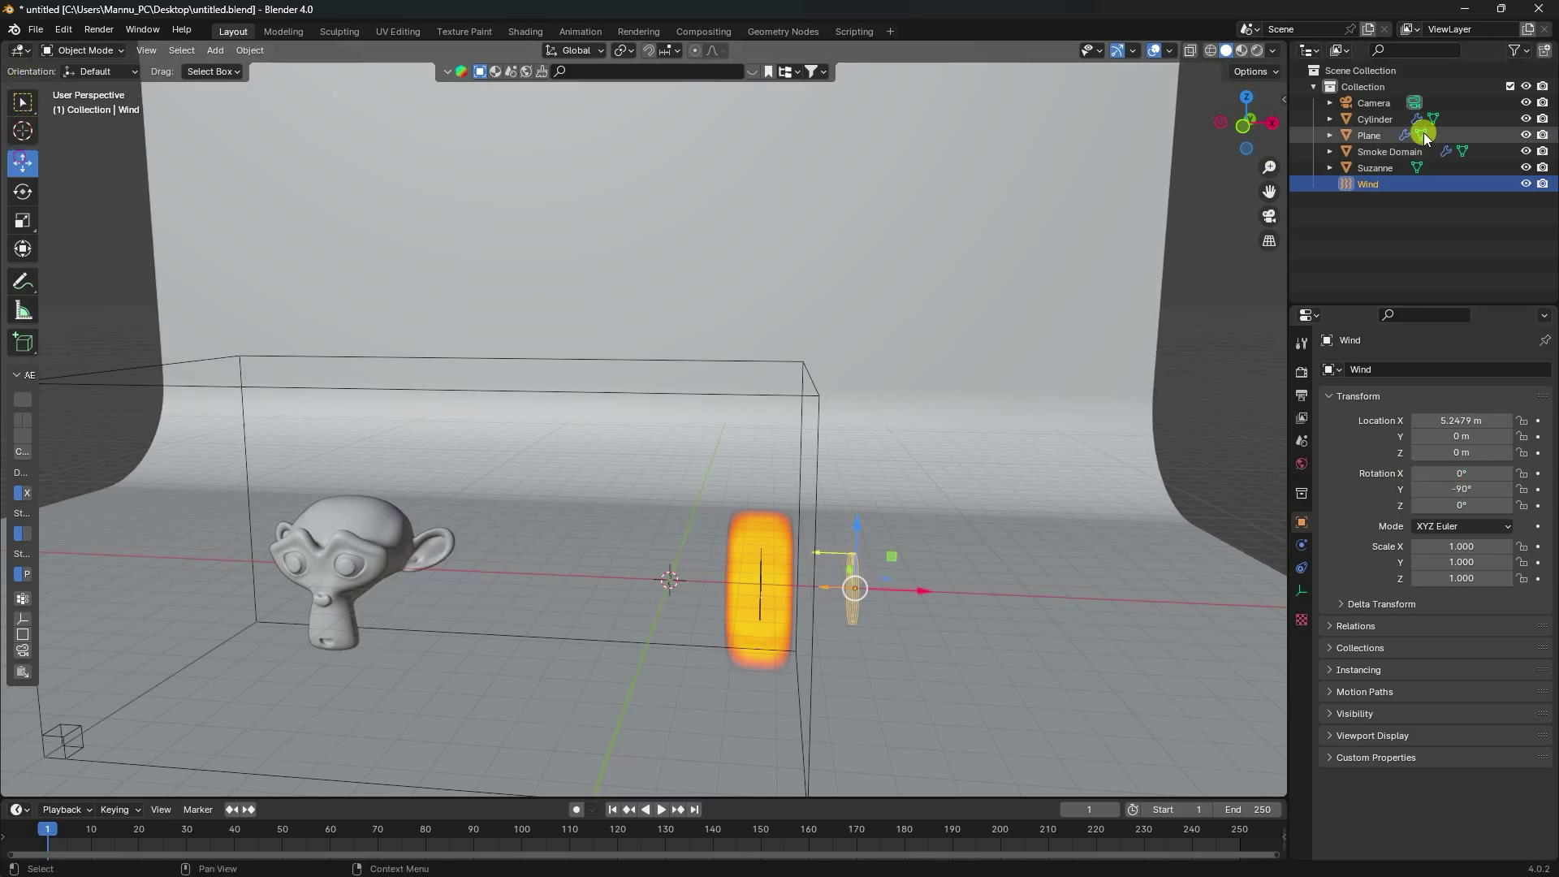
# Set the Wind force field's strength to 5.
pyautogui.click(1306, 549)
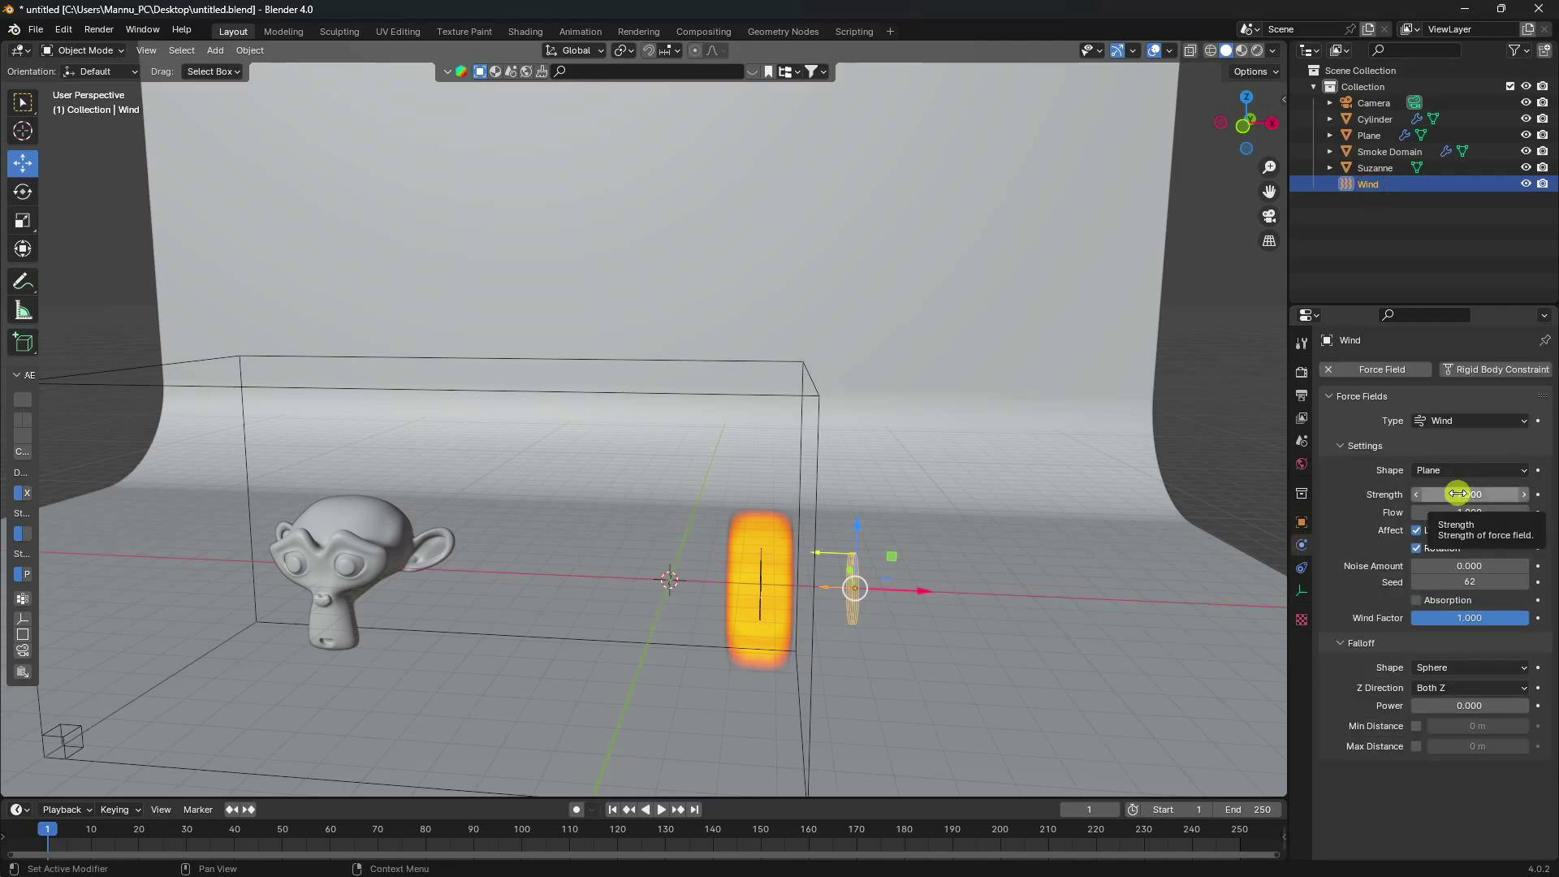
pyautogui.click(1457, 494)
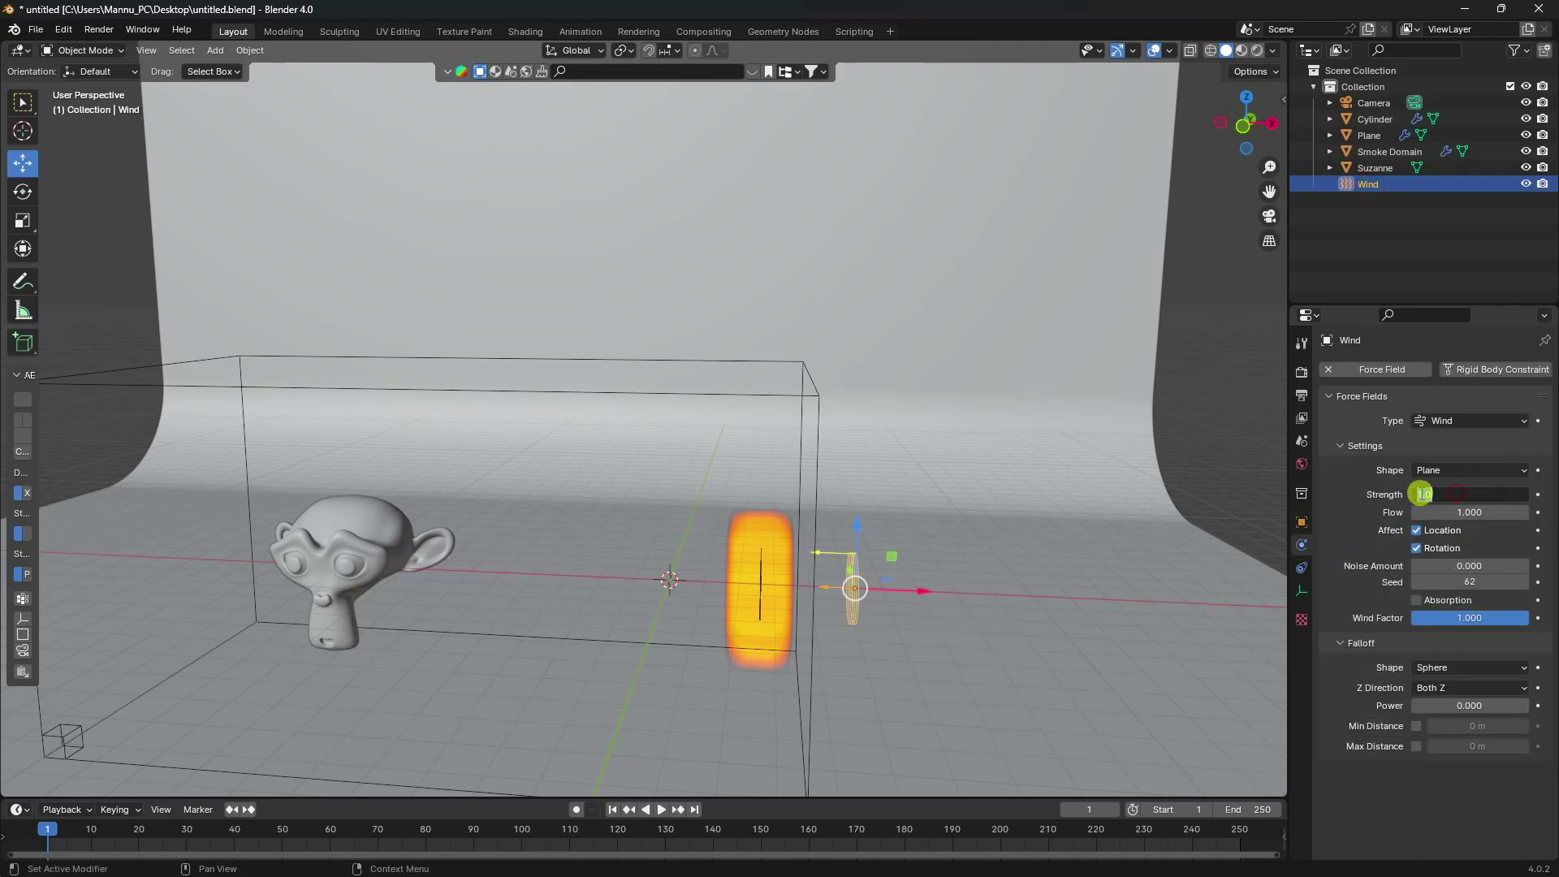
pyautogui.write('5')
pyautogui.press('Return')
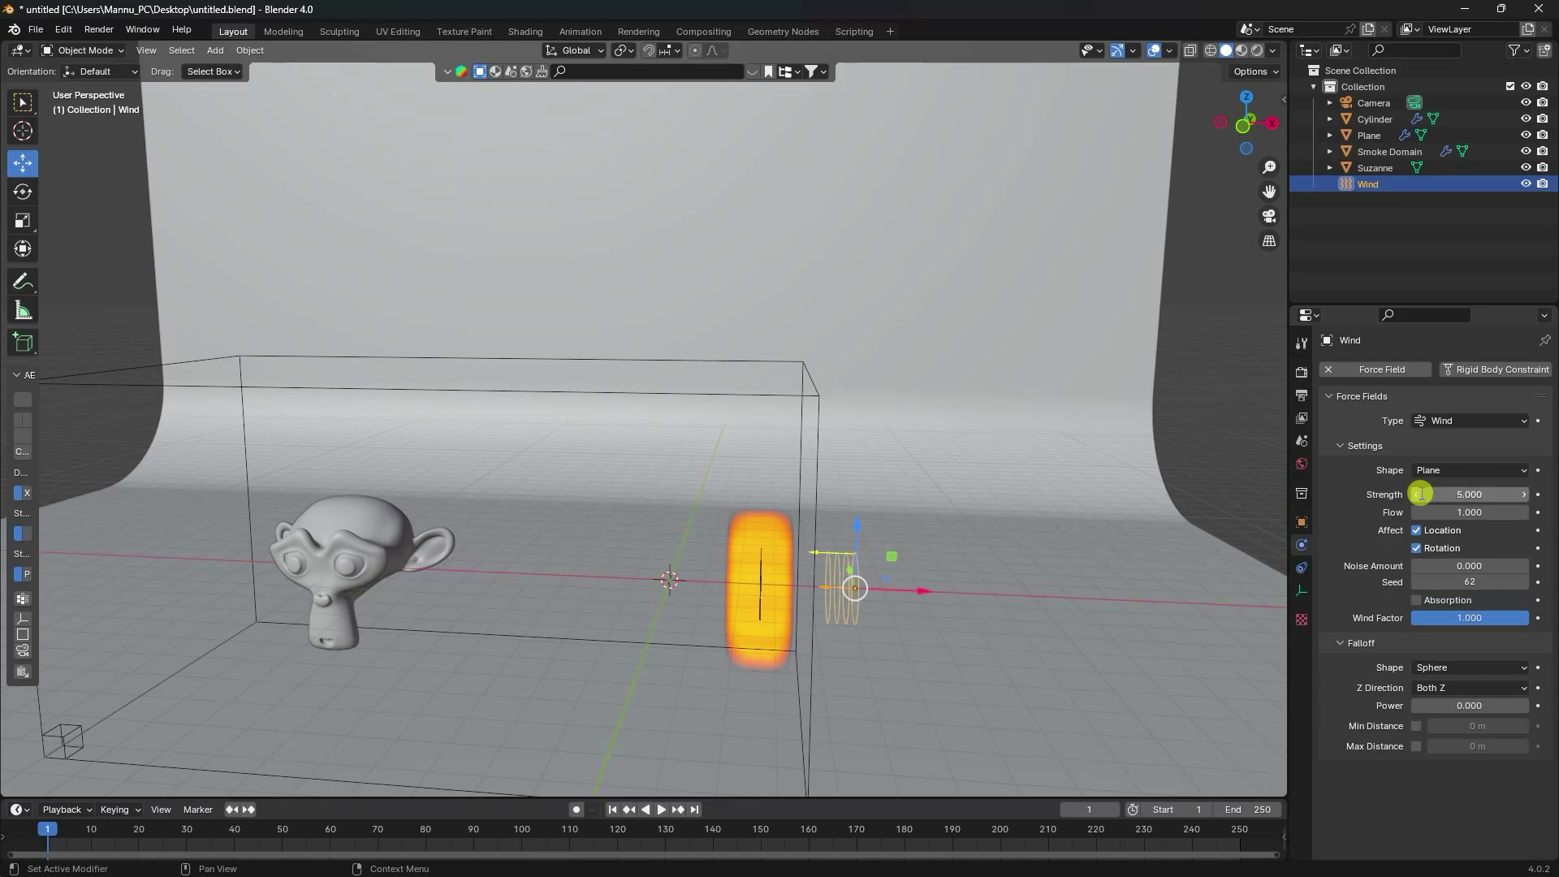
# Play the simulation to examine how the wind carries the fire and smoke, stop it and return to the first frame.
pyautogui.click(659, 809)
pyautogui.scroll(8, 685, 611)
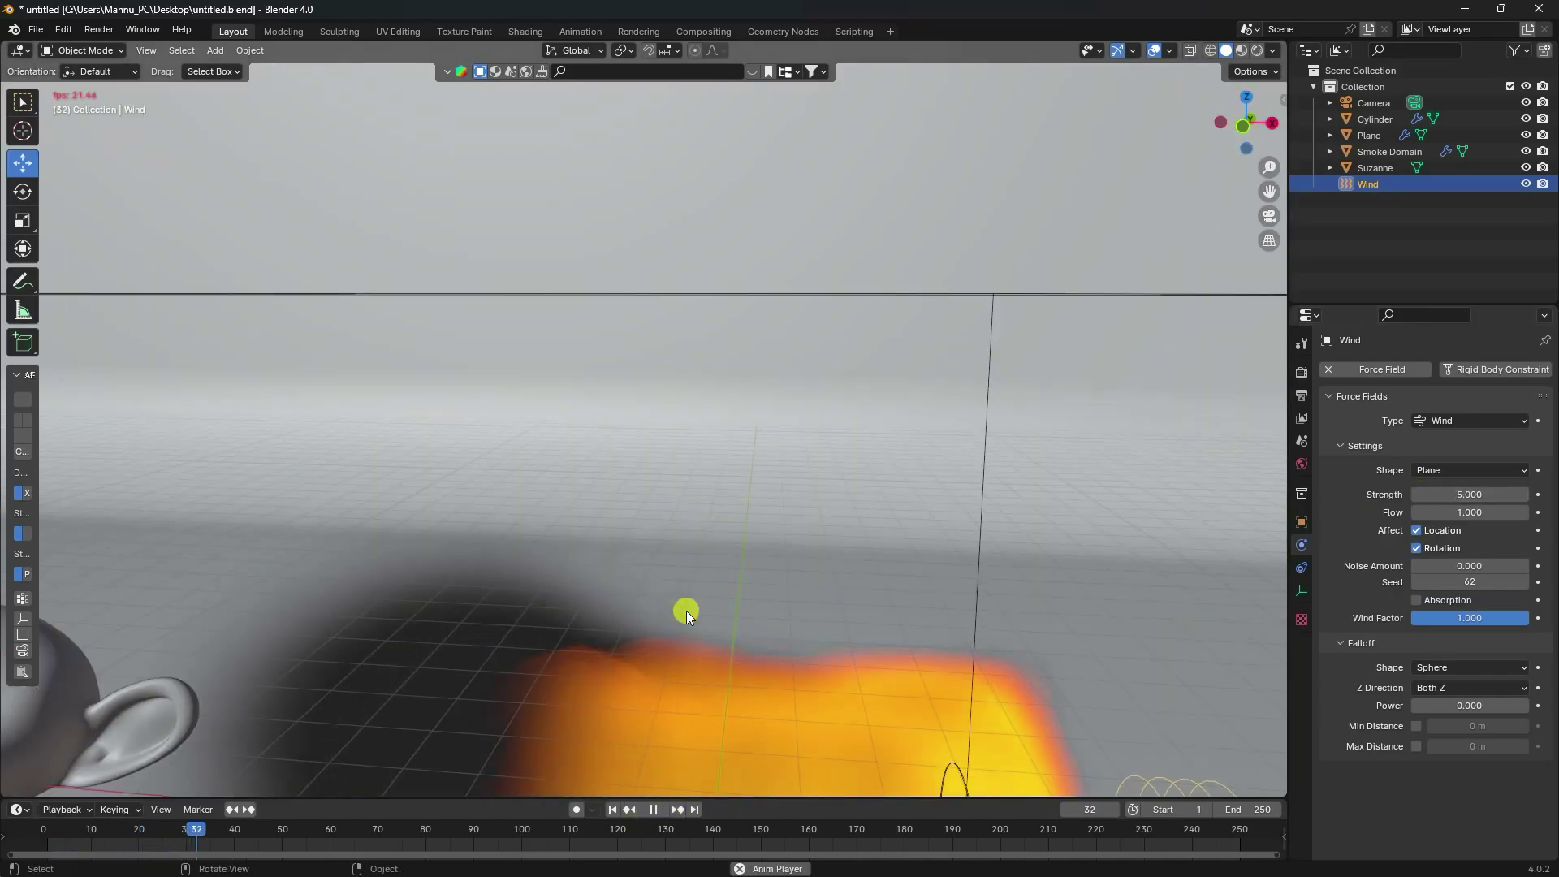
pyautogui.scroll(-8, 895, 387)
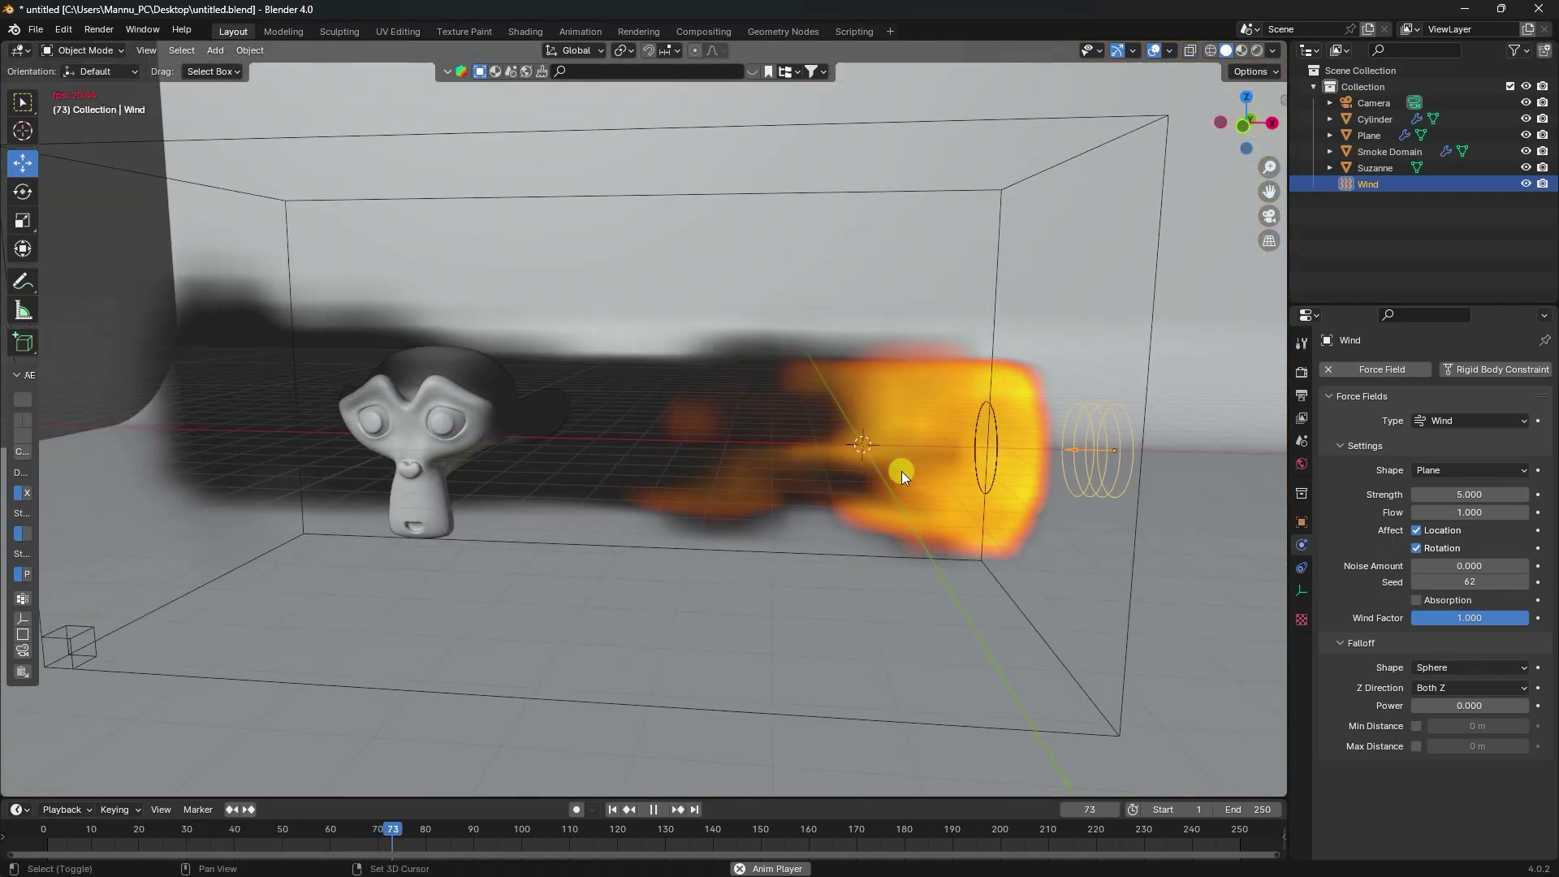
pyautogui.click(658, 811)
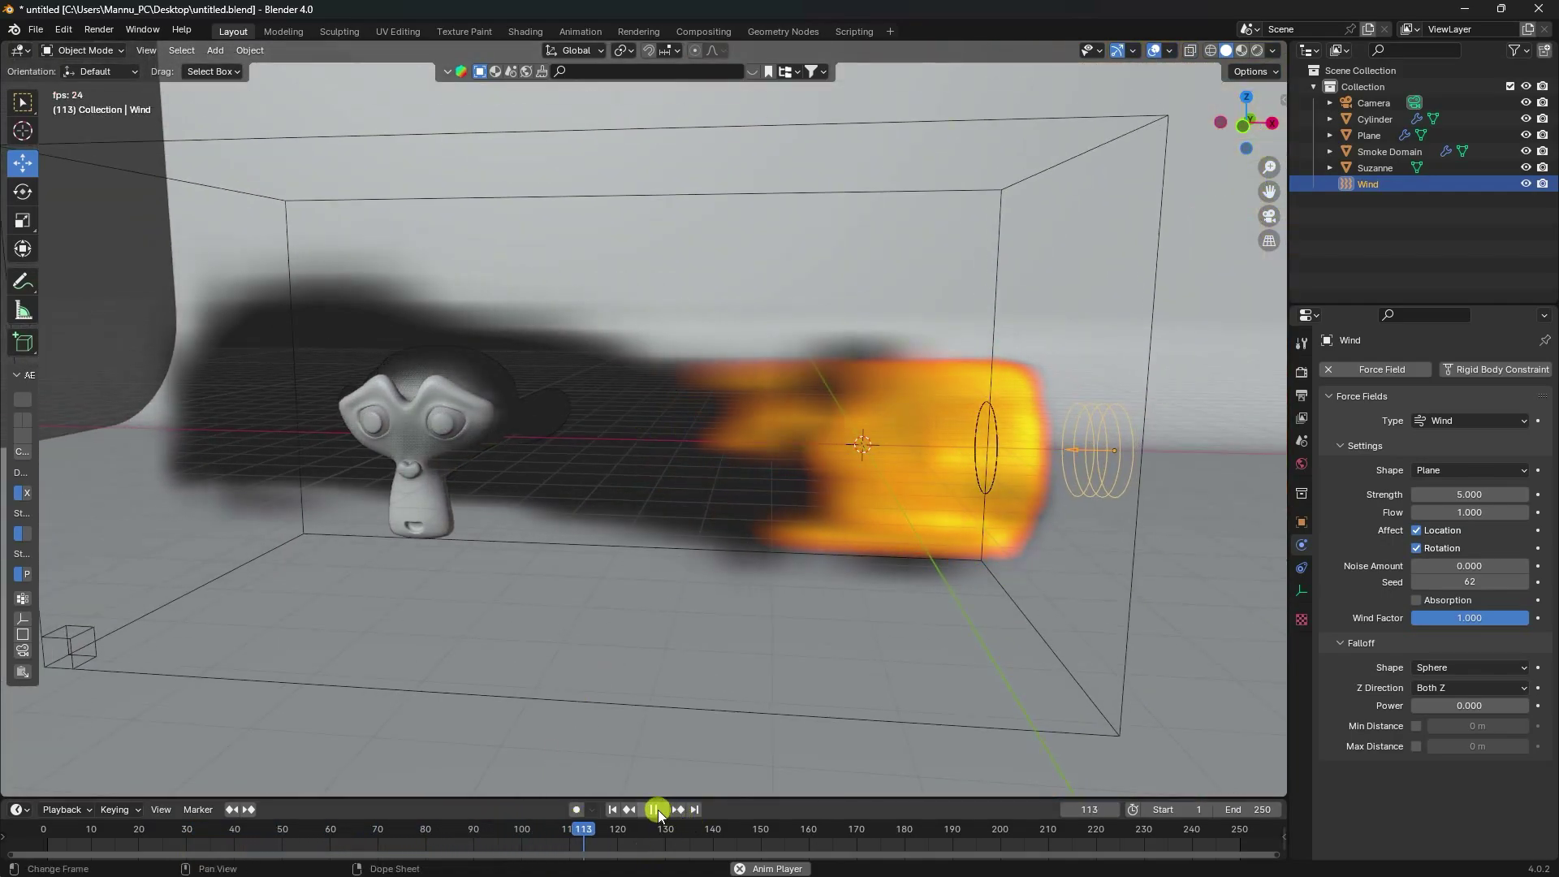
pyautogui.click(613, 810)
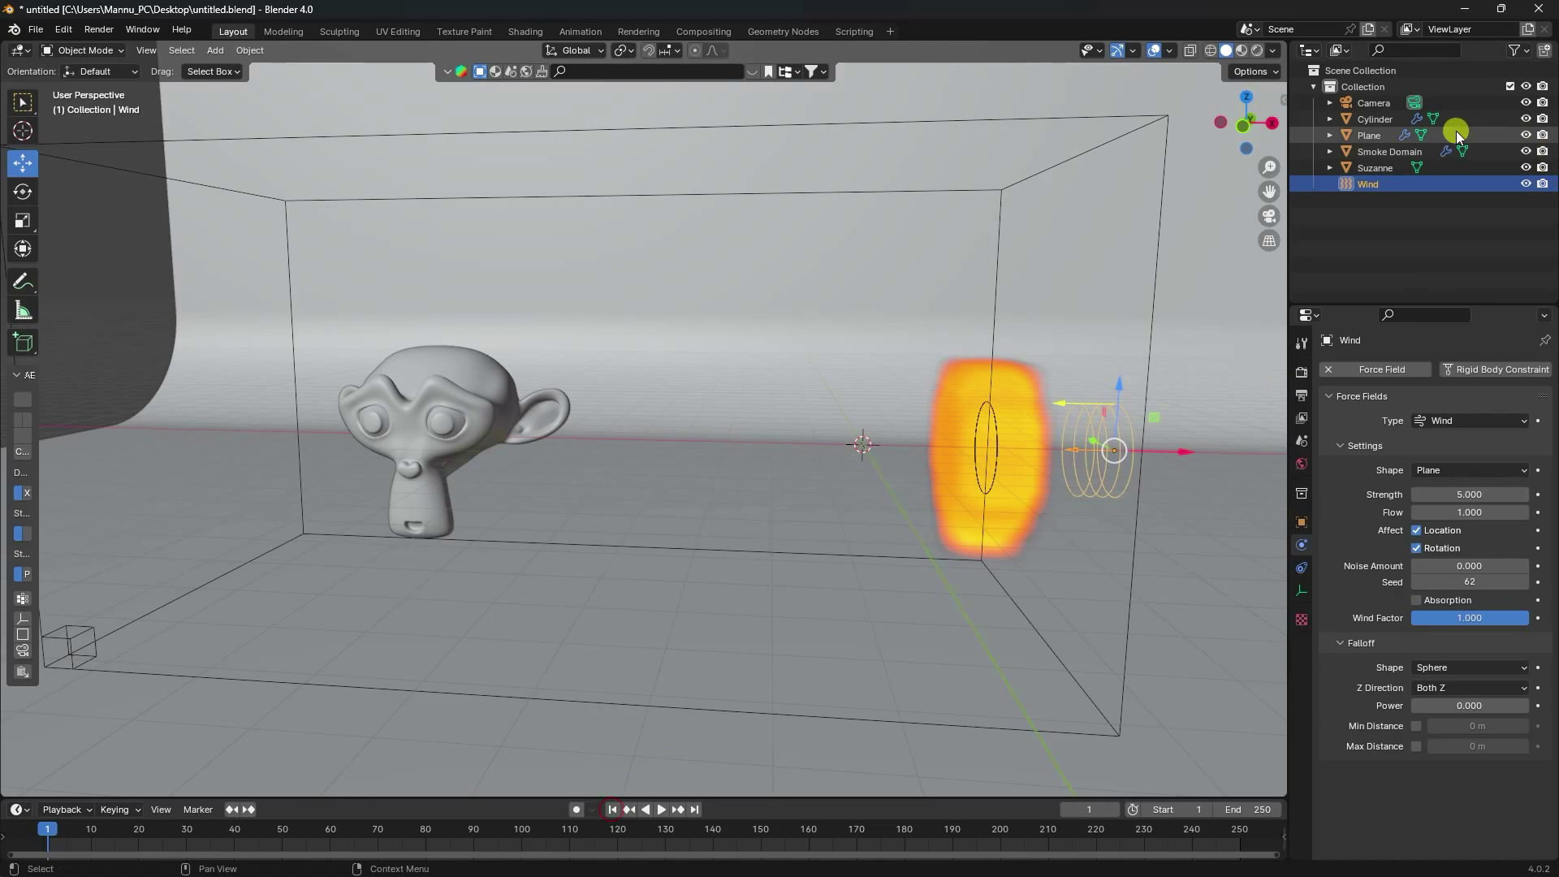
# Select the Smoke Domain and set its resolution divisions to 64.
pyautogui.click(1378, 155)
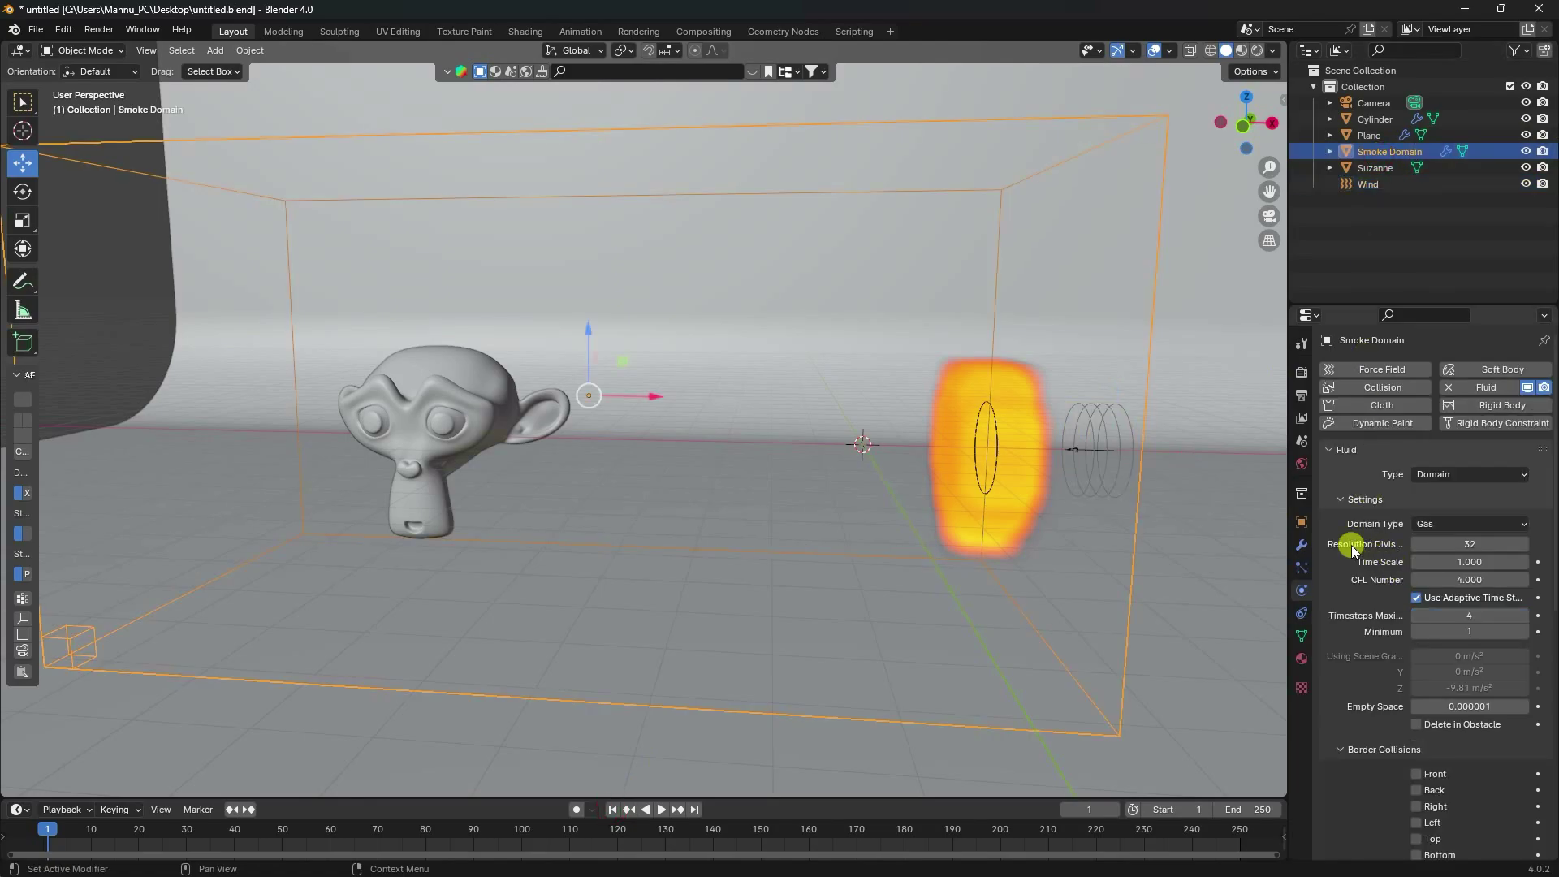
pyautogui.click(1470, 542)
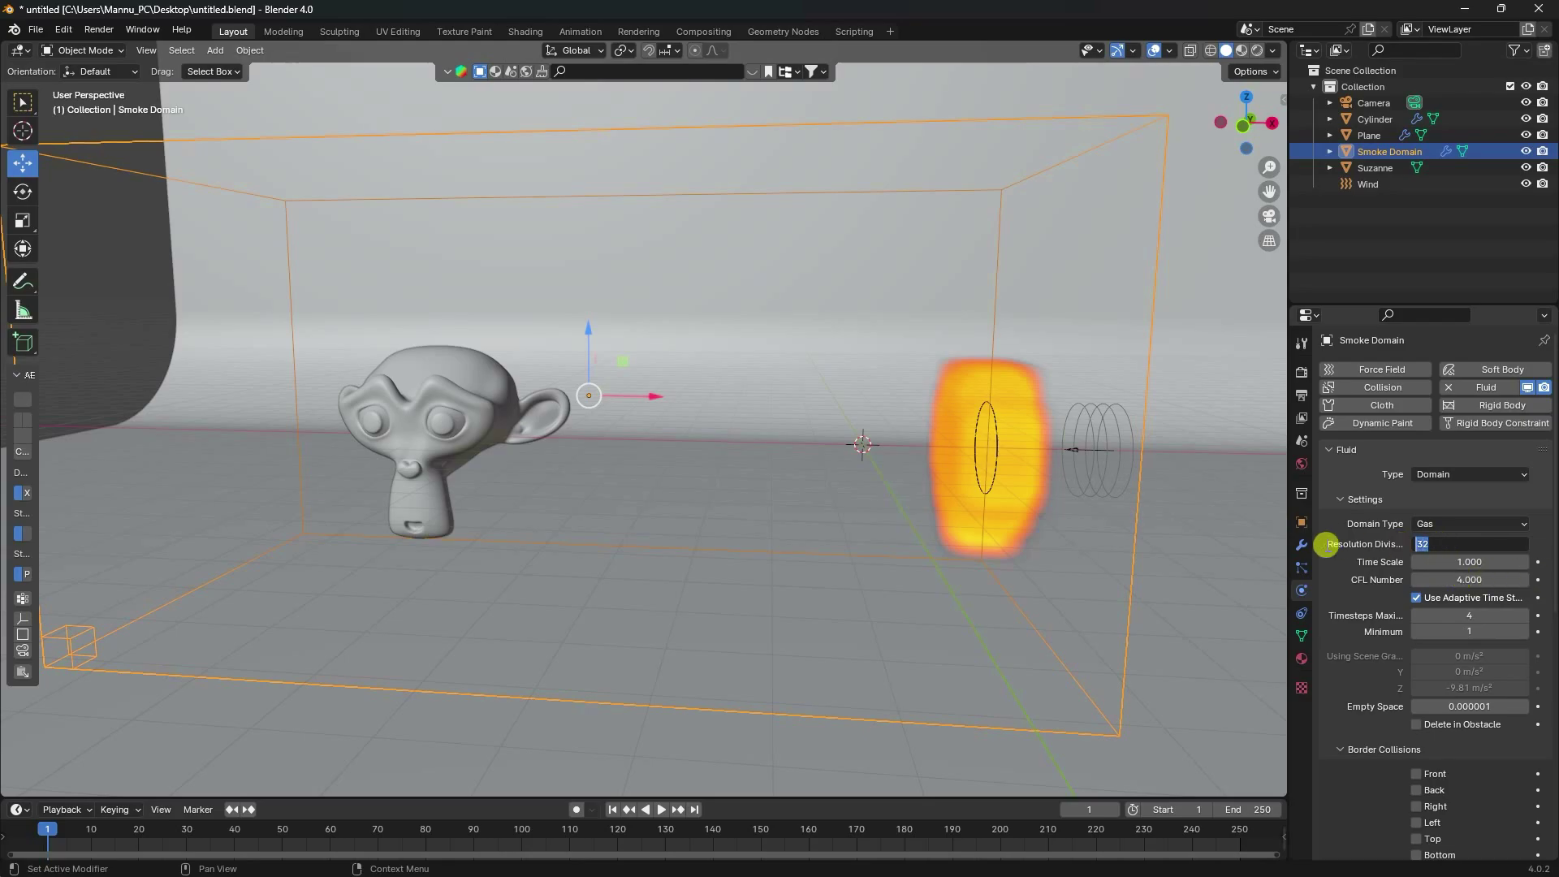
pyautogui.press('Return')
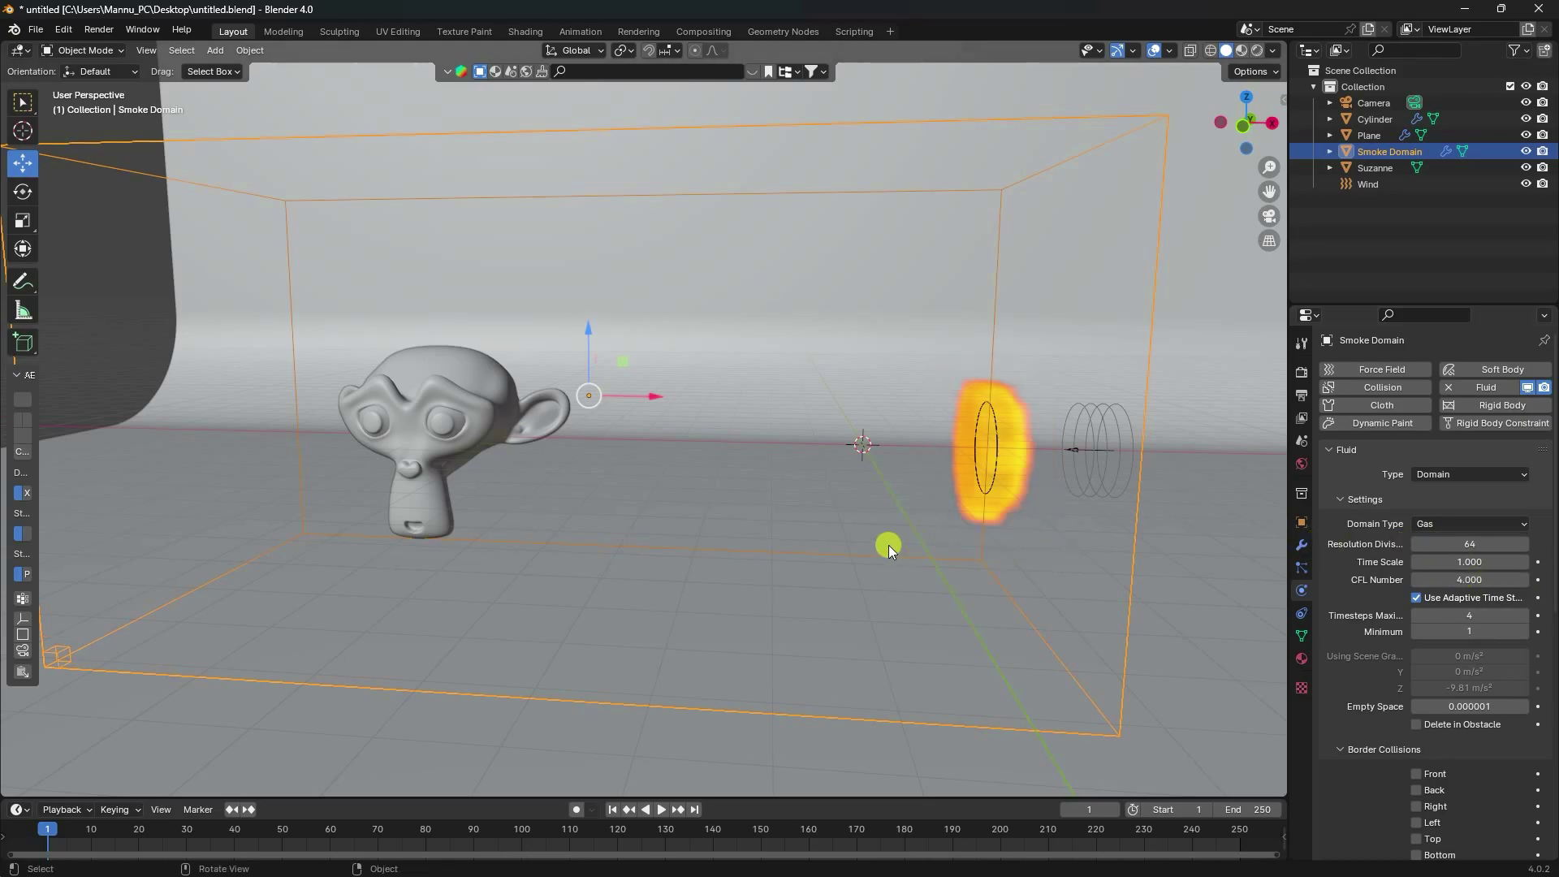
# Play the simulation to inspect the flame detail at 64 resolution divisions, and stop it.
pyautogui.click(660, 810)
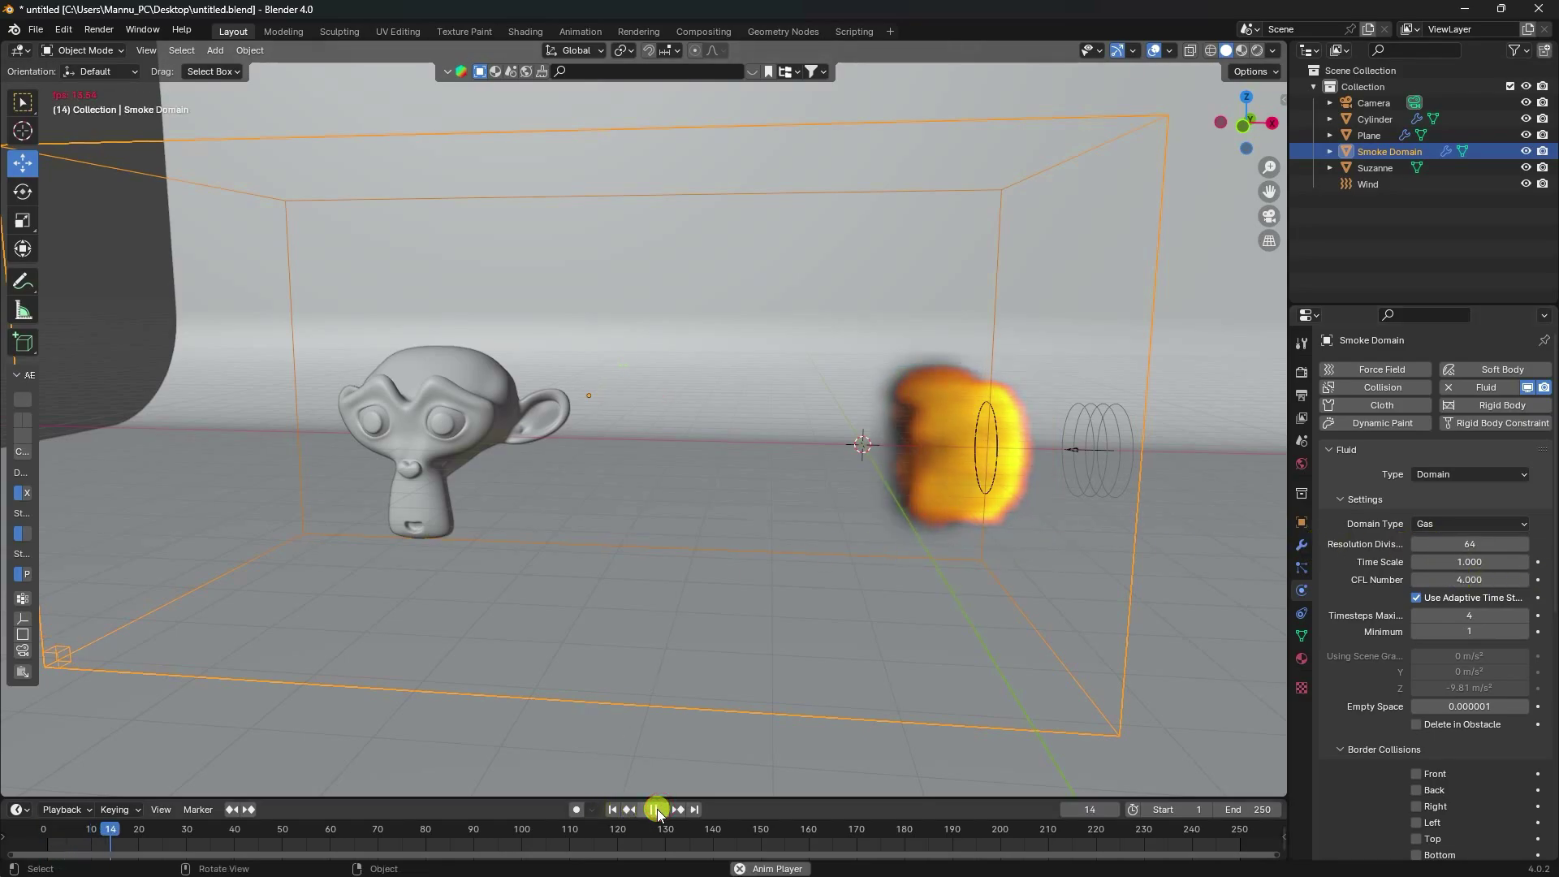
pyautogui.scroll(3, 912, 378)
pyautogui.scroll(-3, 713, 538)
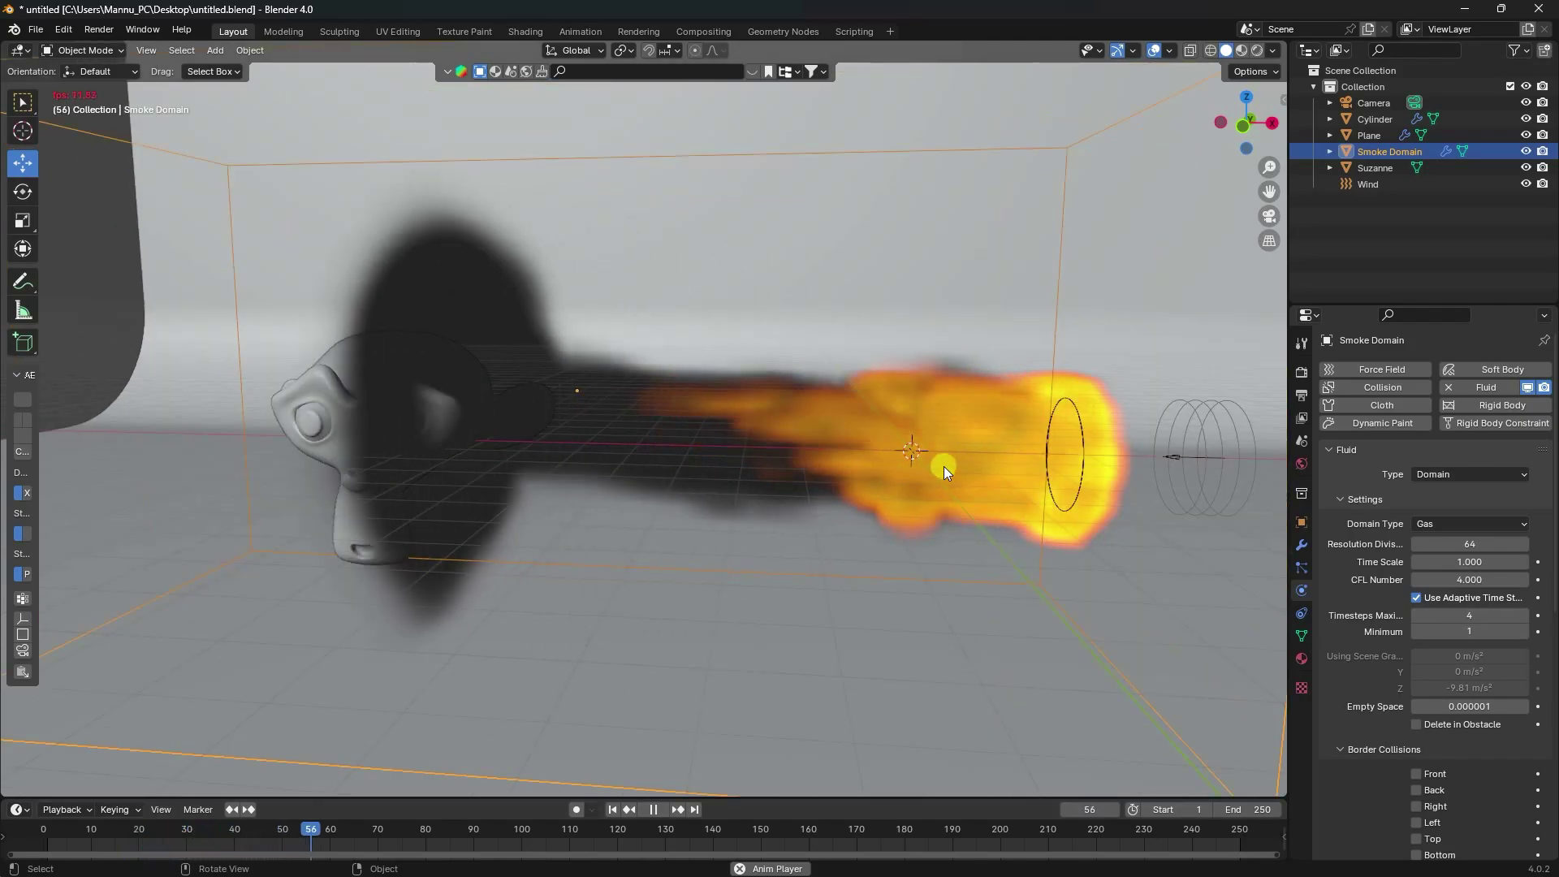
pyautogui.click(653, 810)
# Raise the Smoke Domain's resolution divisions to 128, preview the simulation and return to the first frame.
pyautogui.click(1462, 546)
pyautogui.press('Return')
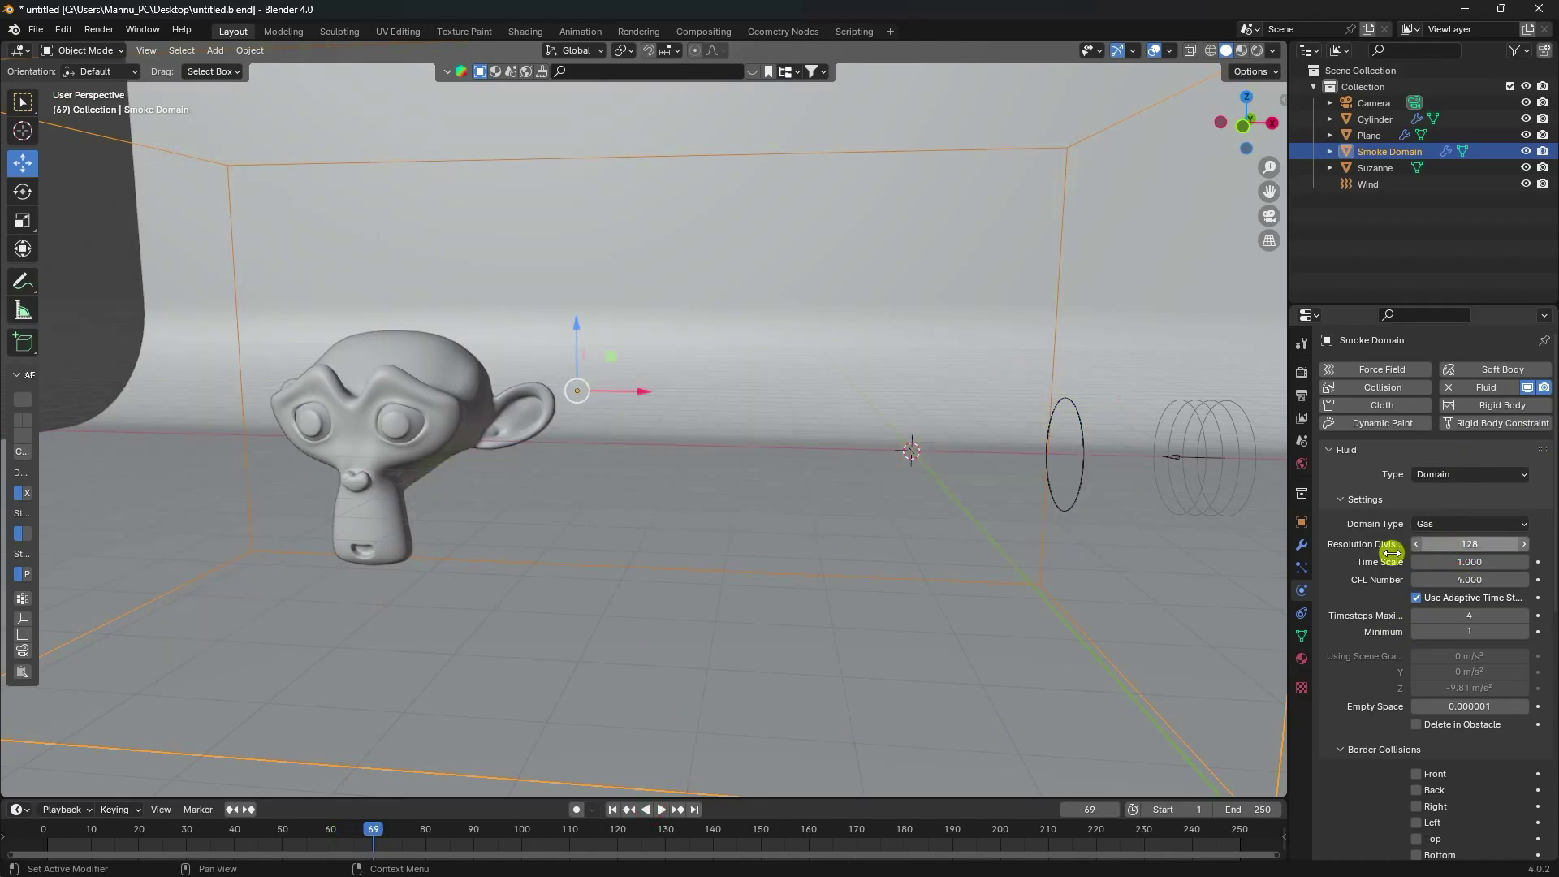
pyautogui.click(647, 810)
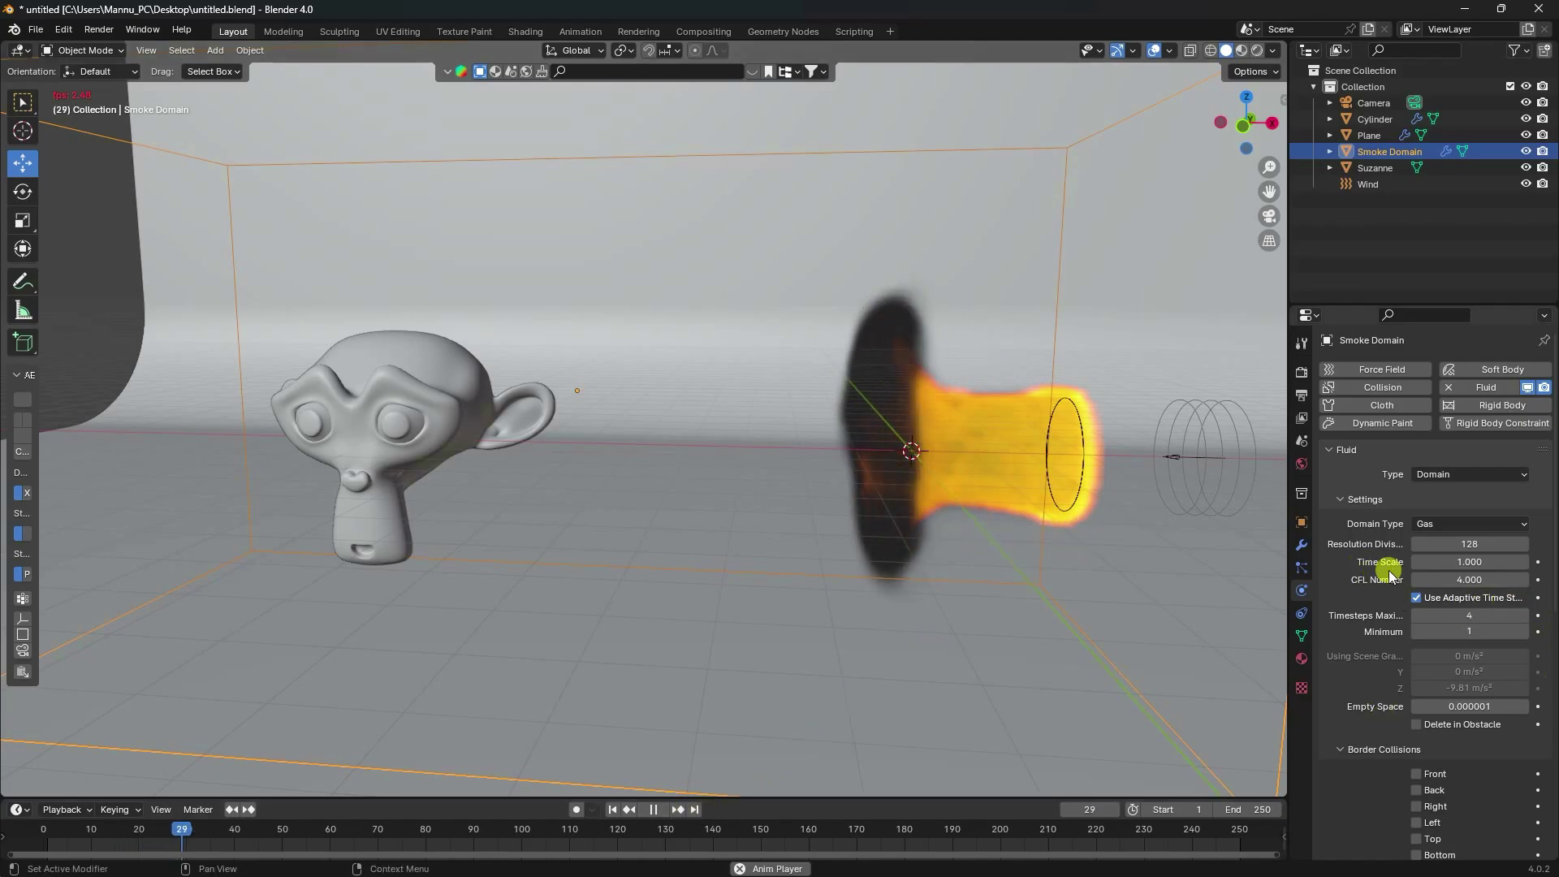
pyautogui.click(654, 810)
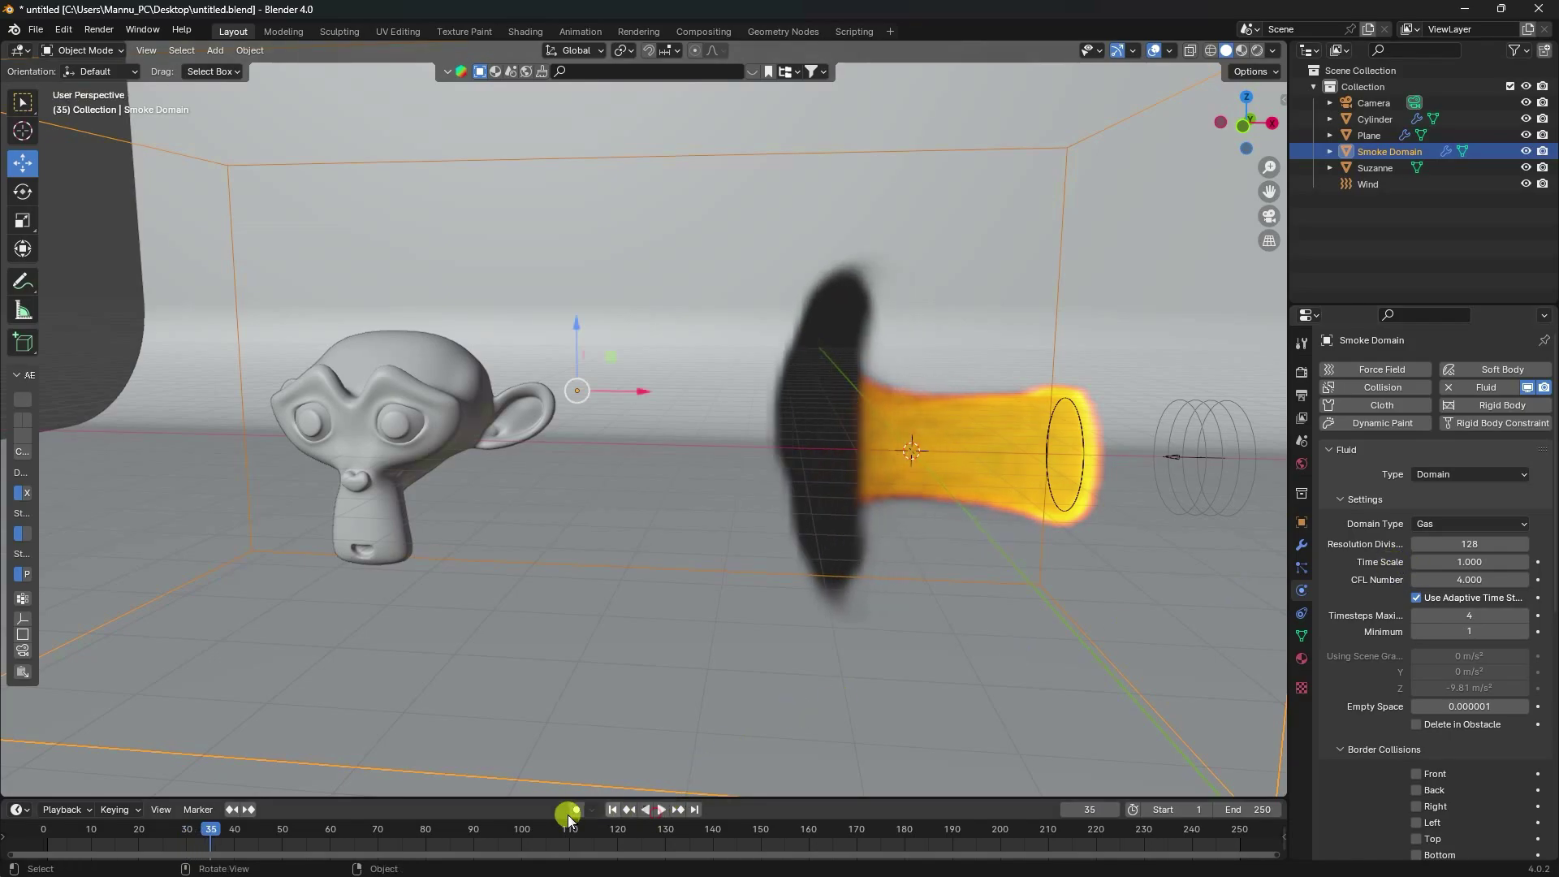
pyautogui.click(613, 810)
# Set the domain's time scale to 0.8 and its maximum timesteps to 5.
pyautogui.doubleClick(1465, 560)
pyautogui.write('0.8')
pyautogui.press('Return')
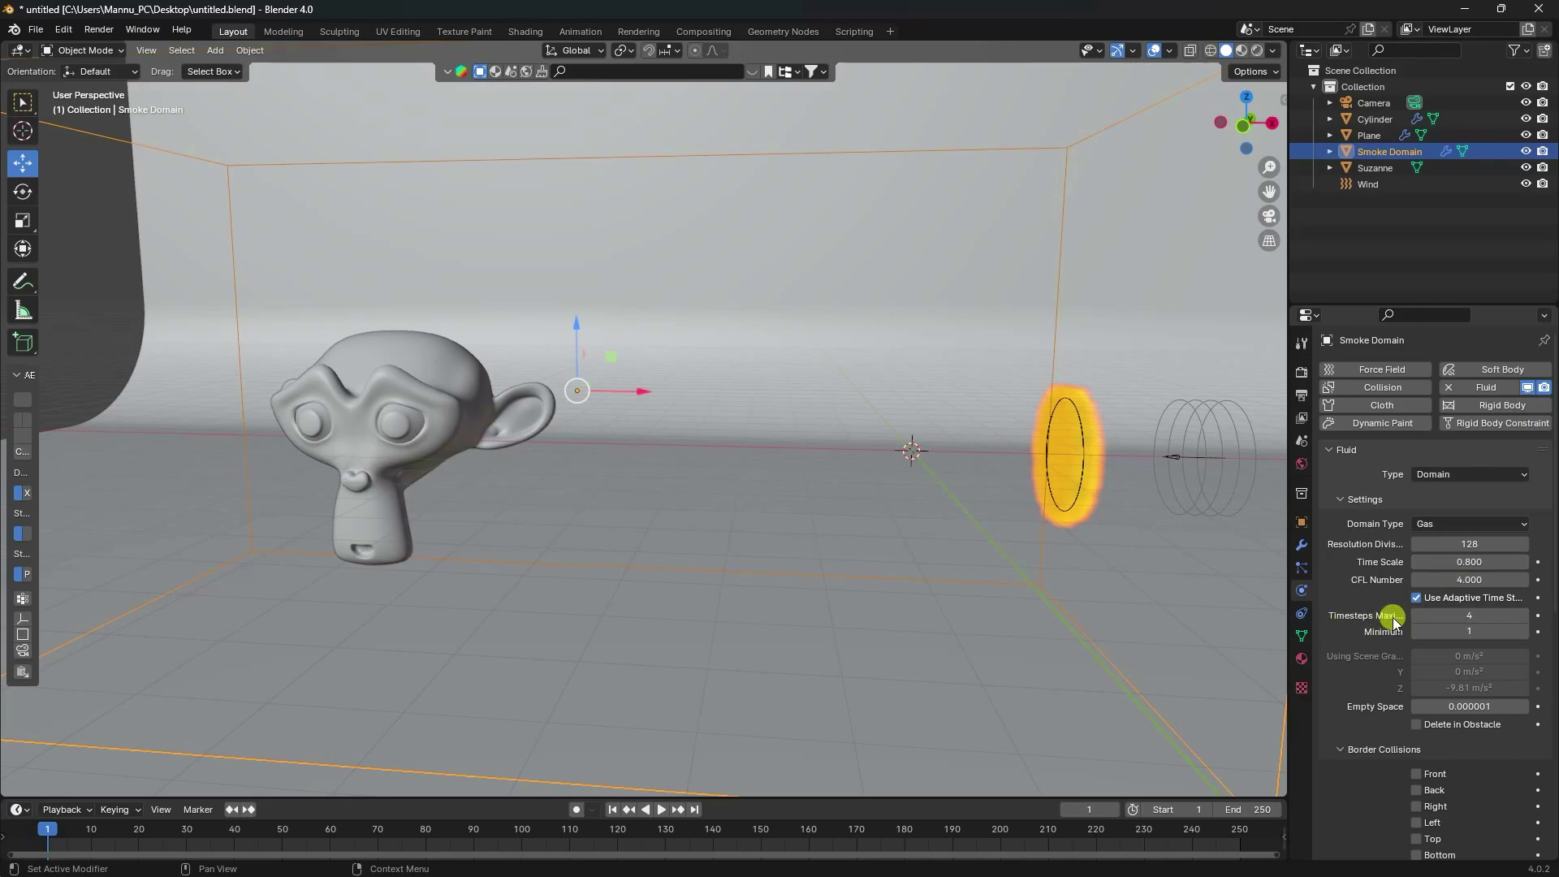
pyautogui.doubleClick(1482, 616)
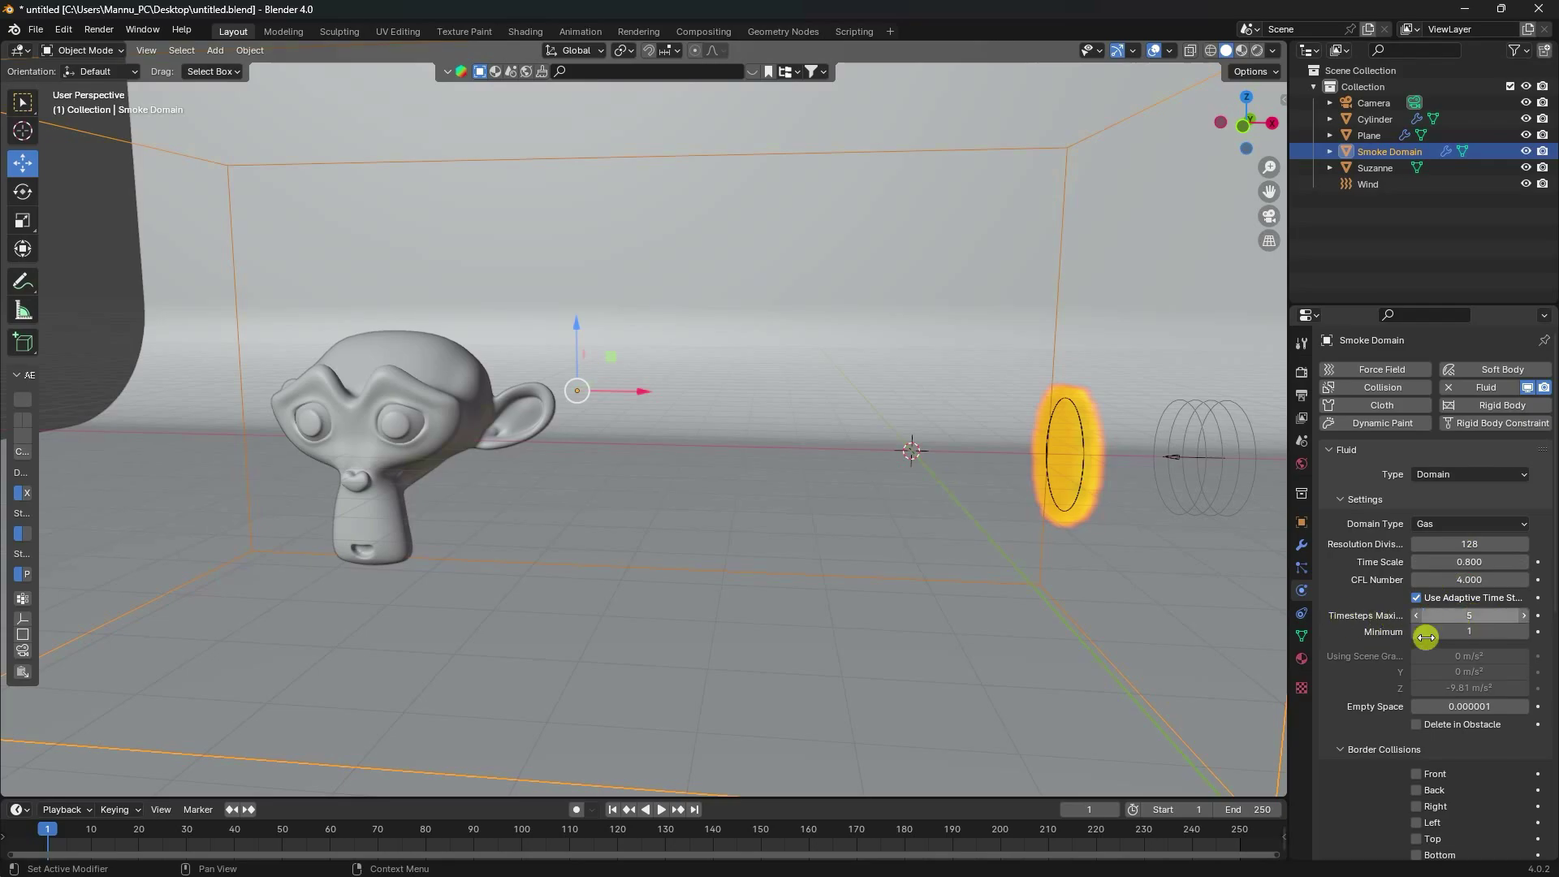
# Set the domain's gas vorticity to 0.2.
pyautogui.scroll(-8, 1367, 660)
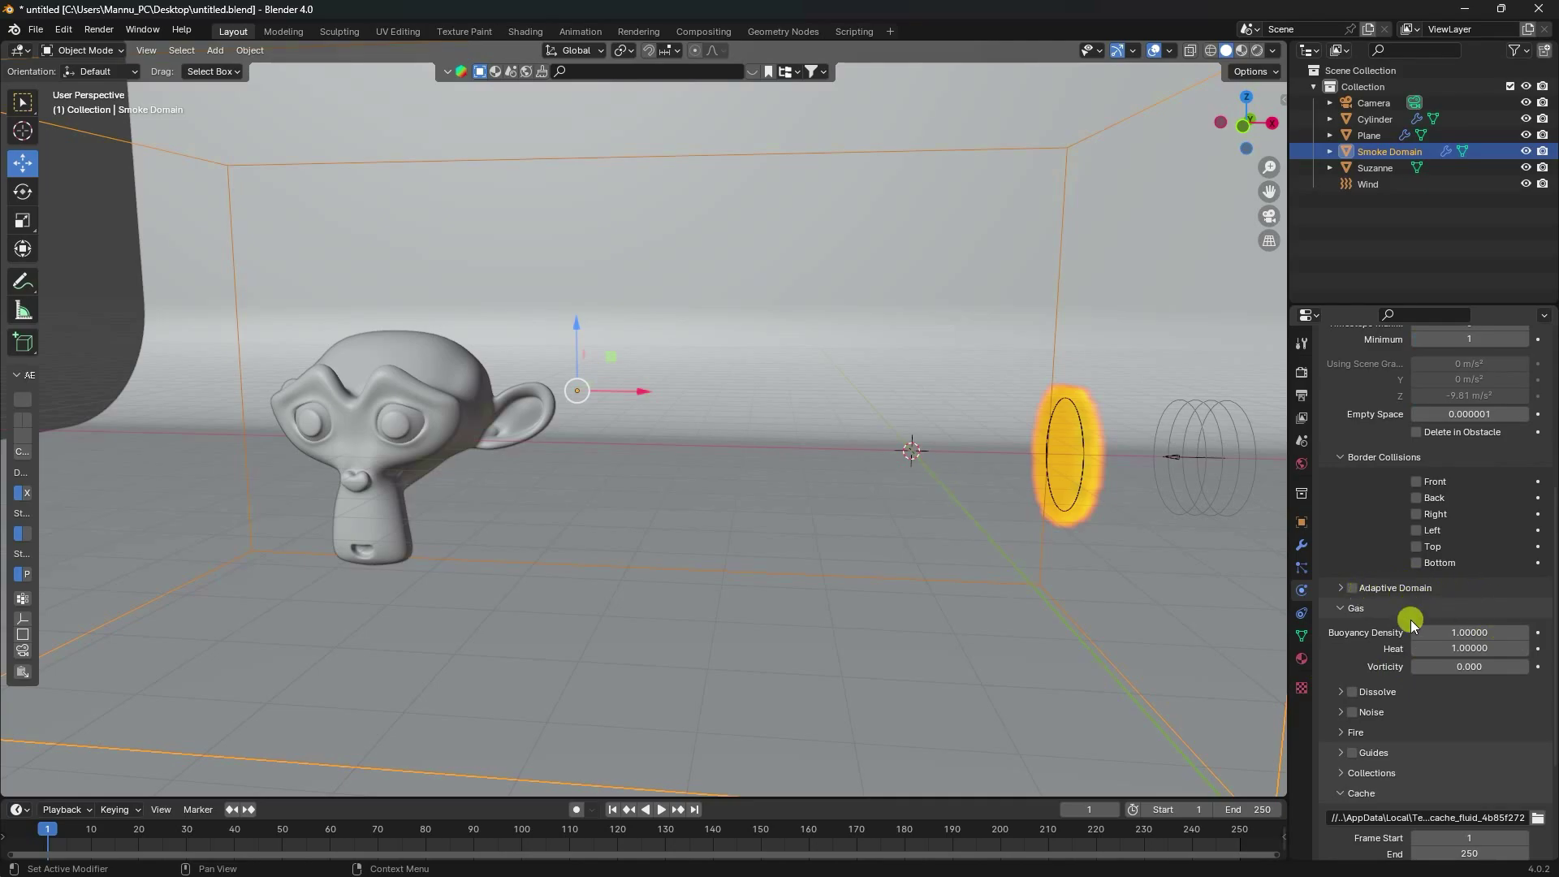
pyautogui.doubleClick(1452, 666)
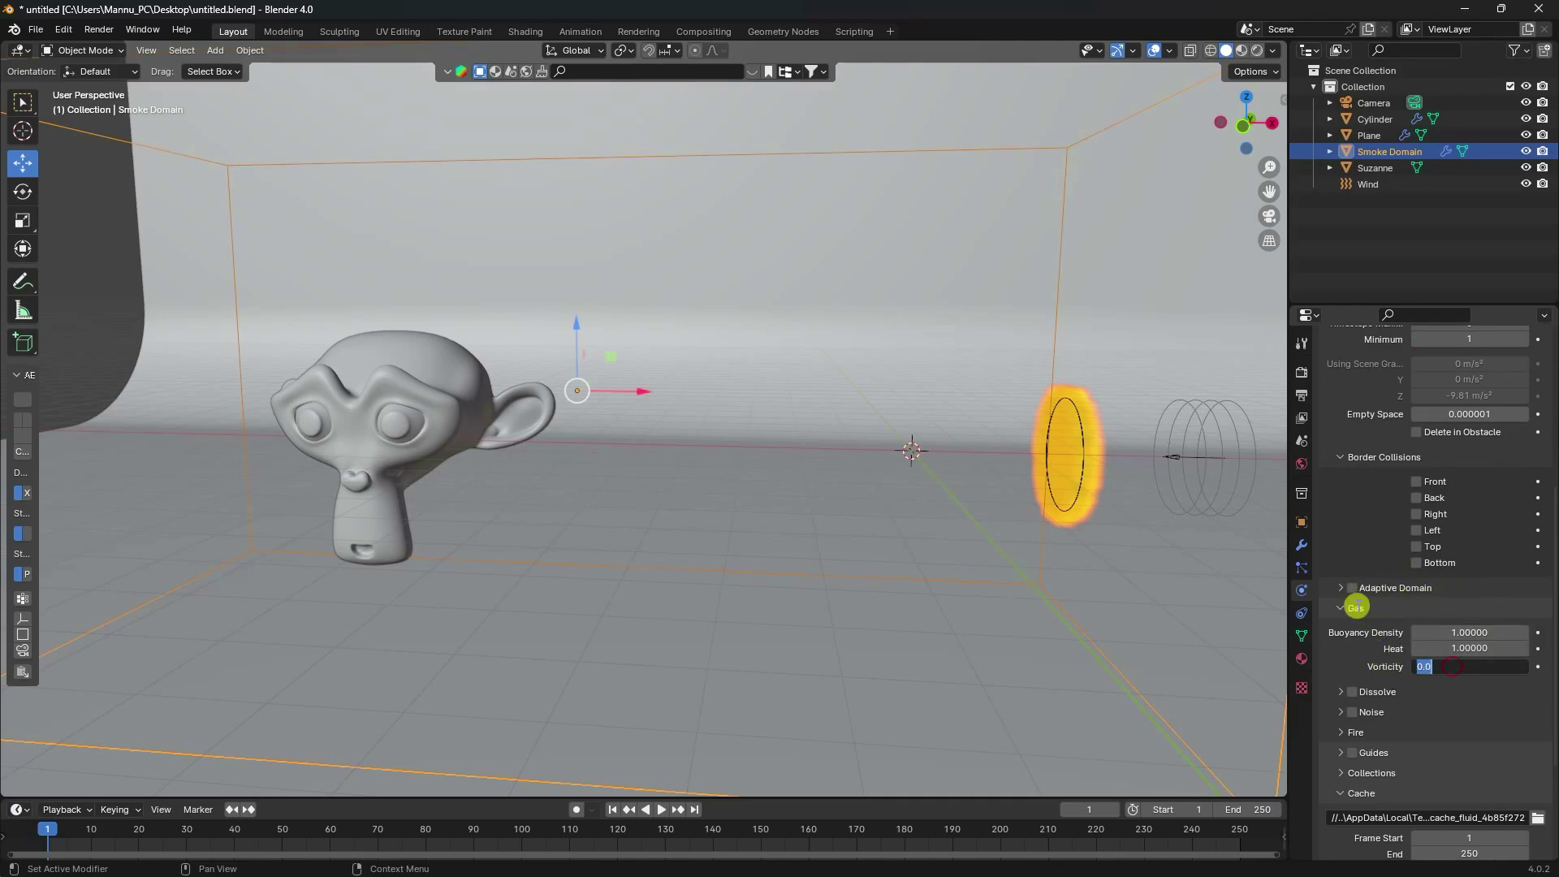
pyautogui.write('0.2')
pyautogui.press('Return')
# Extend both the domain's cache end frame and the scene's end frame to 500.
pyautogui.scroll(-5, 1361, 641)
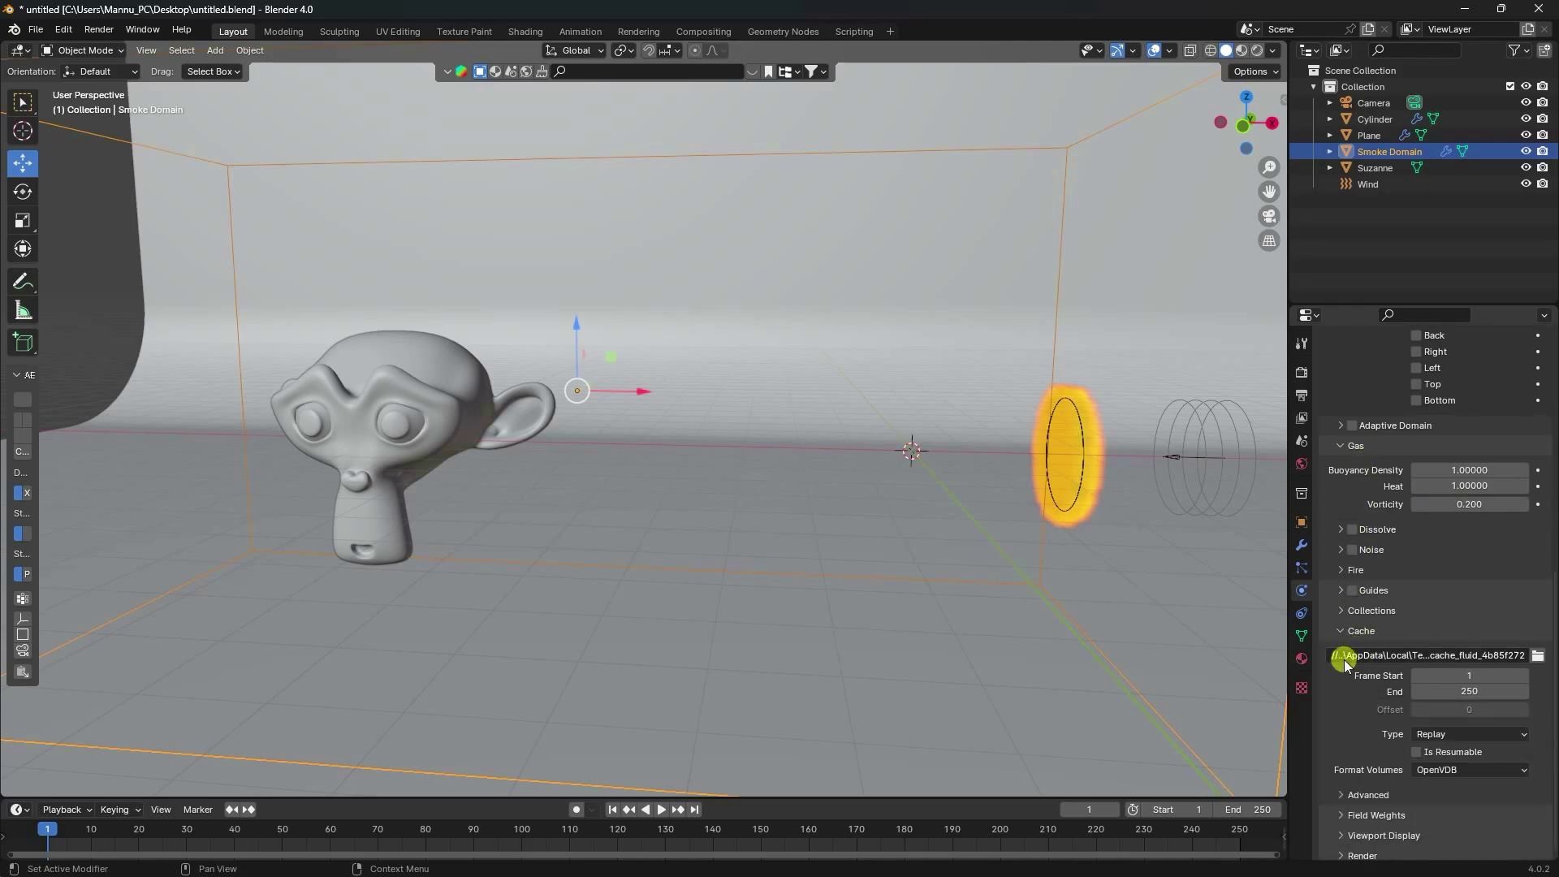
pyautogui.click(1467, 693)
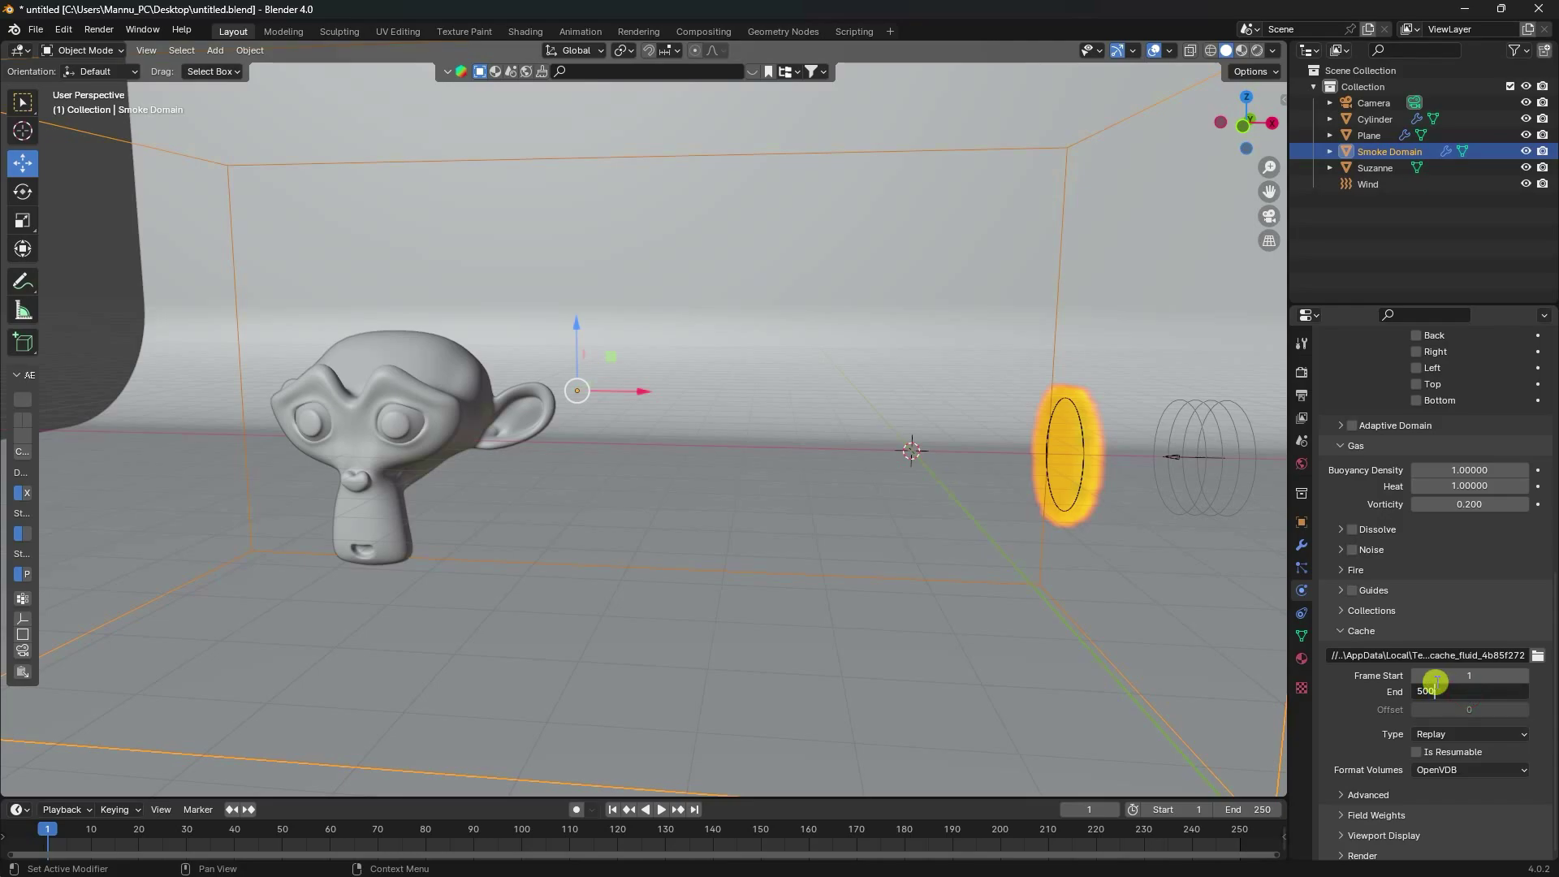
pyautogui.press('Return')
pyautogui.click(1258, 810)
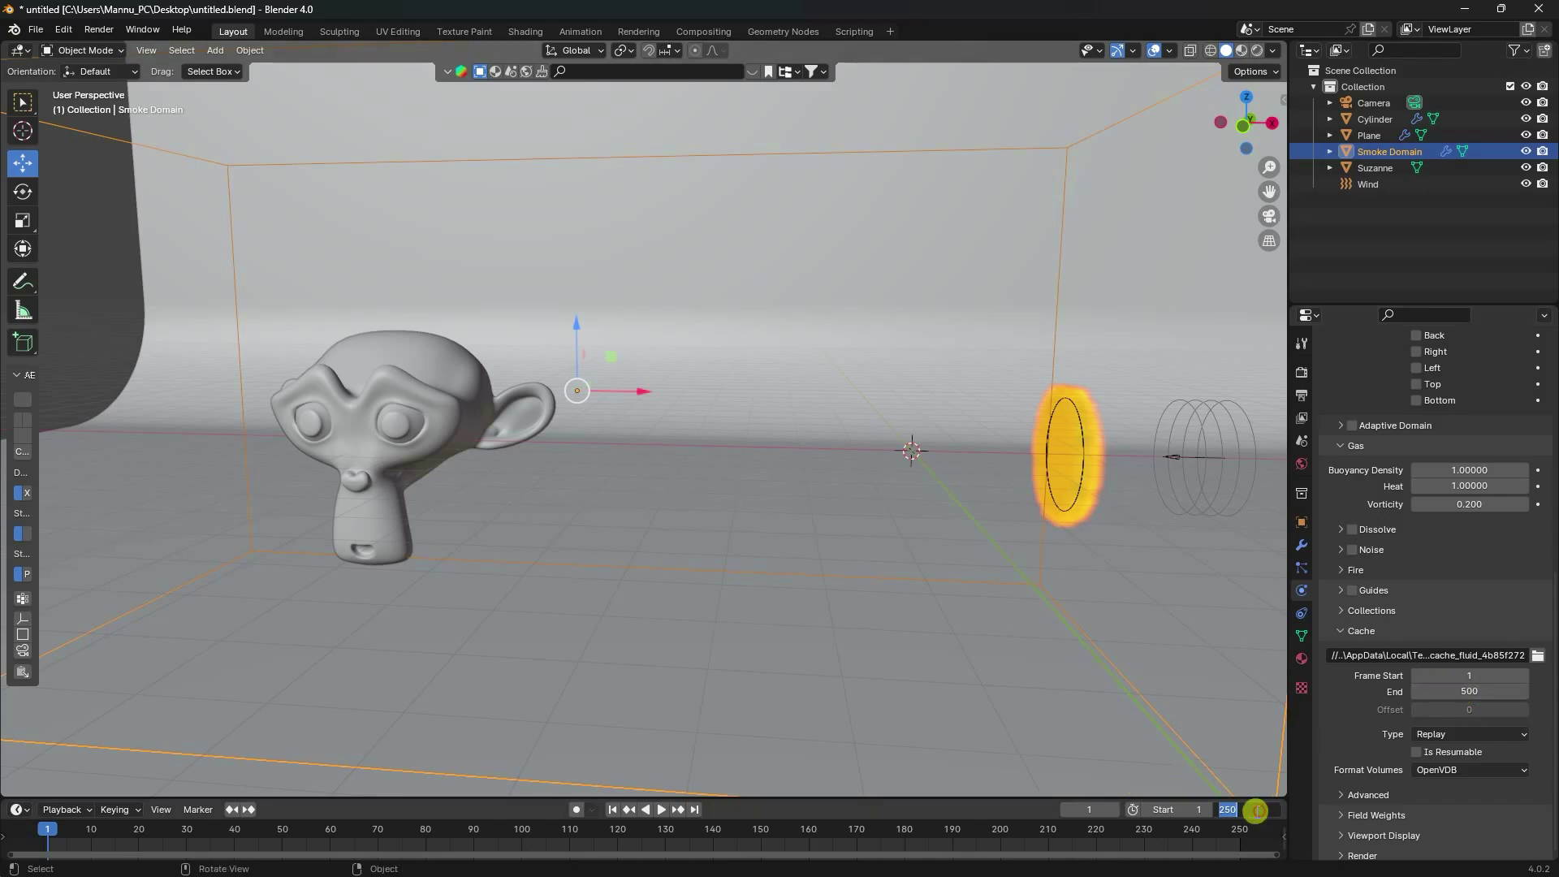
pyautogui.press('Return')
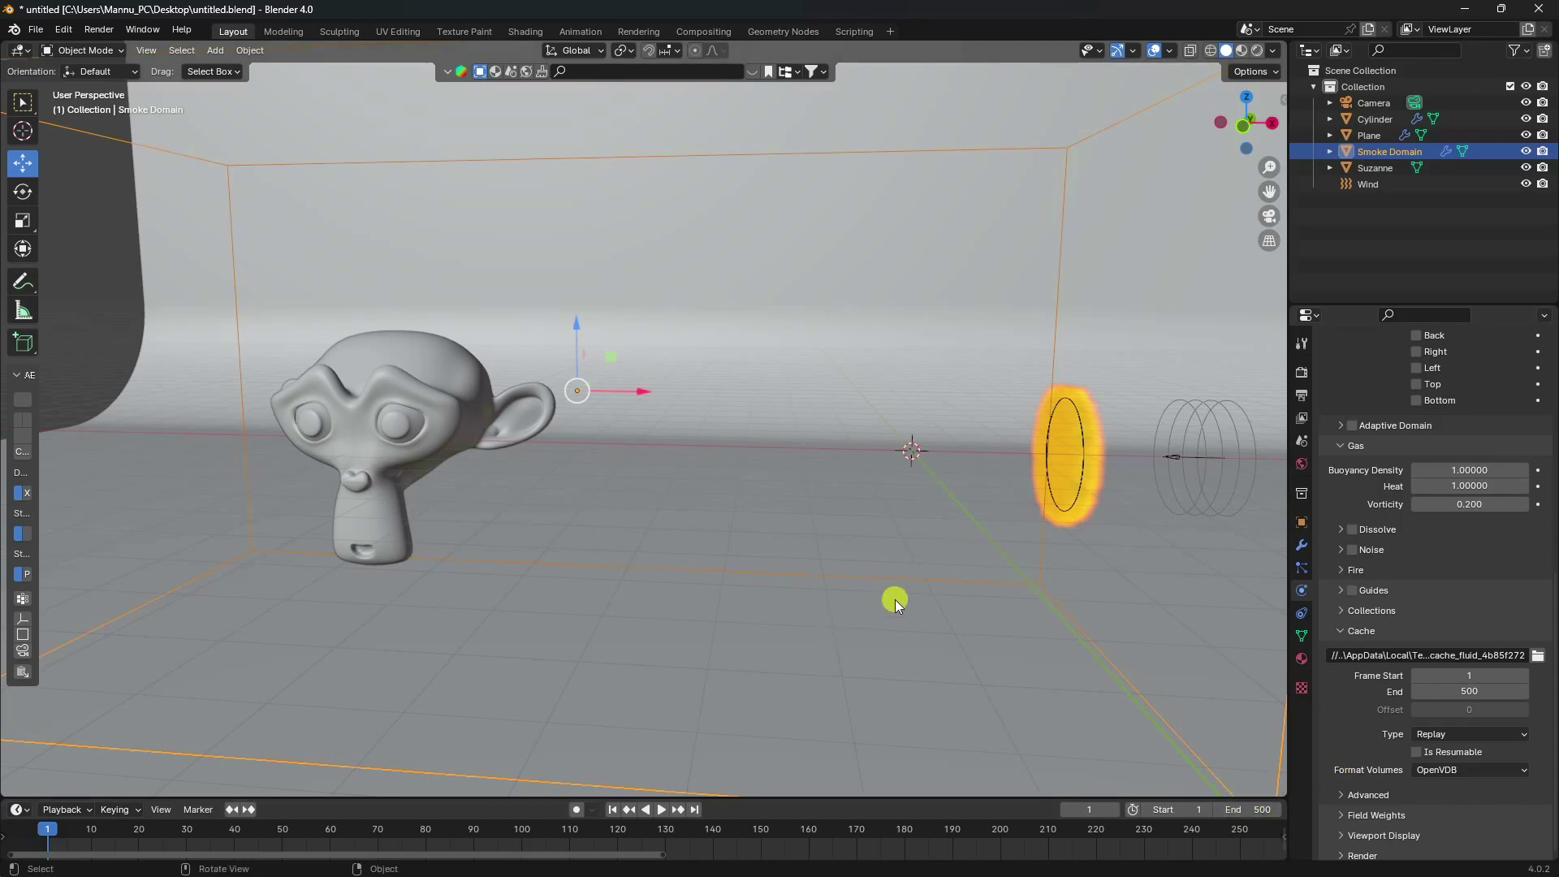
# Play the simulation to check the fire with the new time scale and vorticity, and return to the first frame.
pyautogui.click(662, 810)
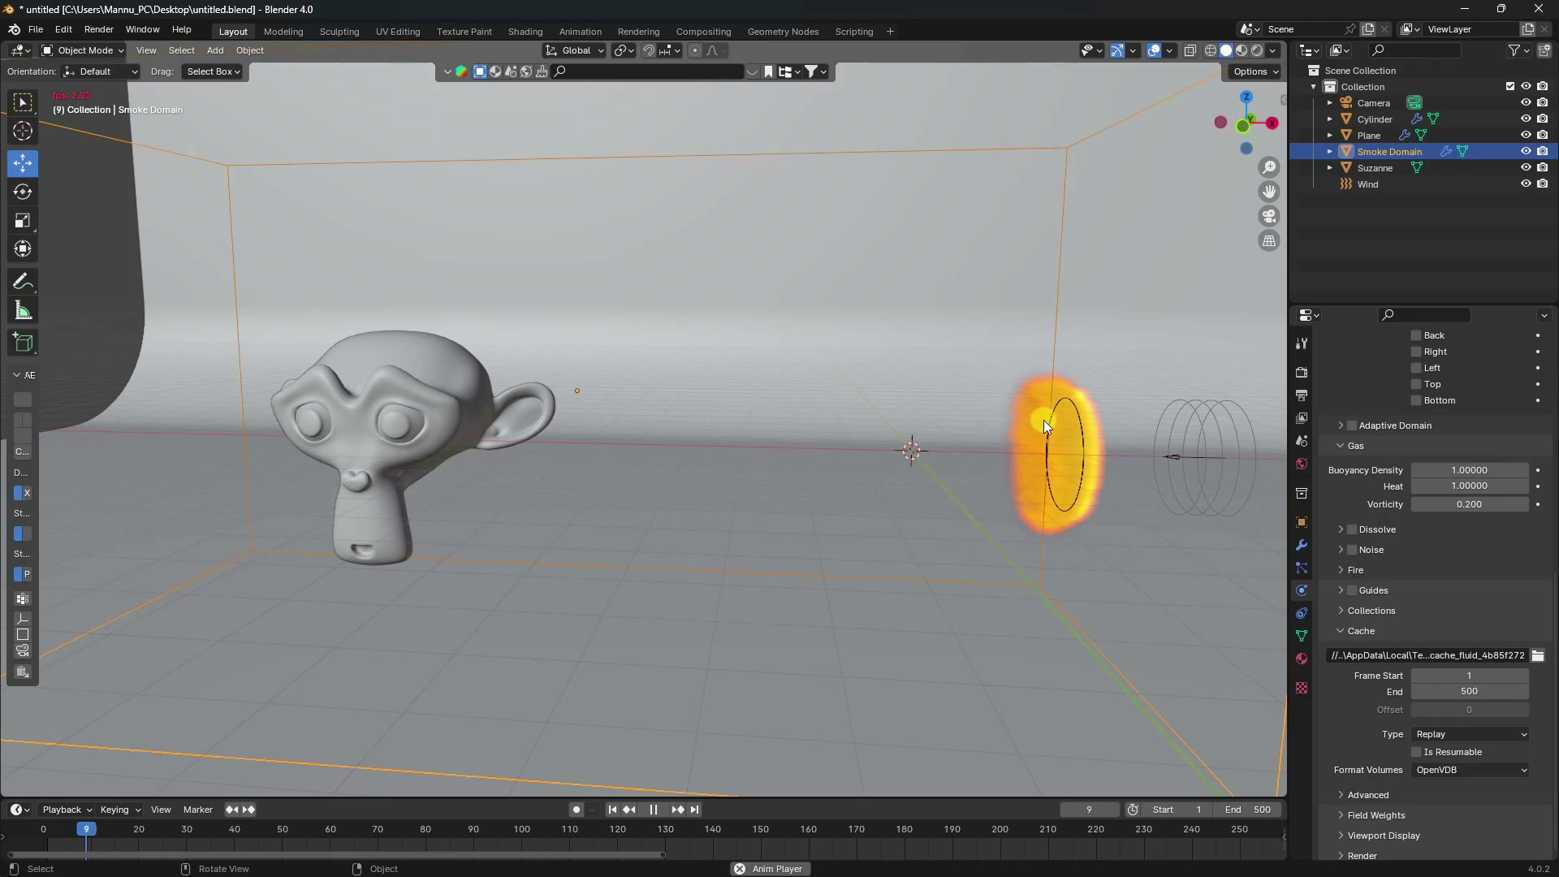
pyautogui.scroll(3, 1045, 421)
pyautogui.scroll(-3, 1017, 431)
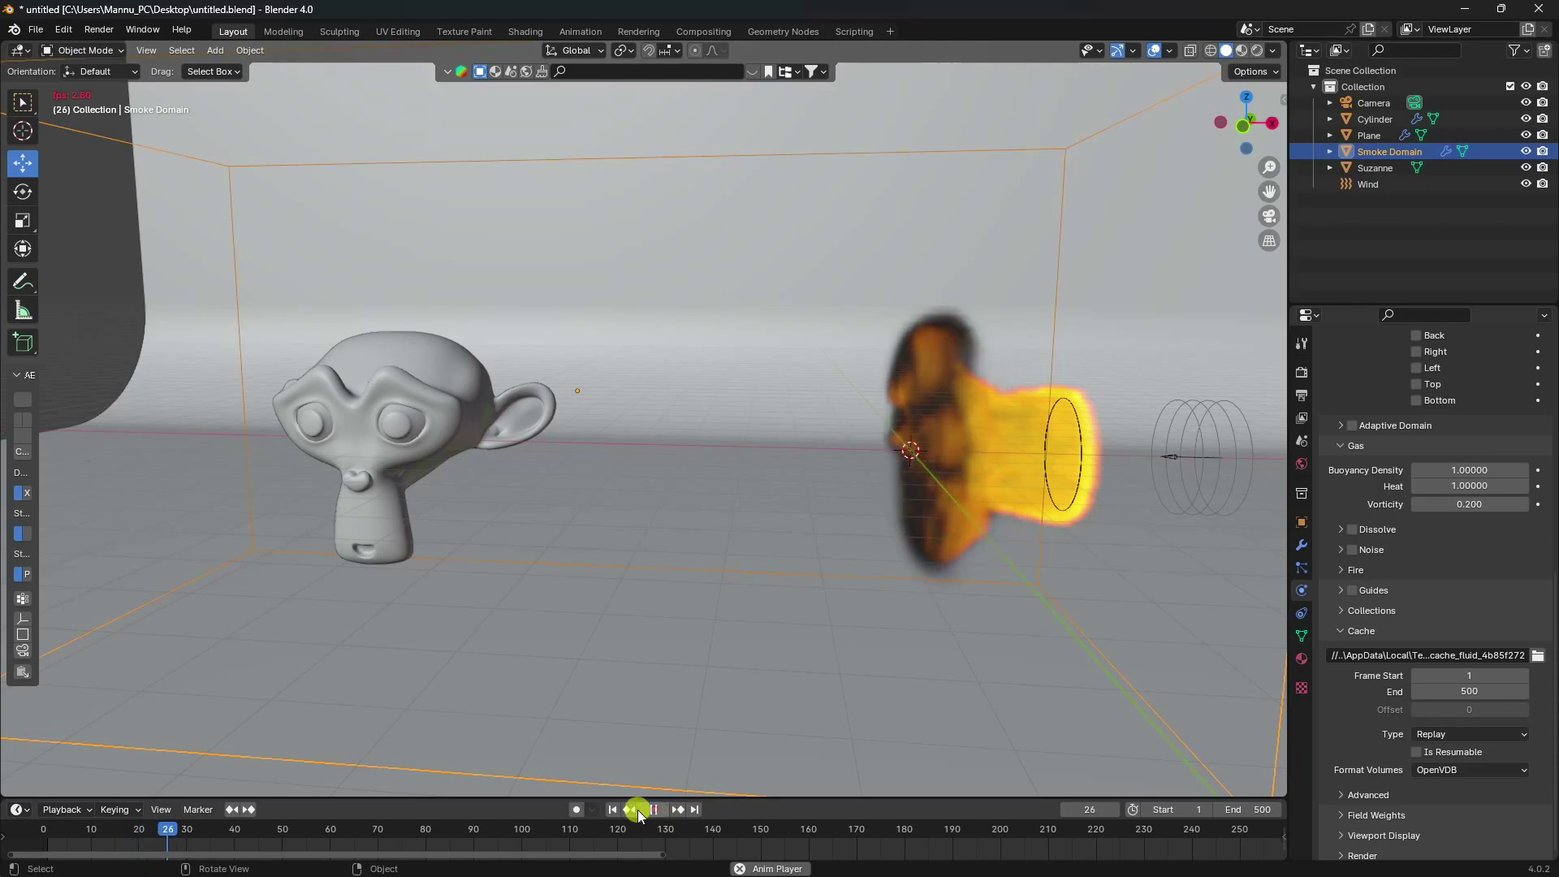
pyautogui.click(613, 810)
# Add a Vortex force field and move it about 5.21 m along negative X, beside the monkey head.
pyautogui.click(215, 50)
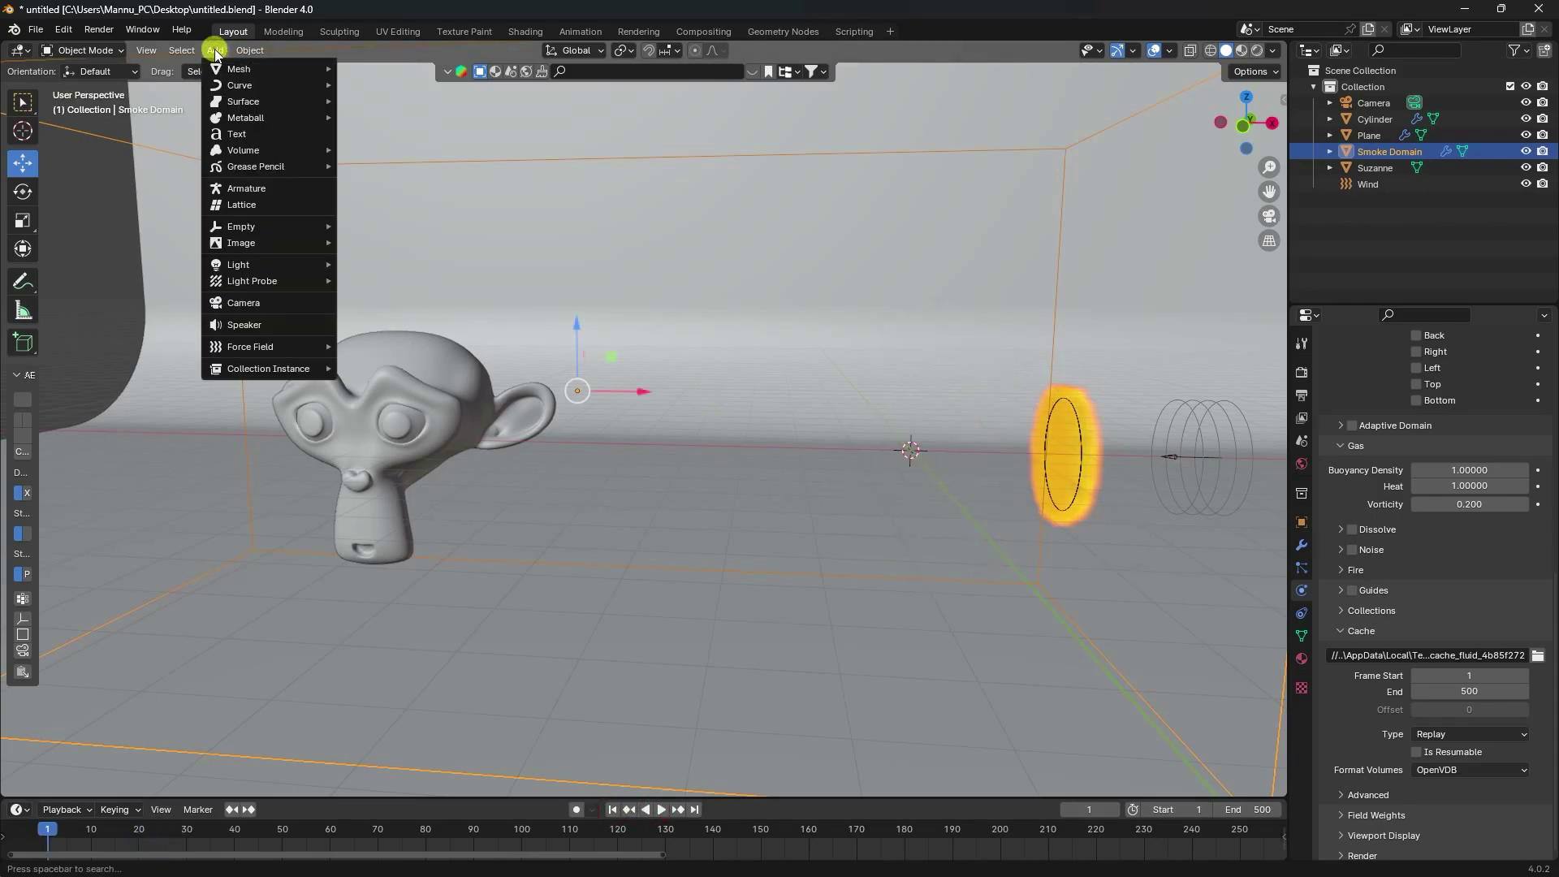
pyautogui.moveTo(250, 346)
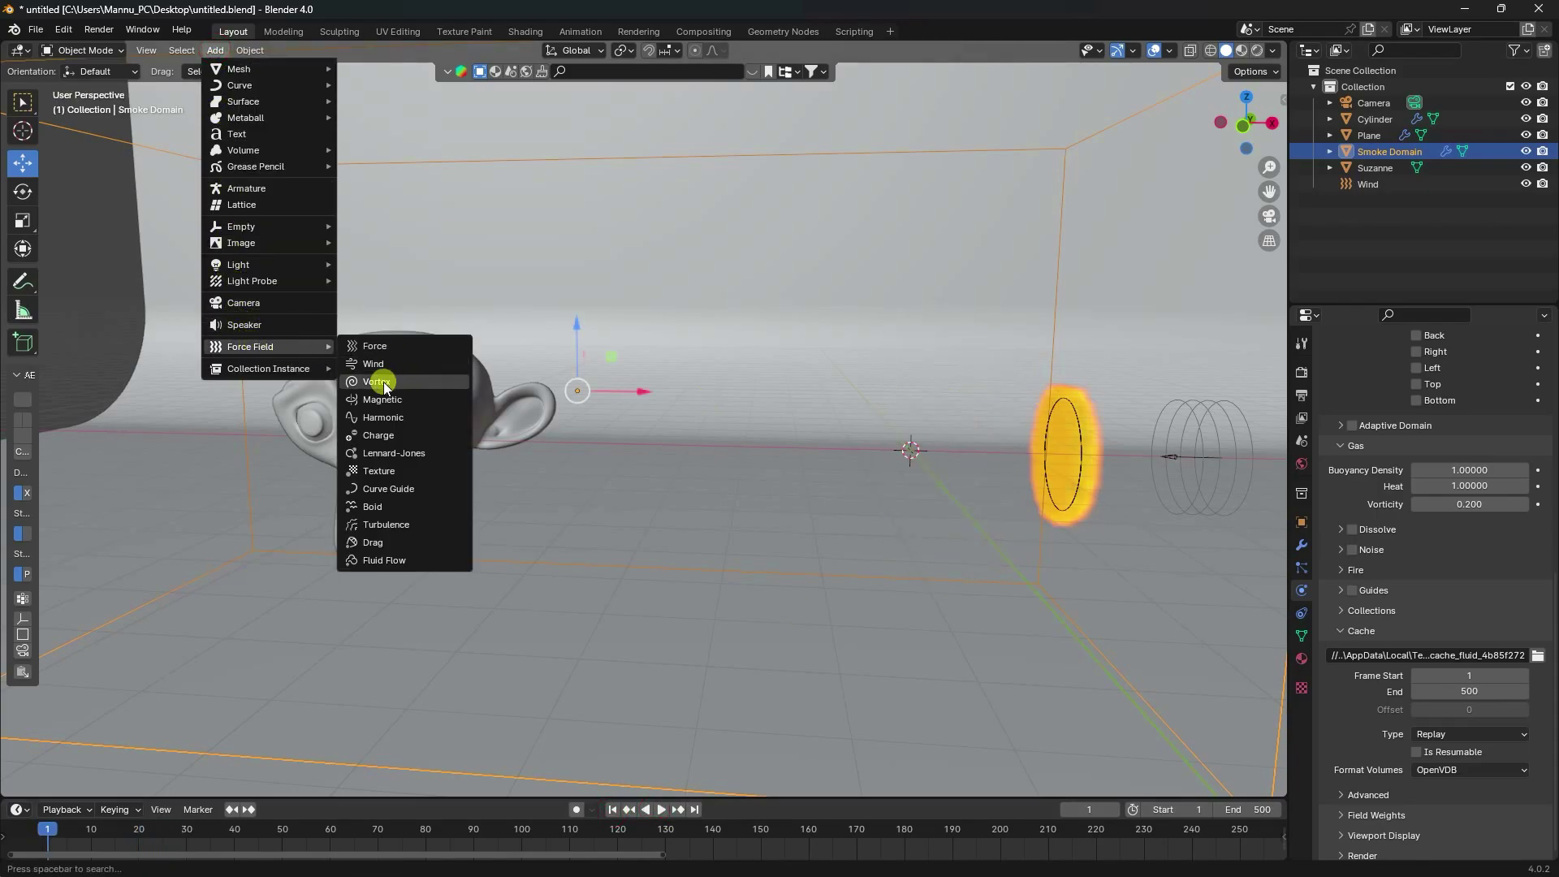
pyautogui.click(377, 382)
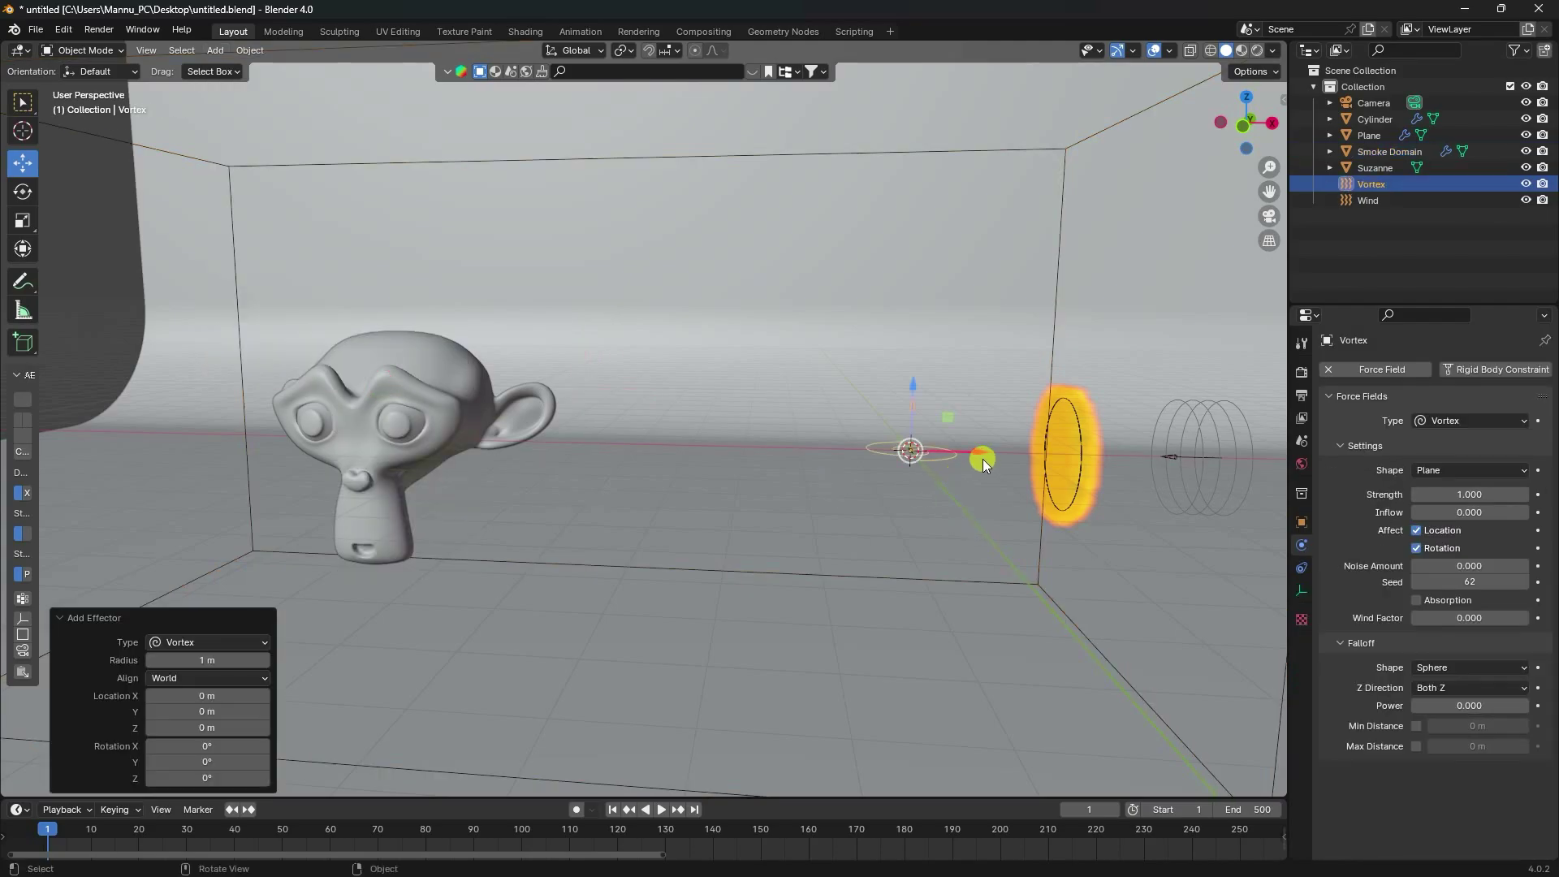
pyautogui.press('g')
pyautogui.press('x')
pyautogui.click(692, 466)
# Rotate the Vortex force field about Y so its axis lies along X, pointing toward the monkey head.
pyautogui.moveTo(692, 467); pyautogui.dragTo(699, 491, button='middle')
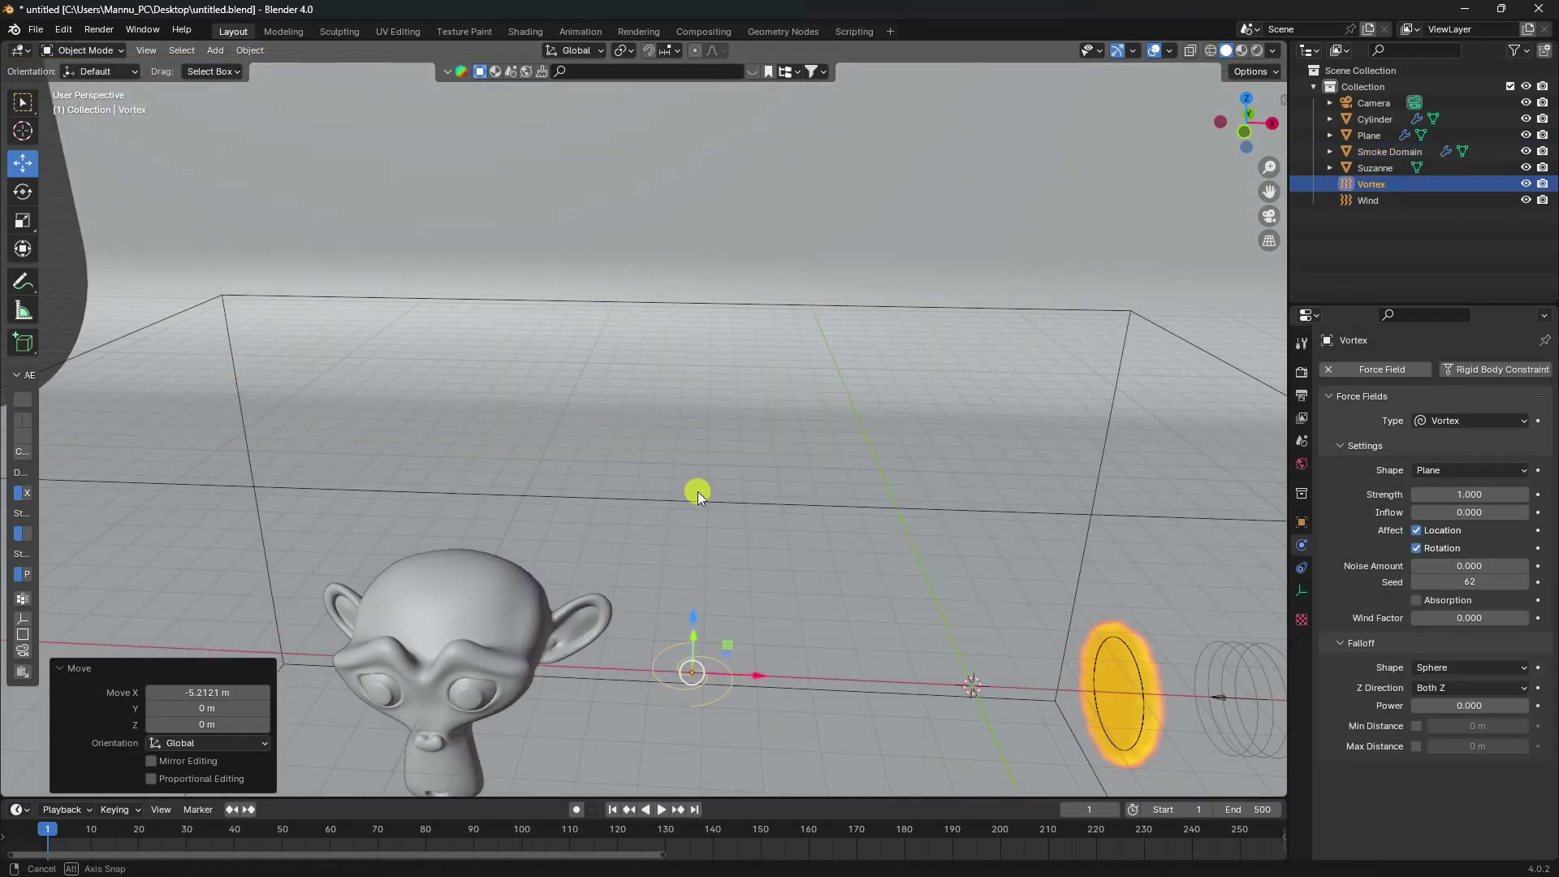
pyautogui.moveTo(700, 573); pyautogui.dragTo(816, 548, button='middle')
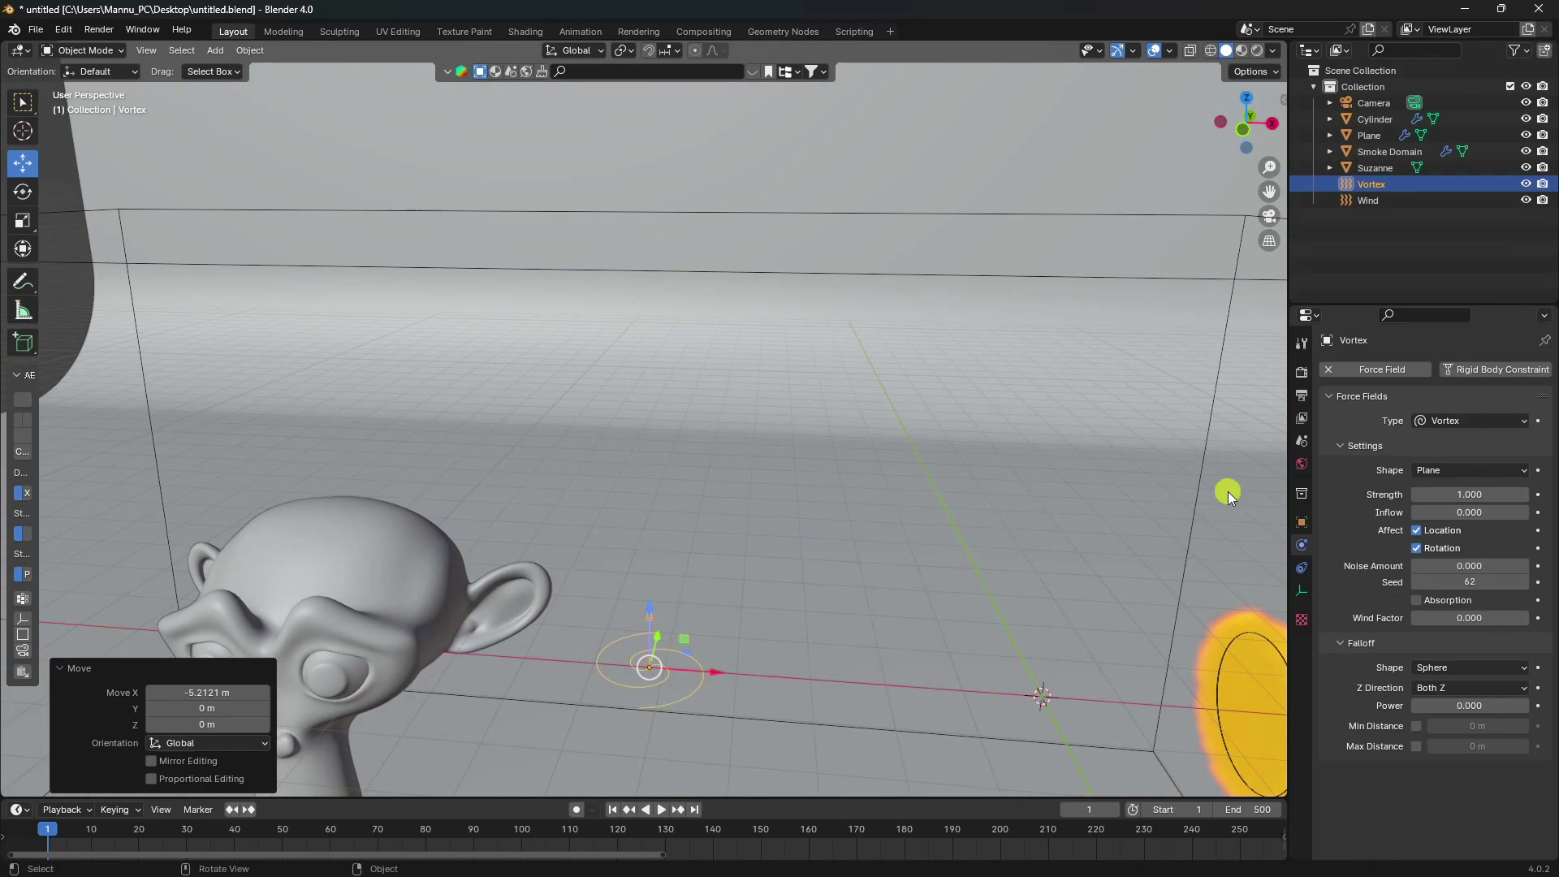
pyautogui.click(1300, 520)
pyautogui.moveTo(1449, 489); pyautogui.dragTo(361, 497)
pyautogui.click(1455, 490)
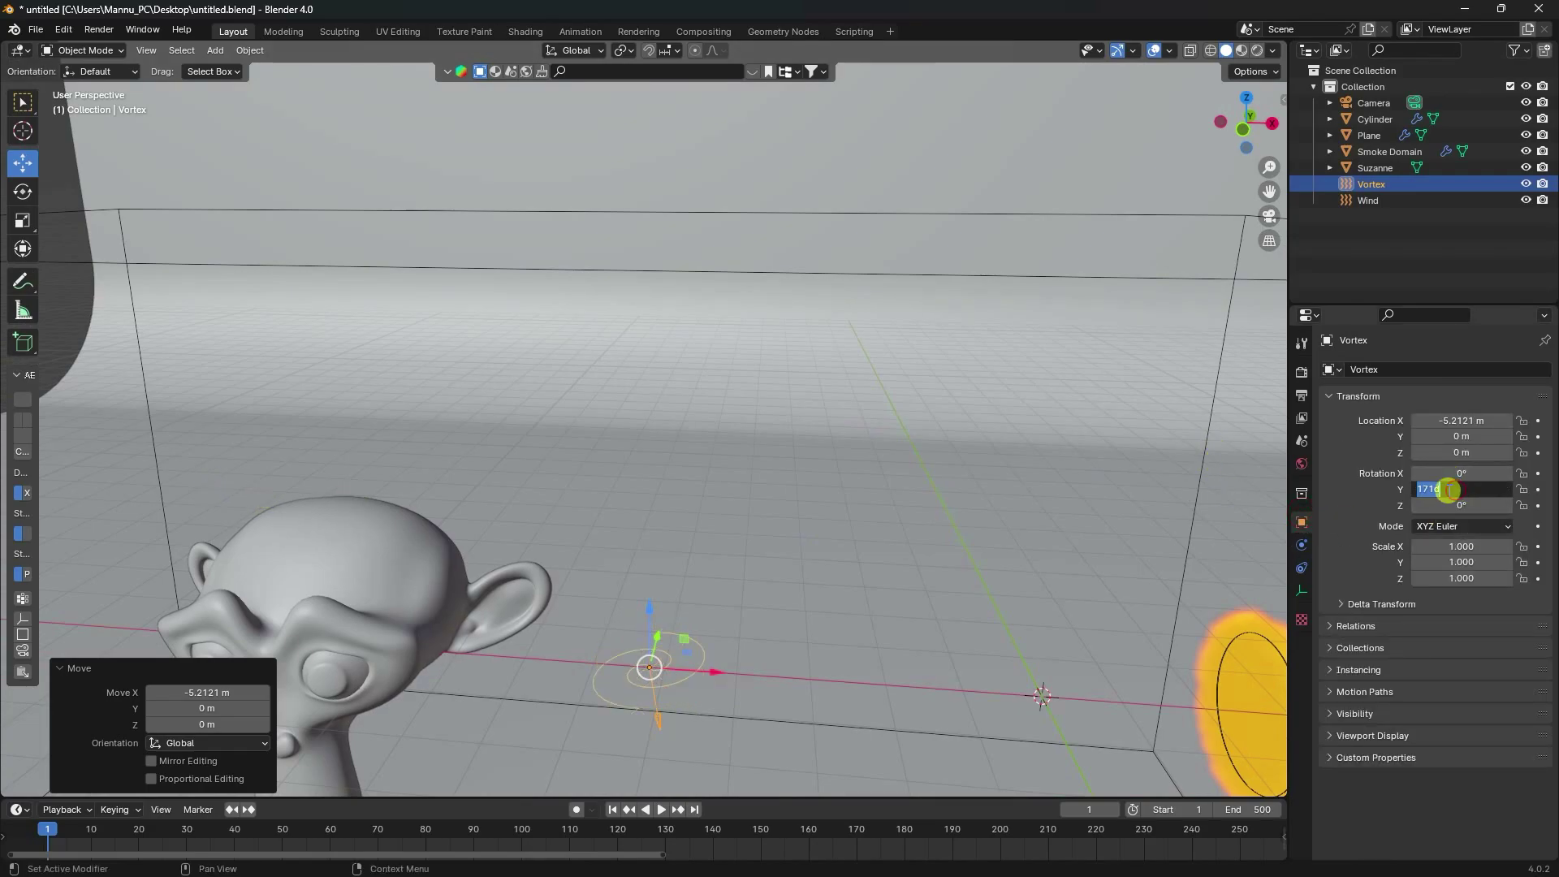
pyautogui.press('Return')
# Set the Vortex force field's strength to 2.5.
pyautogui.keyDown('shift'); pyautogui.moveTo(783, 587); pyautogui.dragTo(805, 533, button='middle'); pyautogui.keyUp('shift')
pyautogui.click(1301, 546)
pyautogui.click(1476, 493)
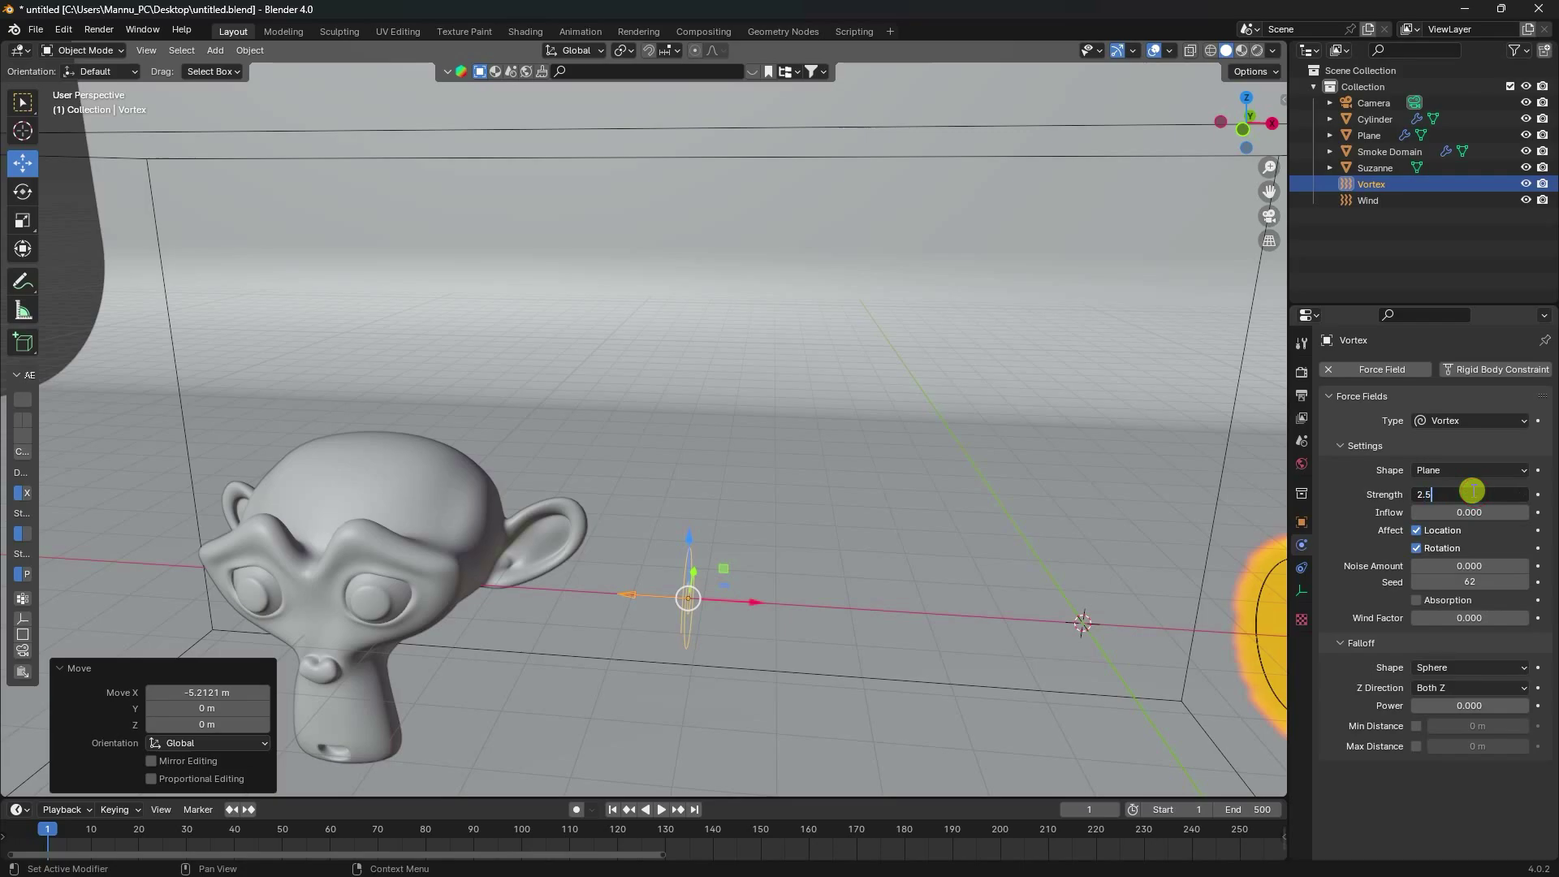
pyautogui.press('Return')
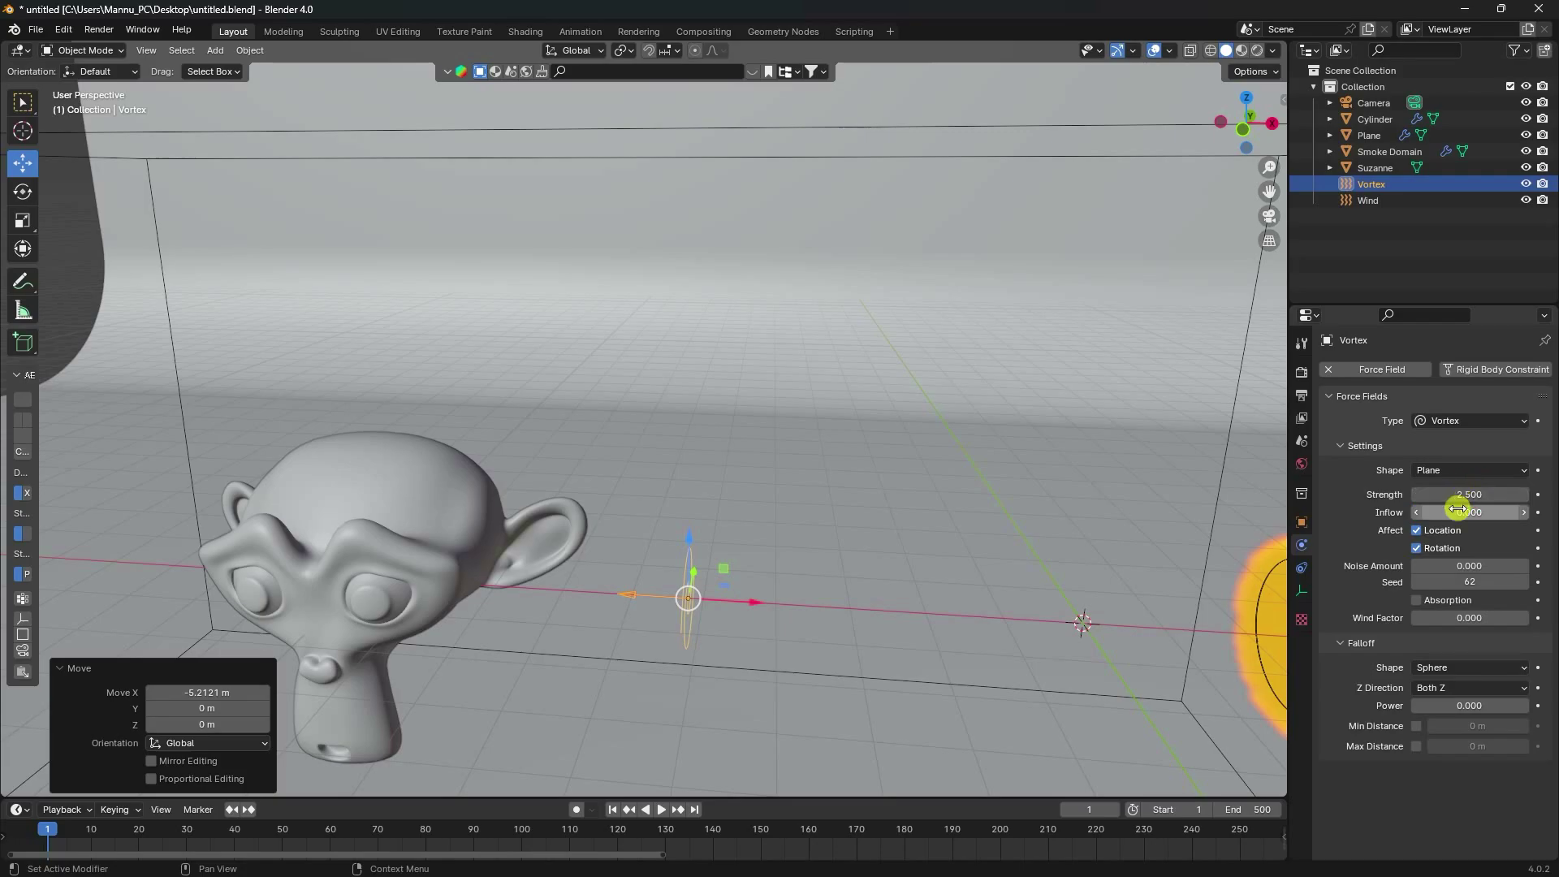
# Play the simulation briefly with the Vortex force field in place, and return to the first frame.
pyautogui.keyDown('ctrl'); pyautogui.moveTo(694, 631); pyautogui.dragTo(661, 782, button='middle'); pyautogui.keyUp('ctrl')
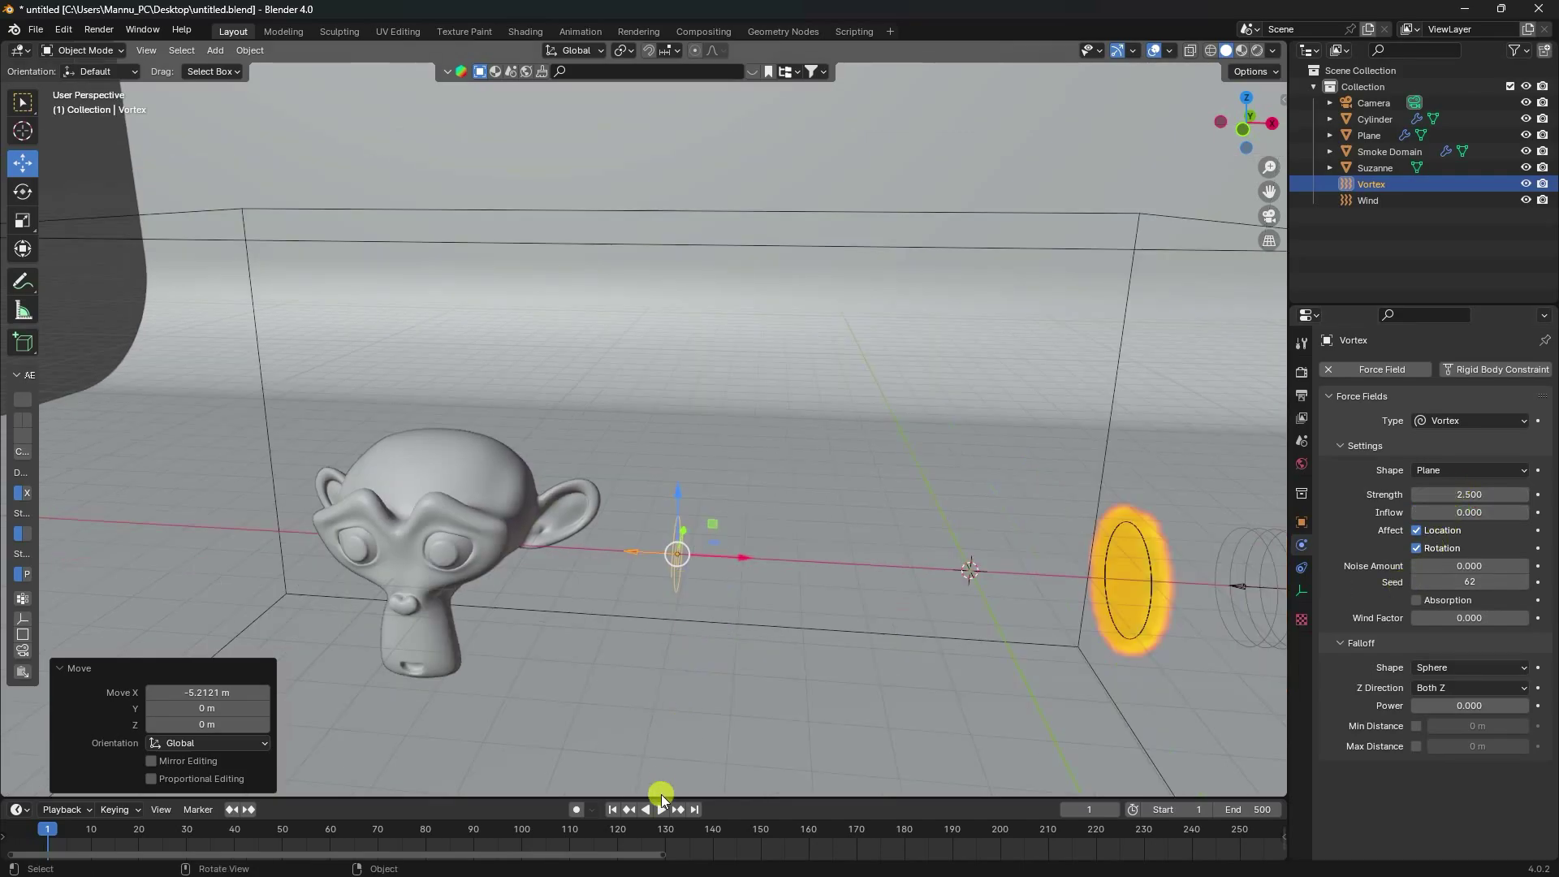
pyautogui.click(662, 810)
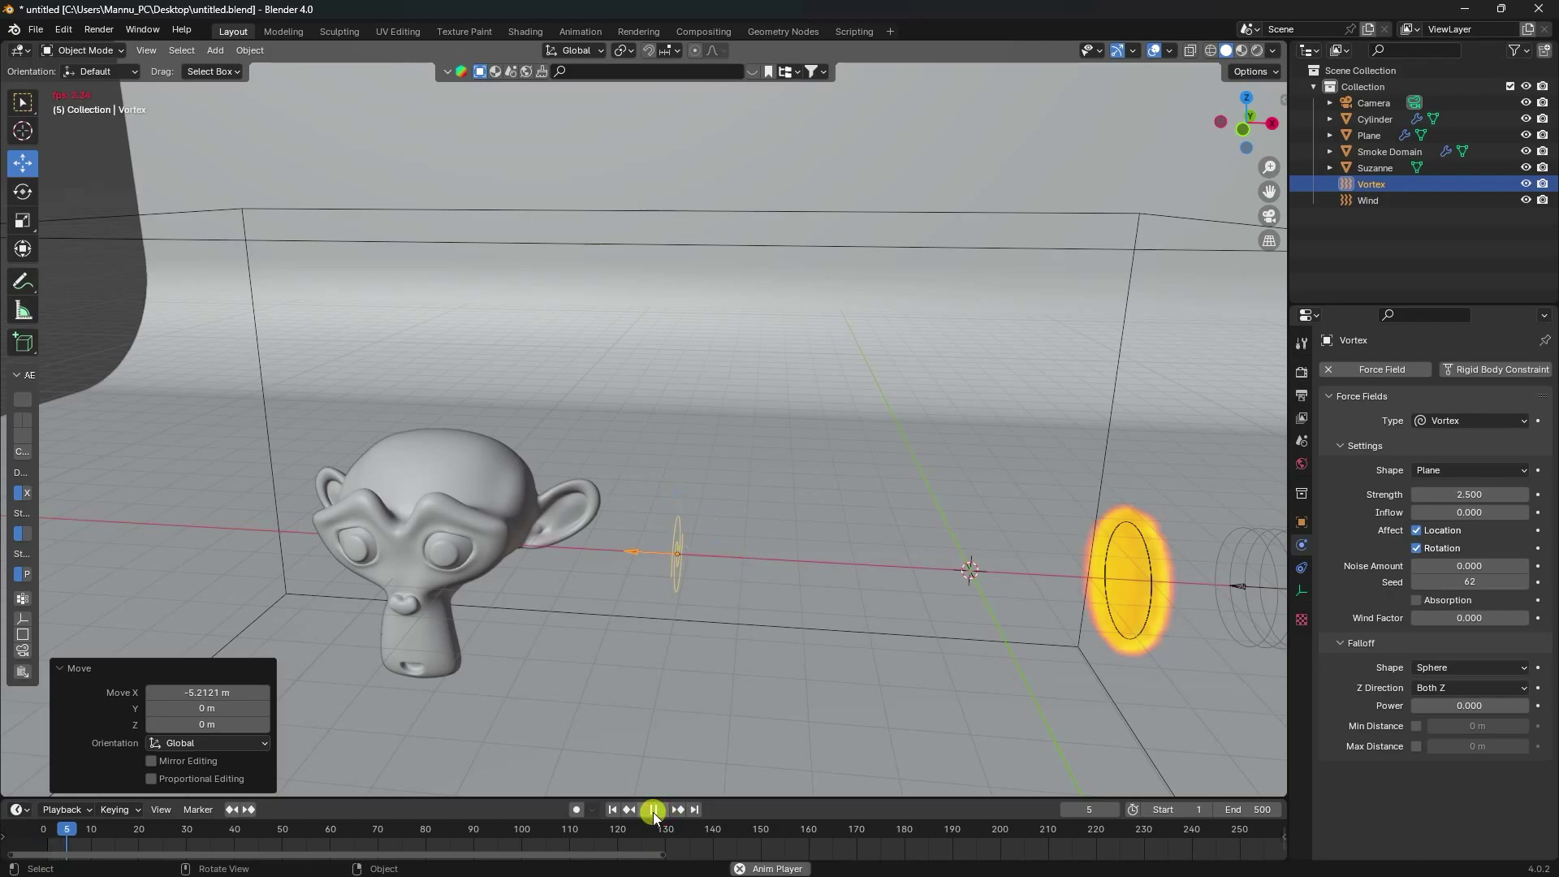
pyautogui.press('Escape')
# Set the Smoke Domain's resolution divisions to 84.
pyautogui.click(1381, 152)
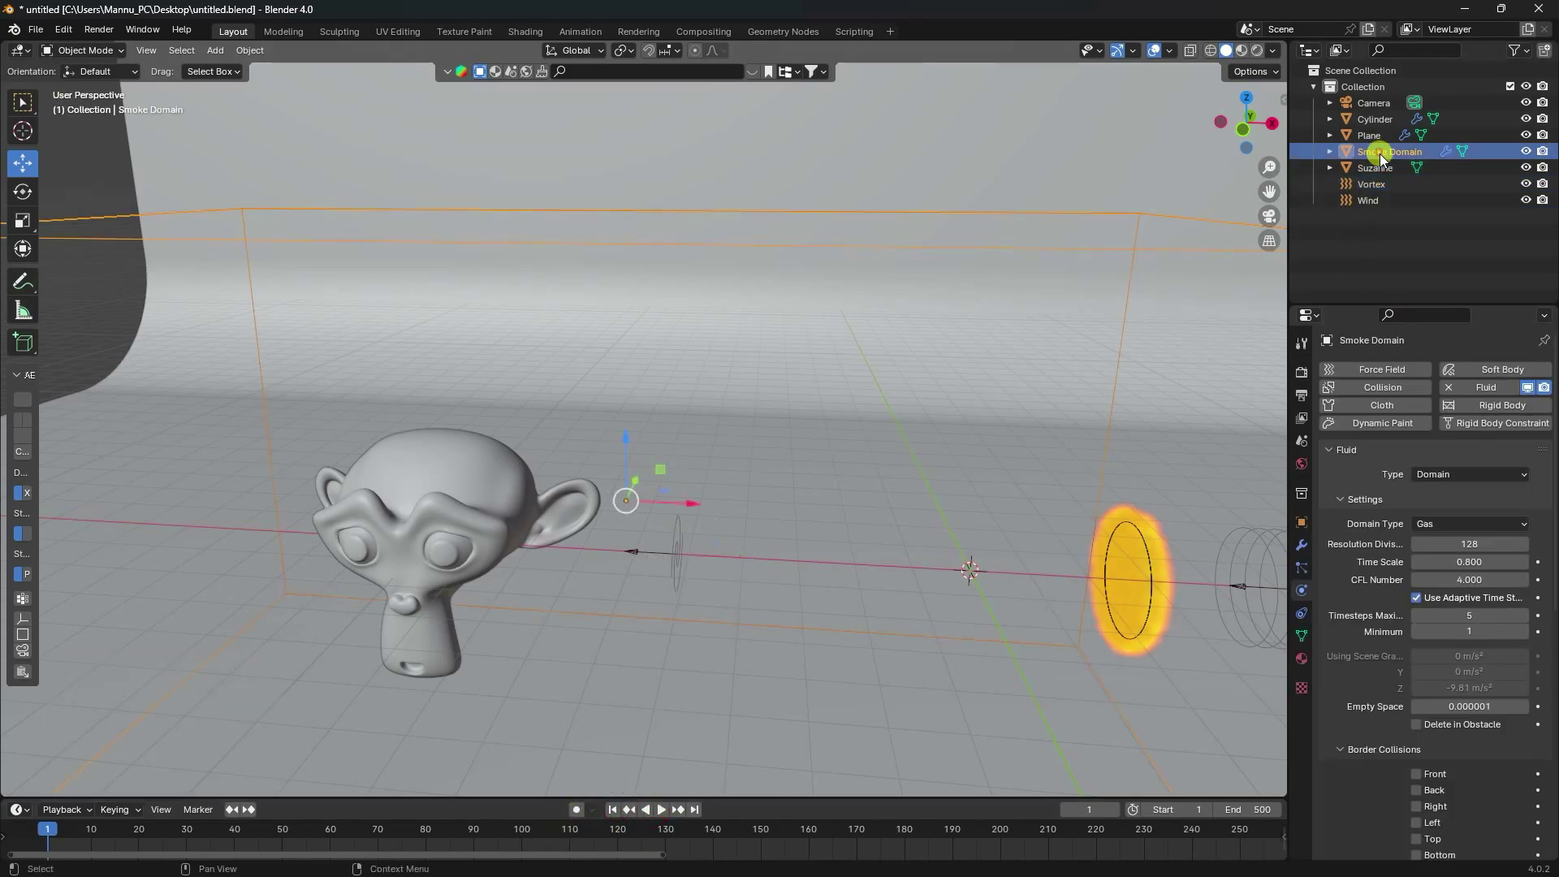
pyautogui.click(1454, 544)
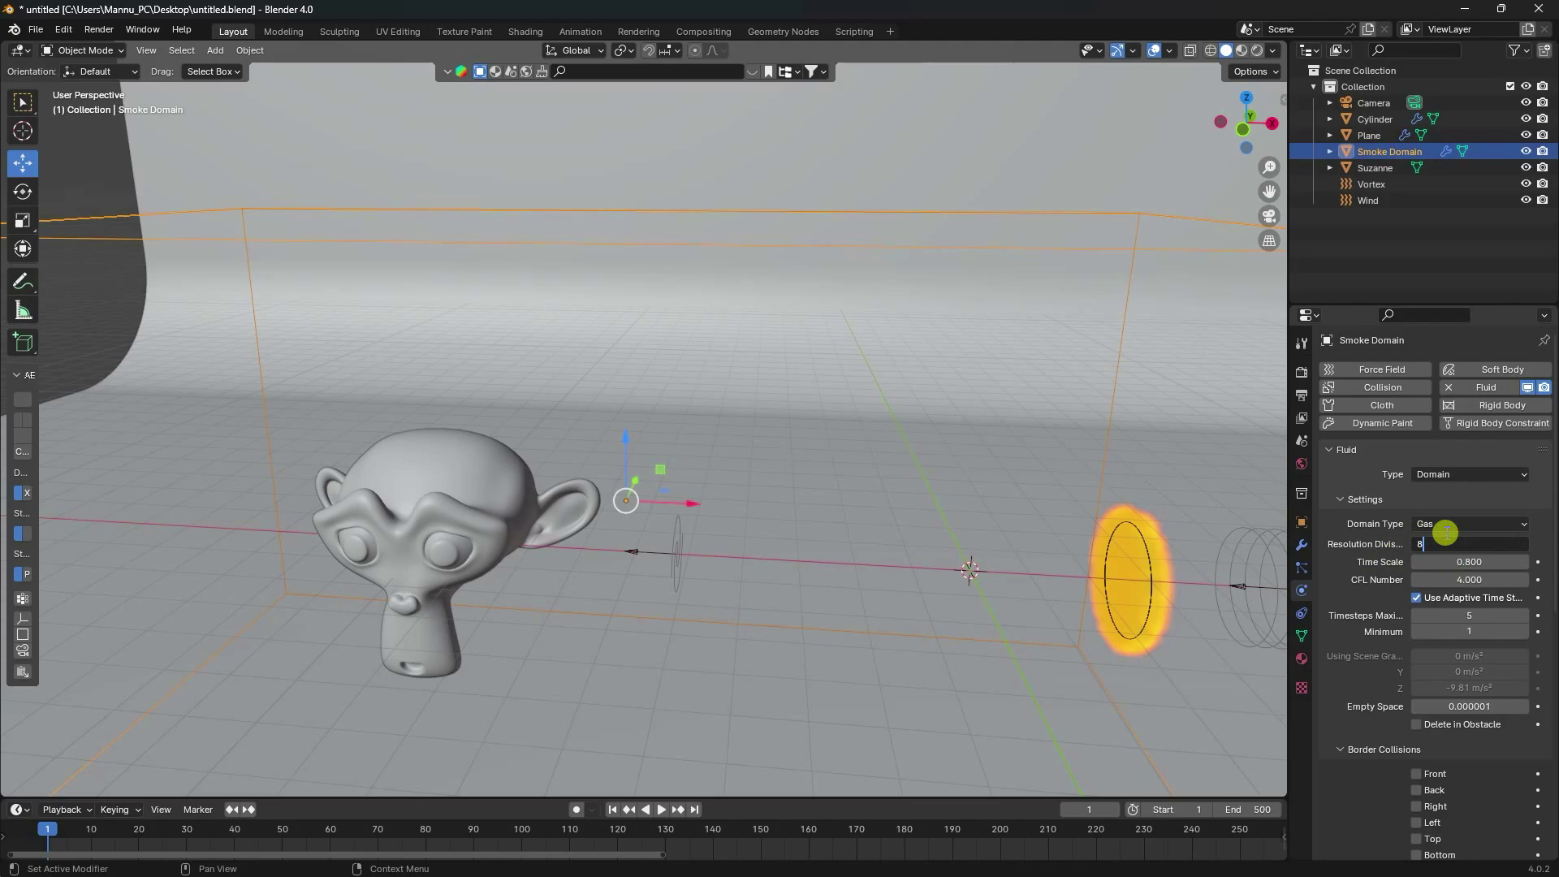
pyautogui.press('Return')
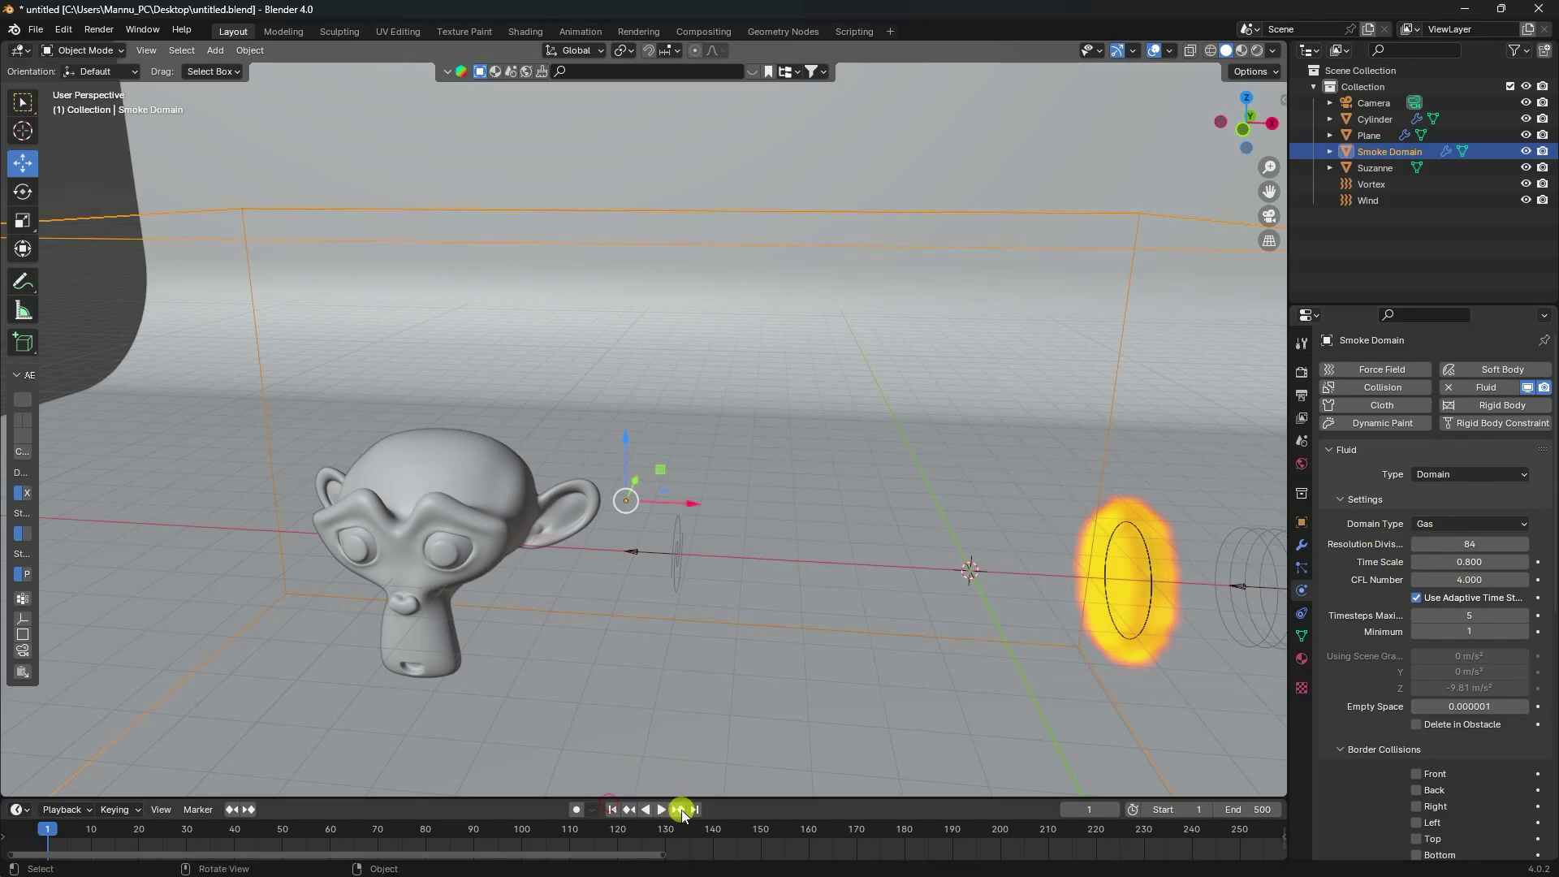
# Play the simulation to check how the vortex affects the fire and smoke, and return to the first frame.
pyautogui.click(662, 810)
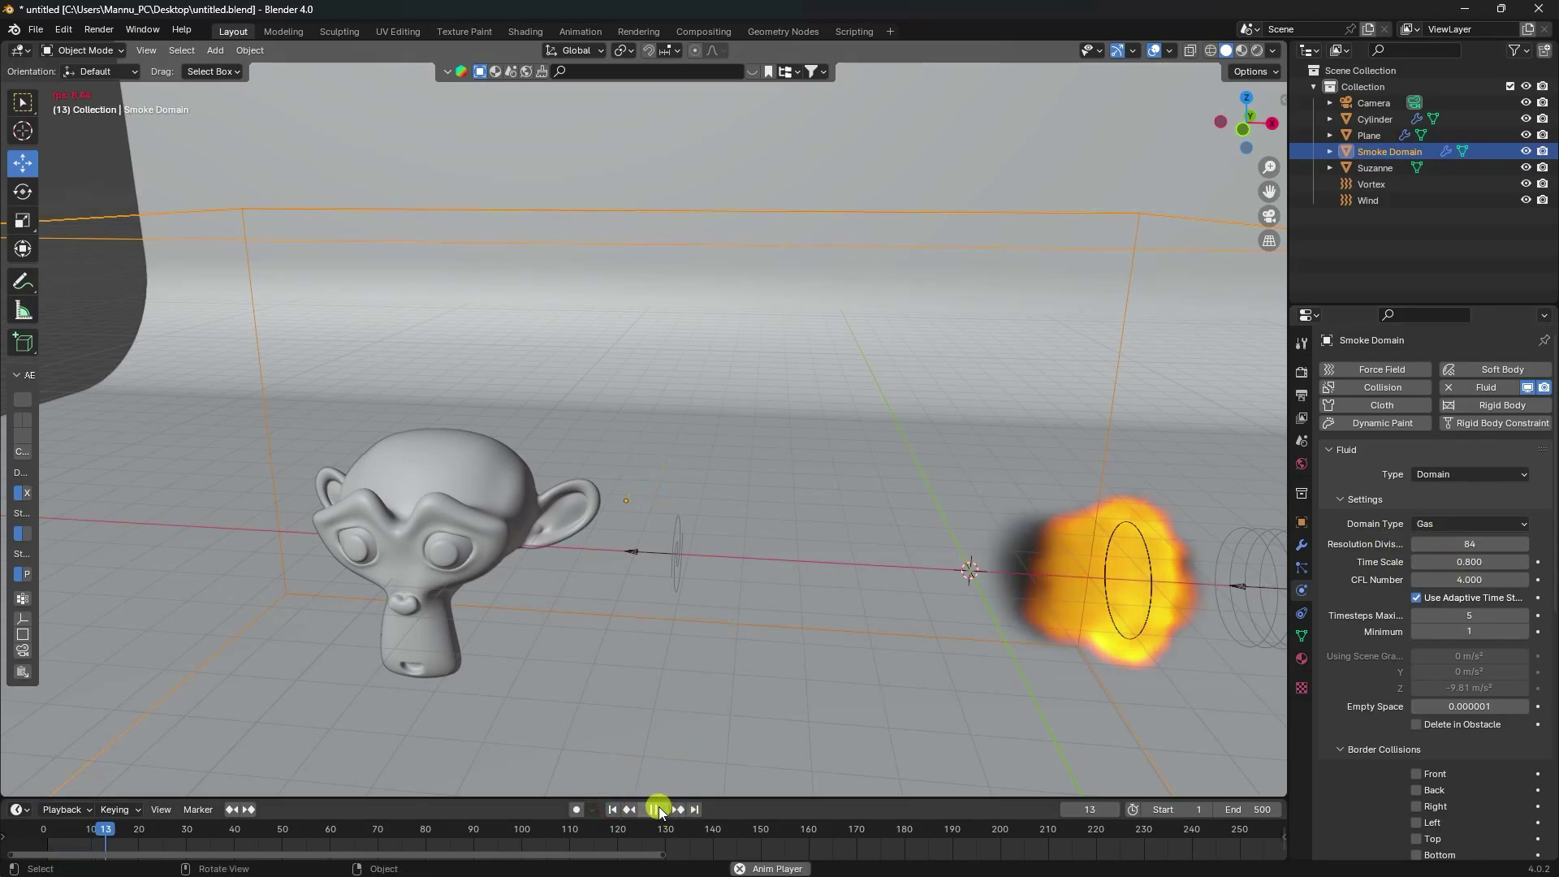
pyautogui.scroll(-2, 1088, 652)
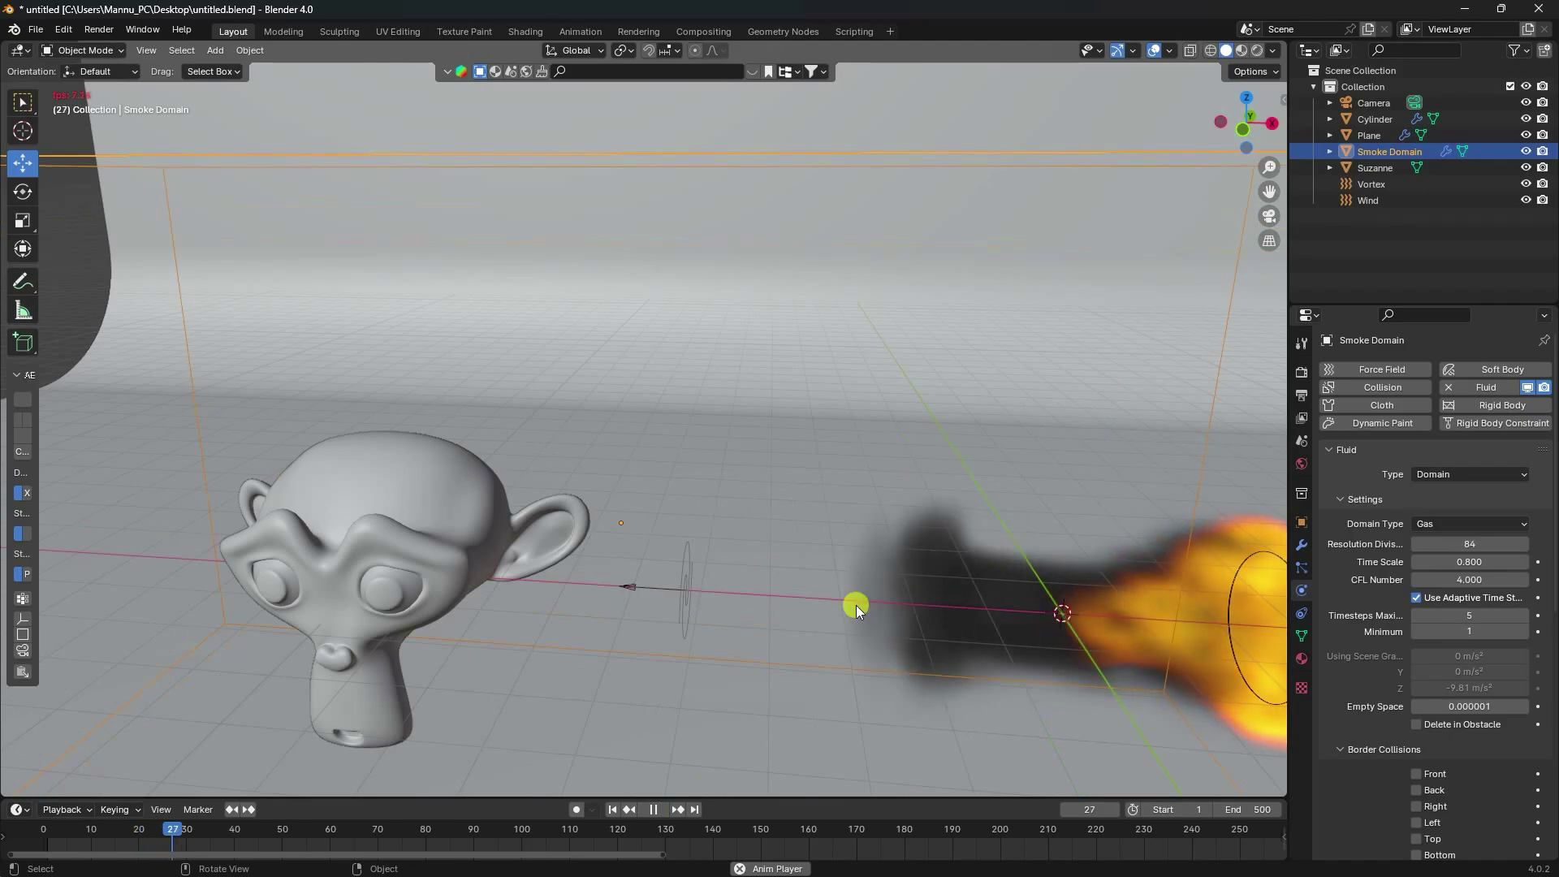
pyautogui.scroll(2, 856, 606)
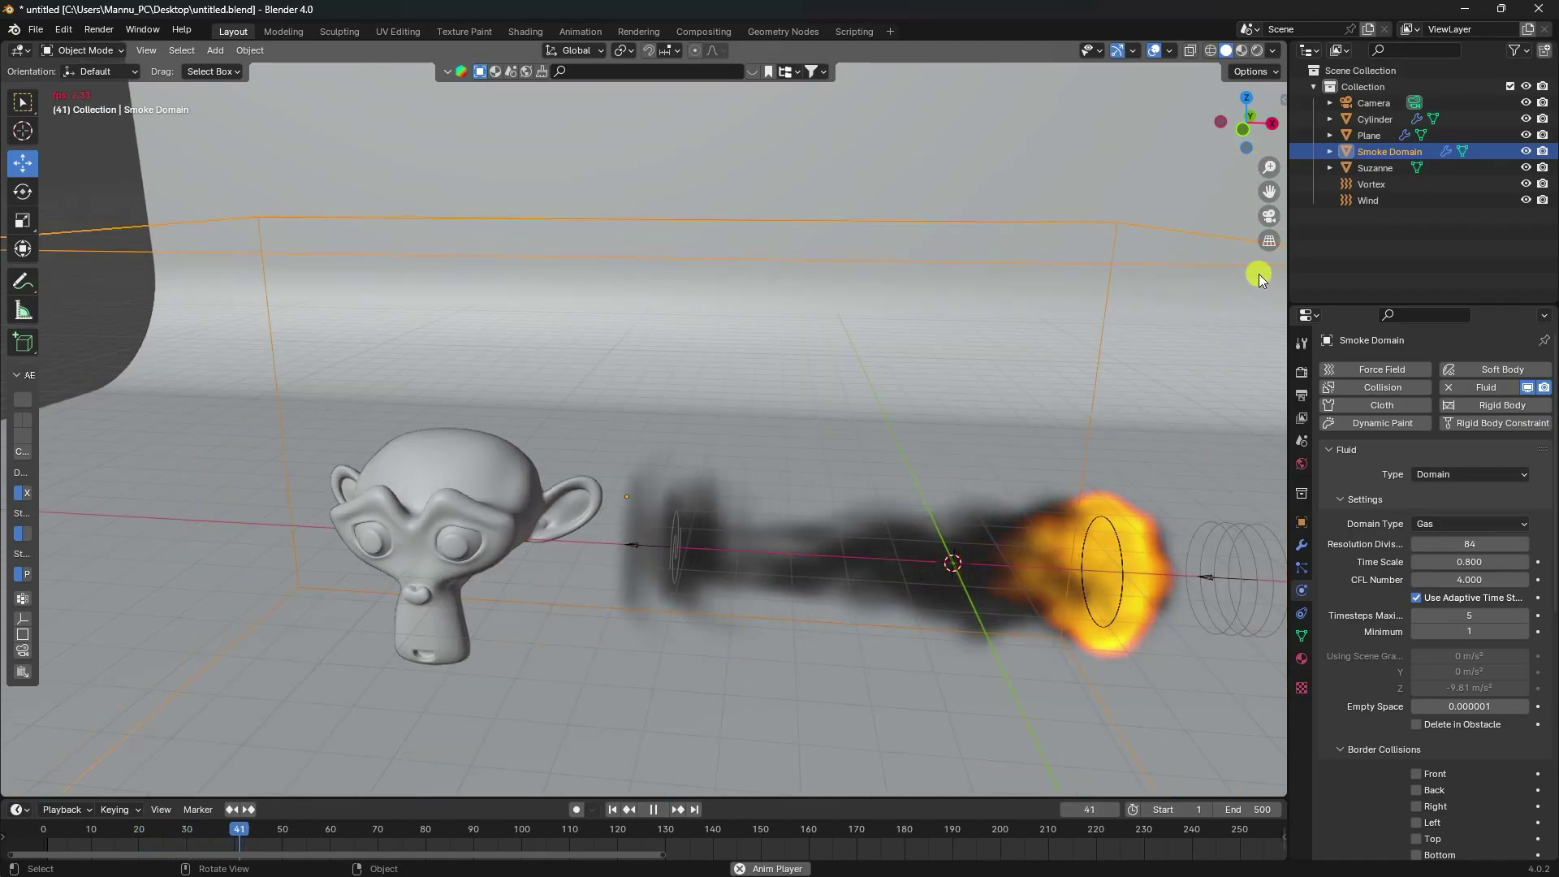
pyautogui.moveTo(1267, 187); pyautogui.dragTo(864, 573)
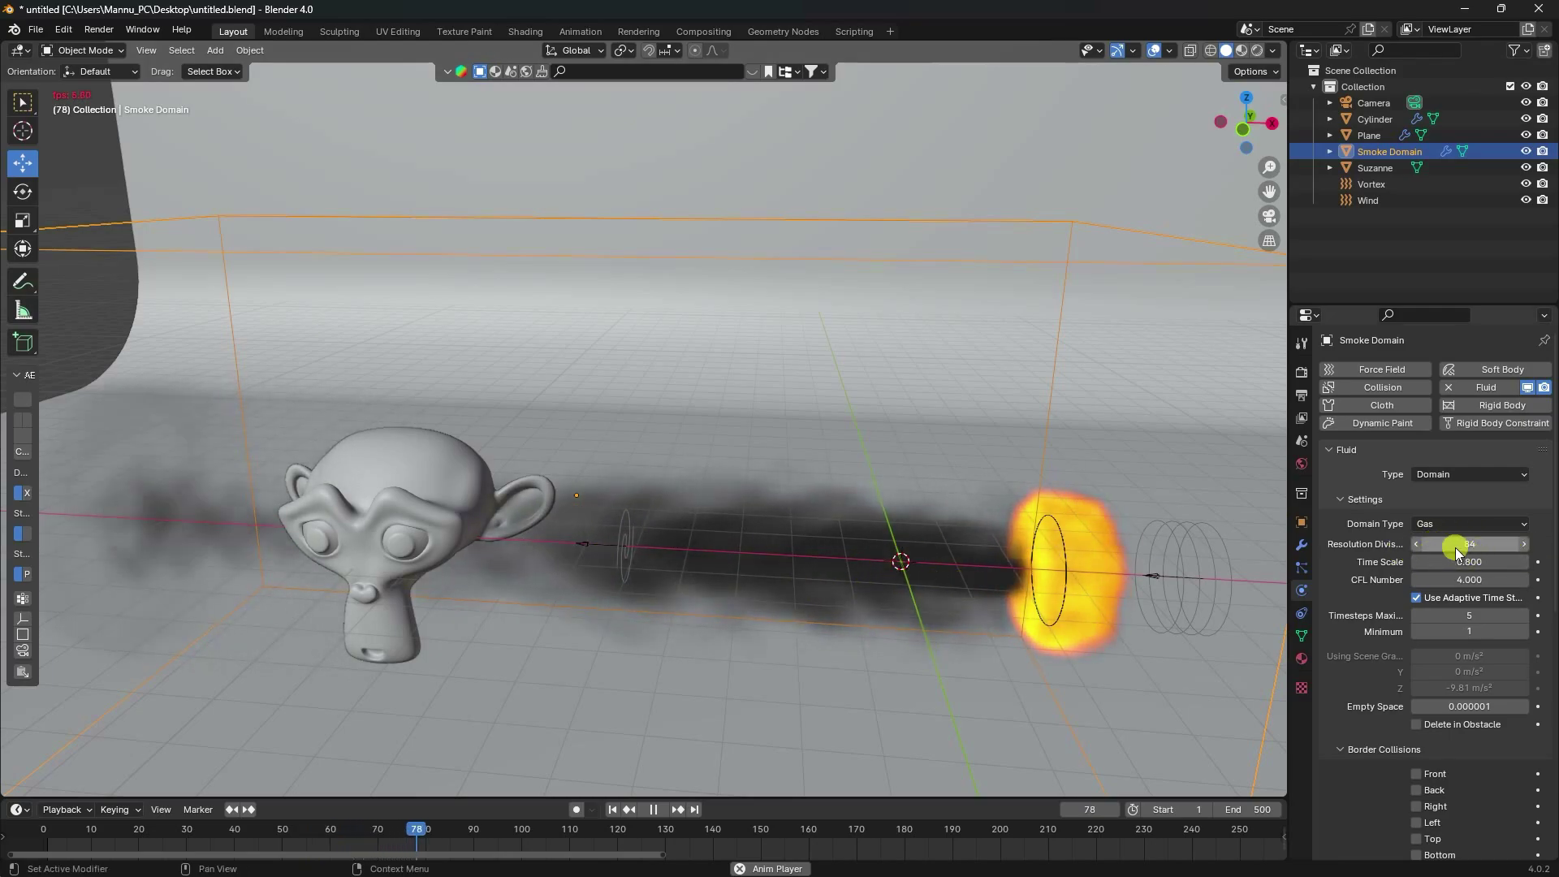
pyautogui.click(655, 809)
pyautogui.click(612, 810)
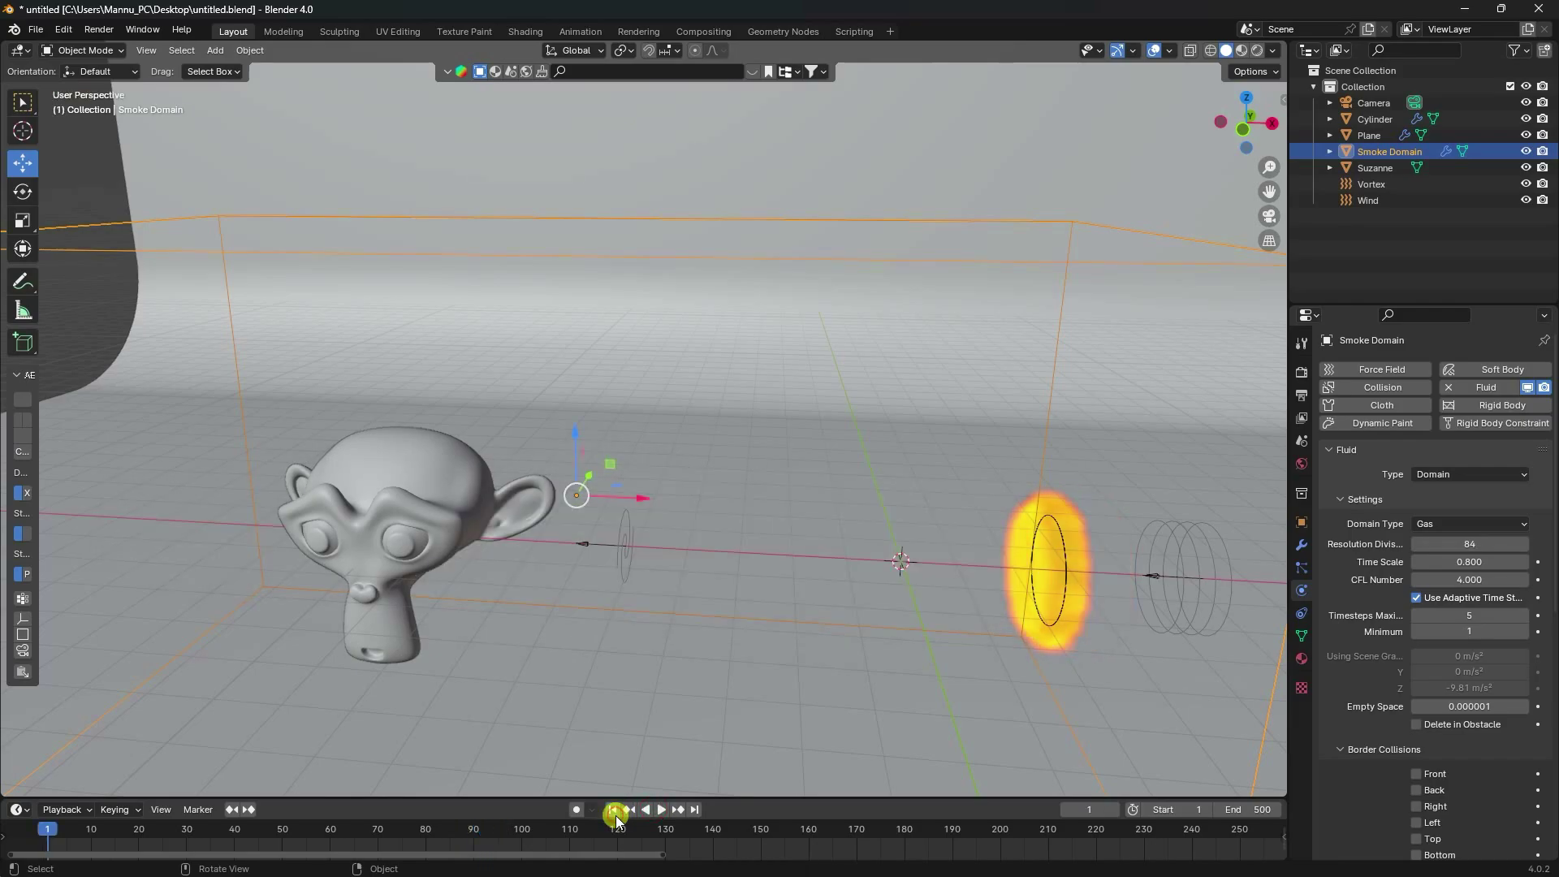
# Add a Turbulence force field with strength 5, moved about 5.35 m along negative X beside the vortex.
pyautogui.click(215, 51)
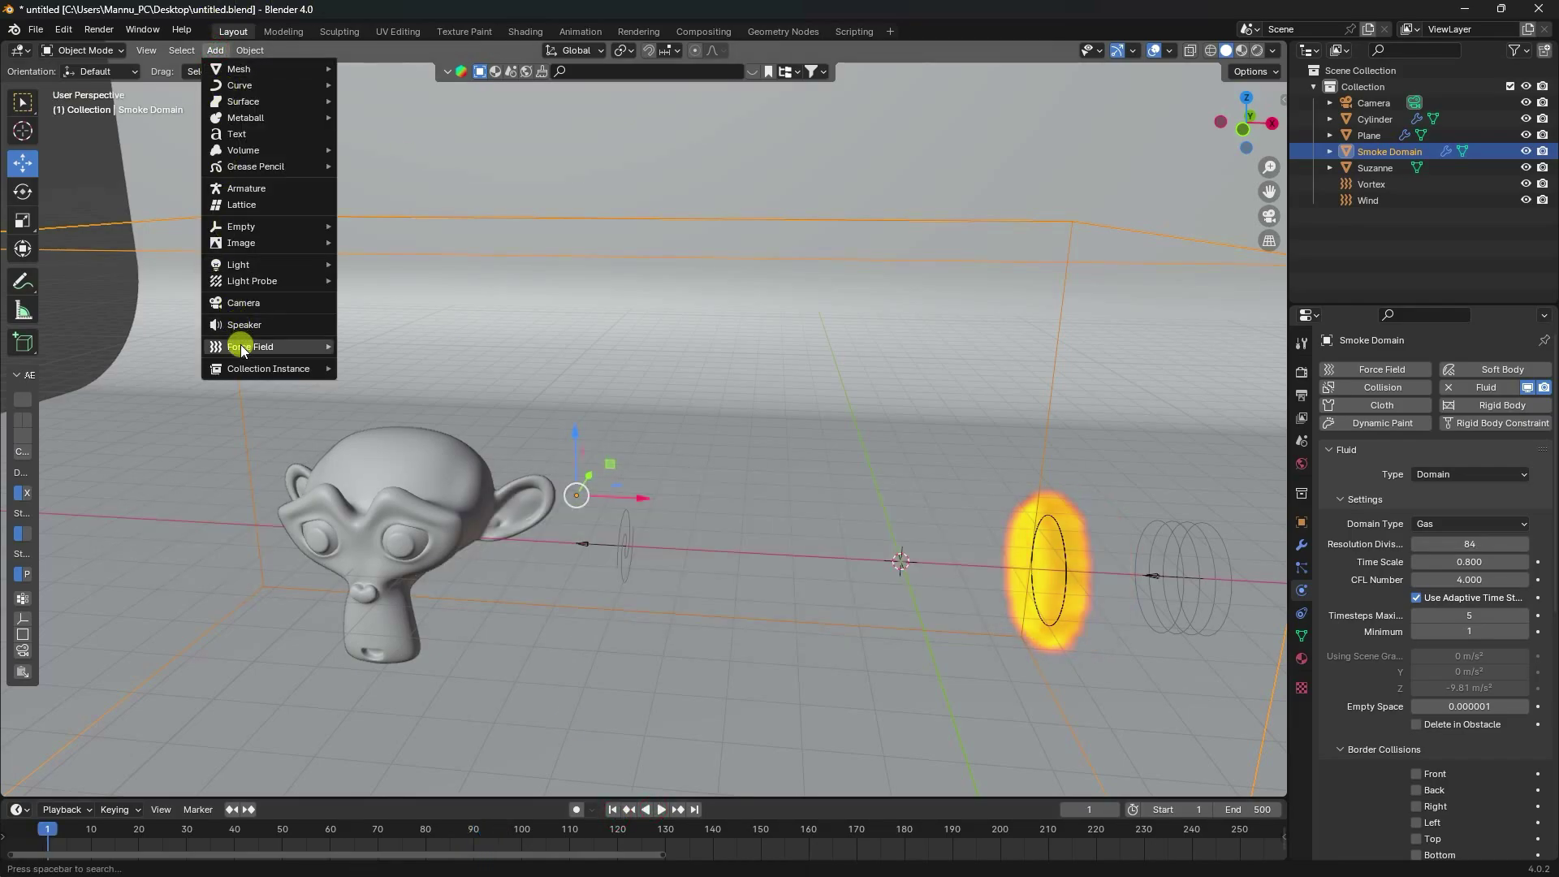
pyautogui.moveTo(240, 344)
pyautogui.click(386, 525)
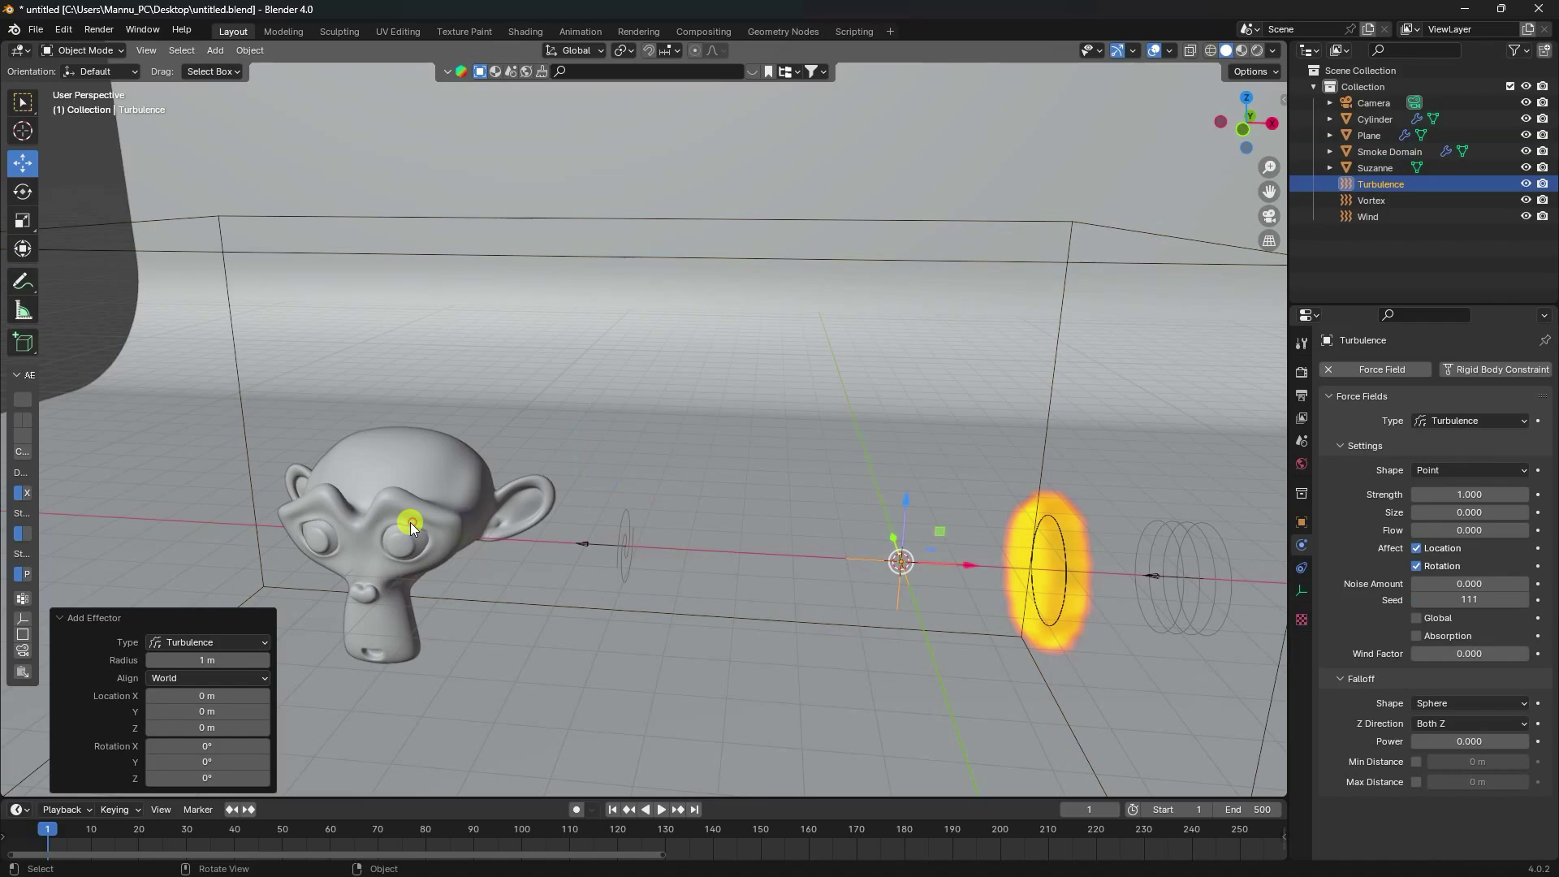
pyautogui.moveTo(966, 560); pyautogui.dragTo(678, 547)
pyautogui.click(1470, 494)
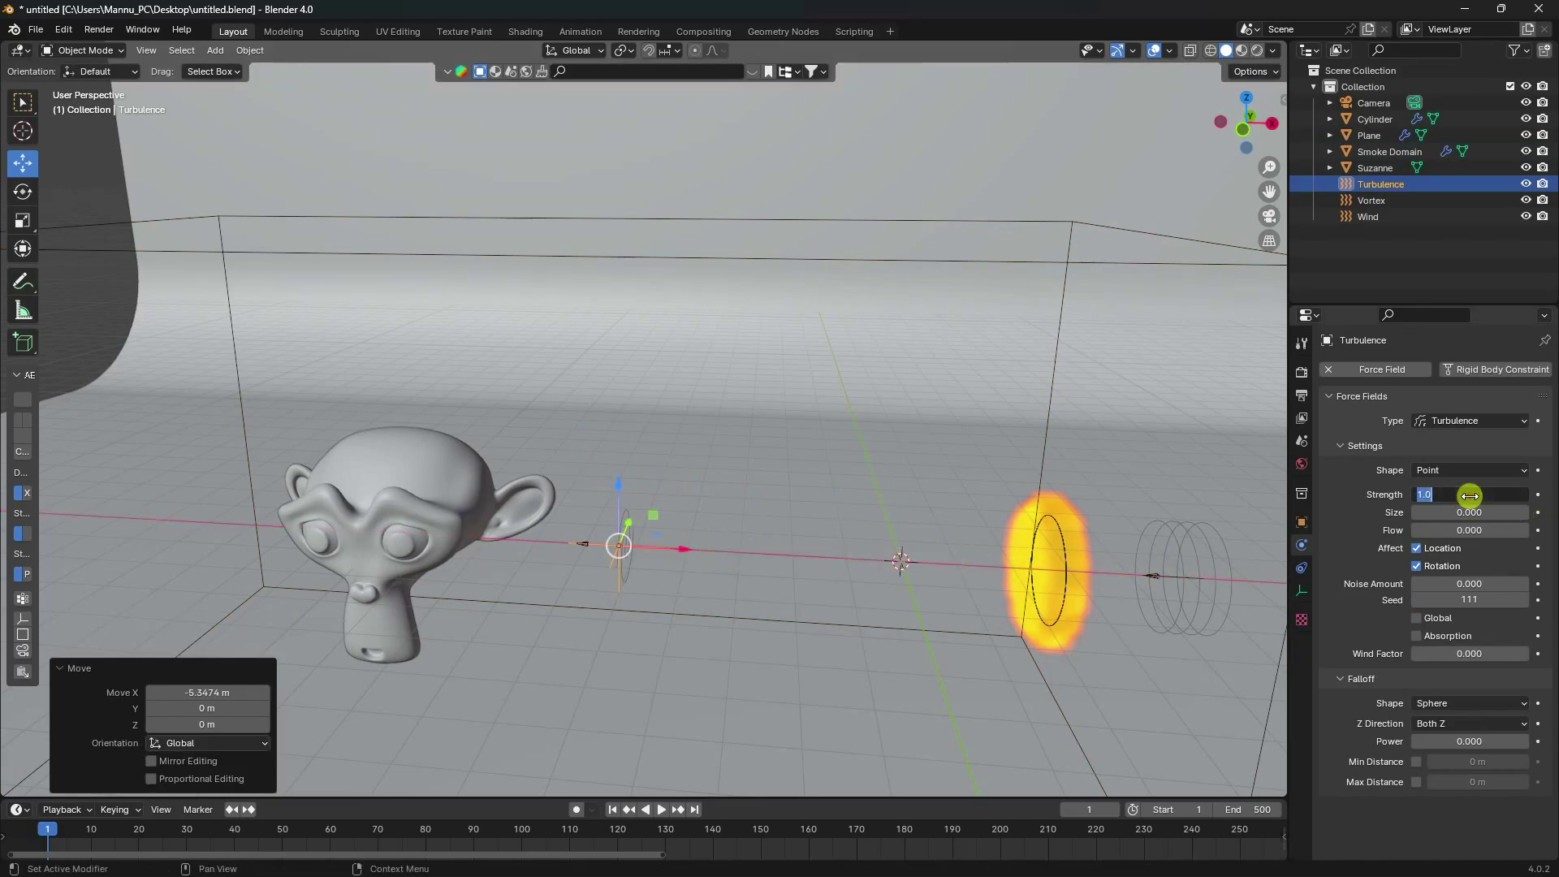
pyautogui.press('Return')
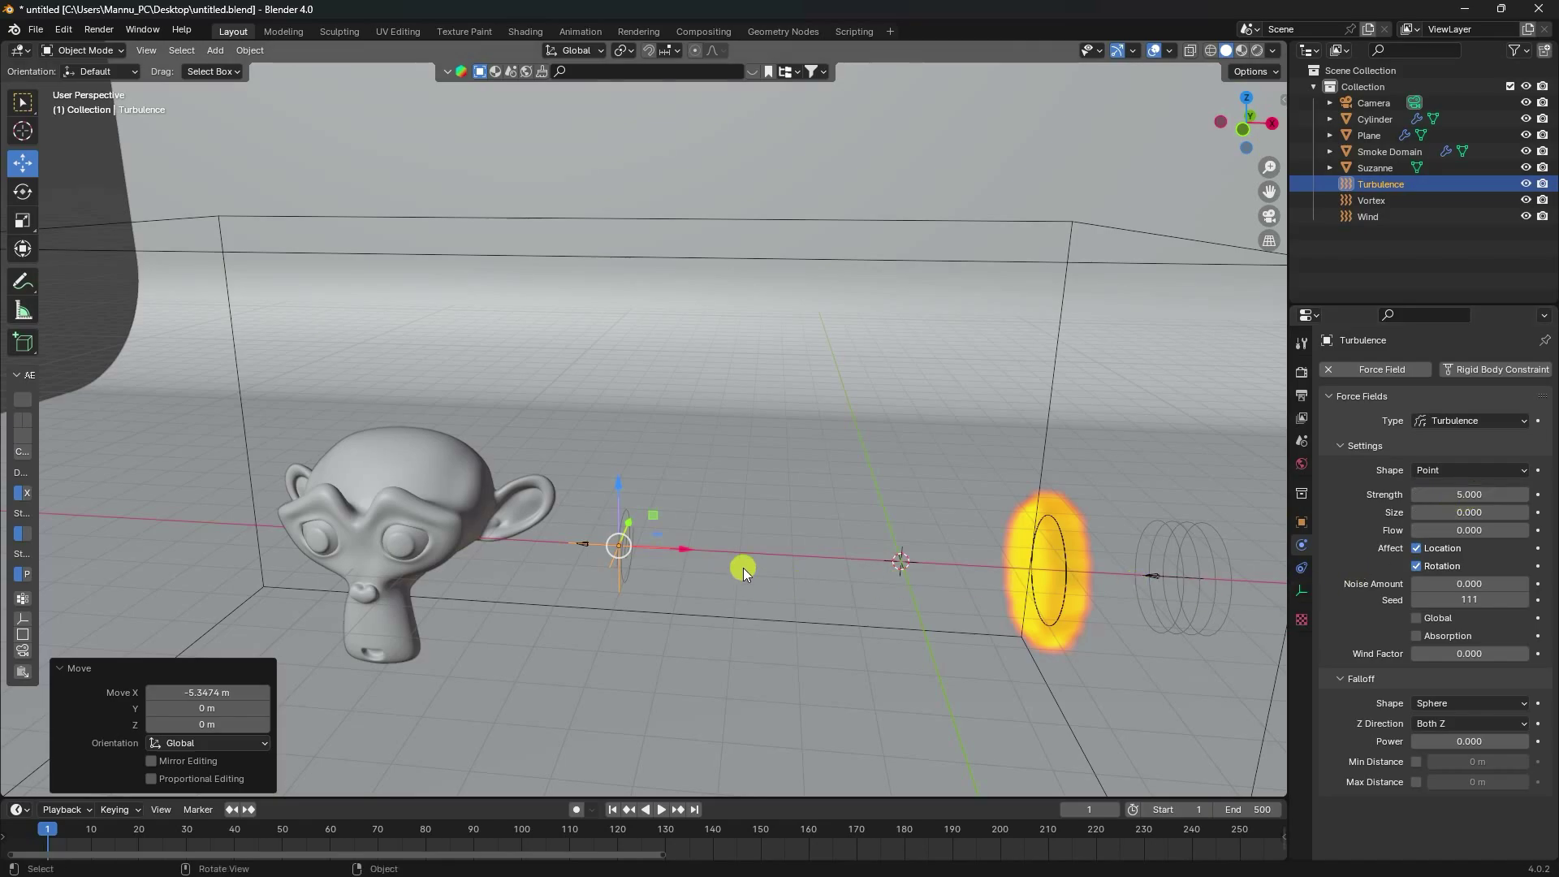
# Add Fluid physics to the monkey head and set its type to Effector.
pyautogui.click(433, 467)
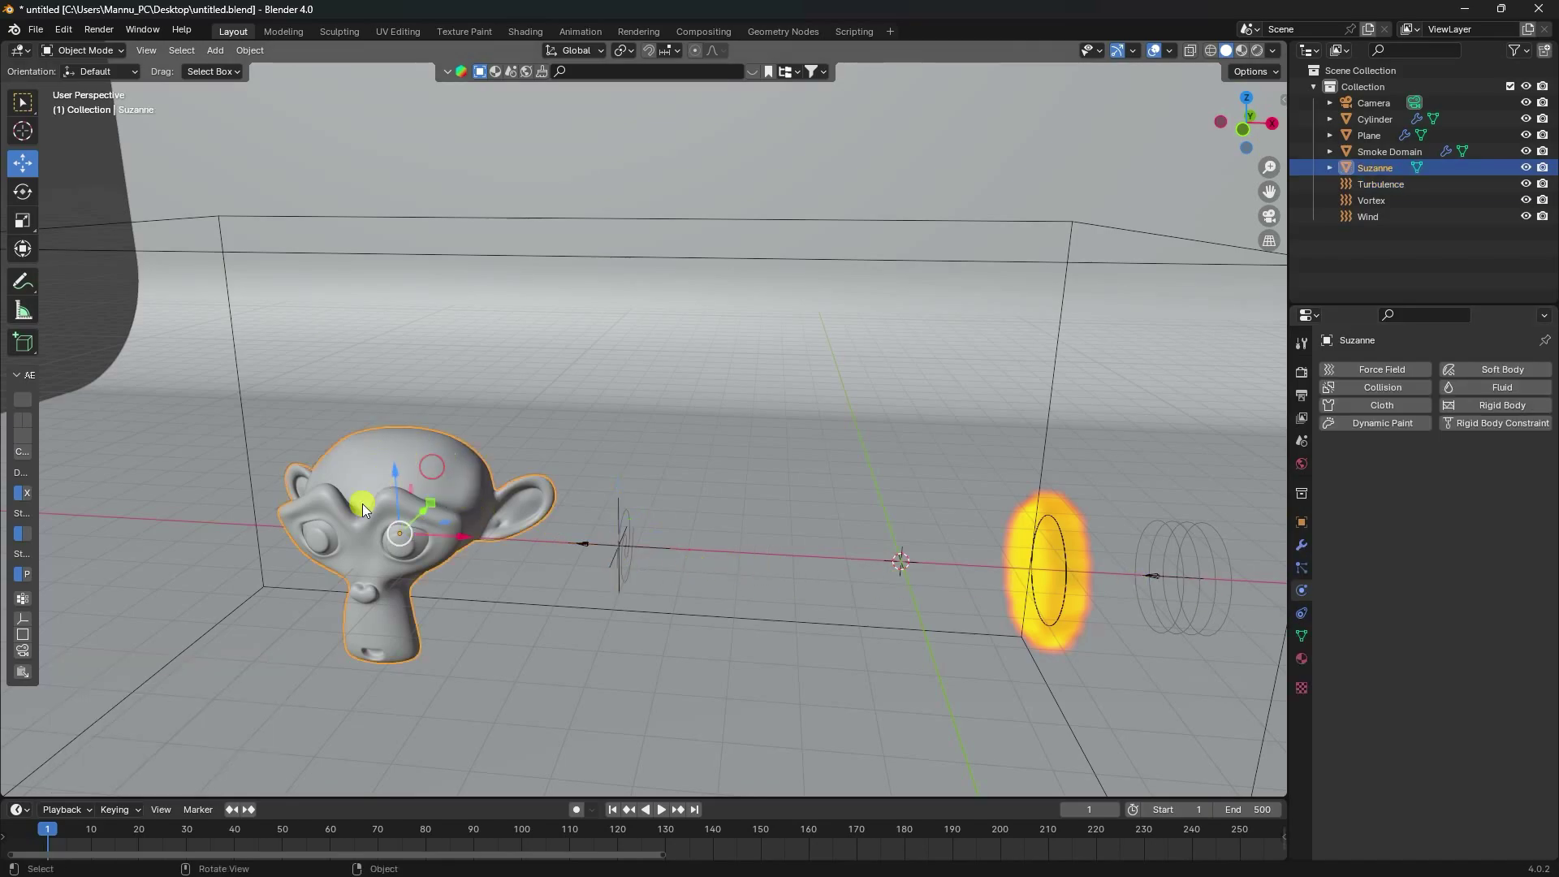
pyautogui.click(1468, 390)
pyautogui.click(1454, 475)
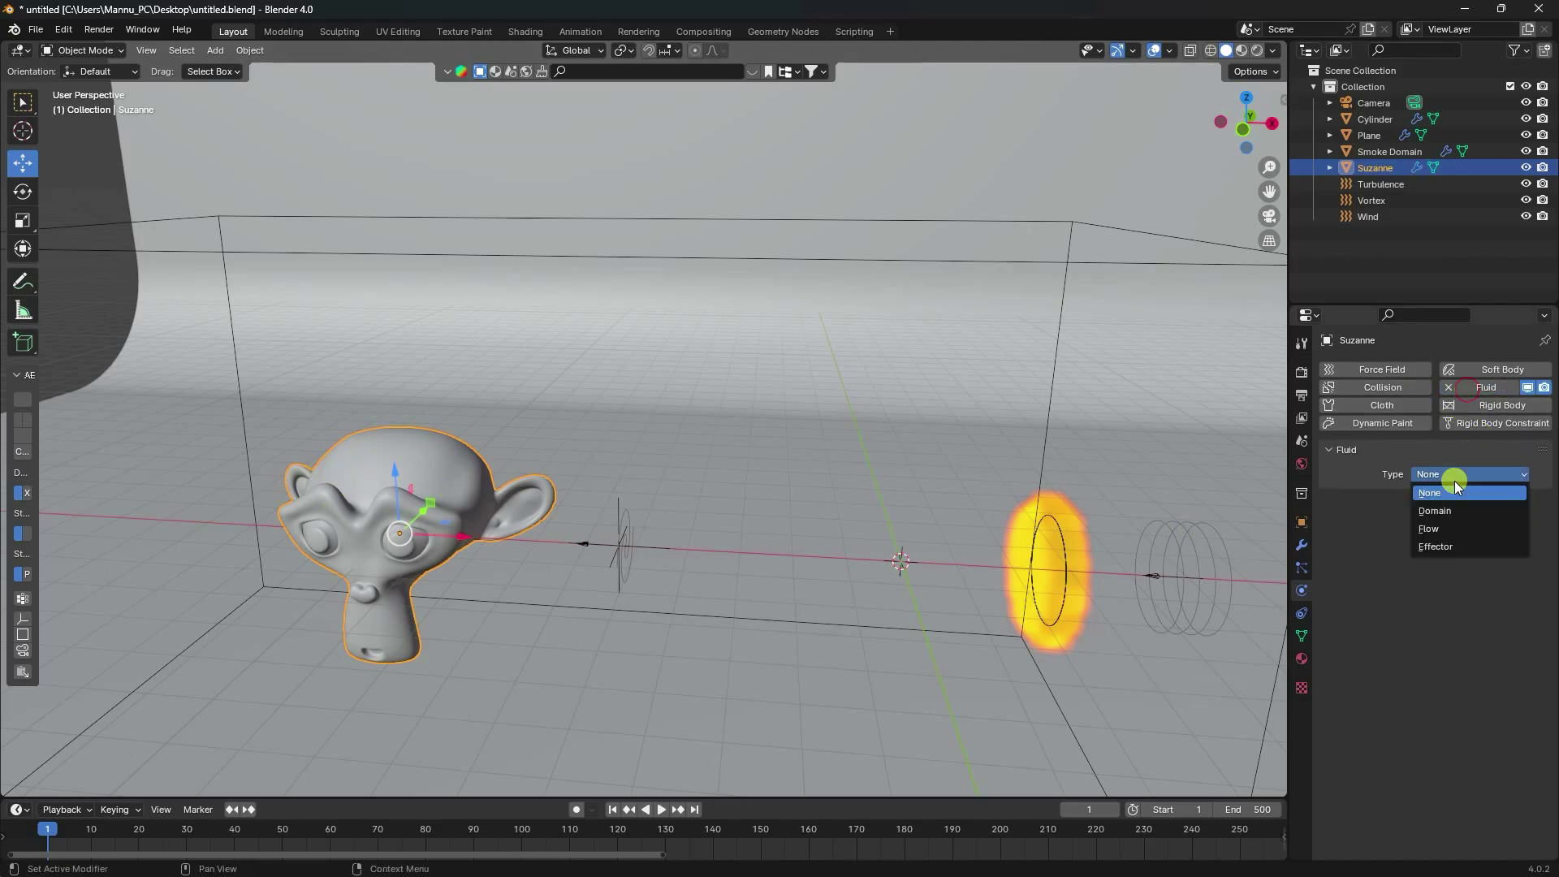
pyautogui.click(1435, 546)
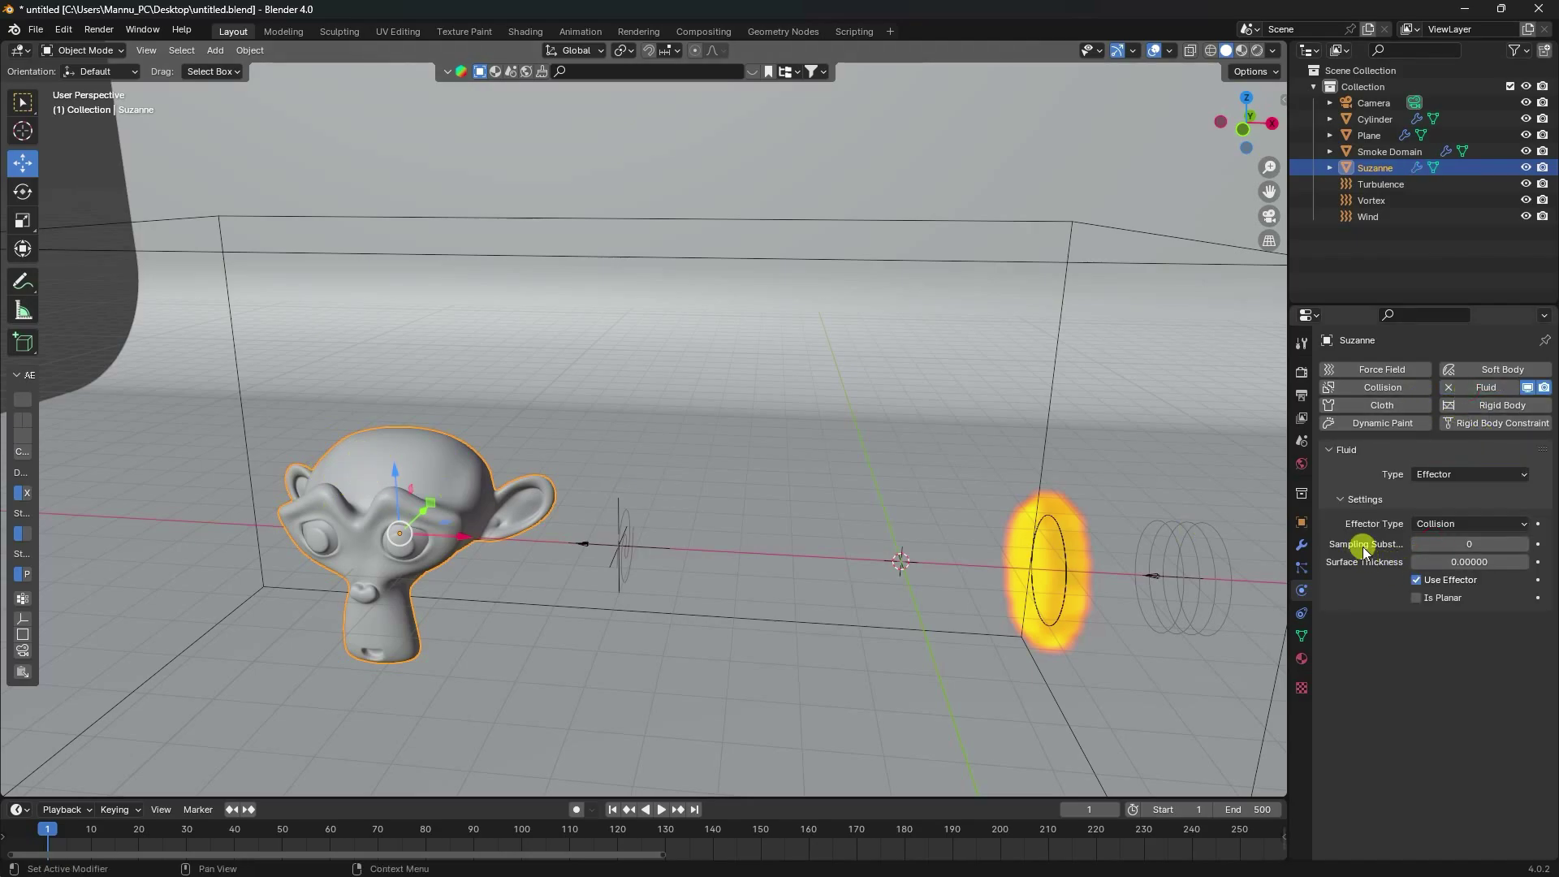
# Set the monkey head effector's sampling substeps to 2 and its surface thickness to 0.0001.
pyautogui.click(1527, 545)
pyautogui.click(1525, 545)
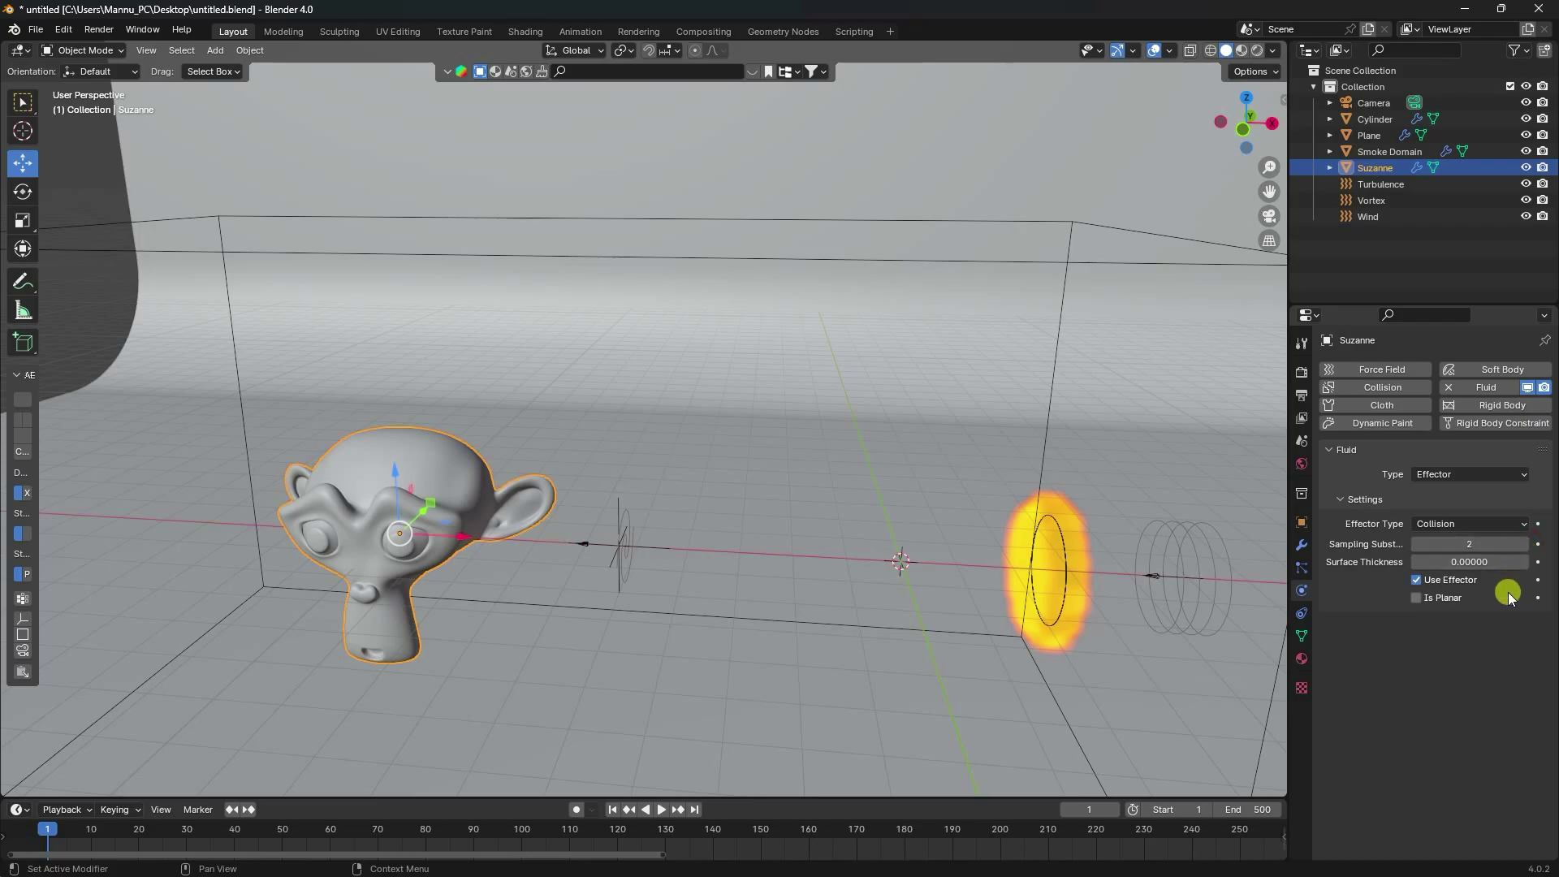
pyautogui.click(1496, 562)
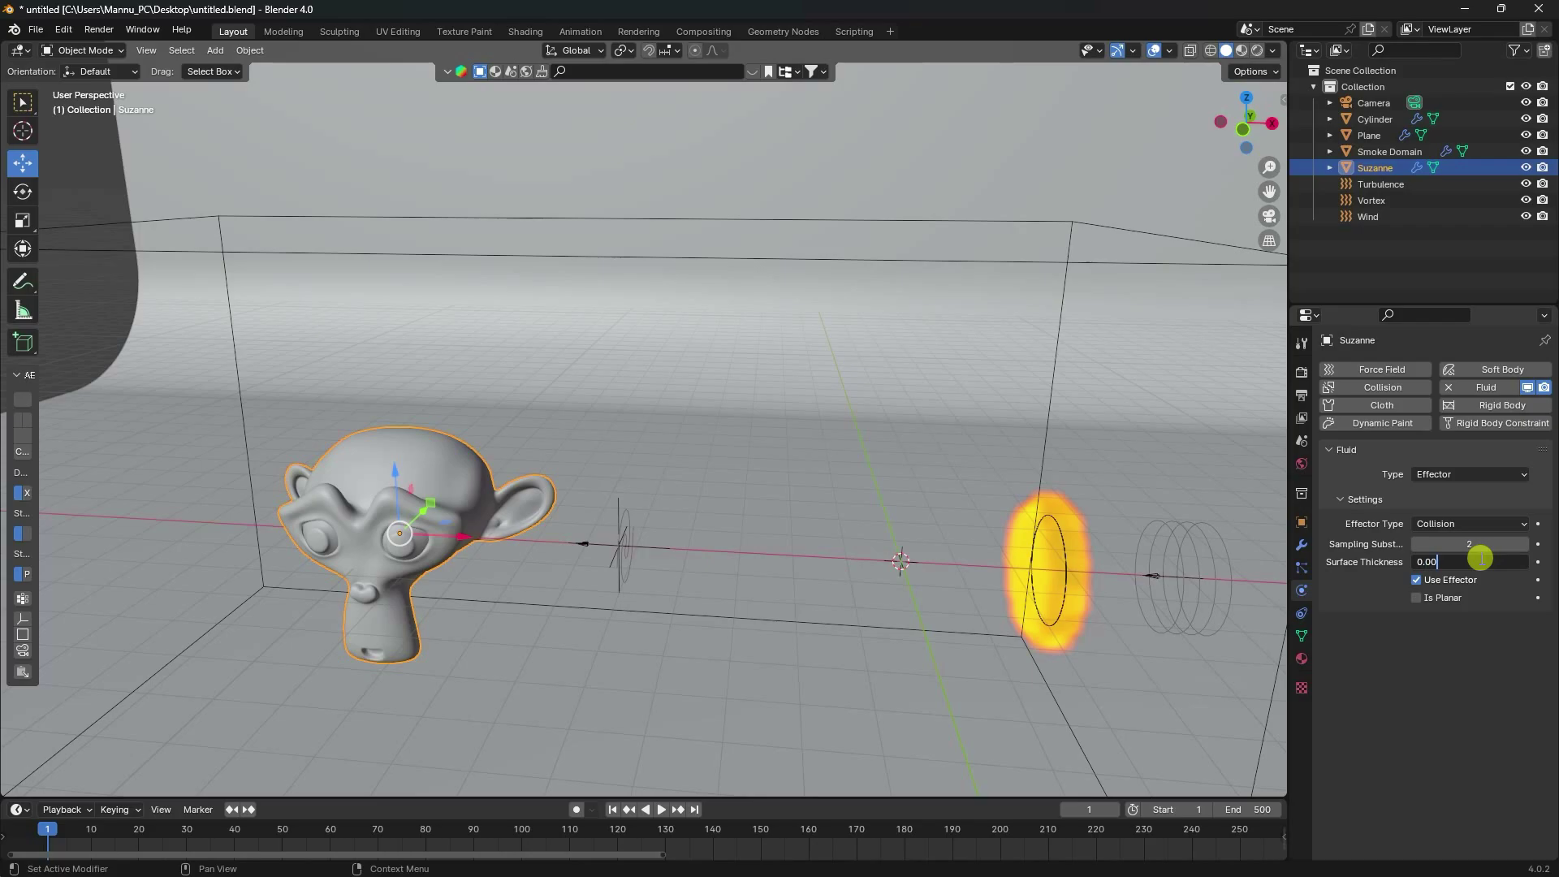
pyautogui.write('0.0001')
pyautogui.press('Return')
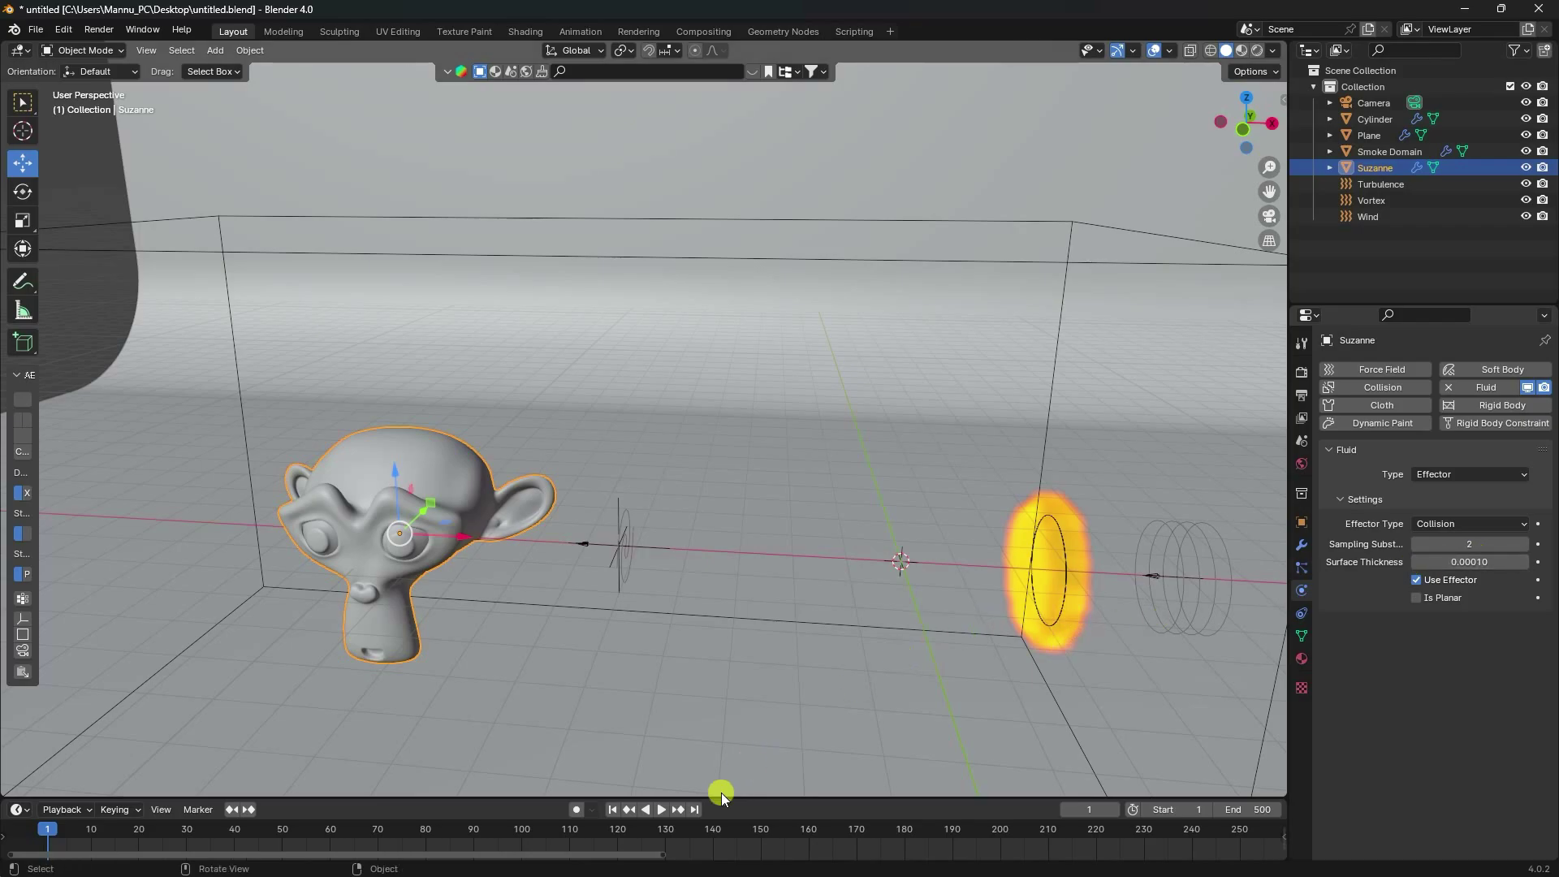
# Play the simulation to check the smoke colliding with the monkey head, and return to the first frame.
pyautogui.click(656, 810)
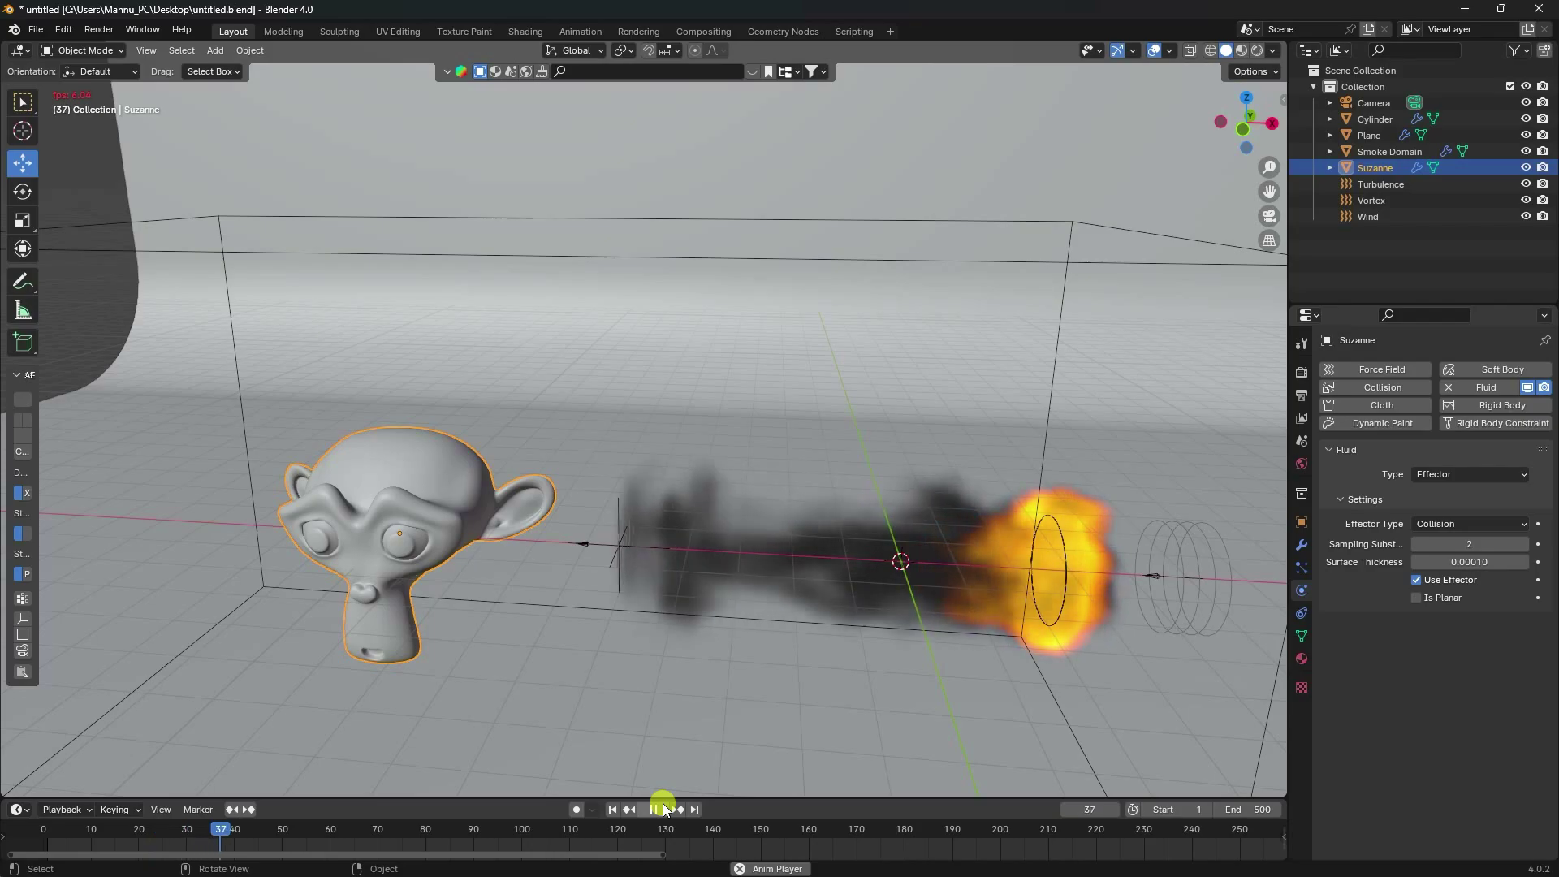
pyautogui.moveTo(469, 573); pyautogui.dragTo(485, 420, button='middle')
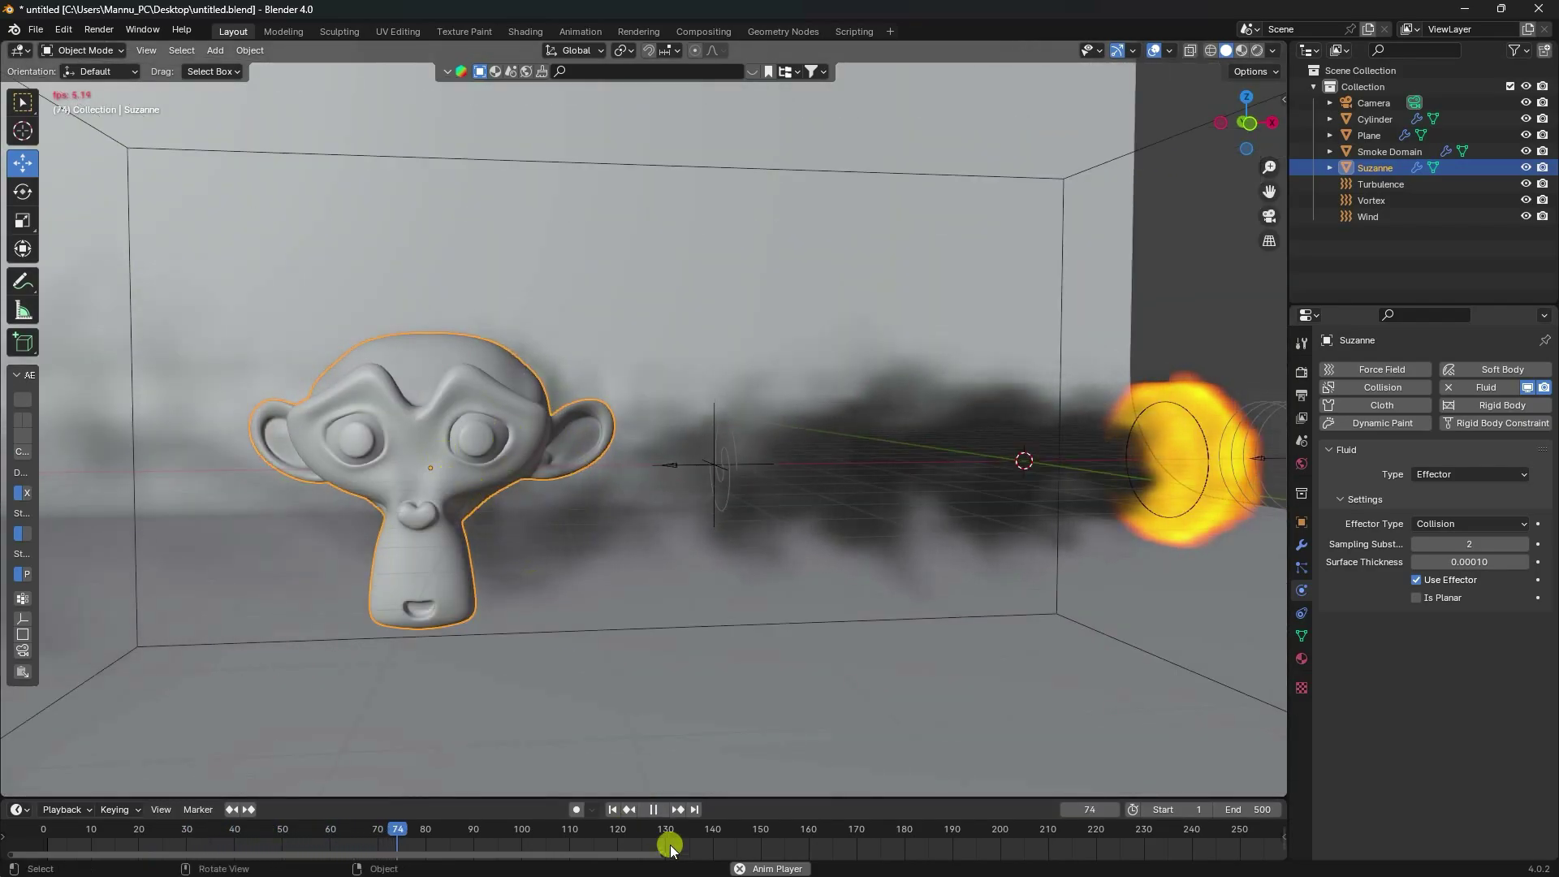
pyautogui.click(654, 810)
pyautogui.click(613, 810)
# Keyframe the monkey head's rotation at 0° on all axes at frame 1.
pyautogui.moveTo(664, 854); pyautogui.dragTo(1504, 872)
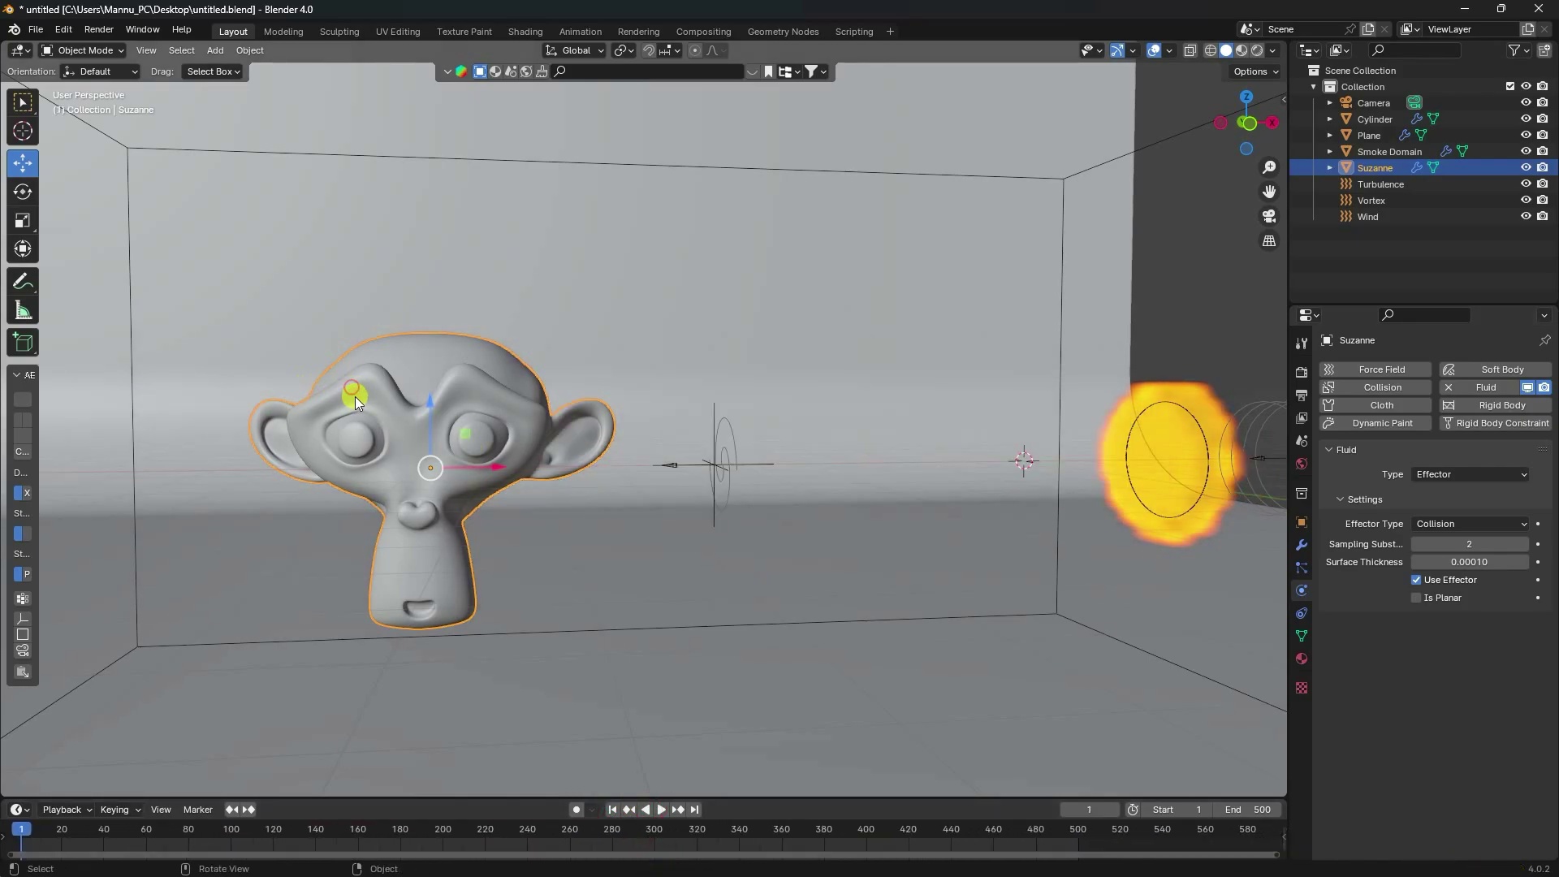
pyautogui.click(1302, 522)
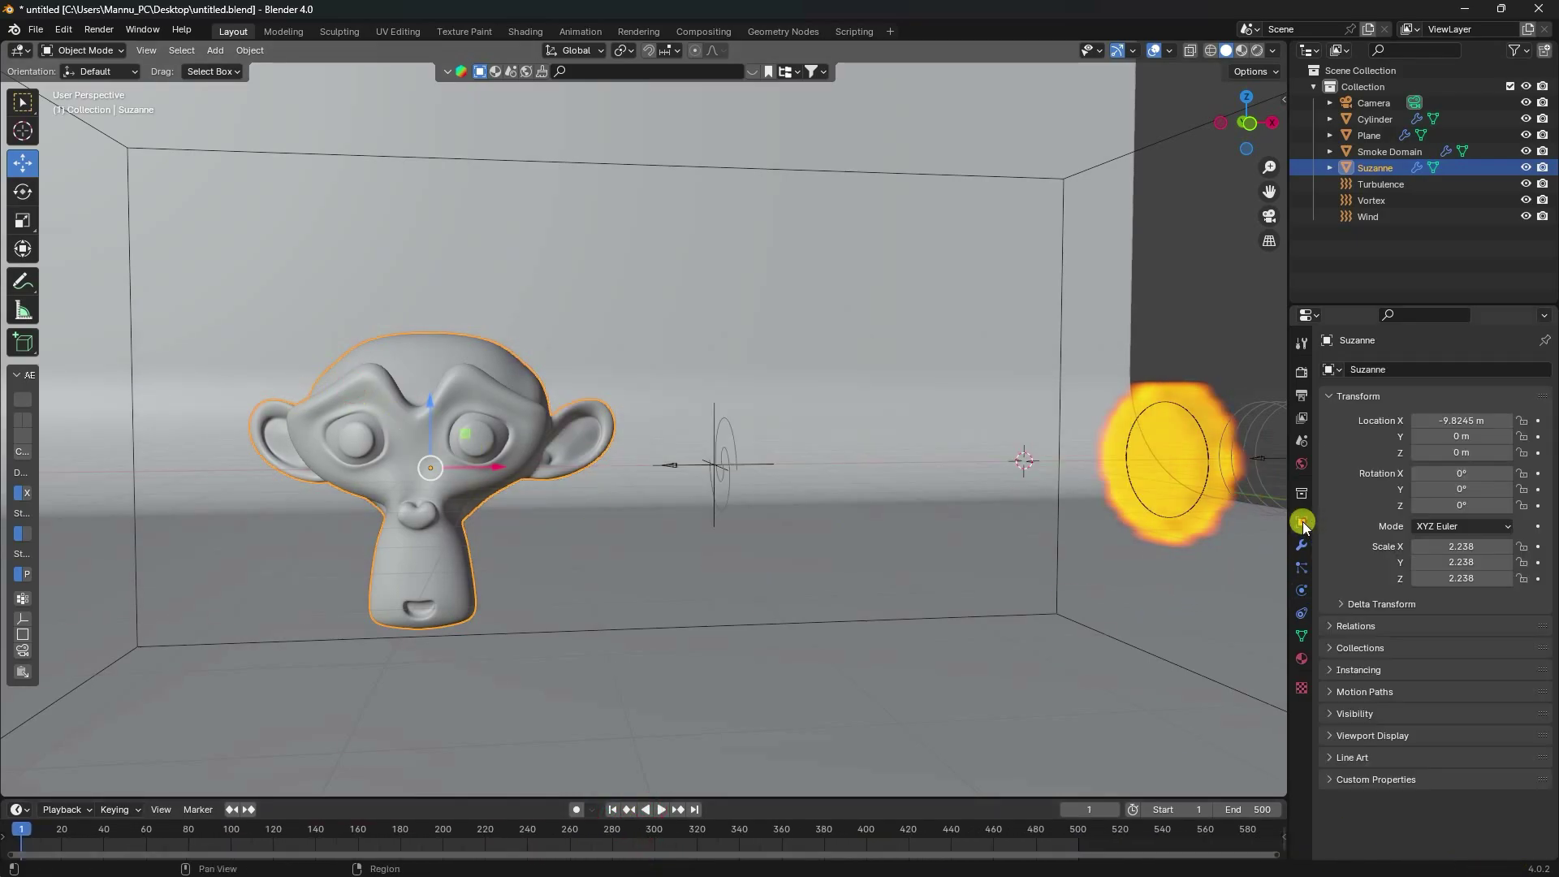
pyautogui.click(1540, 476)
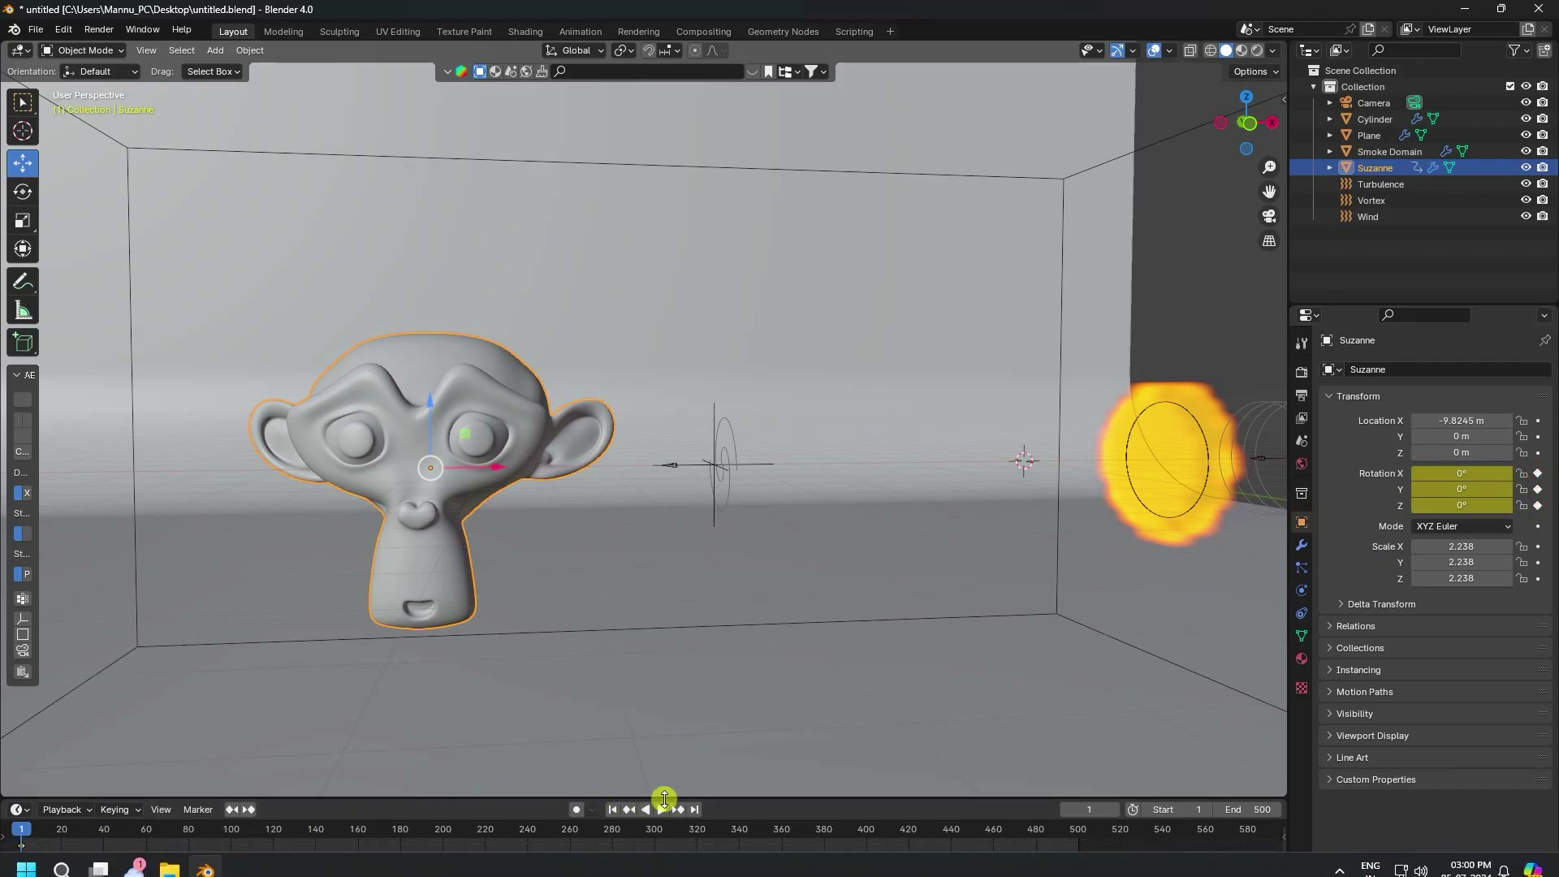
# At frame 500, set the monkey head's X, Y and Z rotation to 720° and keyframe it.
pyautogui.click(695, 810)
pyautogui.click(1473, 471)
pyautogui.click(1458, 488)
pyautogui.write('72')
pyautogui.click(1455, 506)
pyautogui.write('720')
pyautogui.press('Return')
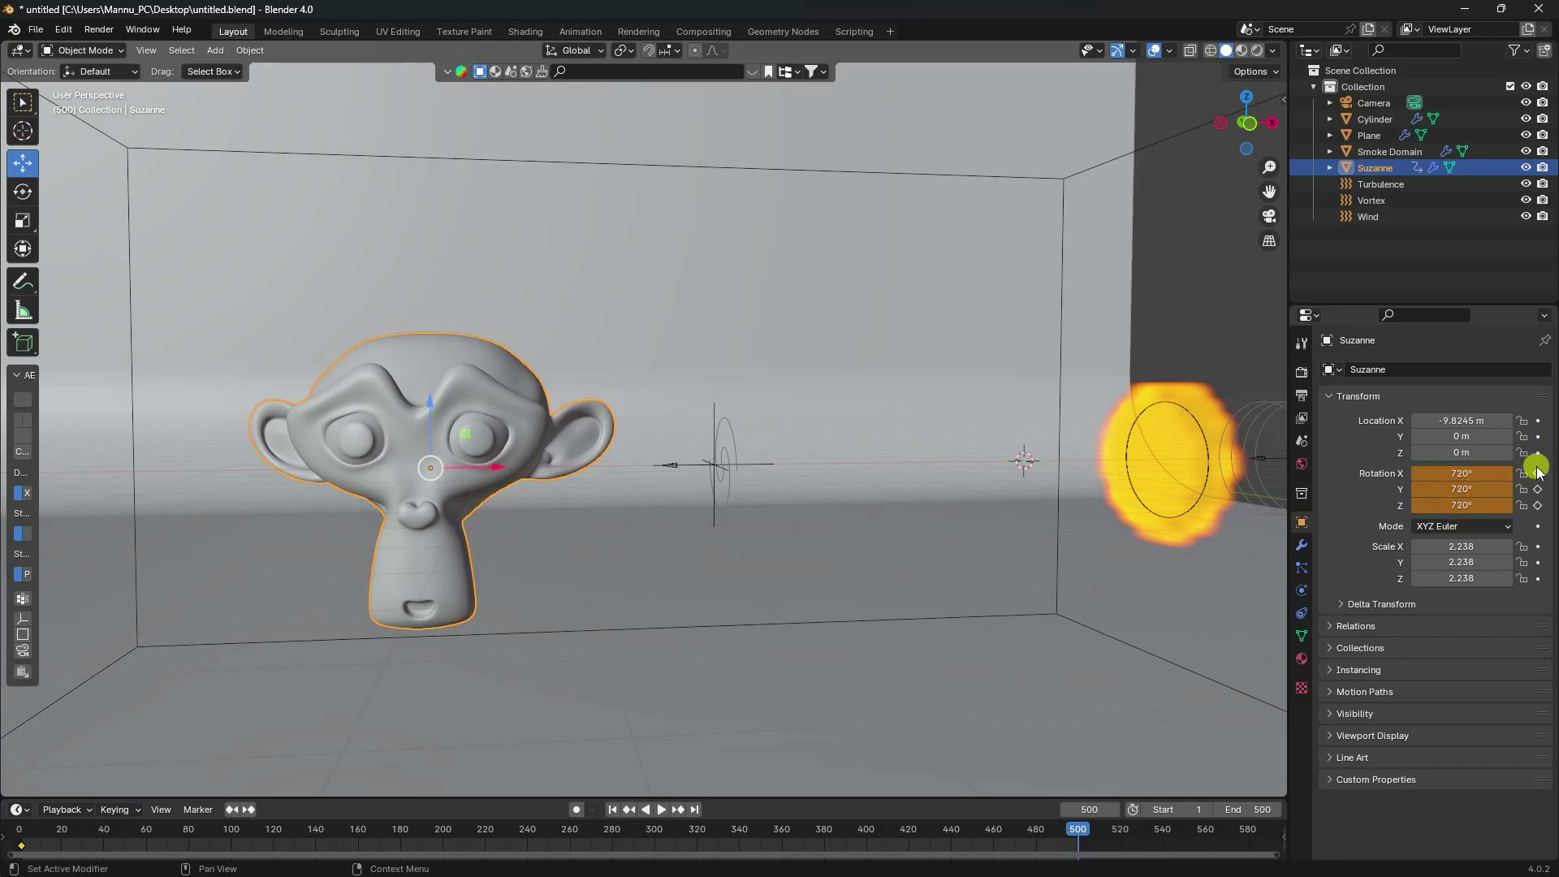
pyautogui.click(1539, 473)
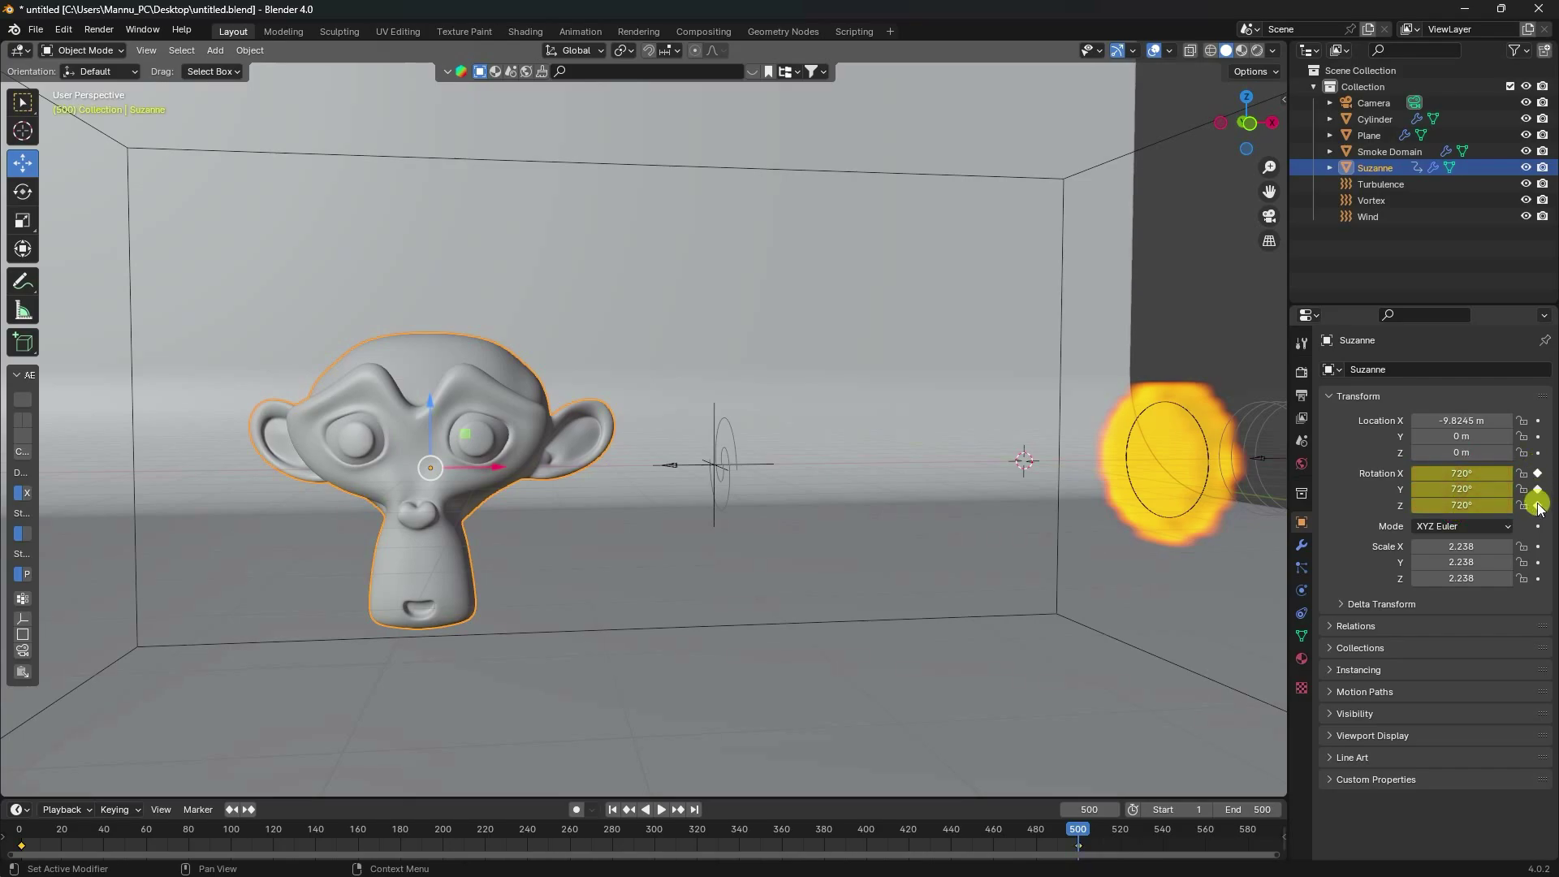
# Select the monkey head's rotation keyframes at frames 1 and 500 and change their interpolation type.
pyautogui.click(613, 810)
pyautogui.moveTo(1050, 800); pyautogui.dragTo(1079, 734)
pyautogui.moveTo(1138, 813); pyautogui.dragTo(18, 786)
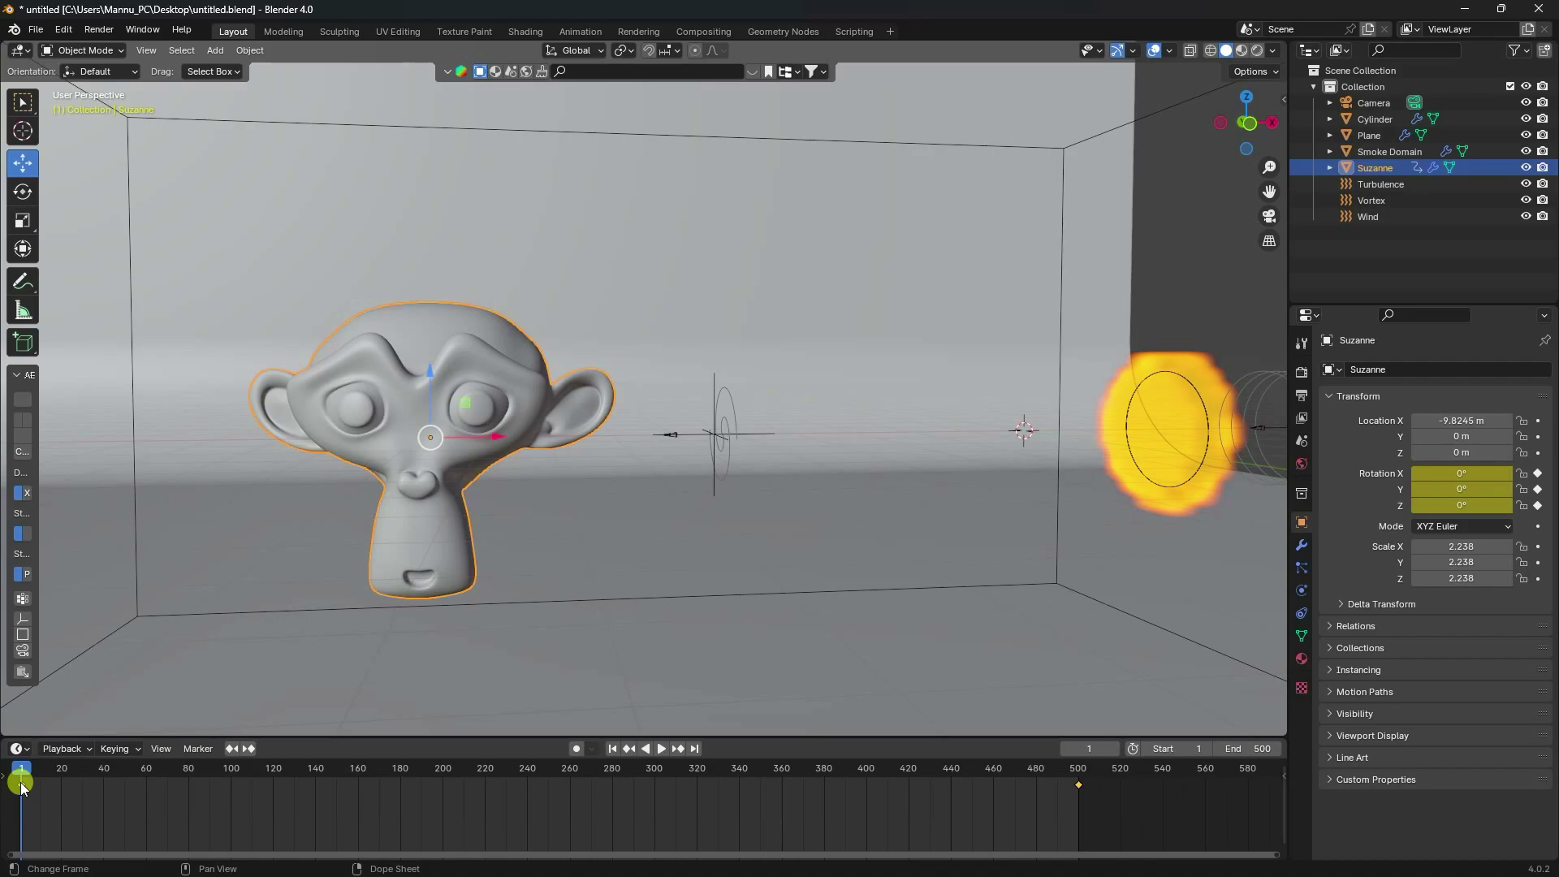
pyautogui.press('t')
pyautogui.click(42, 768)
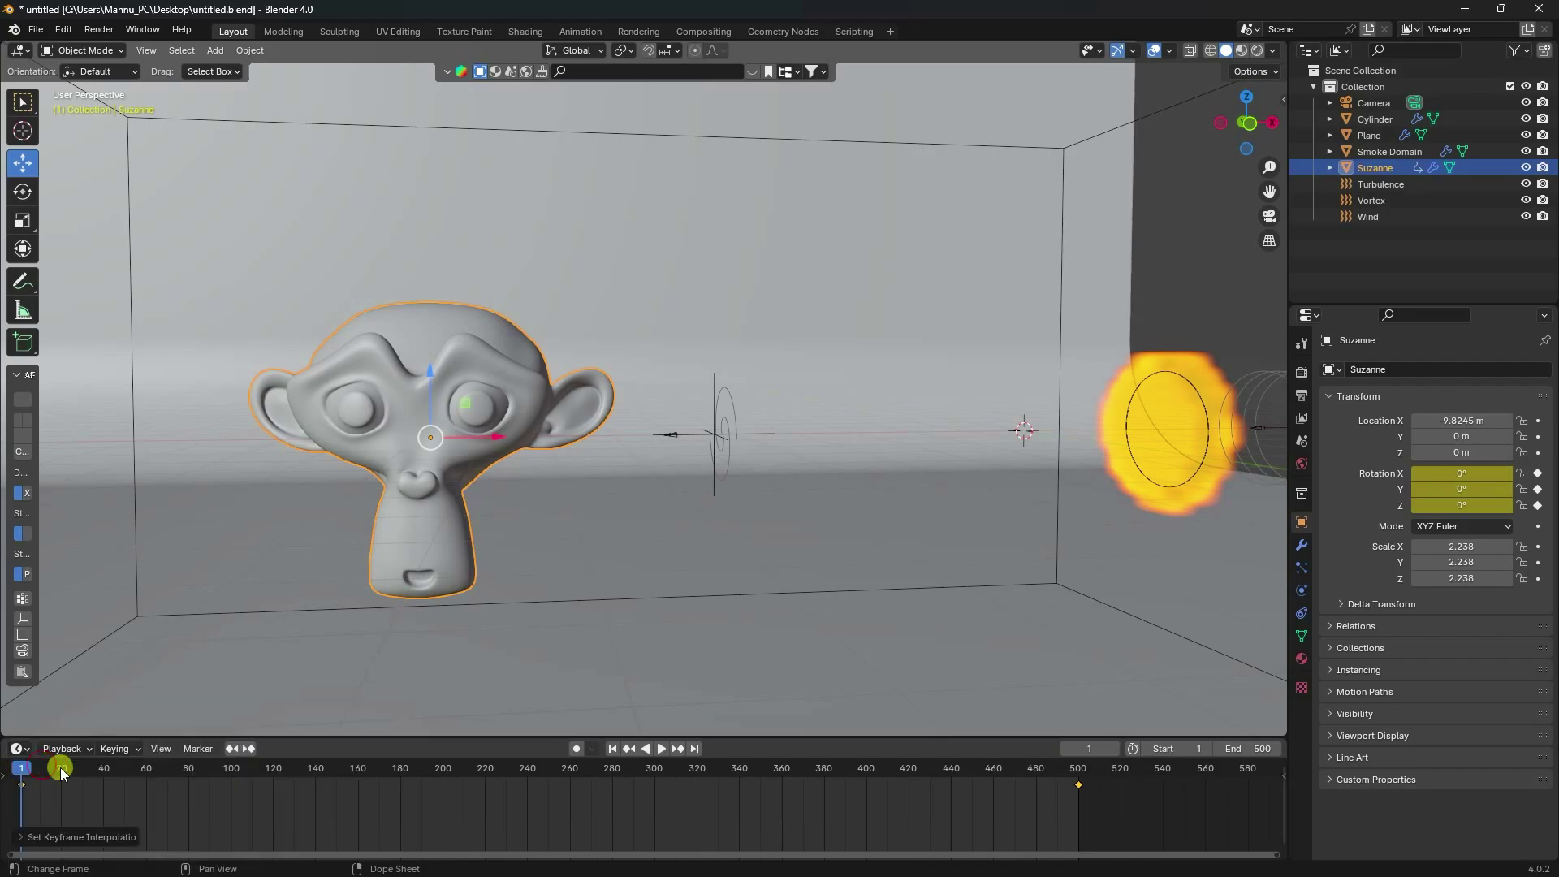
# Play the animation to check the monkey head's rotation, and return to the first frame.
pyautogui.click(655, 748)
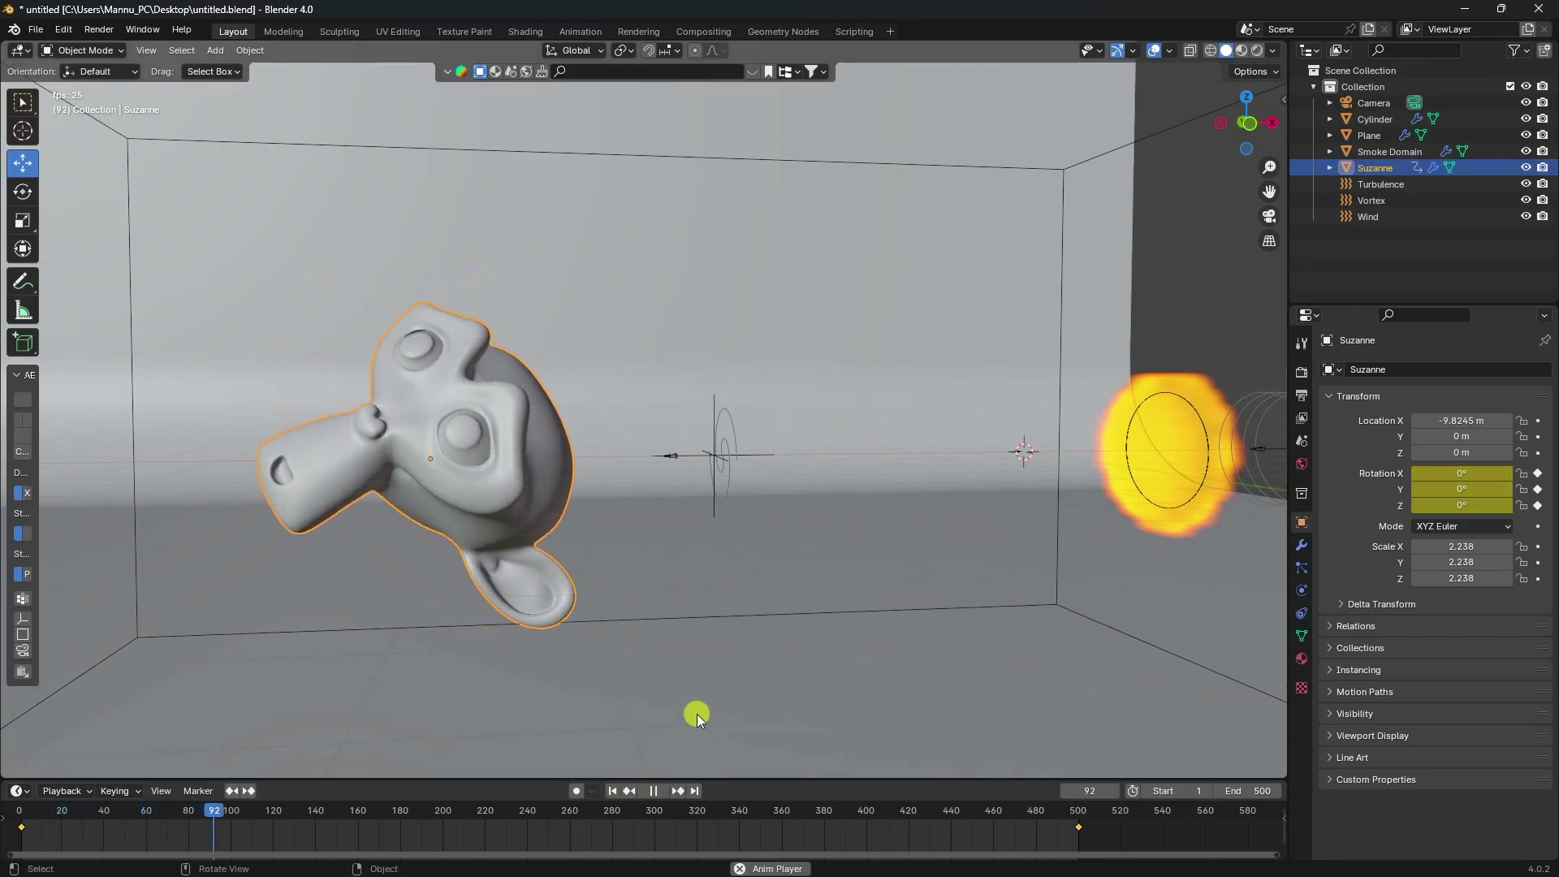
pyautogui.click(652, 791)
pyautogui.click(613, 791)
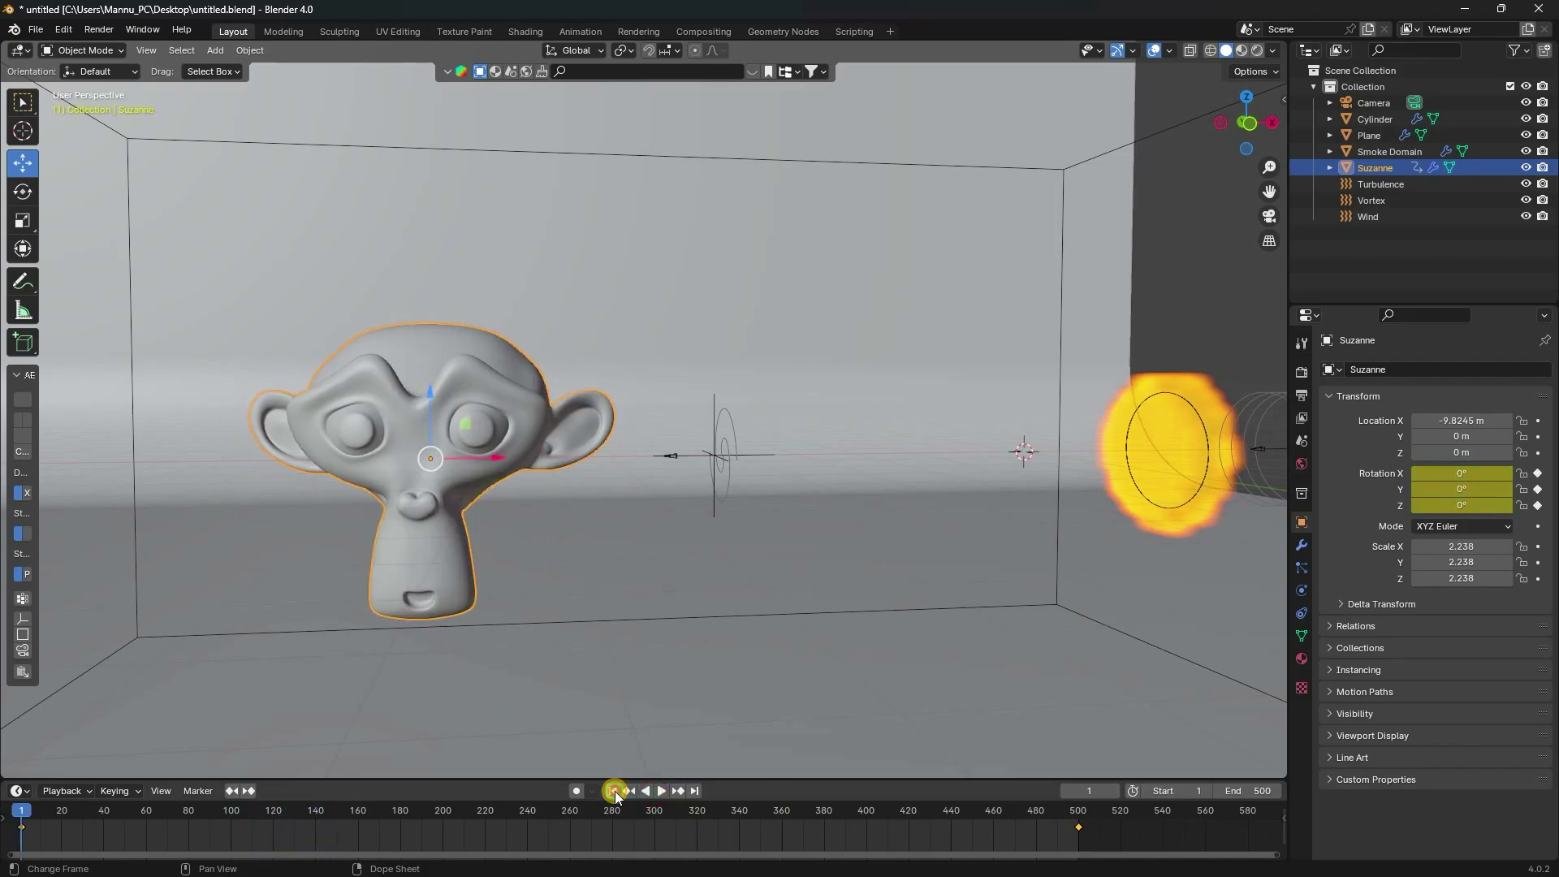
# Set the Smoke Domain's resolution divisions to 128 and go to its cache settings.
pyautogui.click(1380, 136)
pyautogui.click(1386, 154)
pyautogui.click(1302, 591)
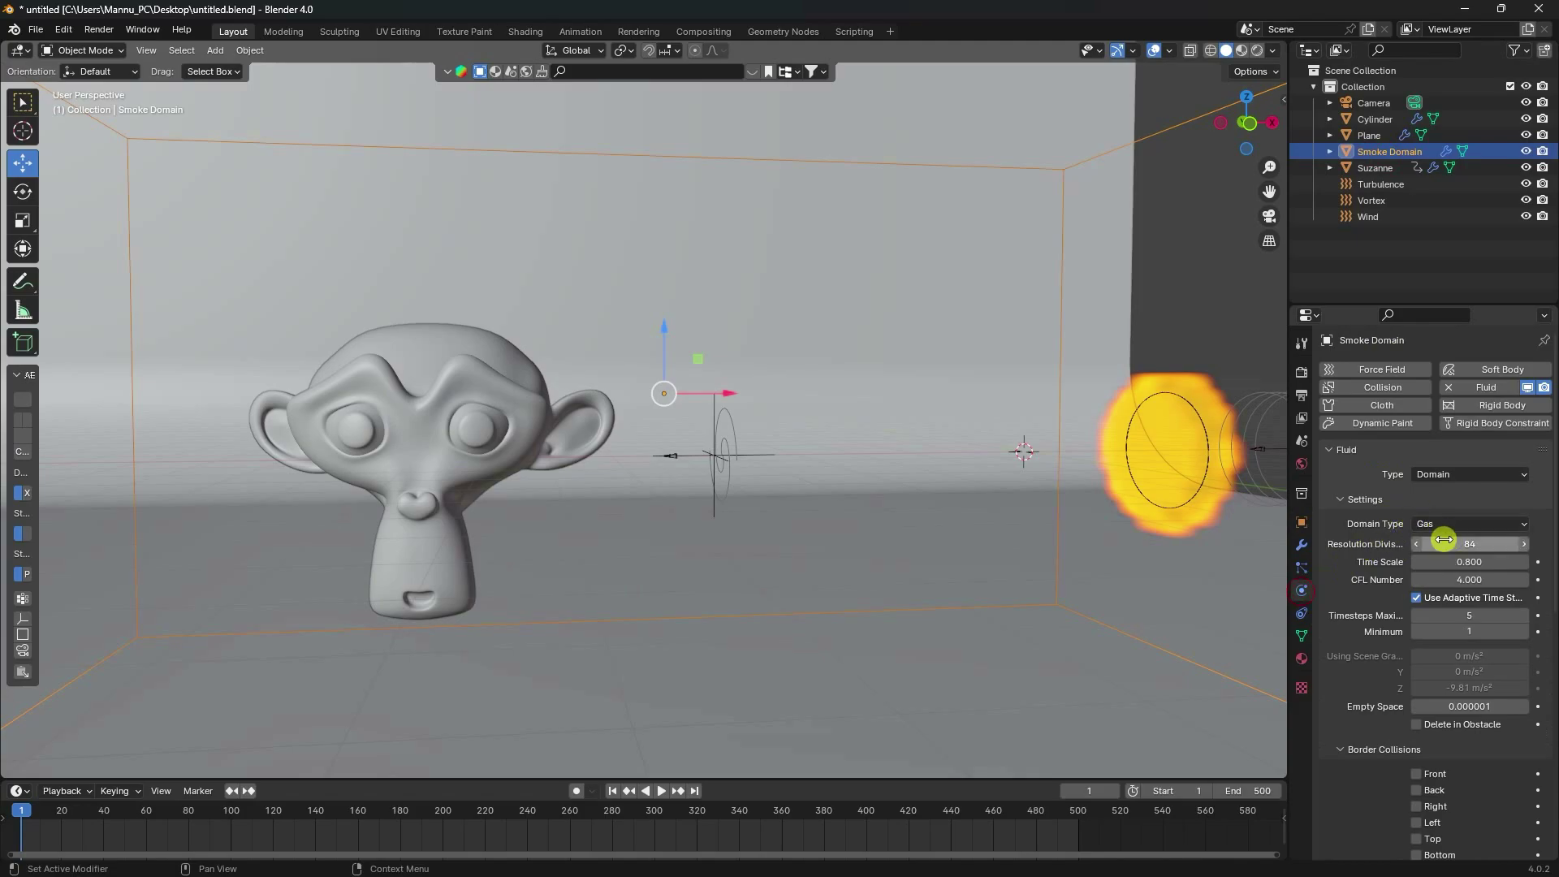
pyautogui.click(1451, 543)
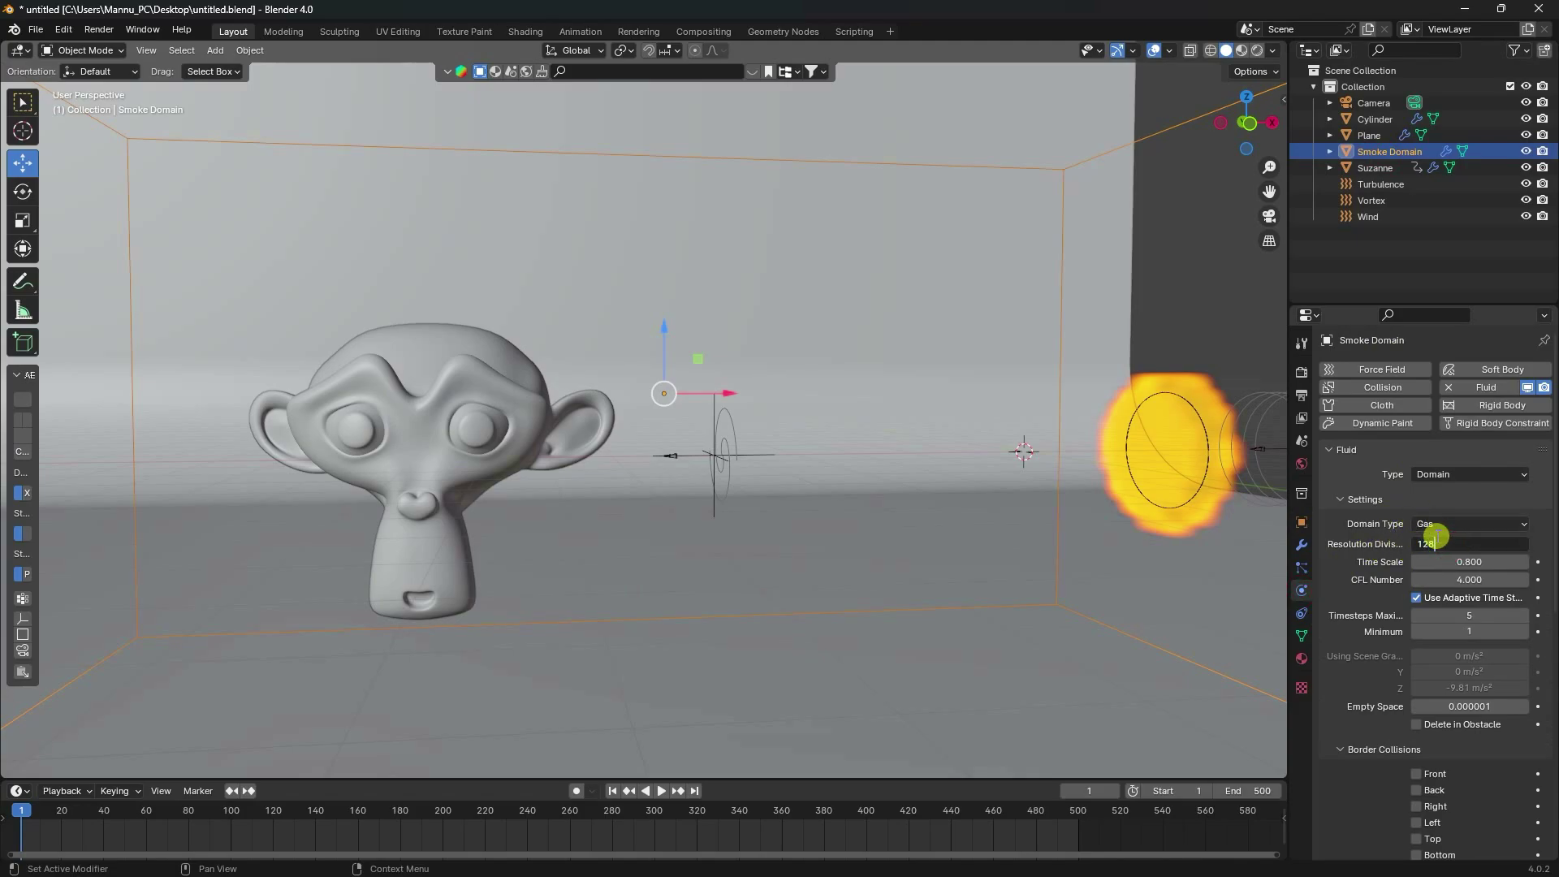
pyautogui.press('Return')
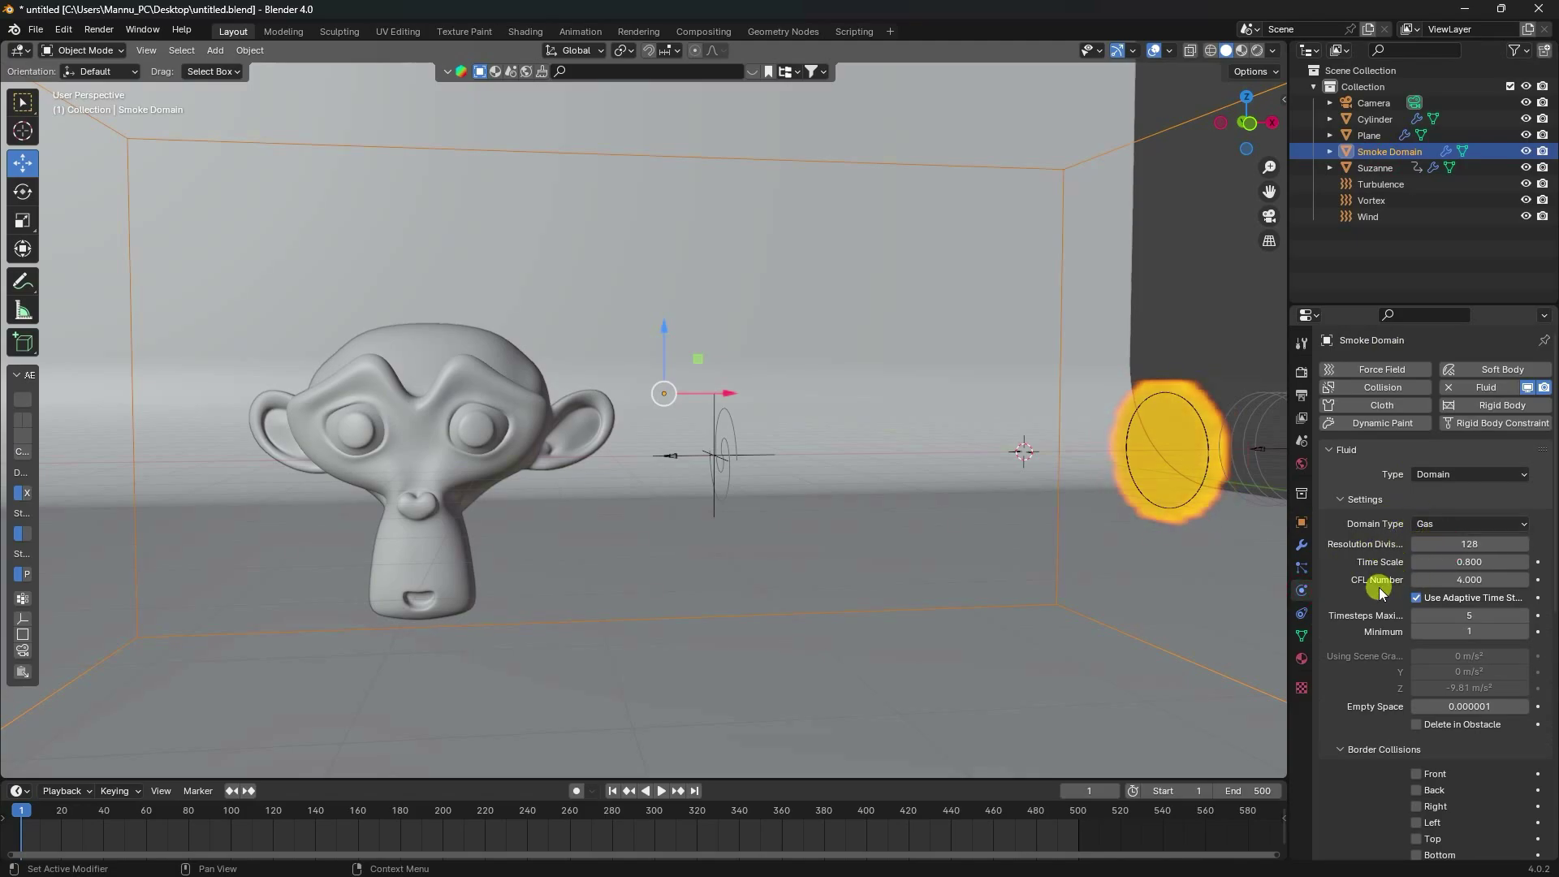
pyautogui.scroll(-12, 1379, 593)
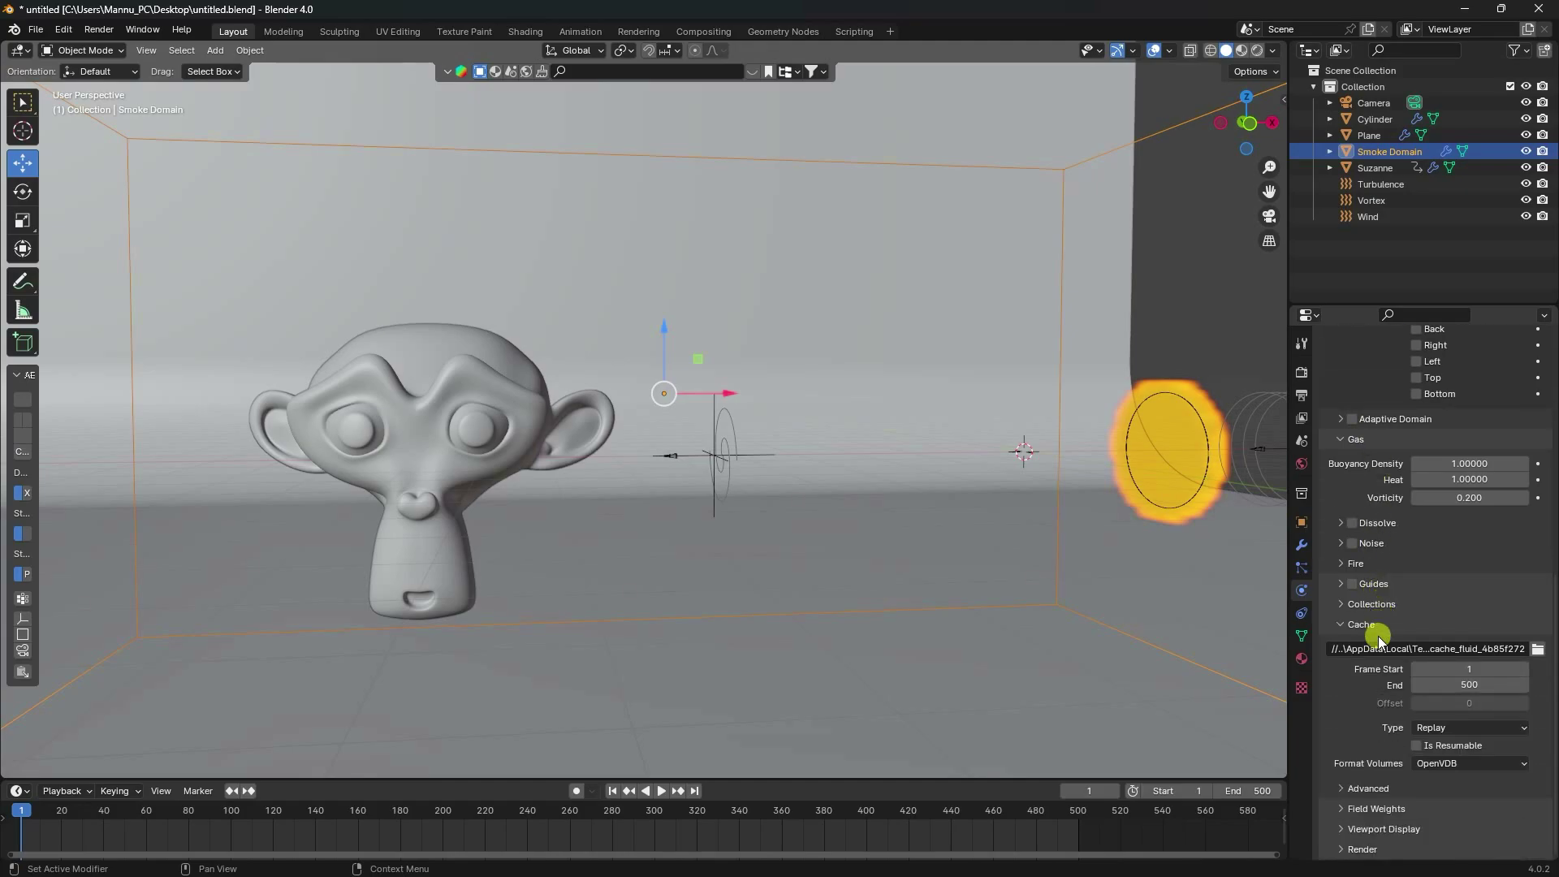
# Set the Smoke Domain's cache type to All and its end frame to 150, and bake the simulation.
pyautogui.click(1437, 727)
pyautogui.click(1427, 779)
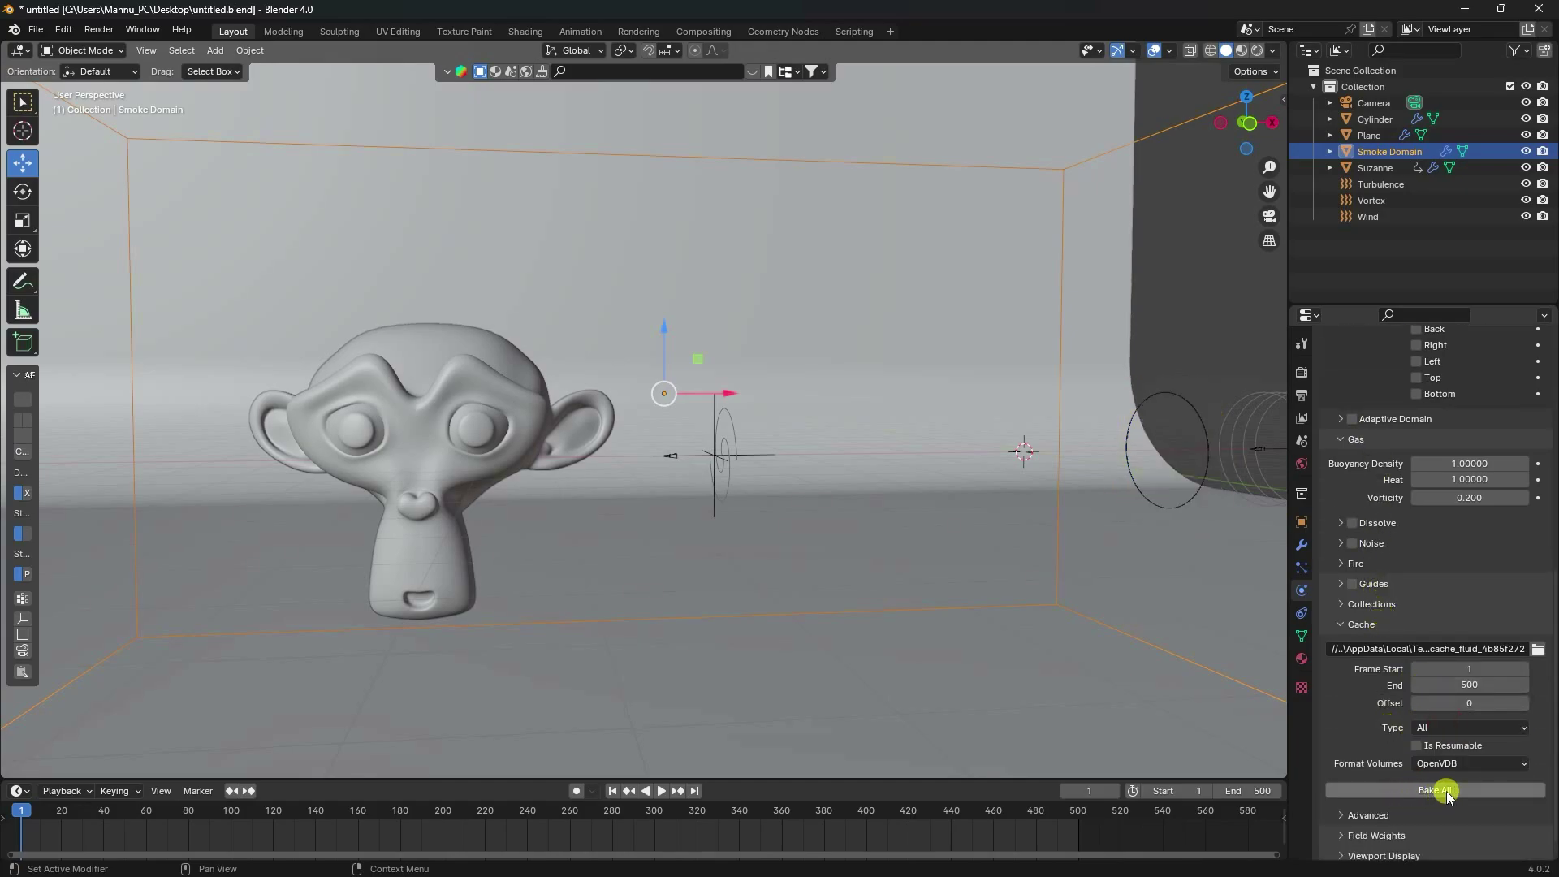
pyautogui.click(1465, 686)
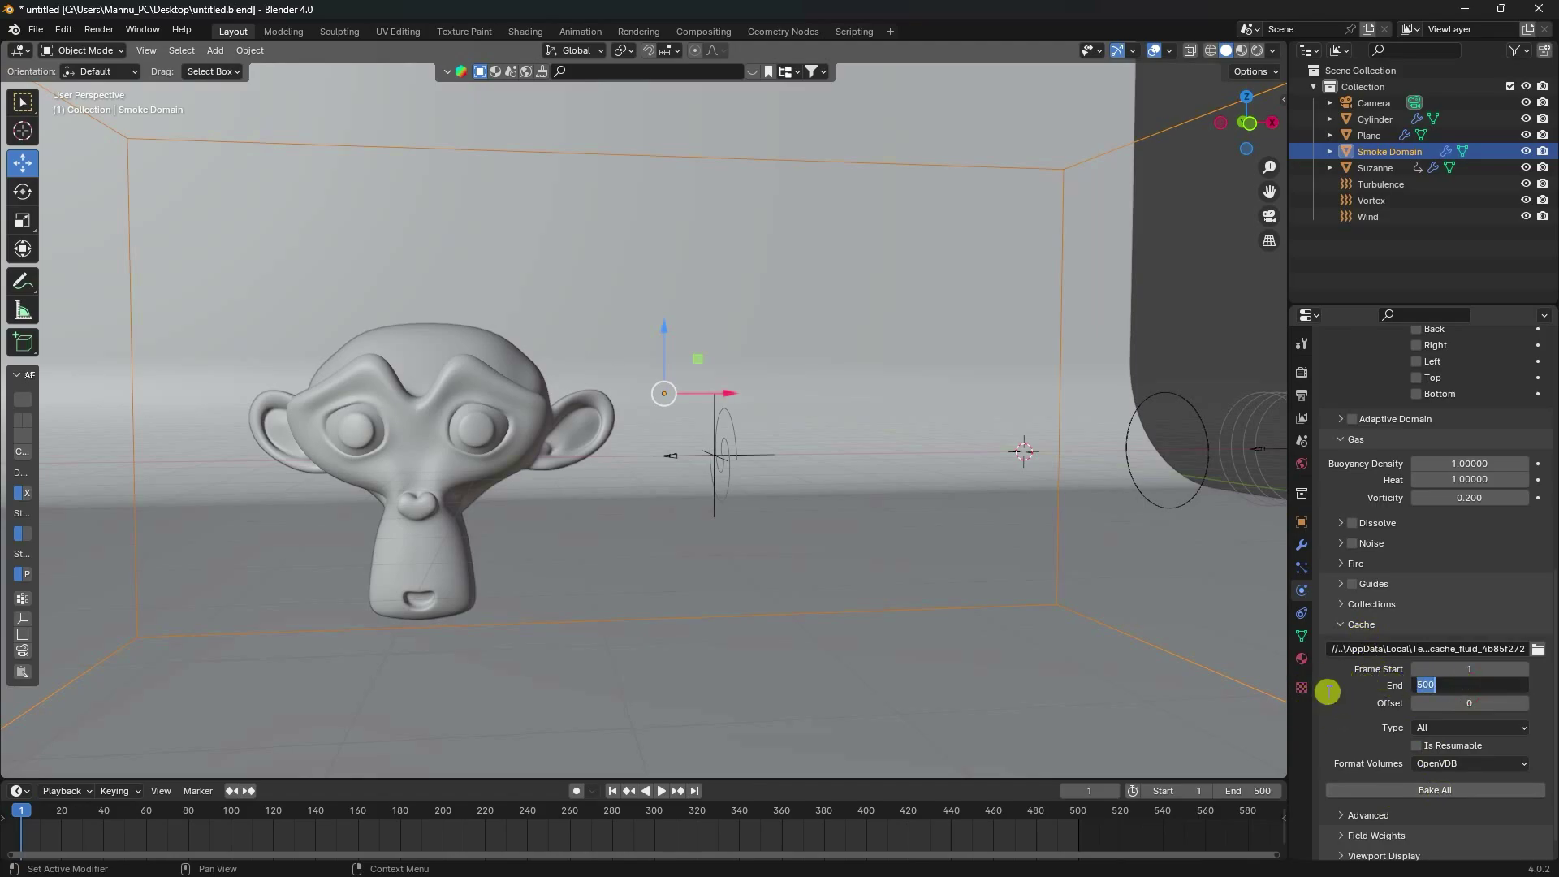
pyautogui.click(1370, 791)
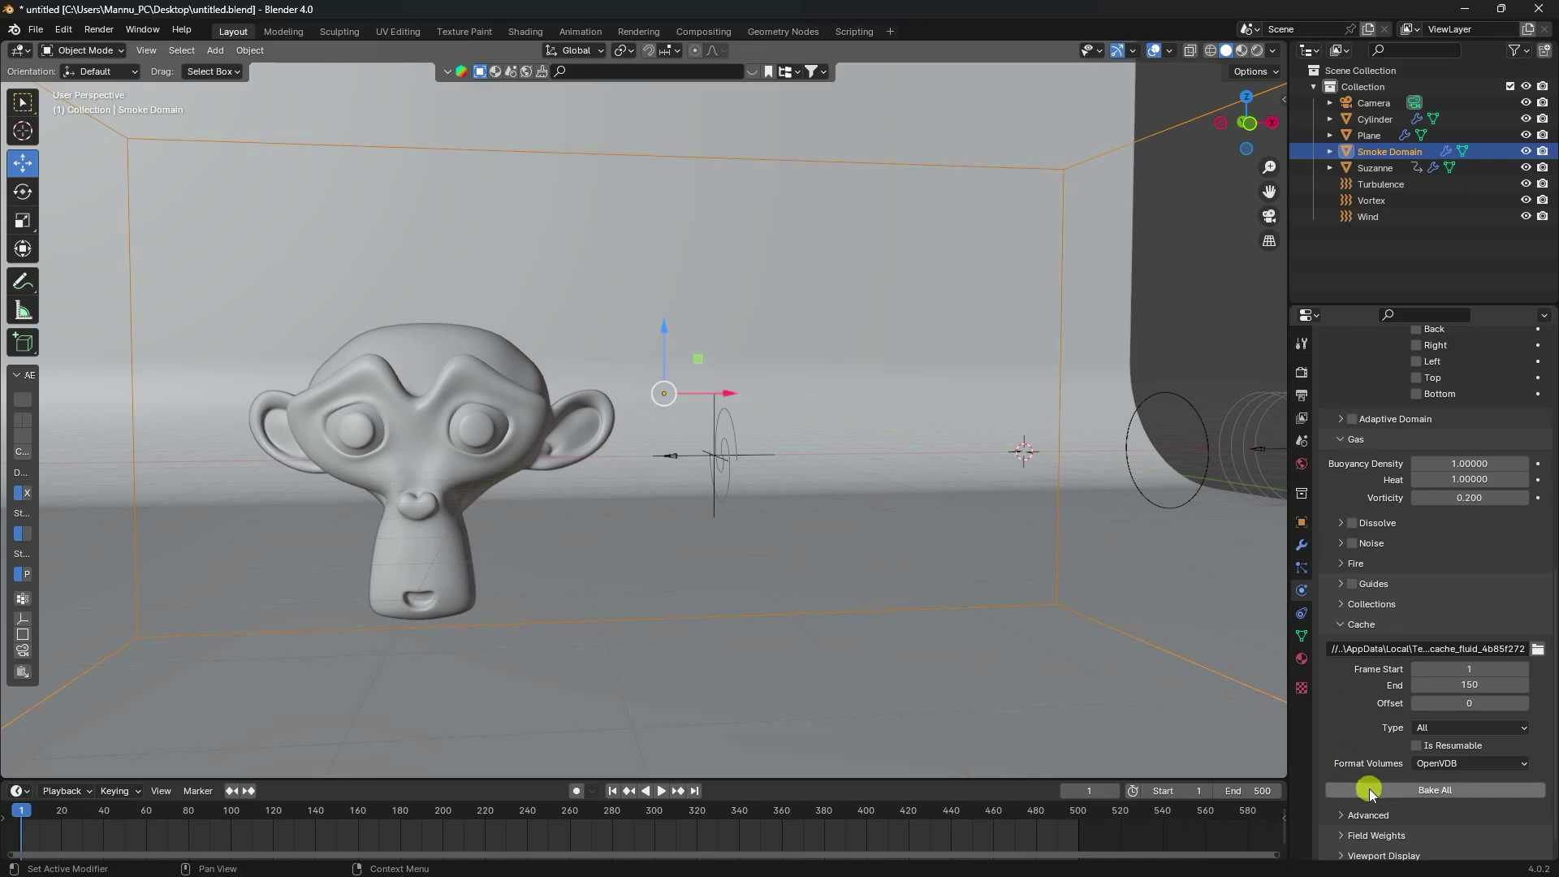
pyautogui.click(1423, 792)
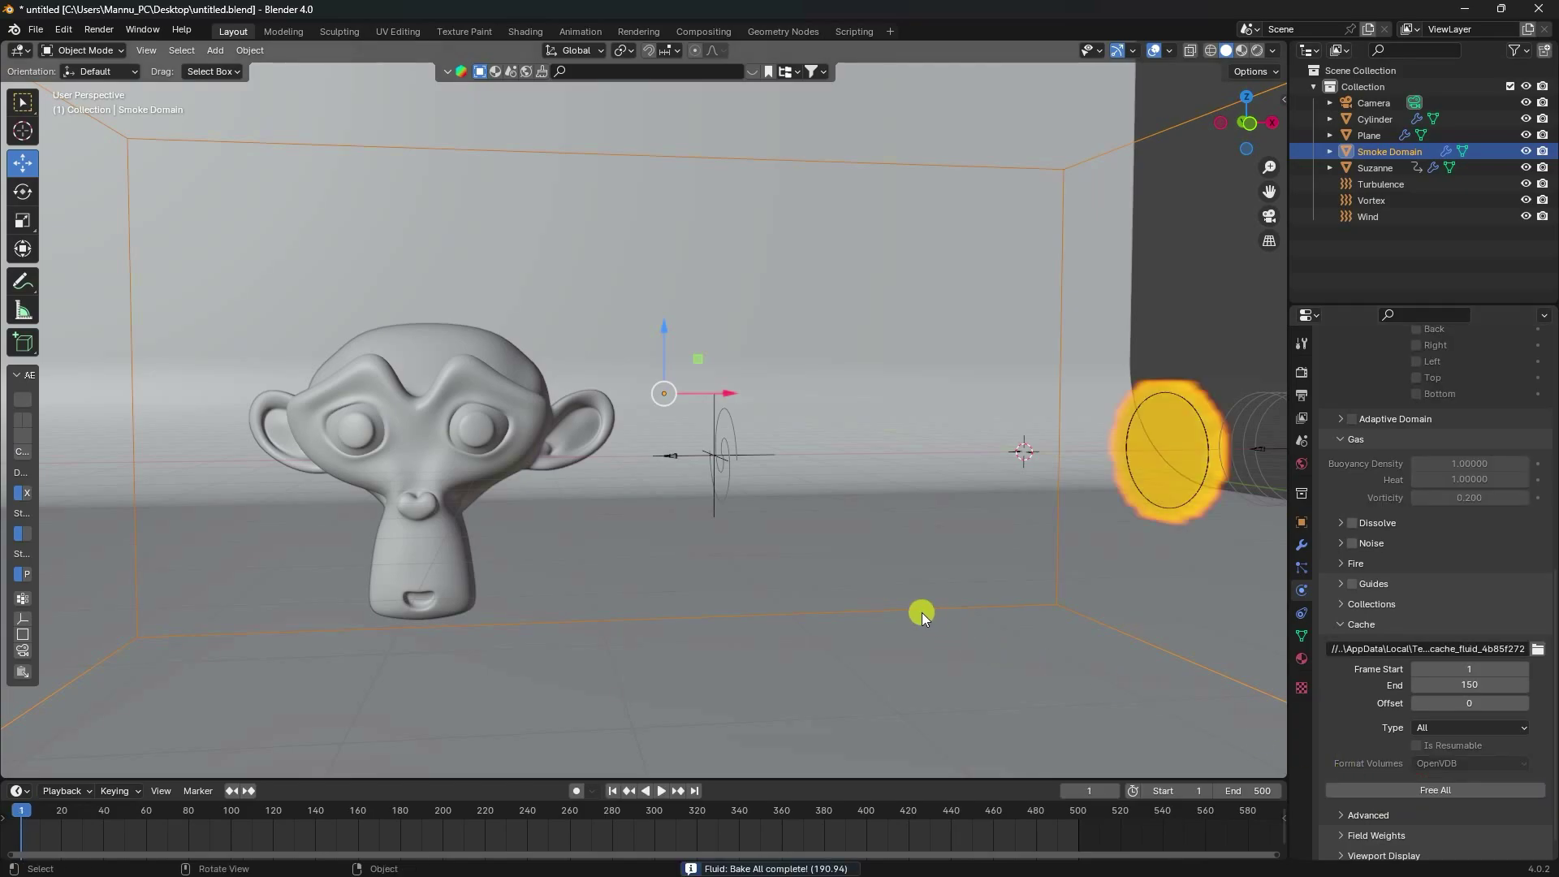
# Play the baked simulation to check how the fire and smoke hit the monkey head, and return to the first frame.
pyautogui.click(662, 792)
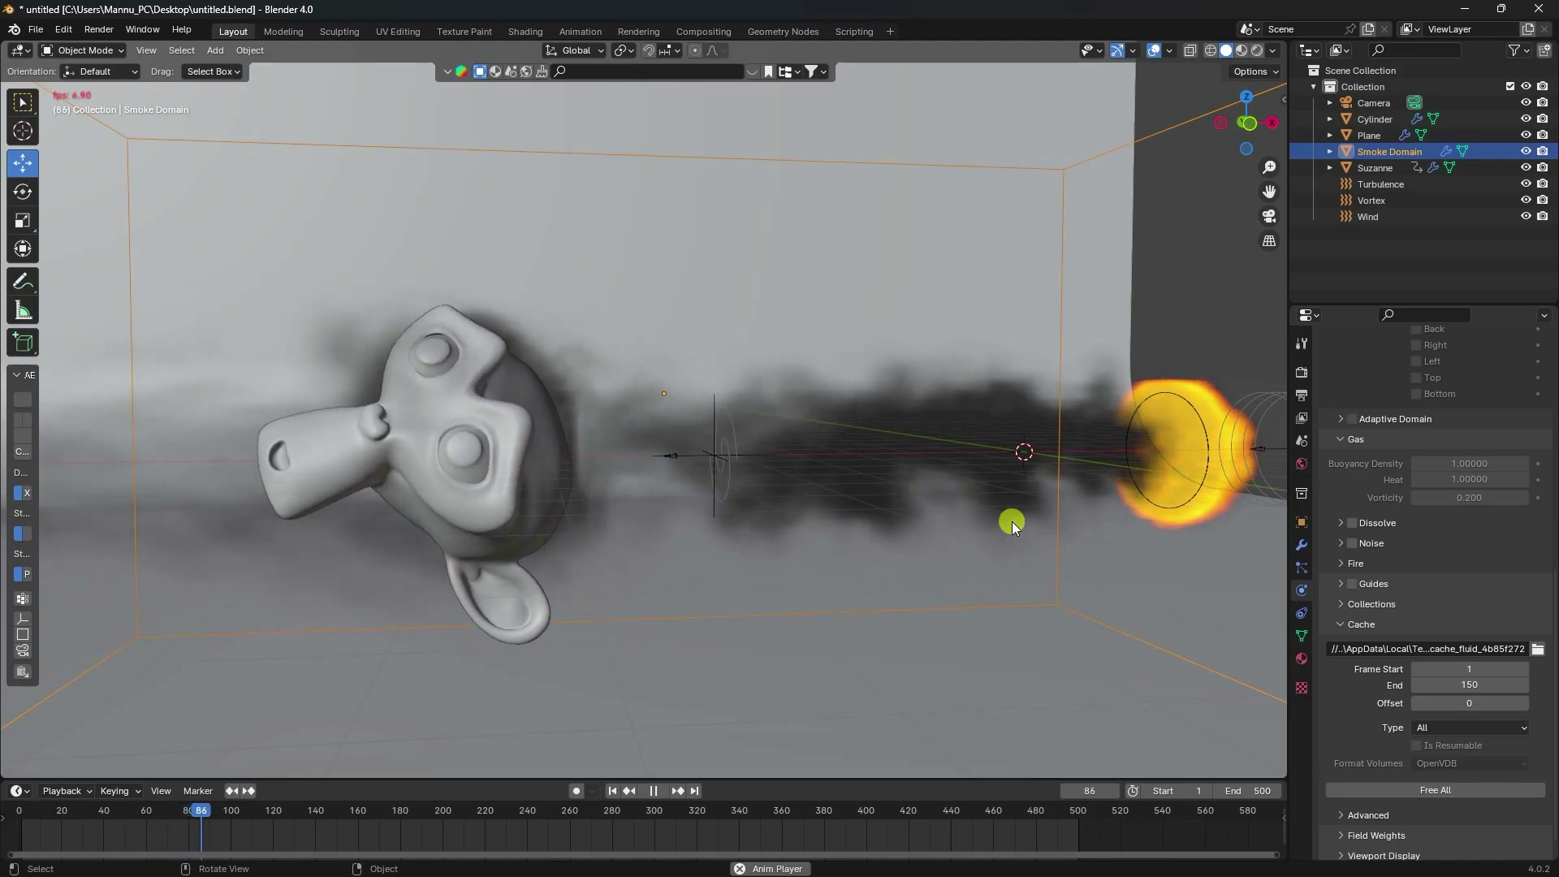
pyautogui.click(648, 791)
pyautogui.moveTo(877, 569); pyautogui.dragTo(895, 527, button='middle')
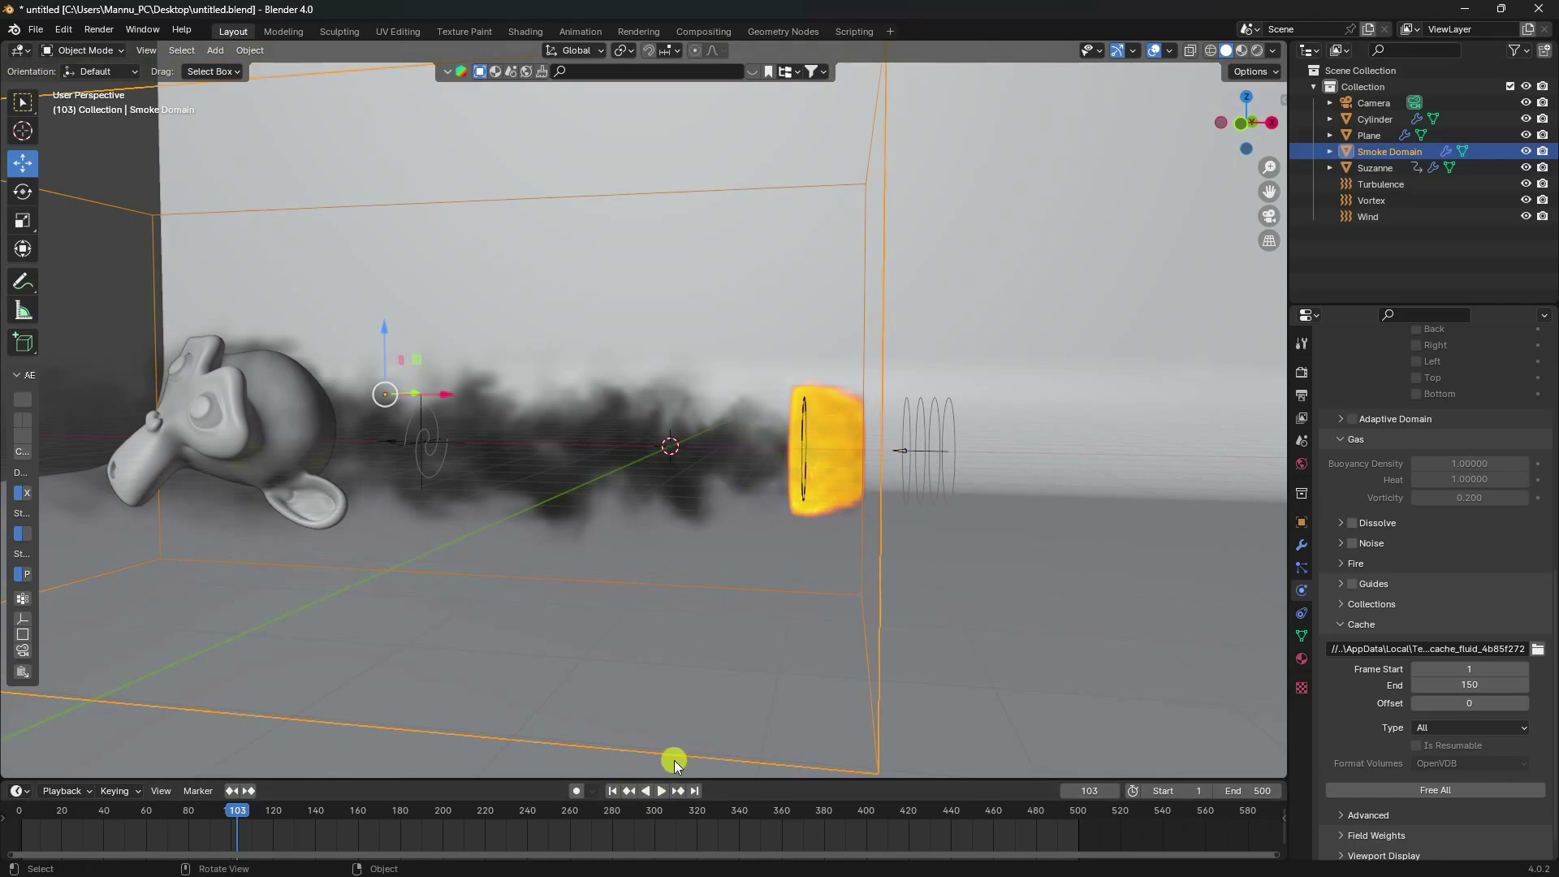
pyautogui.click(613, 790)
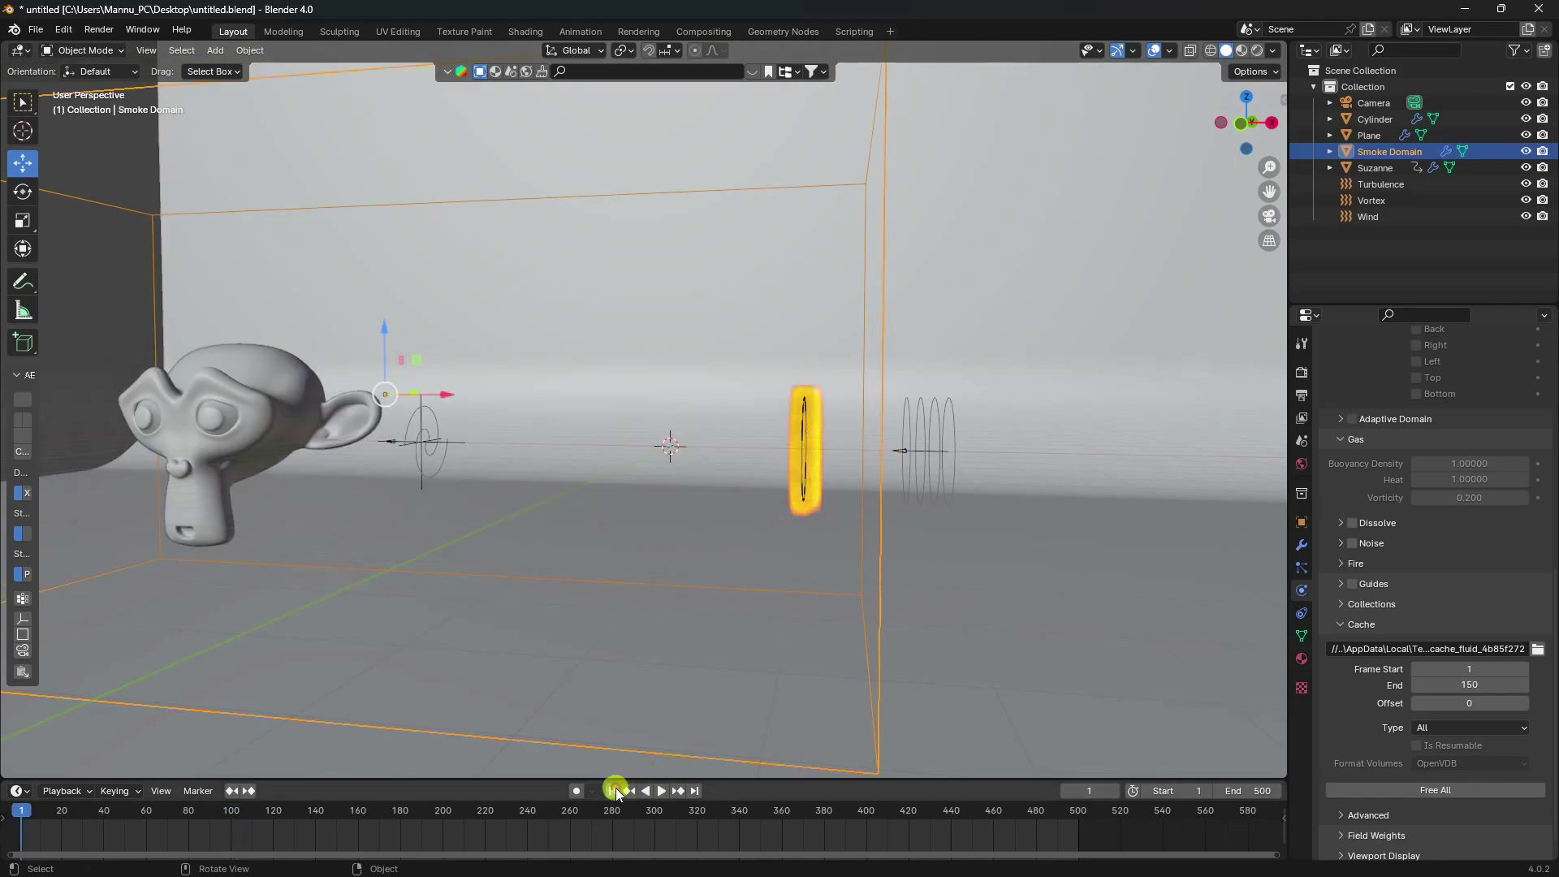
# Free the baked cache and set the emitter cylinder's Y rotation to 90°.
pyautogui.click(1463, 791)
pyautogui.click(804, 432)
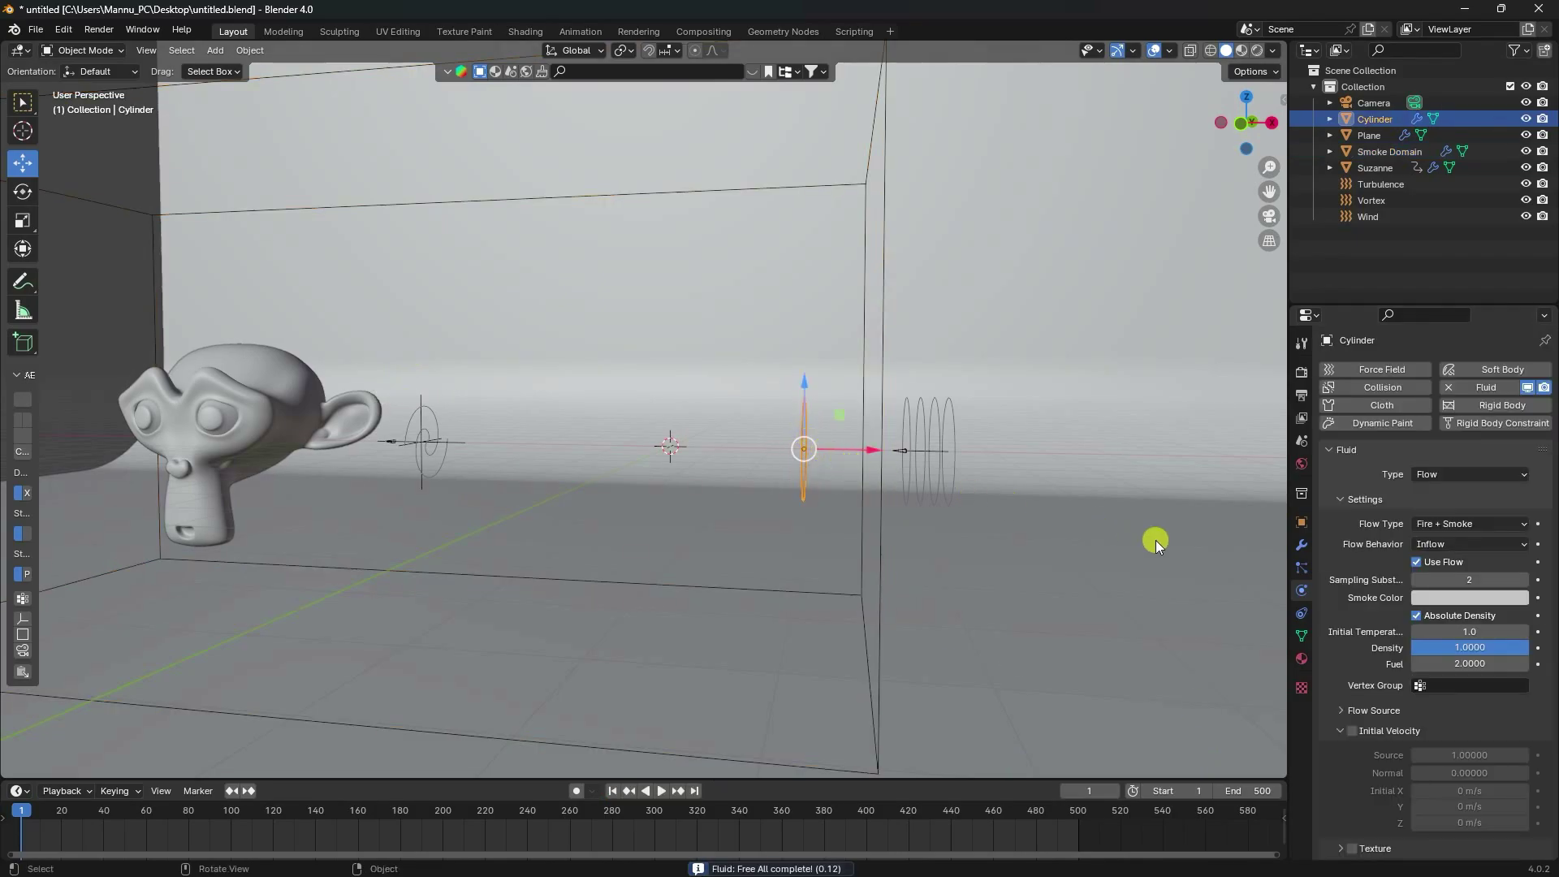
pyautogui.click(1303, 522)
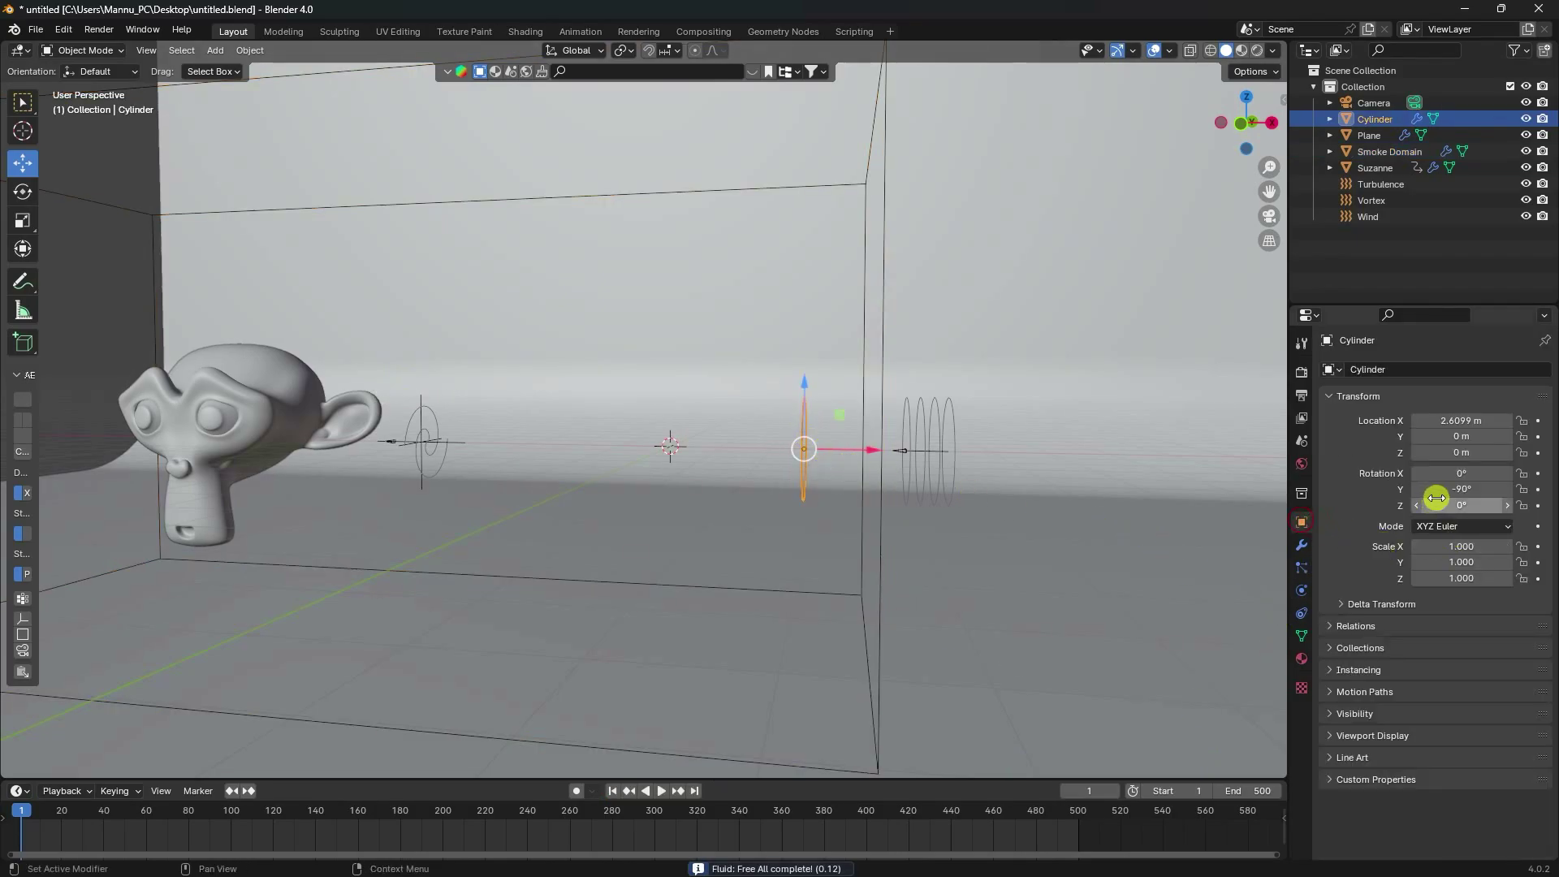
pyautogui.moveTo(1411, 492); pyautogui.dragTo(350, 527)
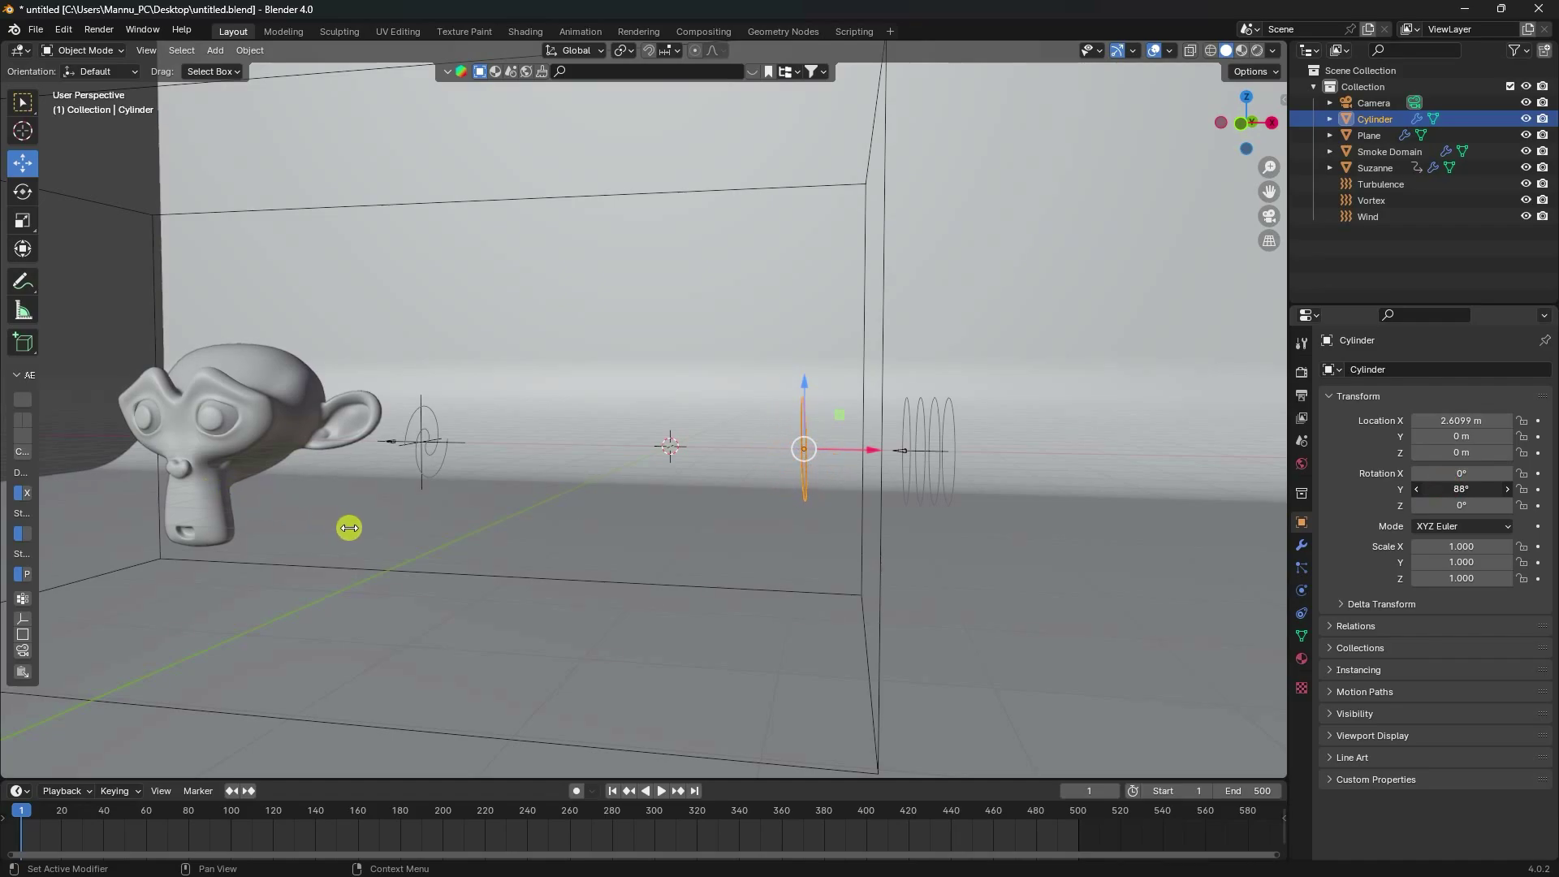
pyautogui.click(1439, 488)
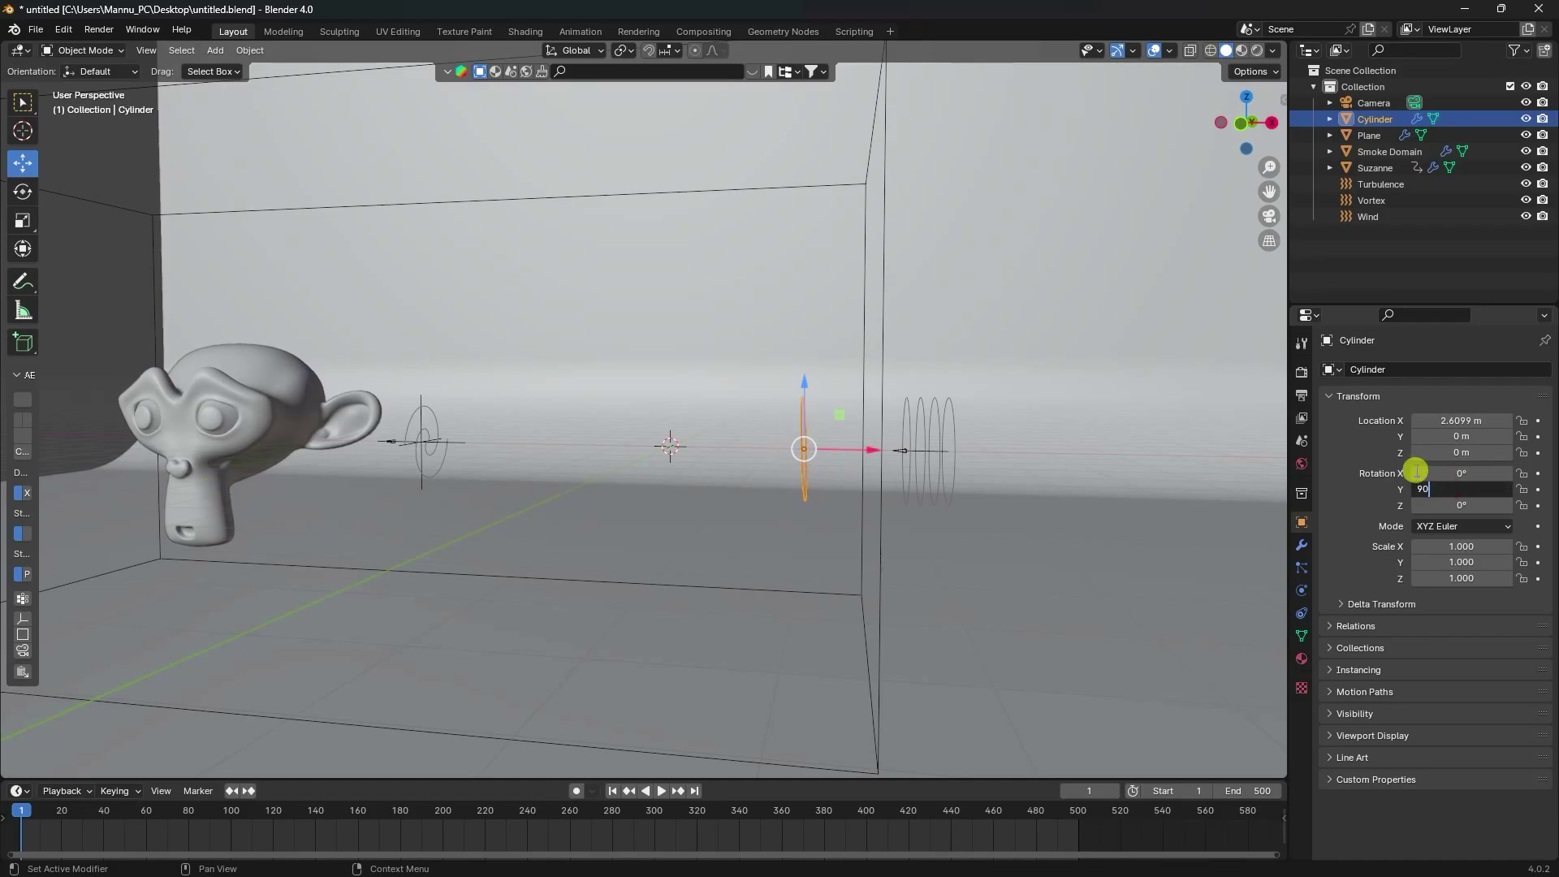
pyautogui.press('Return')
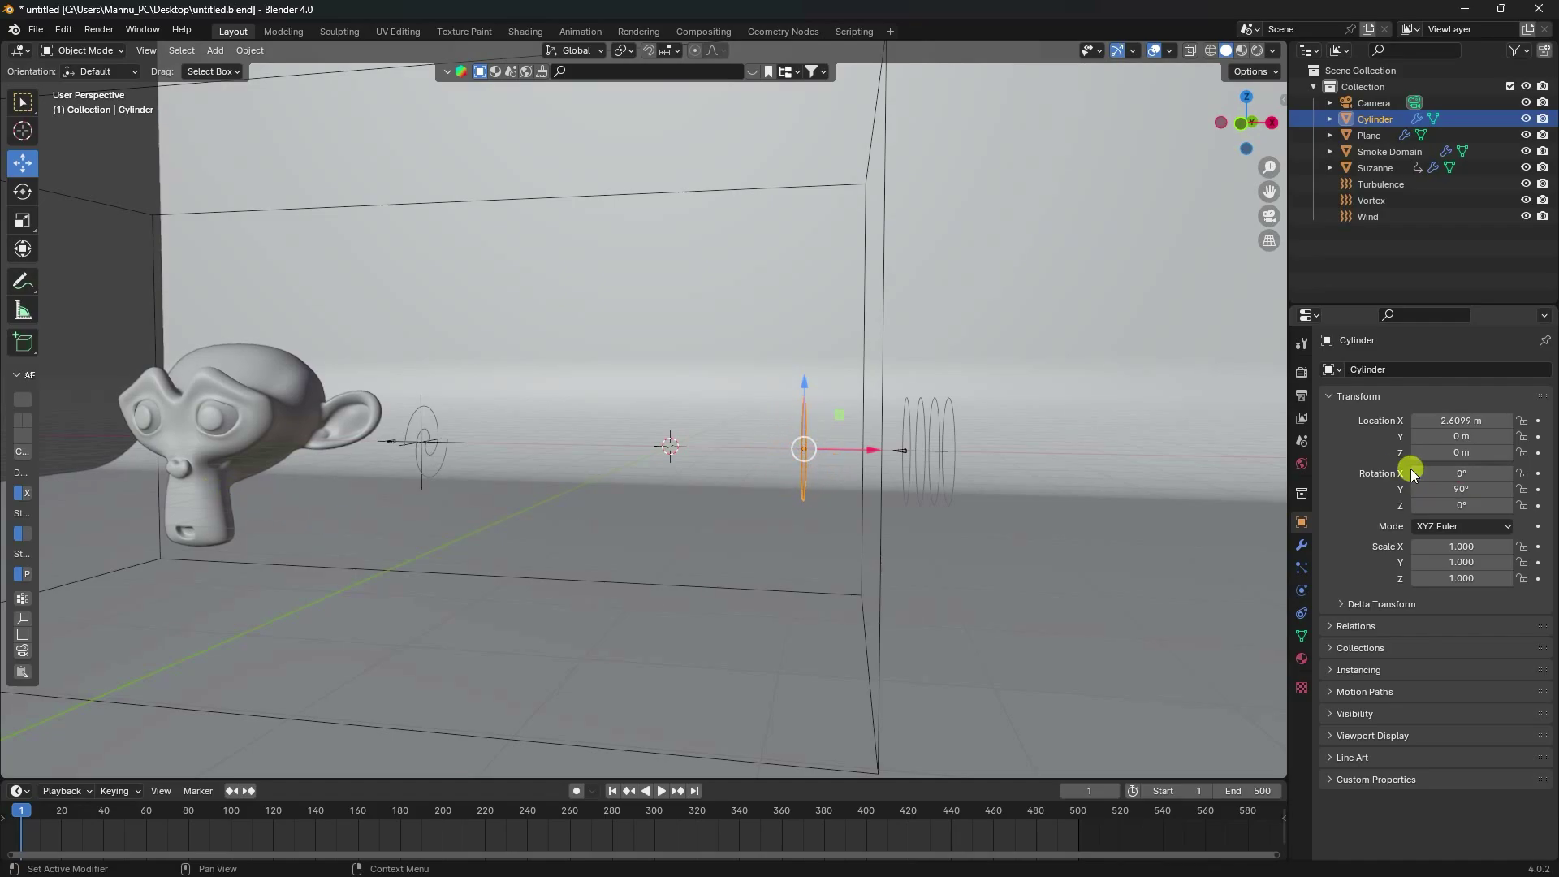
# Set the Wind force field's strength to 6.
pyautogui.click(1387, 151)
pyautogui.click(1302, 590)
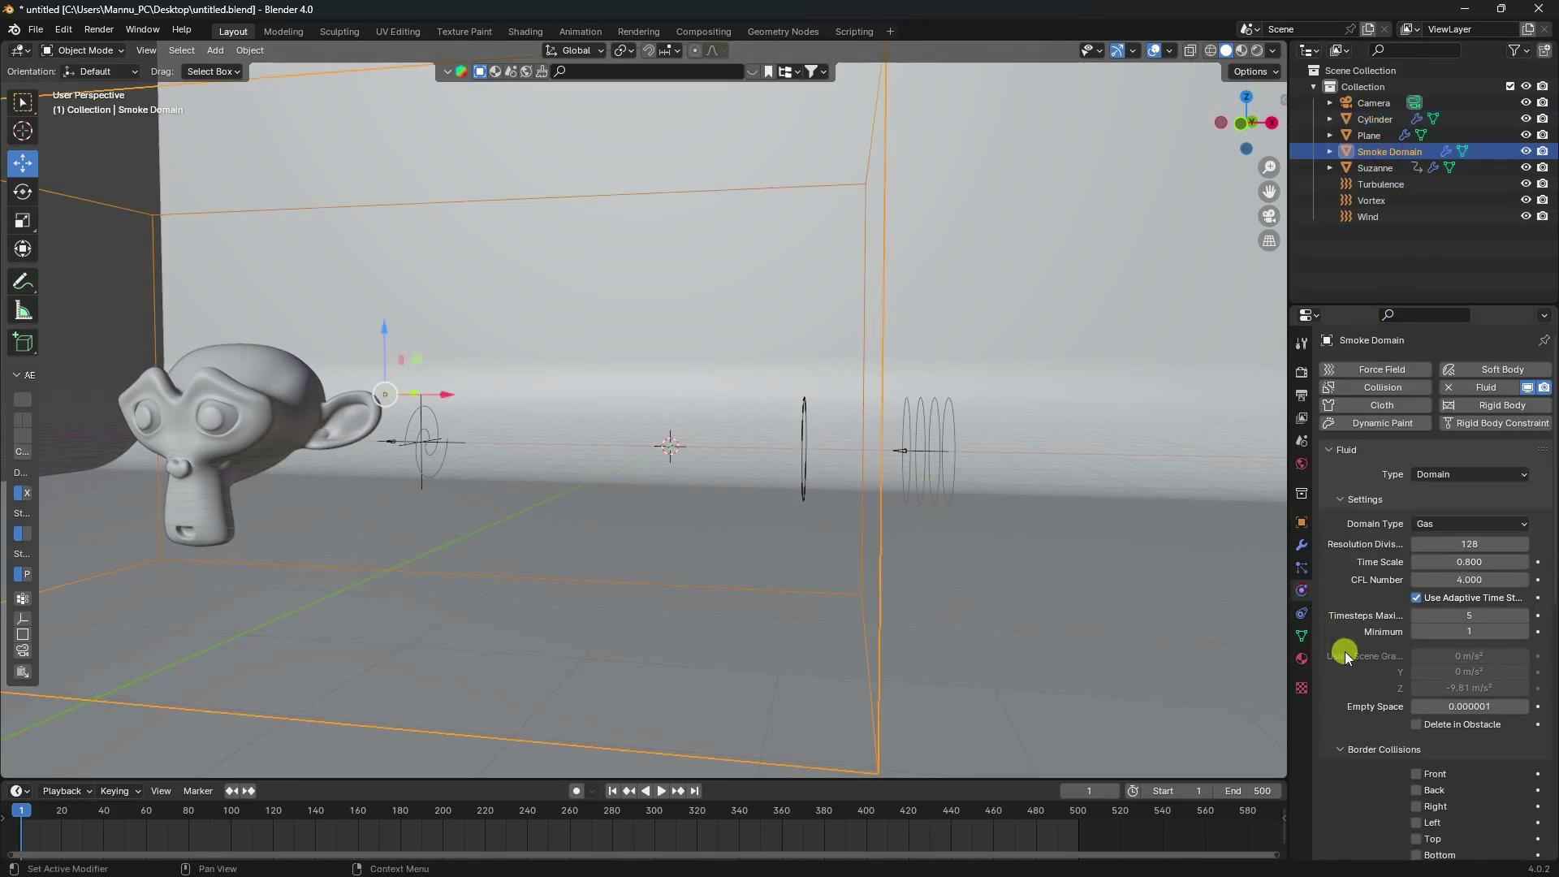
pyautogui.scroll(-12, 1380, 682)
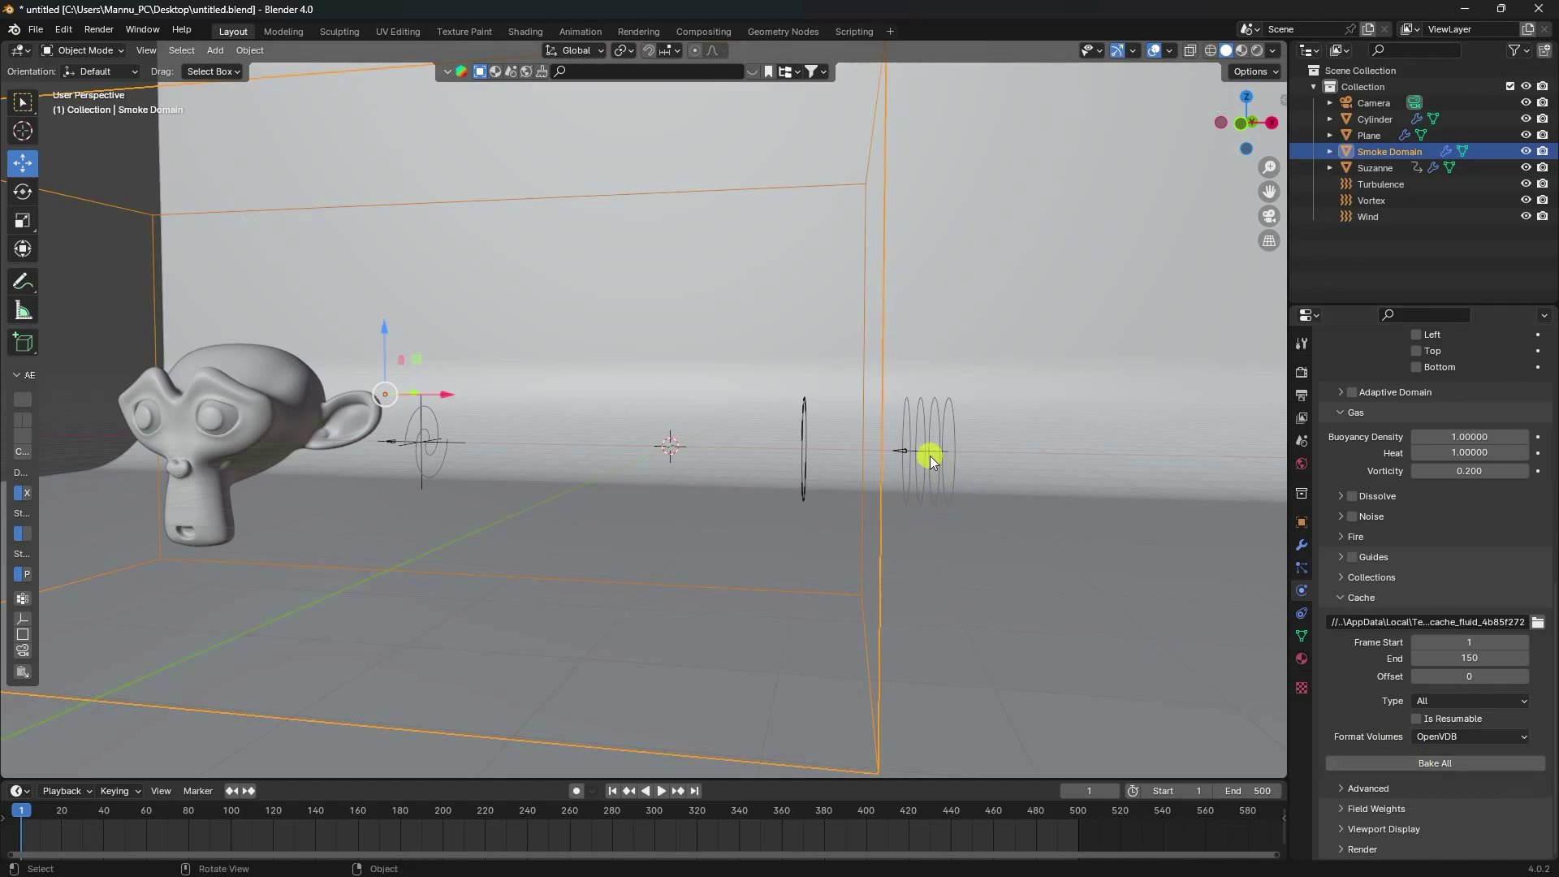
pyautogui.click(921, 445)
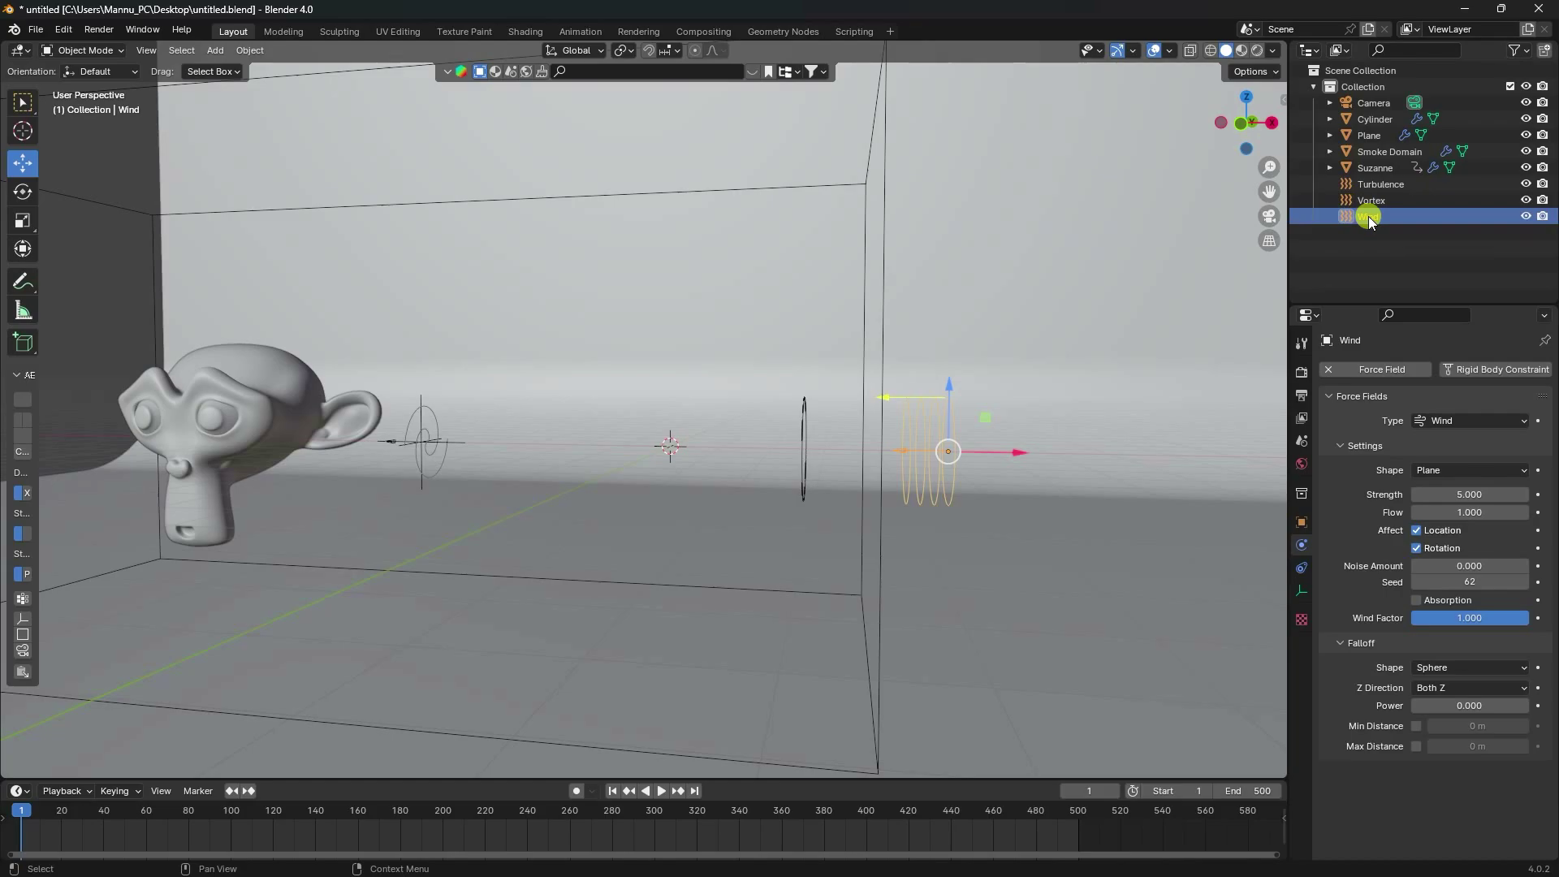
pyautogui.click(1461, 496)
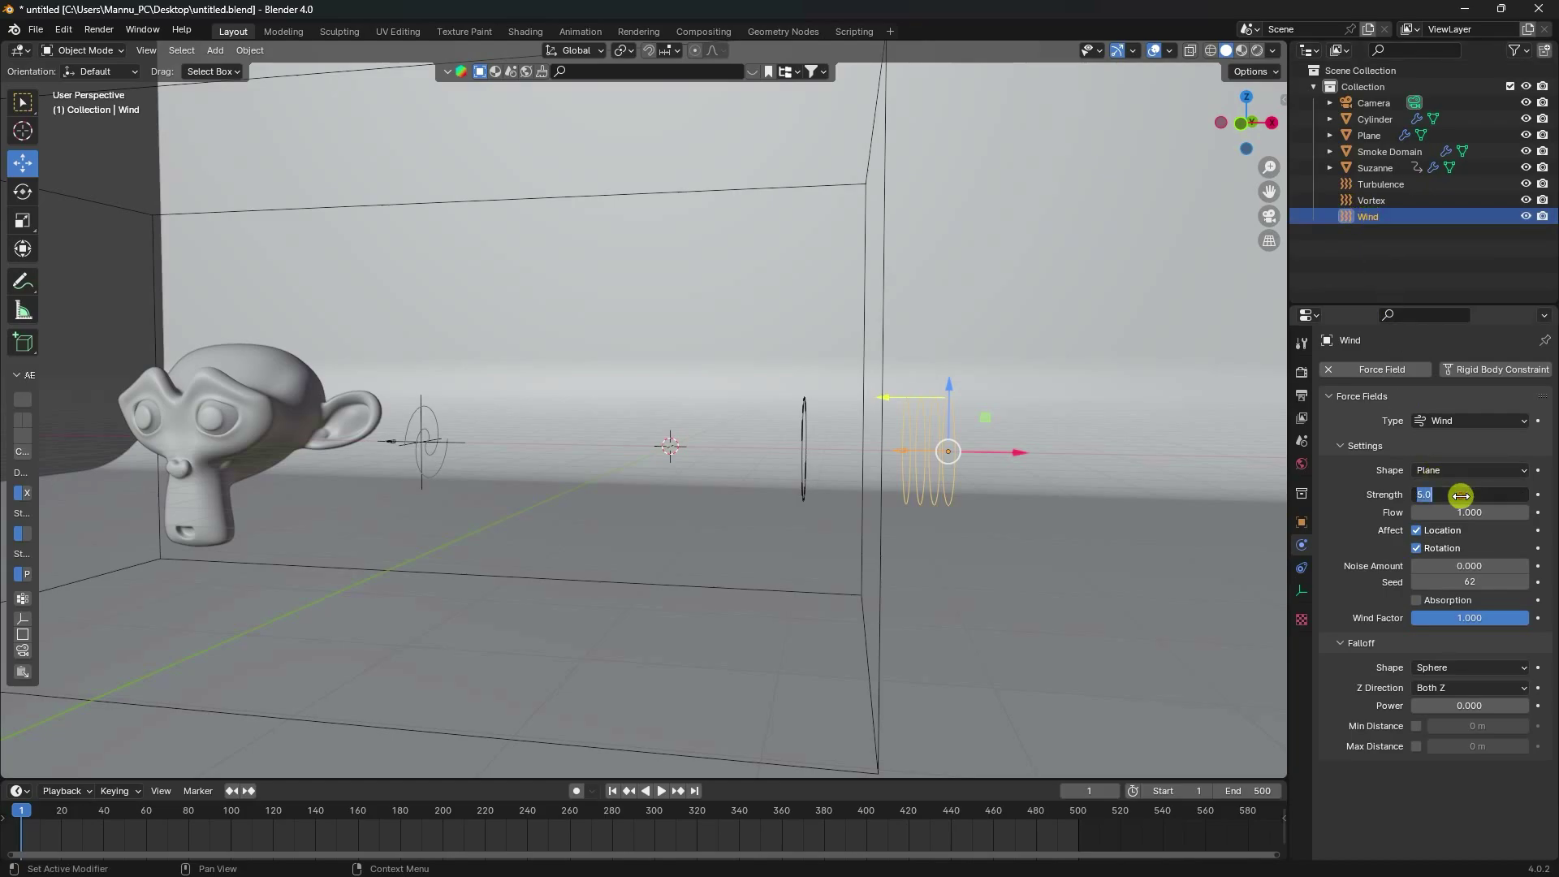
pyautogui.write('6')
pyautogui.press('Return')
pyautogui.click(1384, 155)
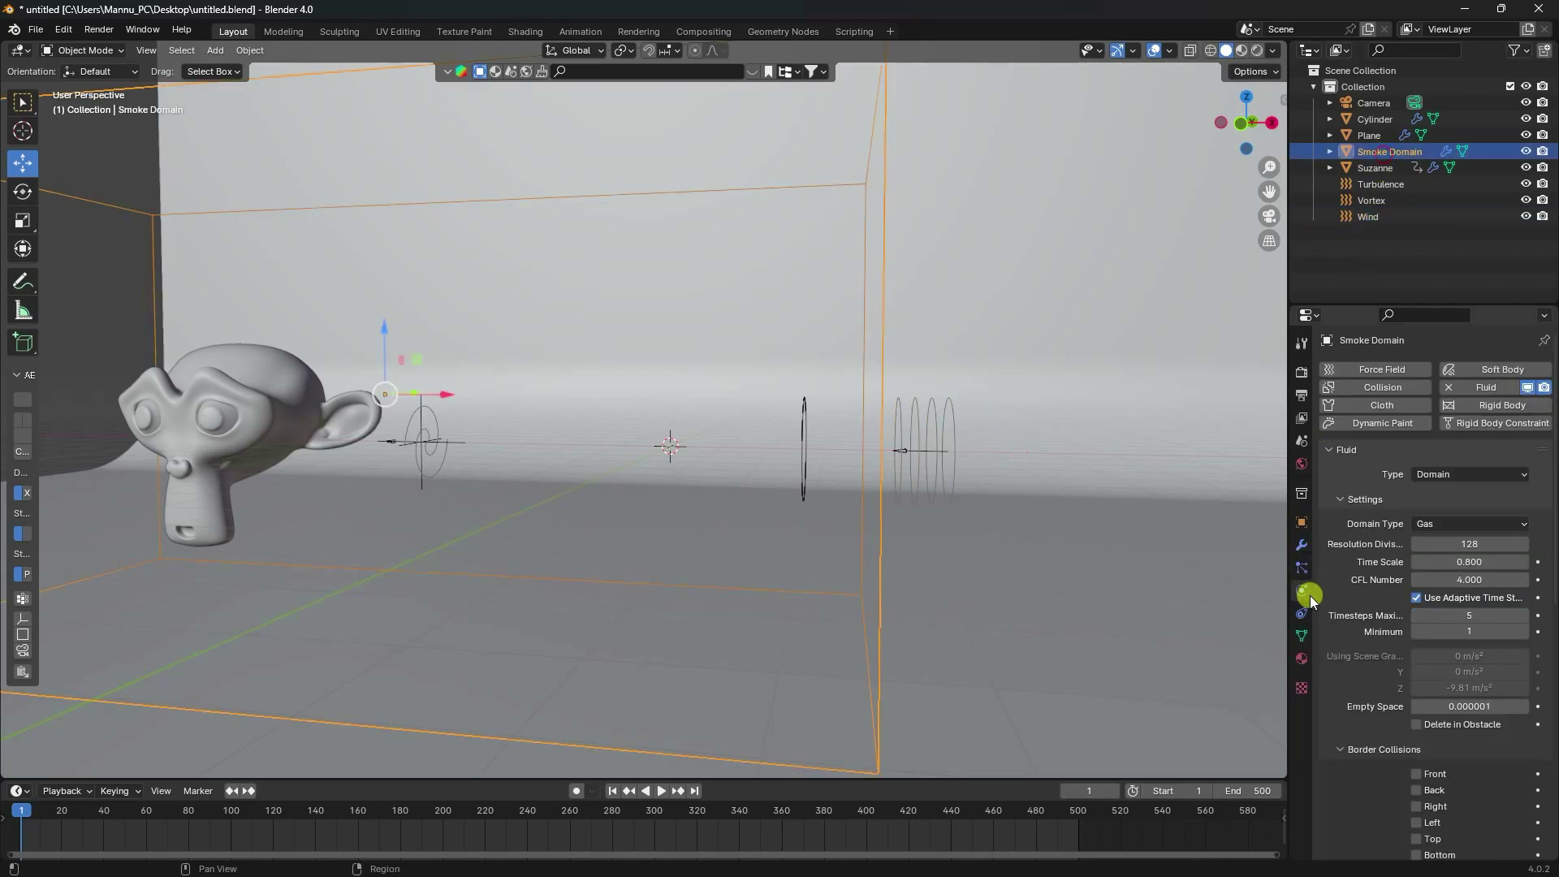
pyautogui.scroll(-15, 1377, 630)
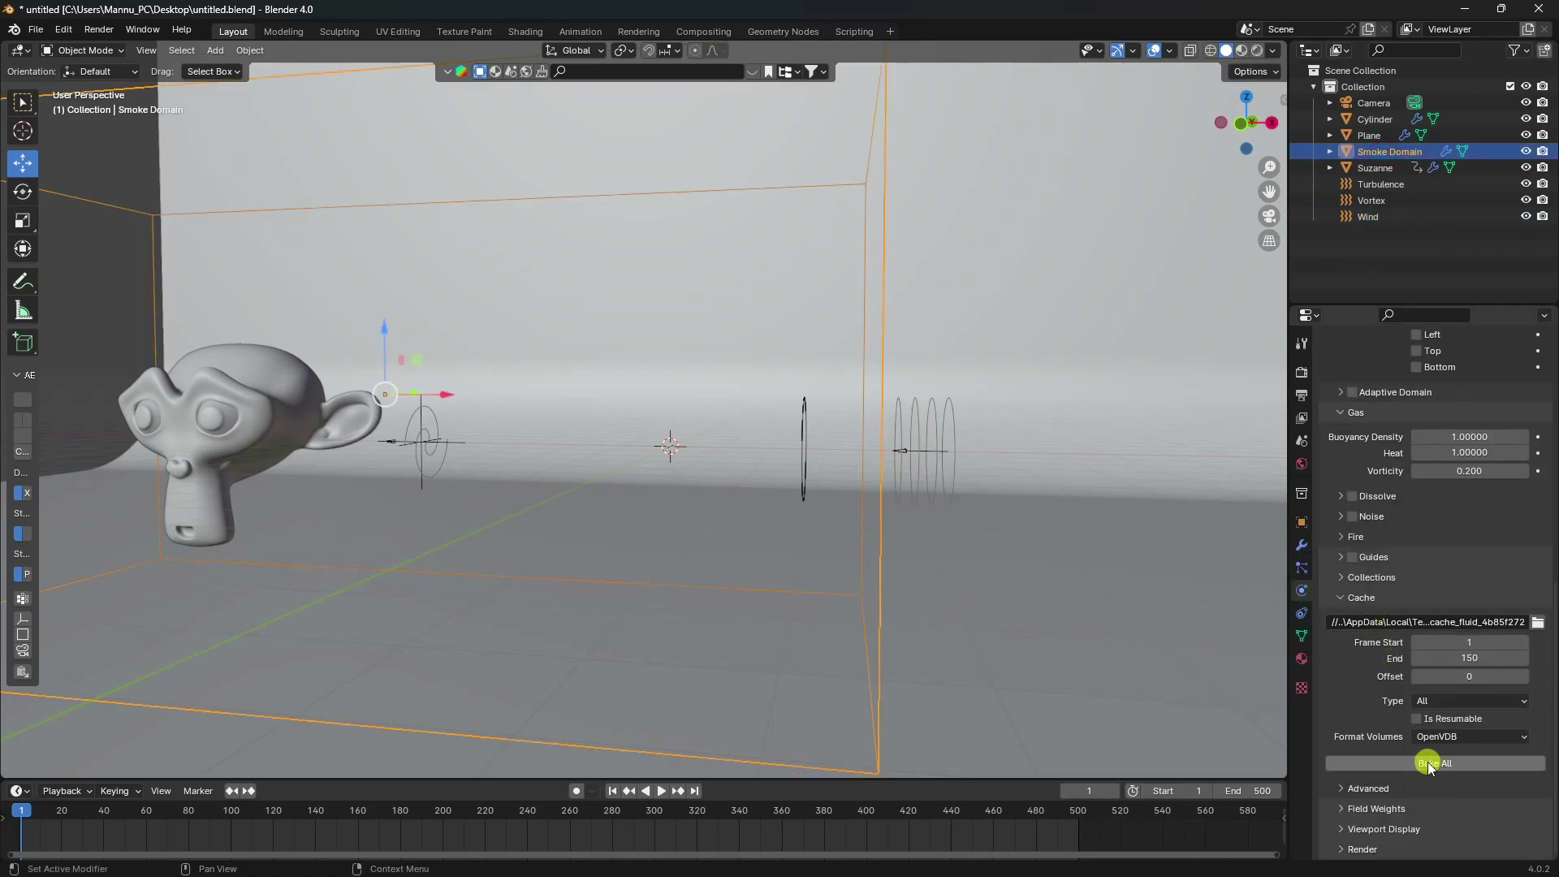
pyautogui.click(1436, 765)
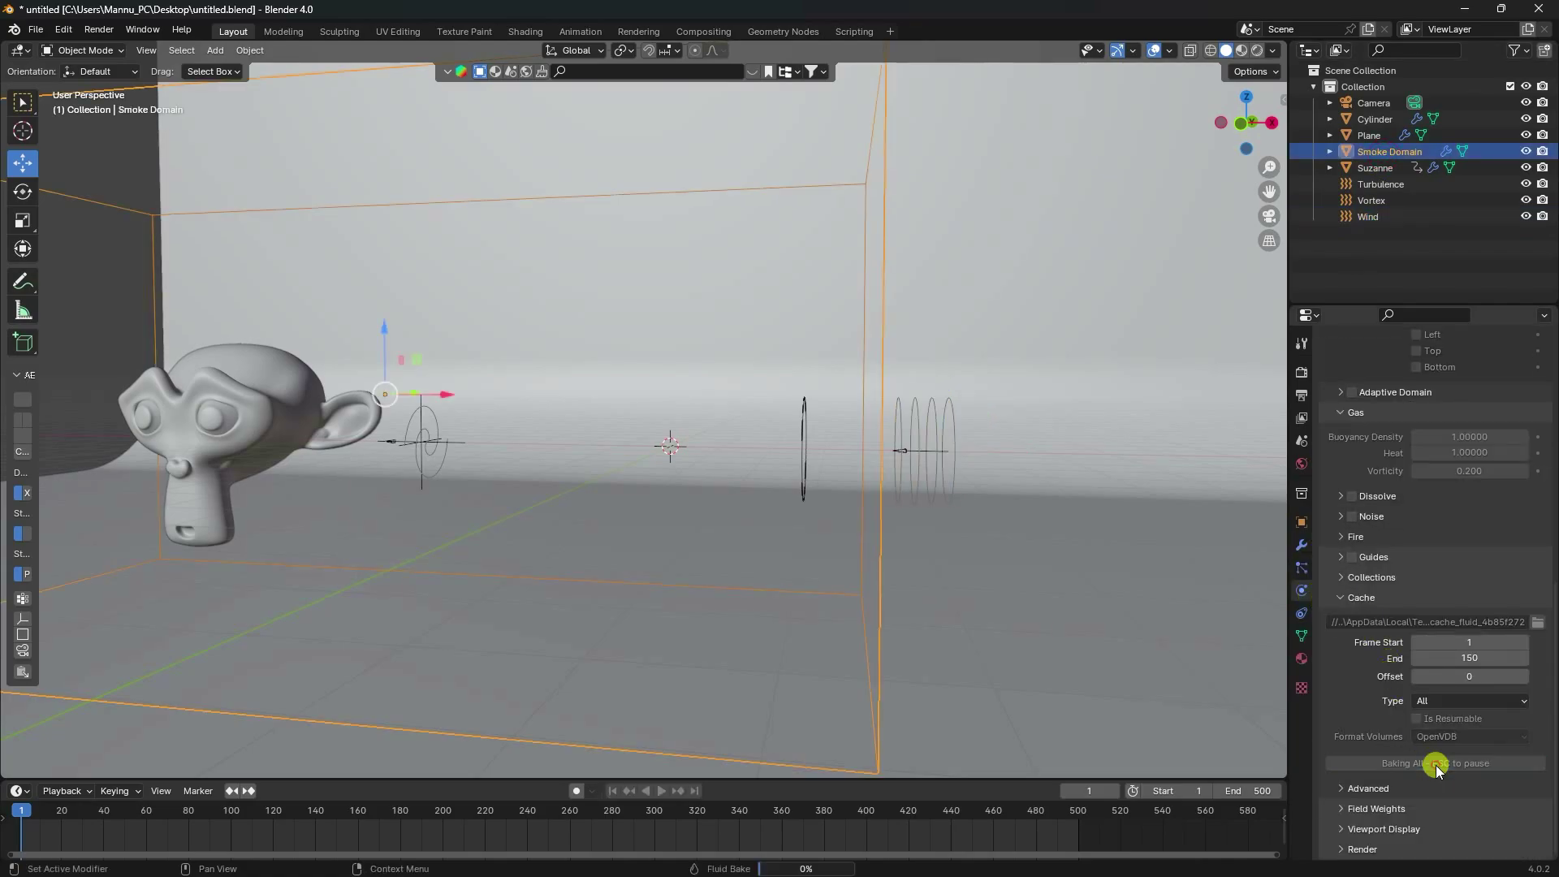
pyautogui.press('Escape')
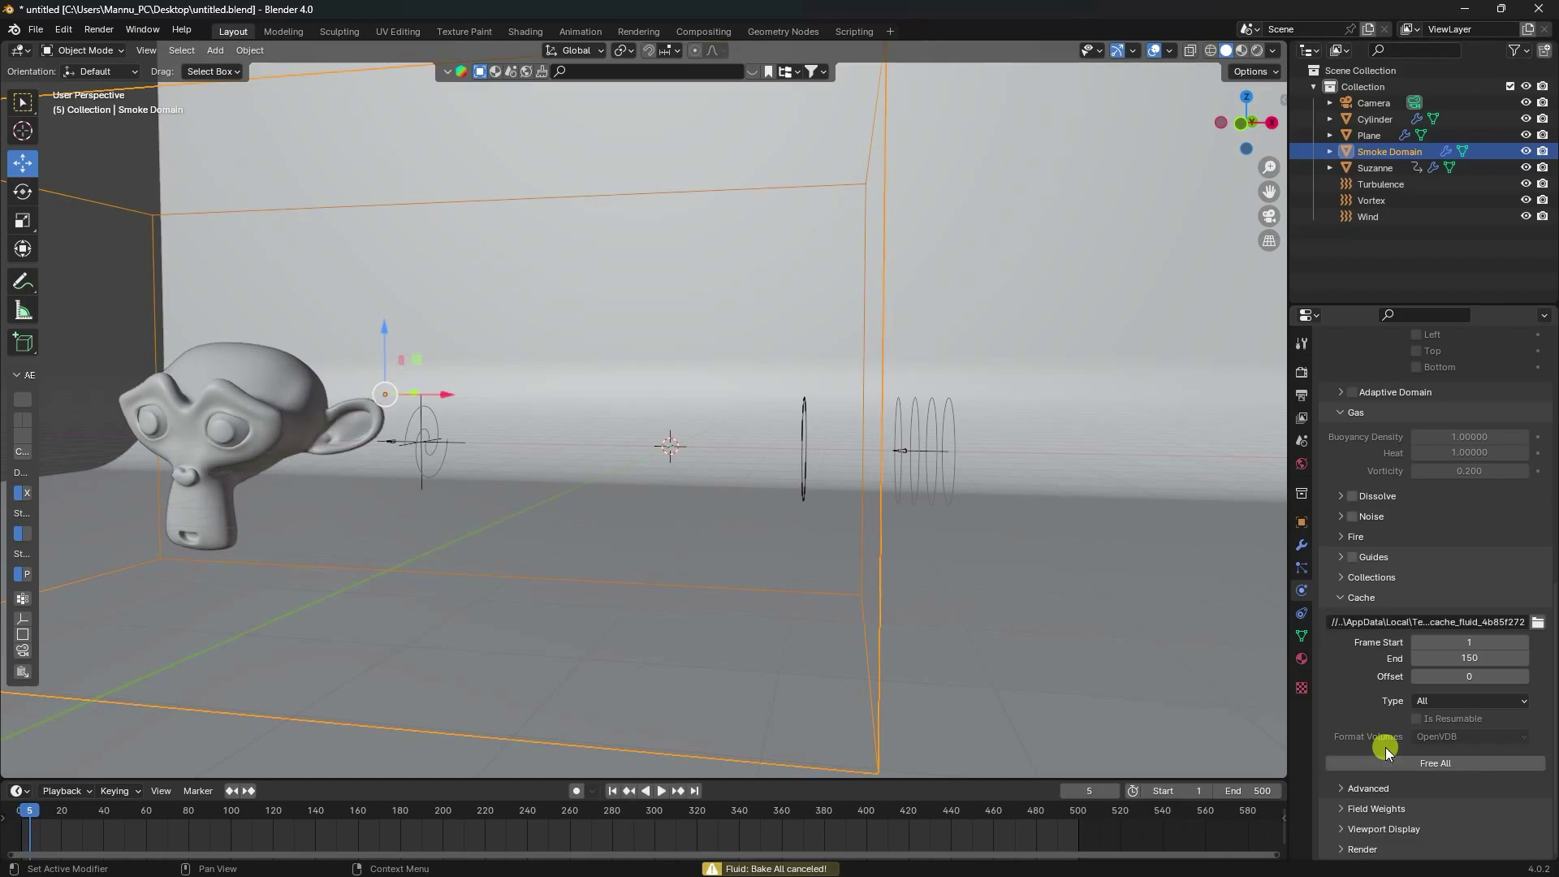
pyautogui.click(611, 790)
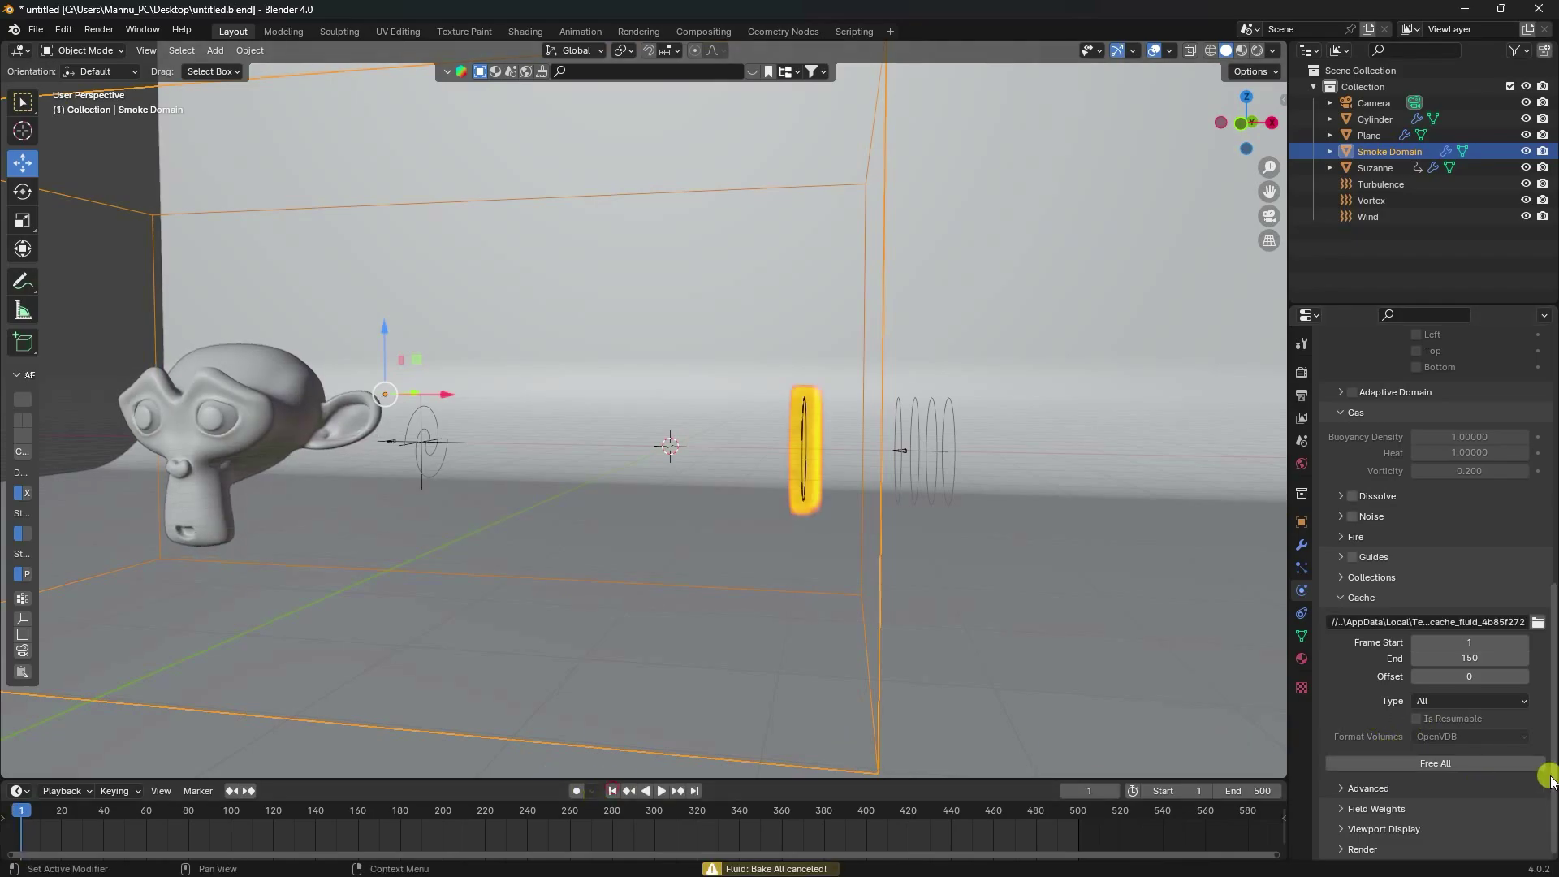
pyautogui.click(1436, 764)
# Set the Smoke Domain's resolution divisions to 154.
pyautogui.scroll(15, 1386, 714)
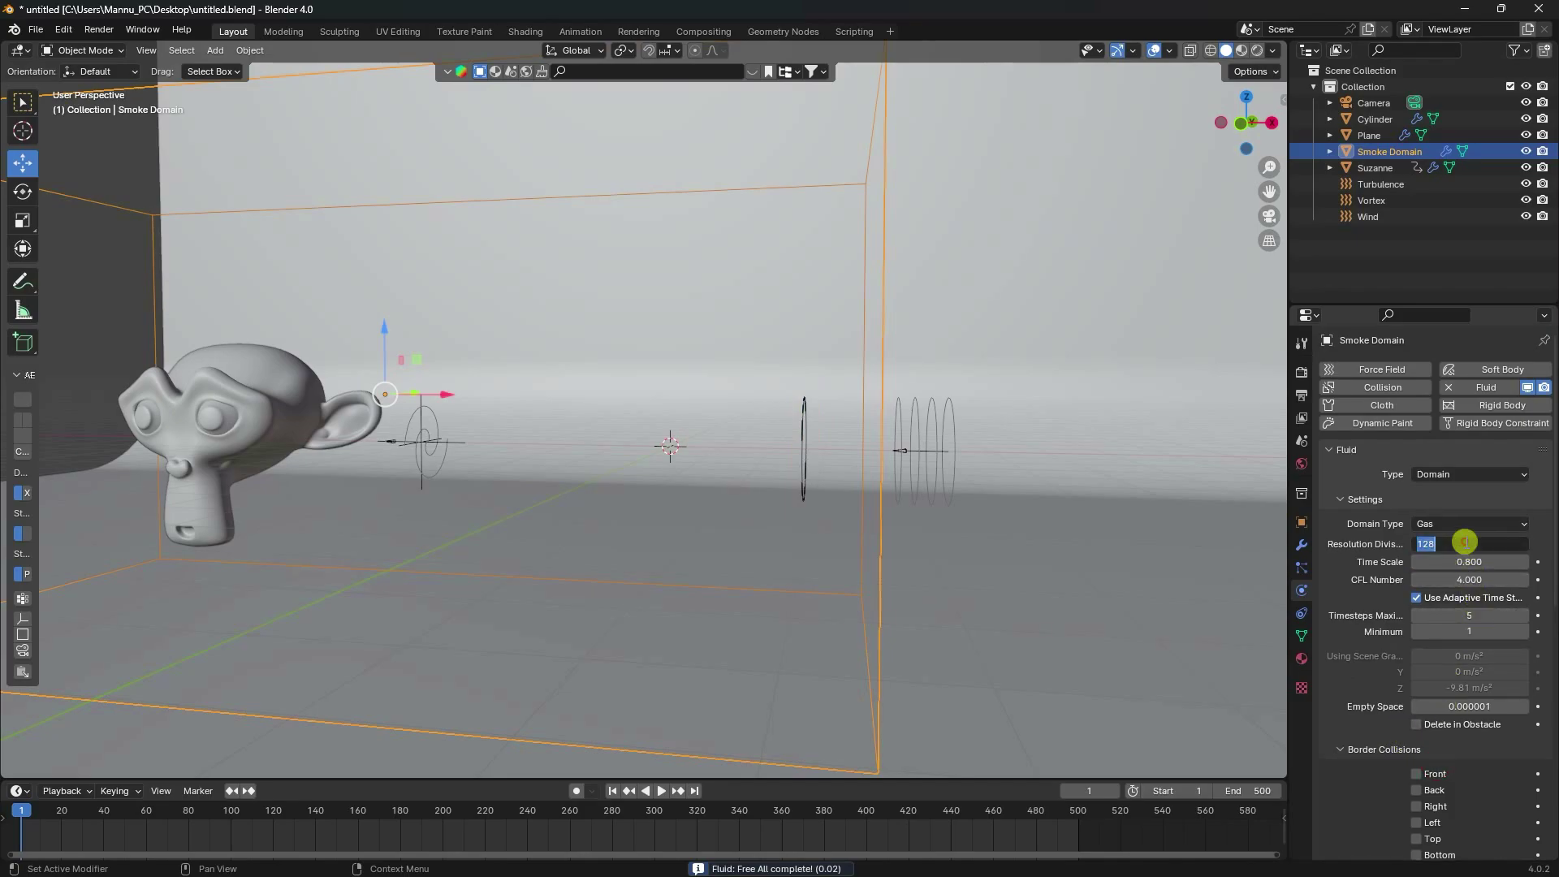
pyautogui.click(1465, 543)
pyautogui.write('154')
pyautogui.press('Return')
# Set the Smoke Domain's cache end frame to 100 and bake the whole simulation.
pyautogui.scroll(-15, 1396, 622)
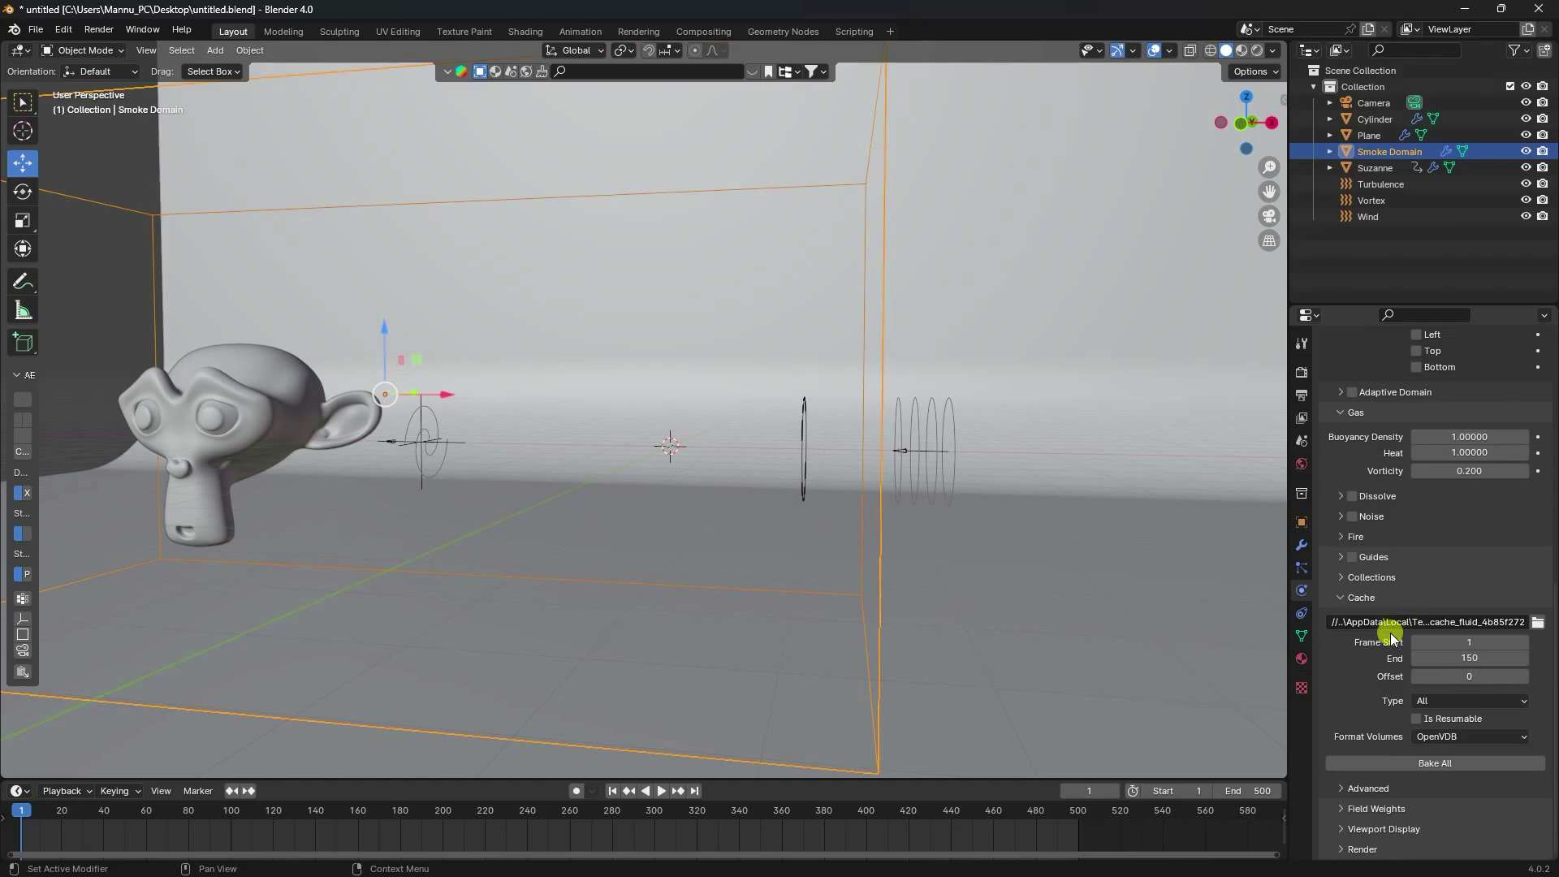
pyautogui.click(1463, 656)
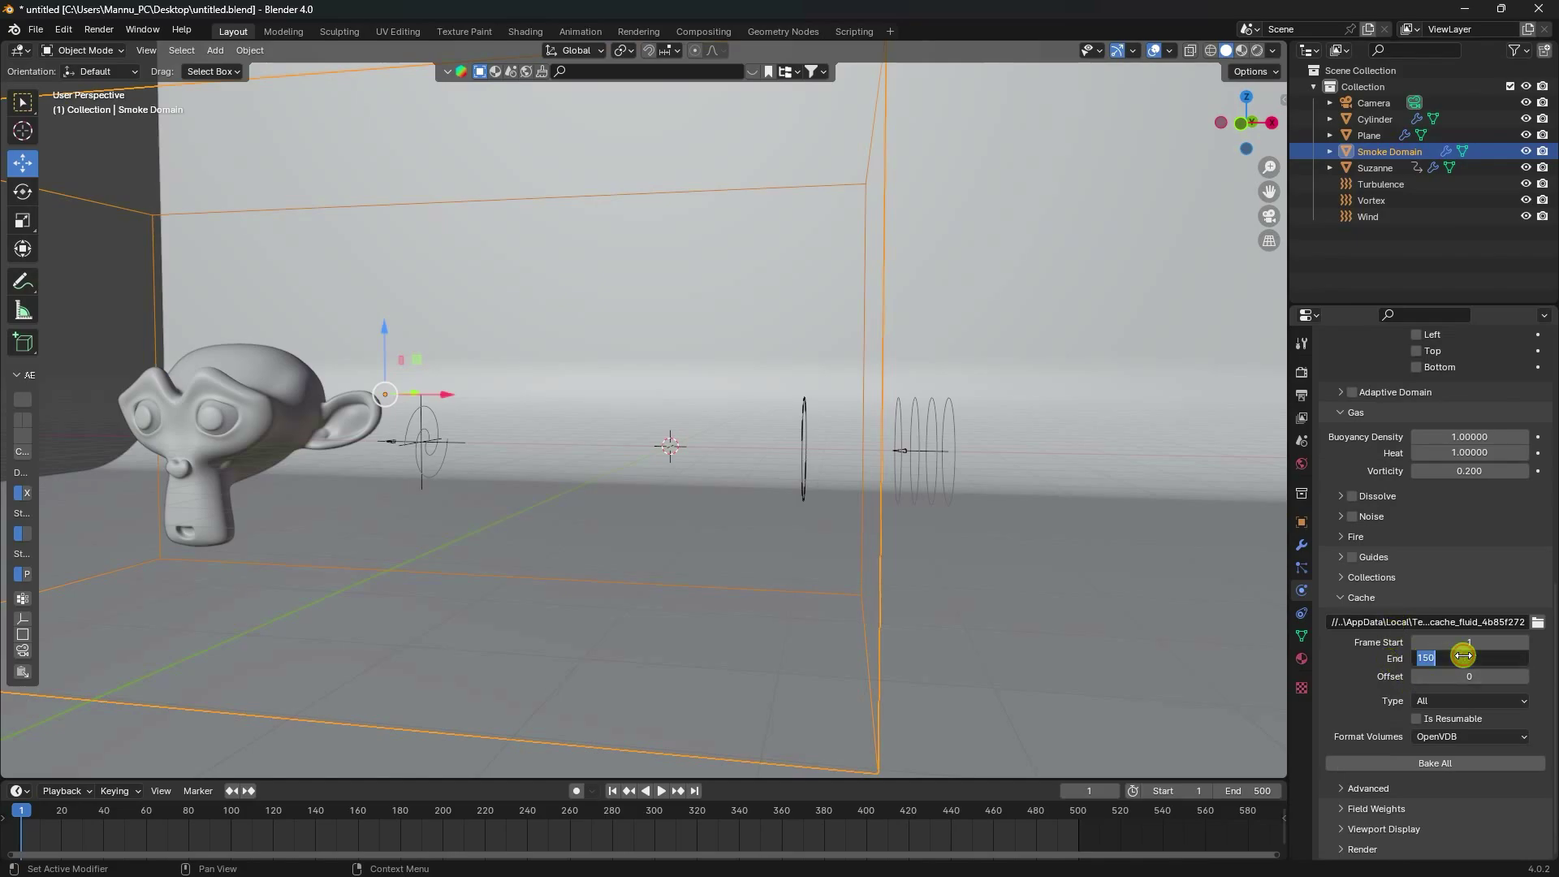
pyautogui.write('100')
pyautogui.press('Return')
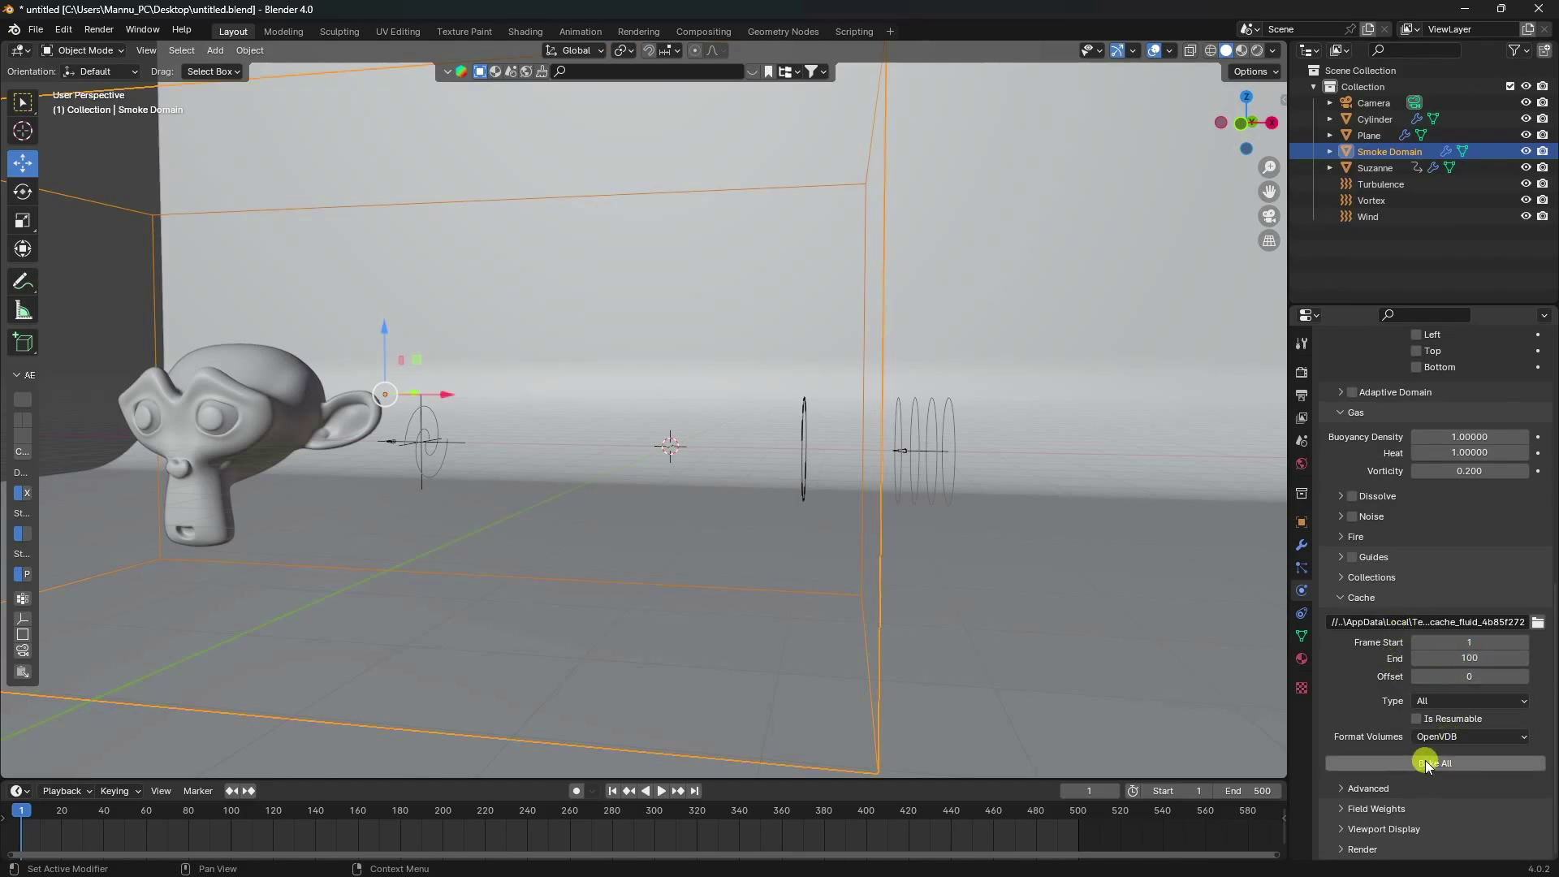
pyautogui.click(1426, 760)
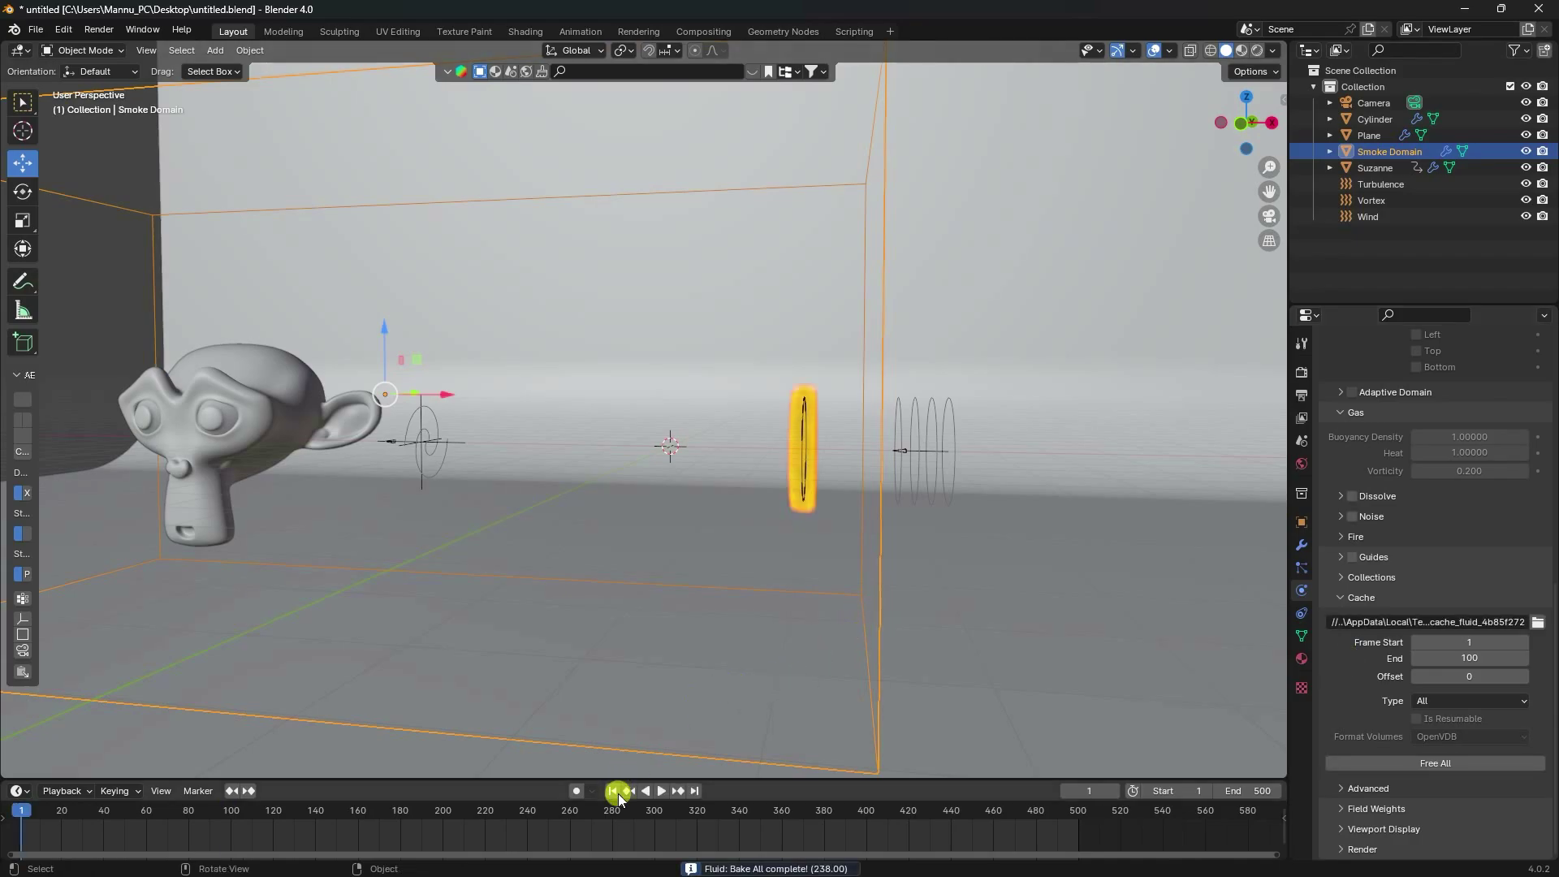
# Play the newly baked simulation and examine the flames and smoke between the emitter and the monkey head.
pyautogui.moveTo(679, 543); pyautogui.dragTo(723, 543, button='middle')
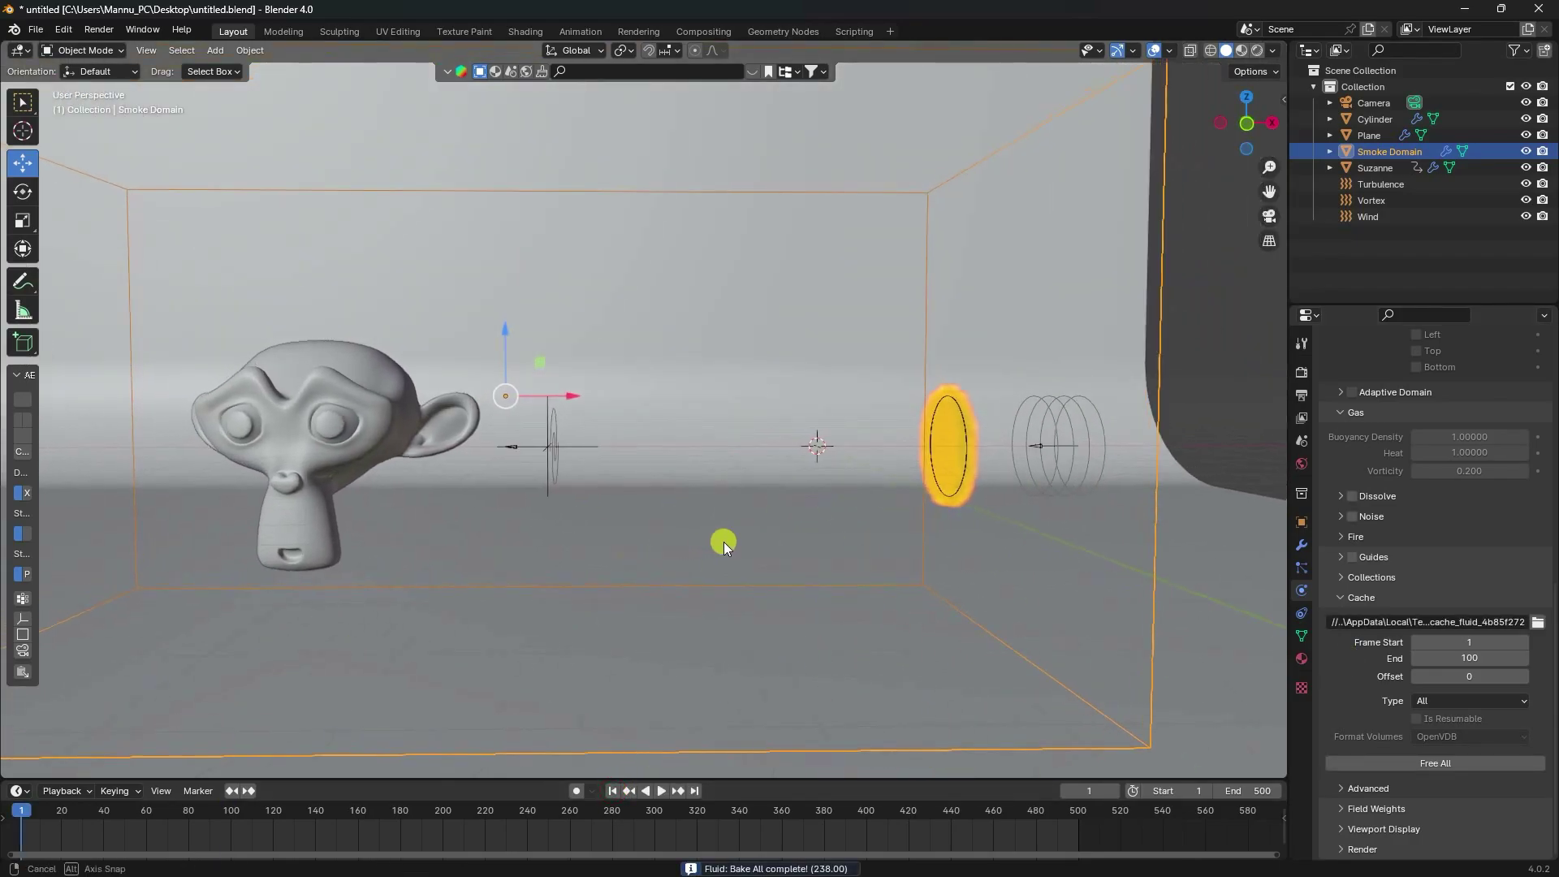
pyautogui.click(661, 791)
pyautogui.scroll(6, 606, 470)
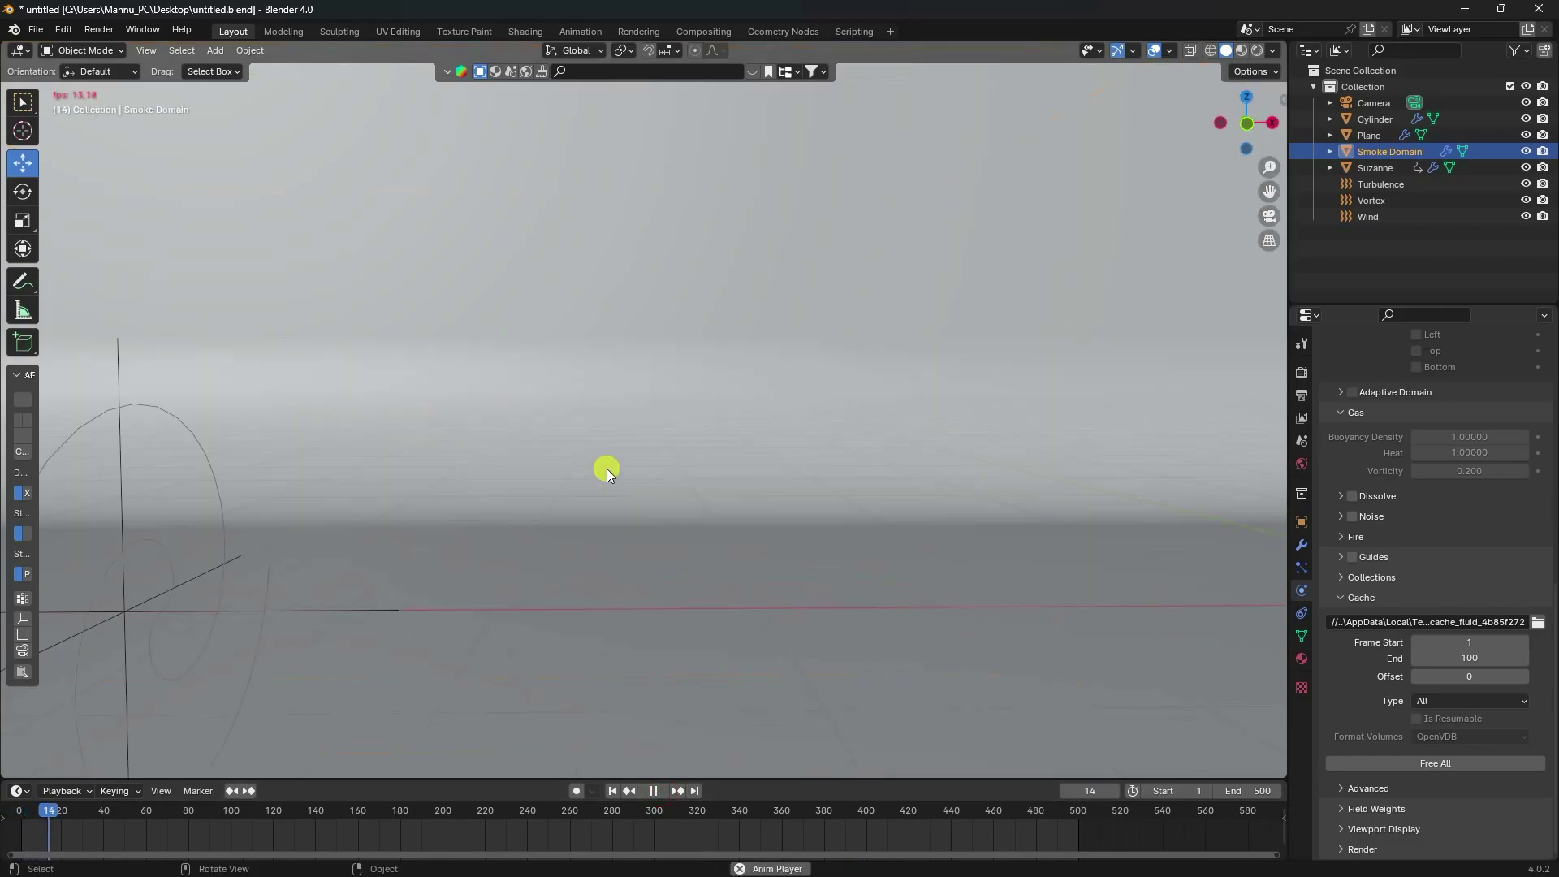
pyautogui.scroll(-3, 661, 497)
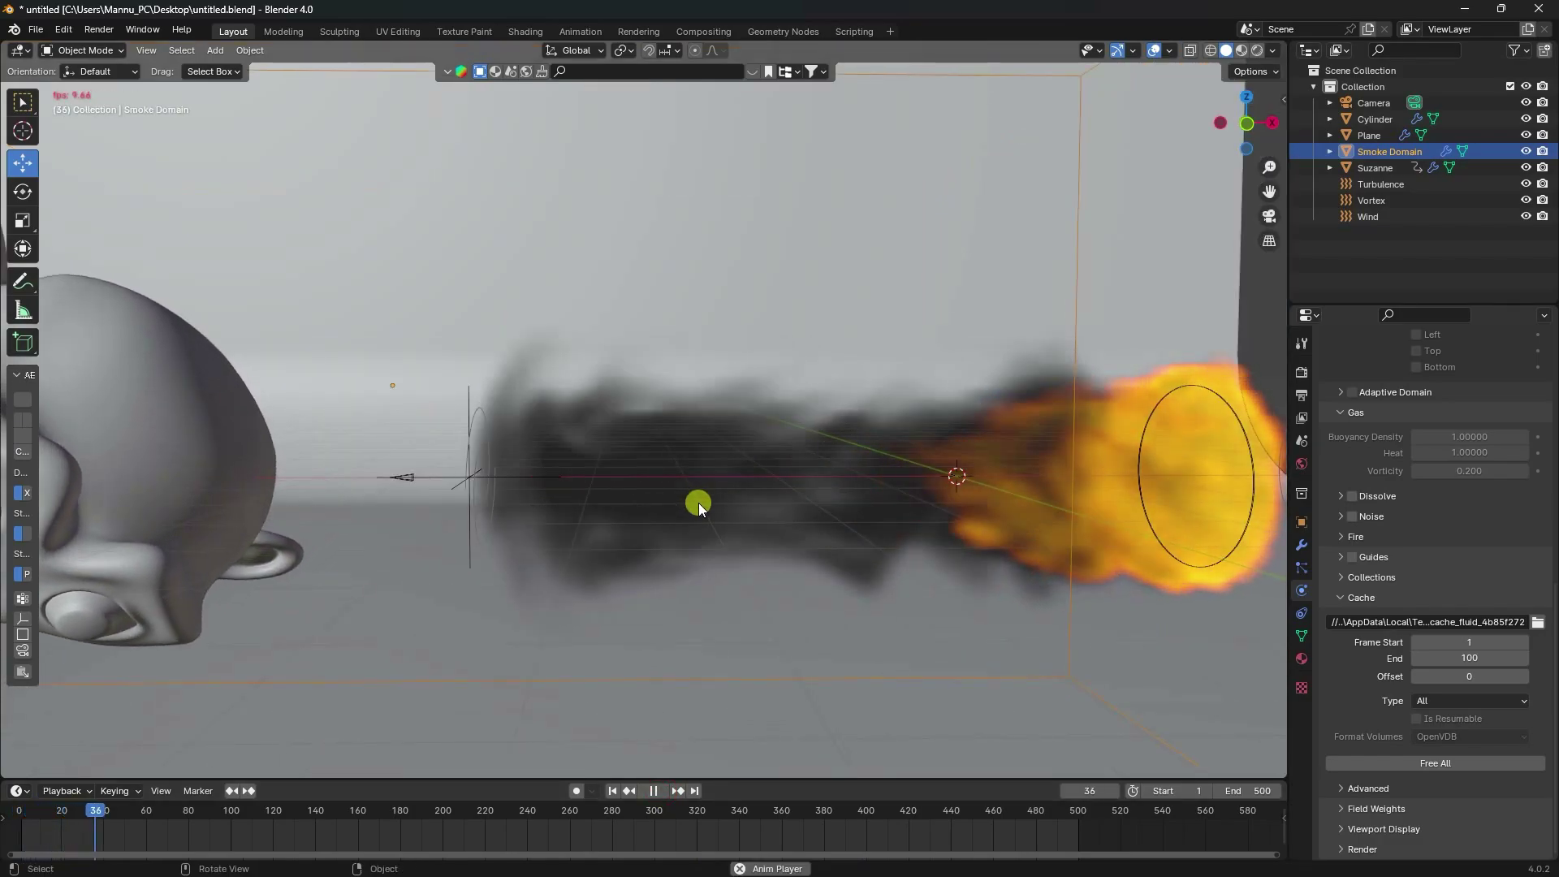
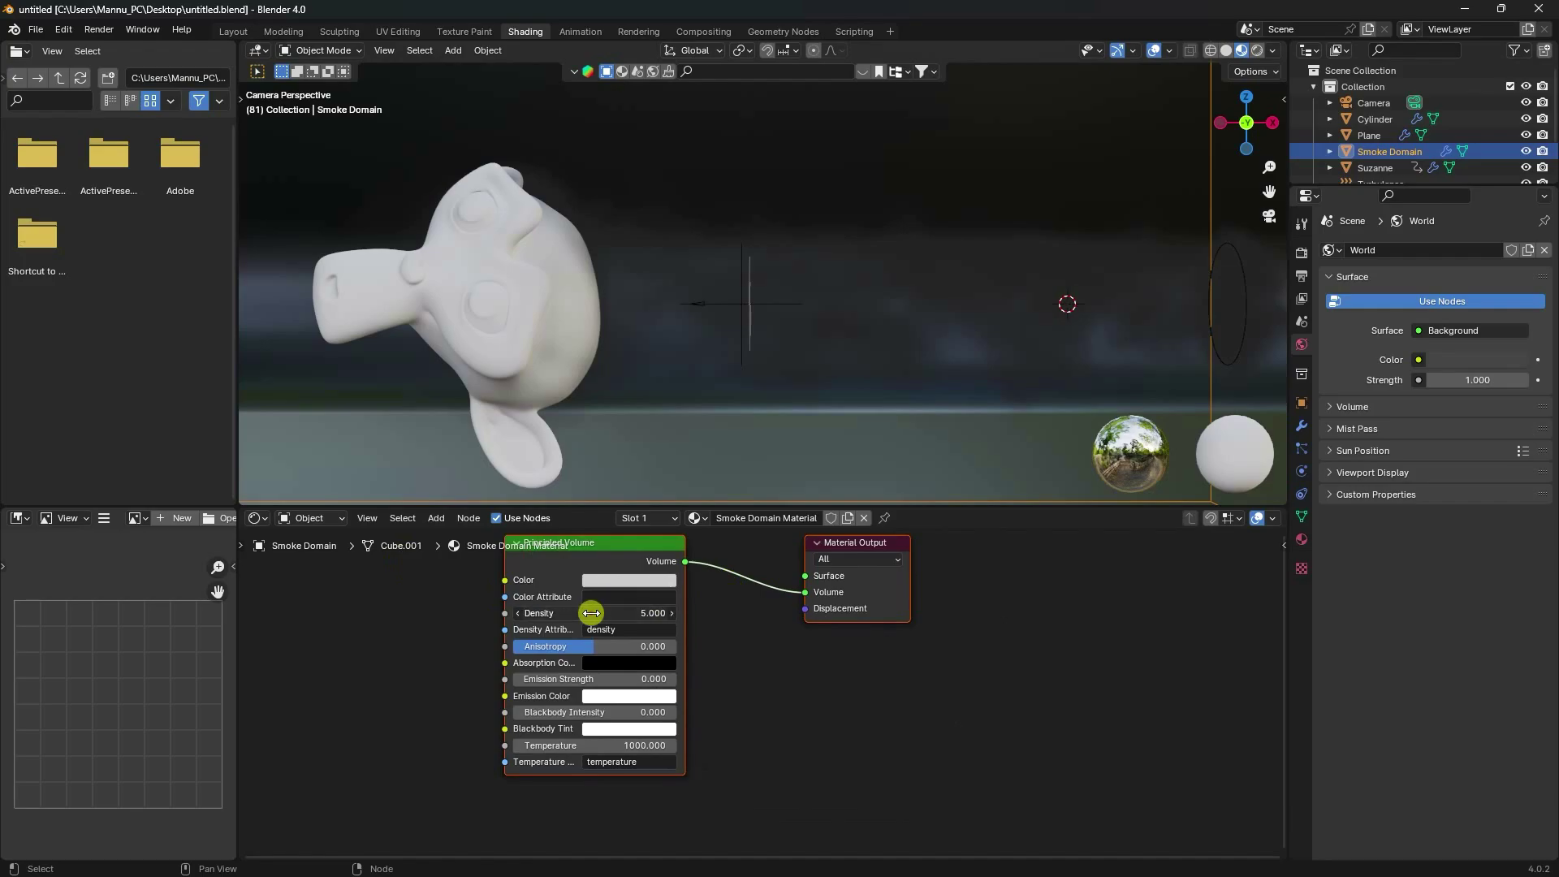
# Set the density of the Smoke Domain material's Principled Volume node to 40.
pyautogui.click(590, 613)
pyautogui.write('40')
pyautogui.press('Return')
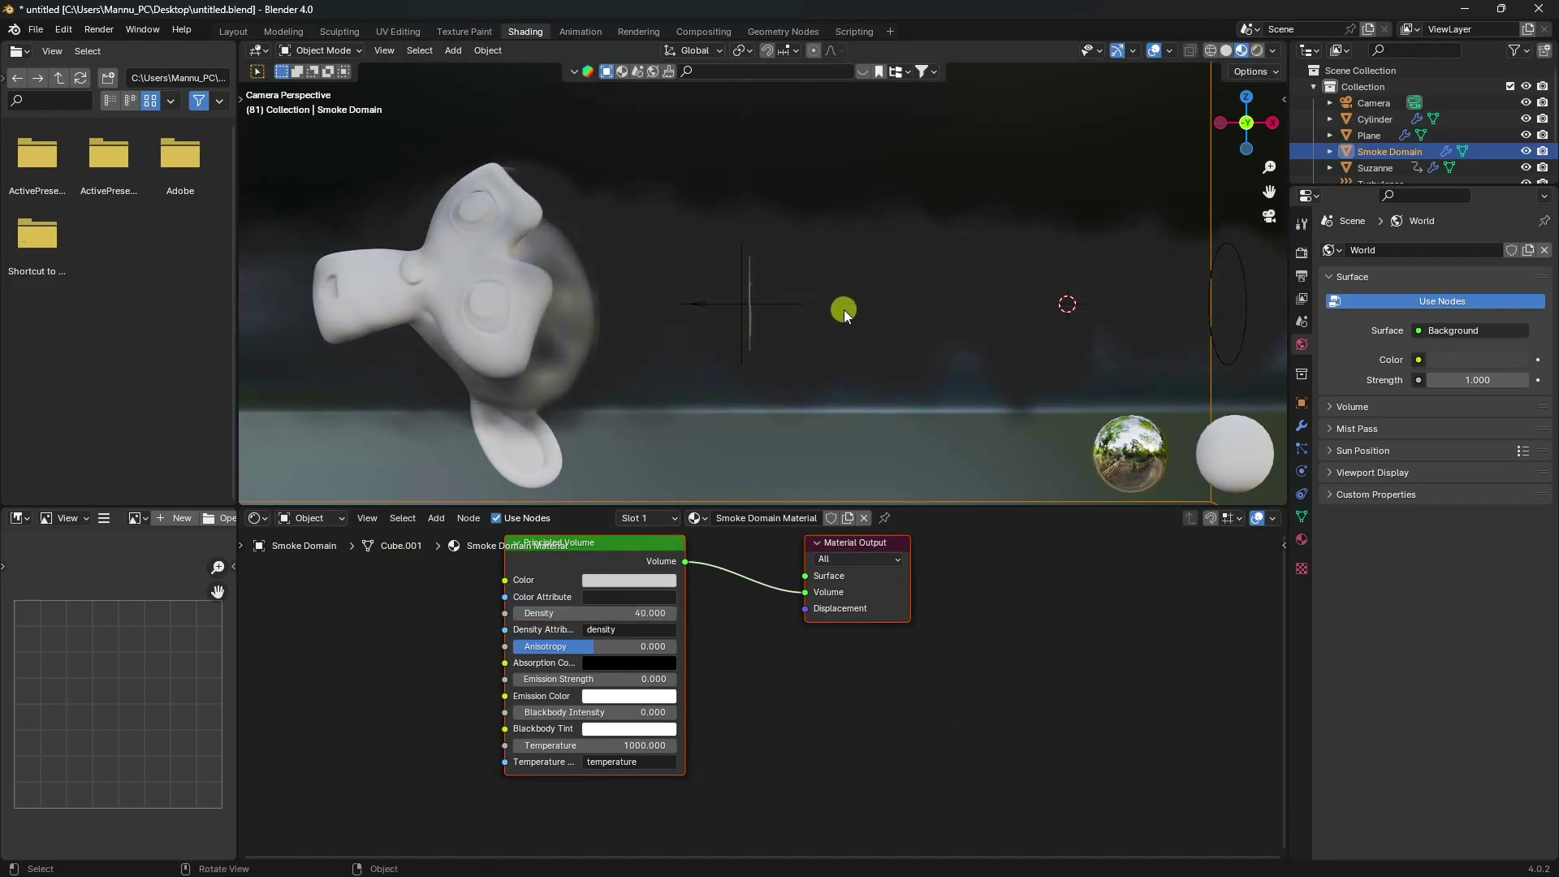
# Move the Material Output node aside and insert an Add Shader node between Principled Volume and Material Output.
pyautogui.moveTo(830, 672); pyautogui.dragTo(683, 666, button='middle')
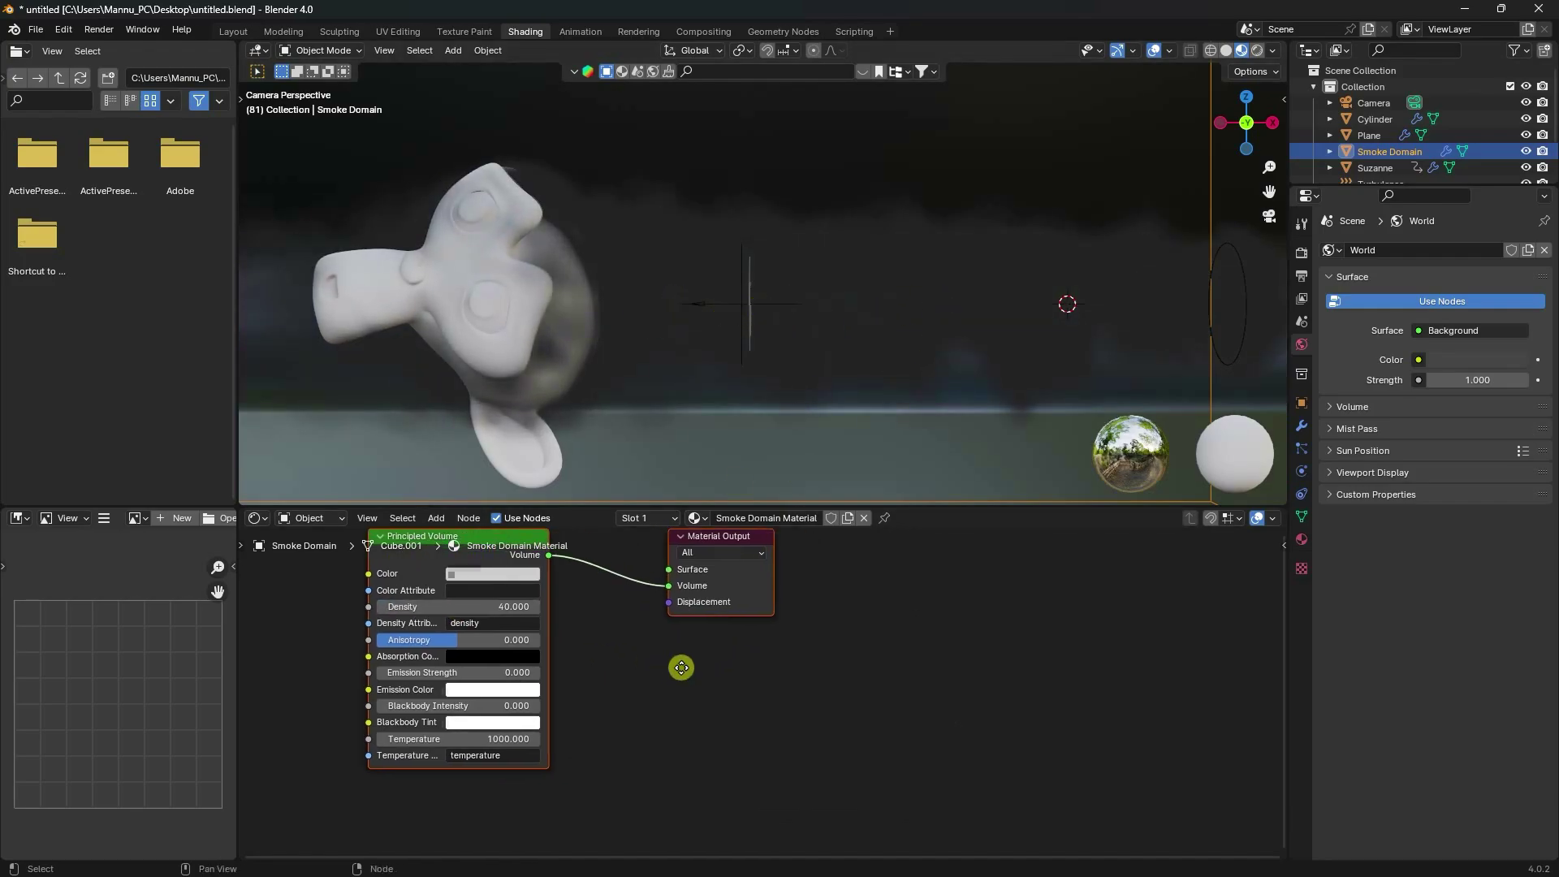
pyautogui.moveTo(718, 552); pyautogui.dragTo(922, 584)
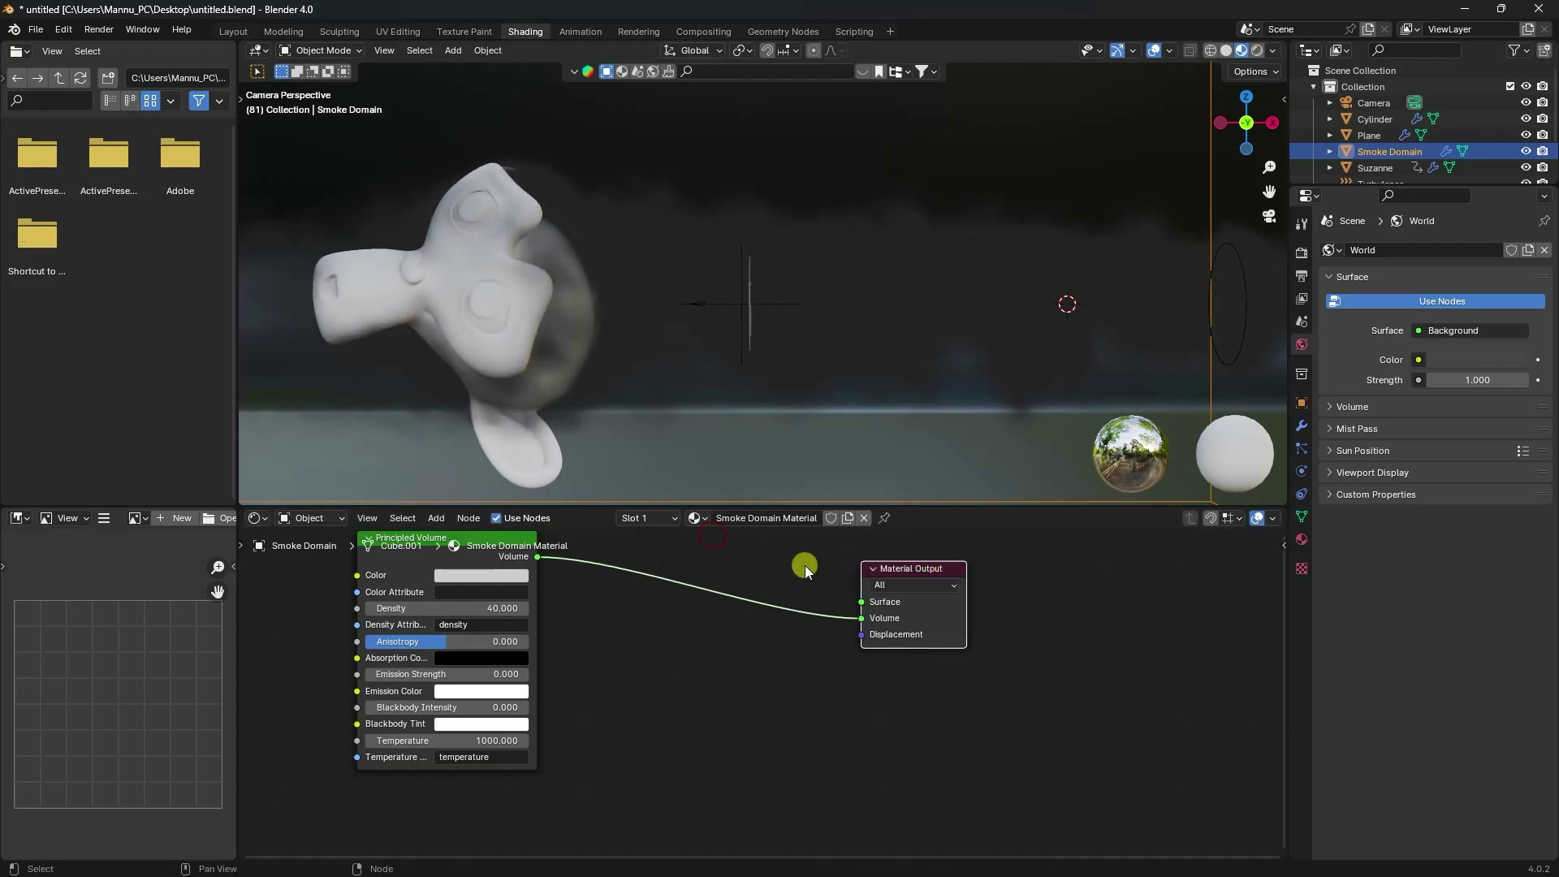
pyautogui.hotkey('shift', 'a')
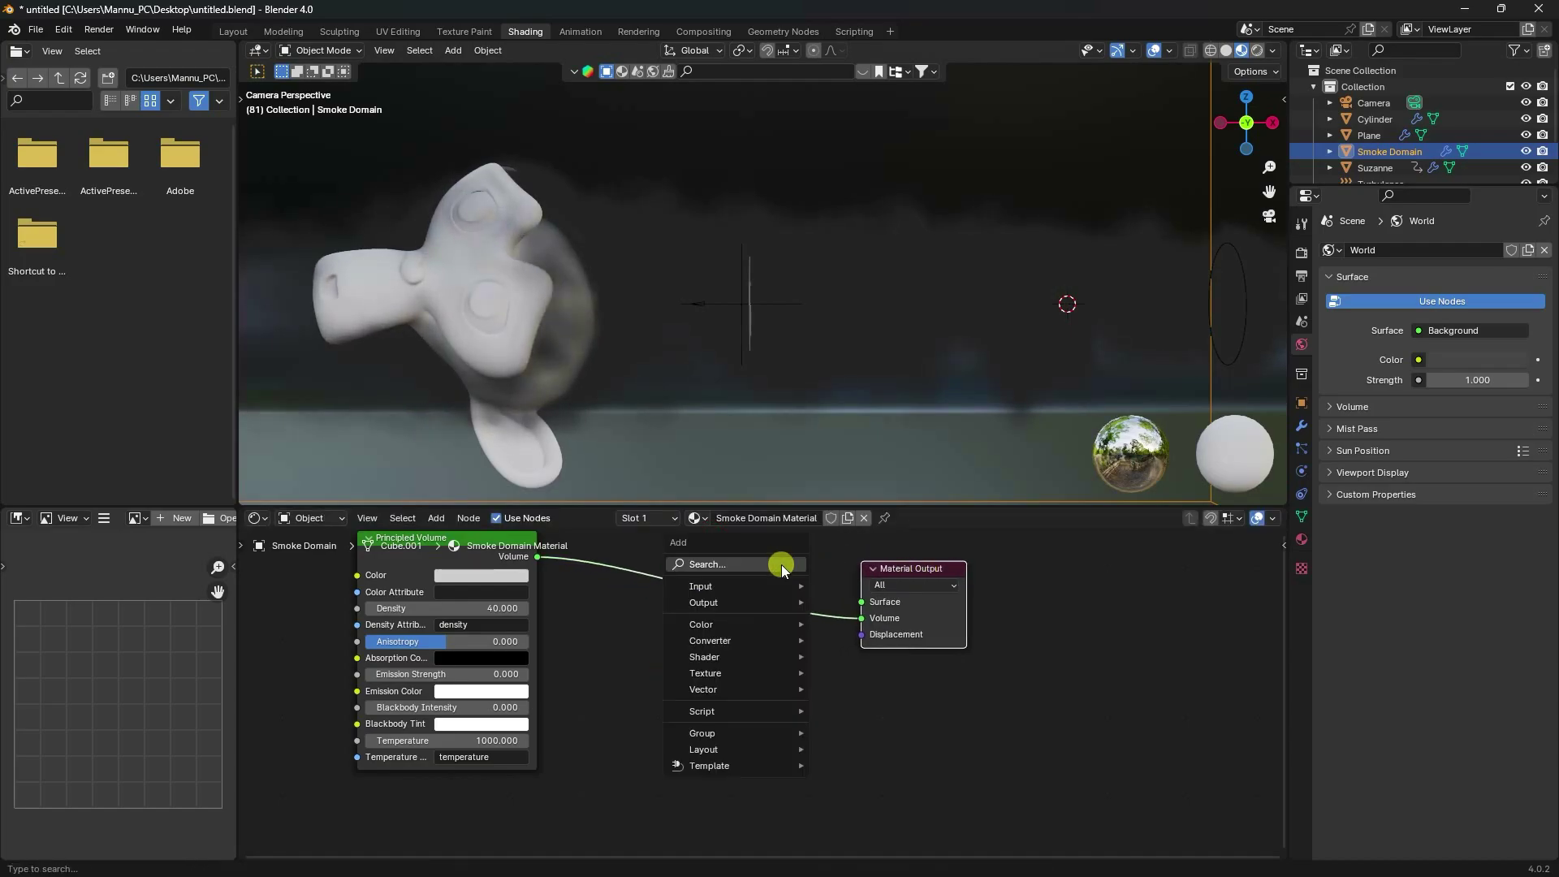
pyautogui.click(781, 564)
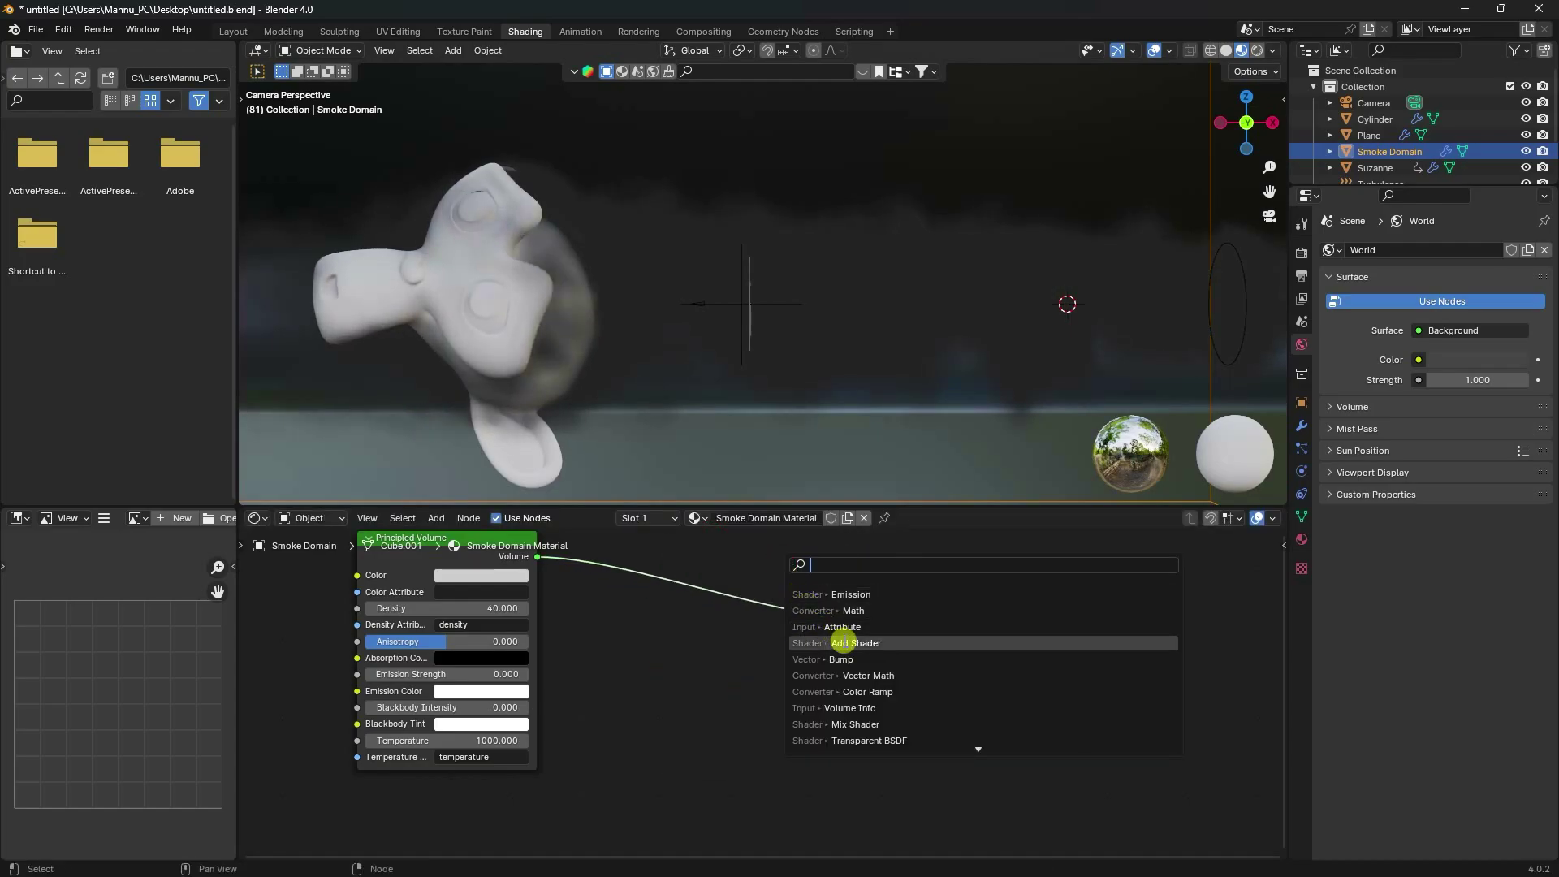
pyautogui.click(841, 643)
pyautogui.click(713, 577)
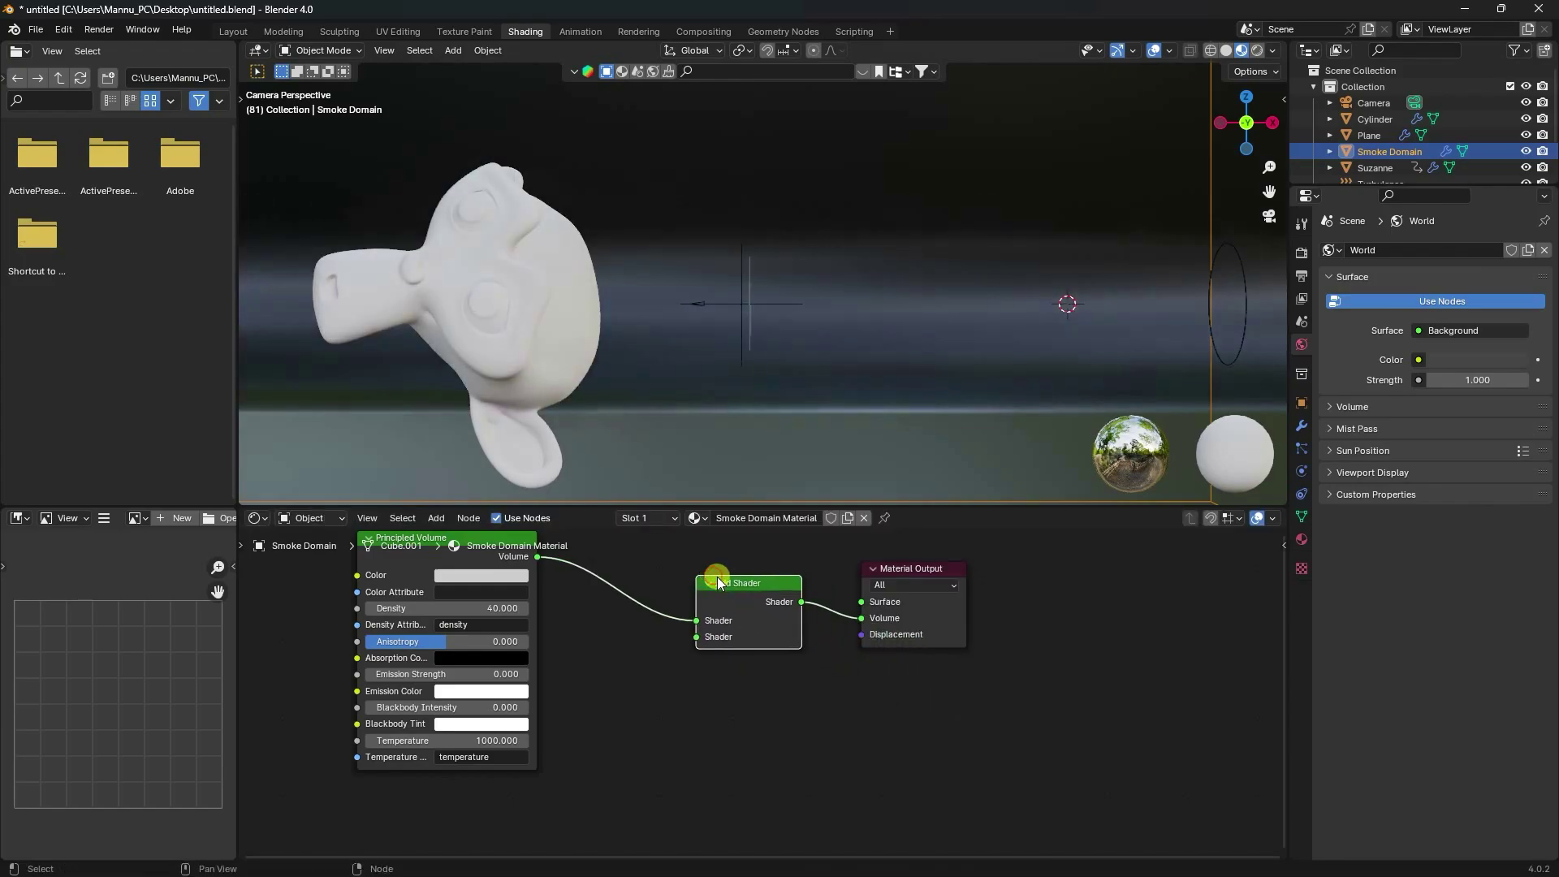
# Add an Emission node and connect it to the second Shader input of the Add Shader node.
pyautogui.hotkey('shift', 'a')
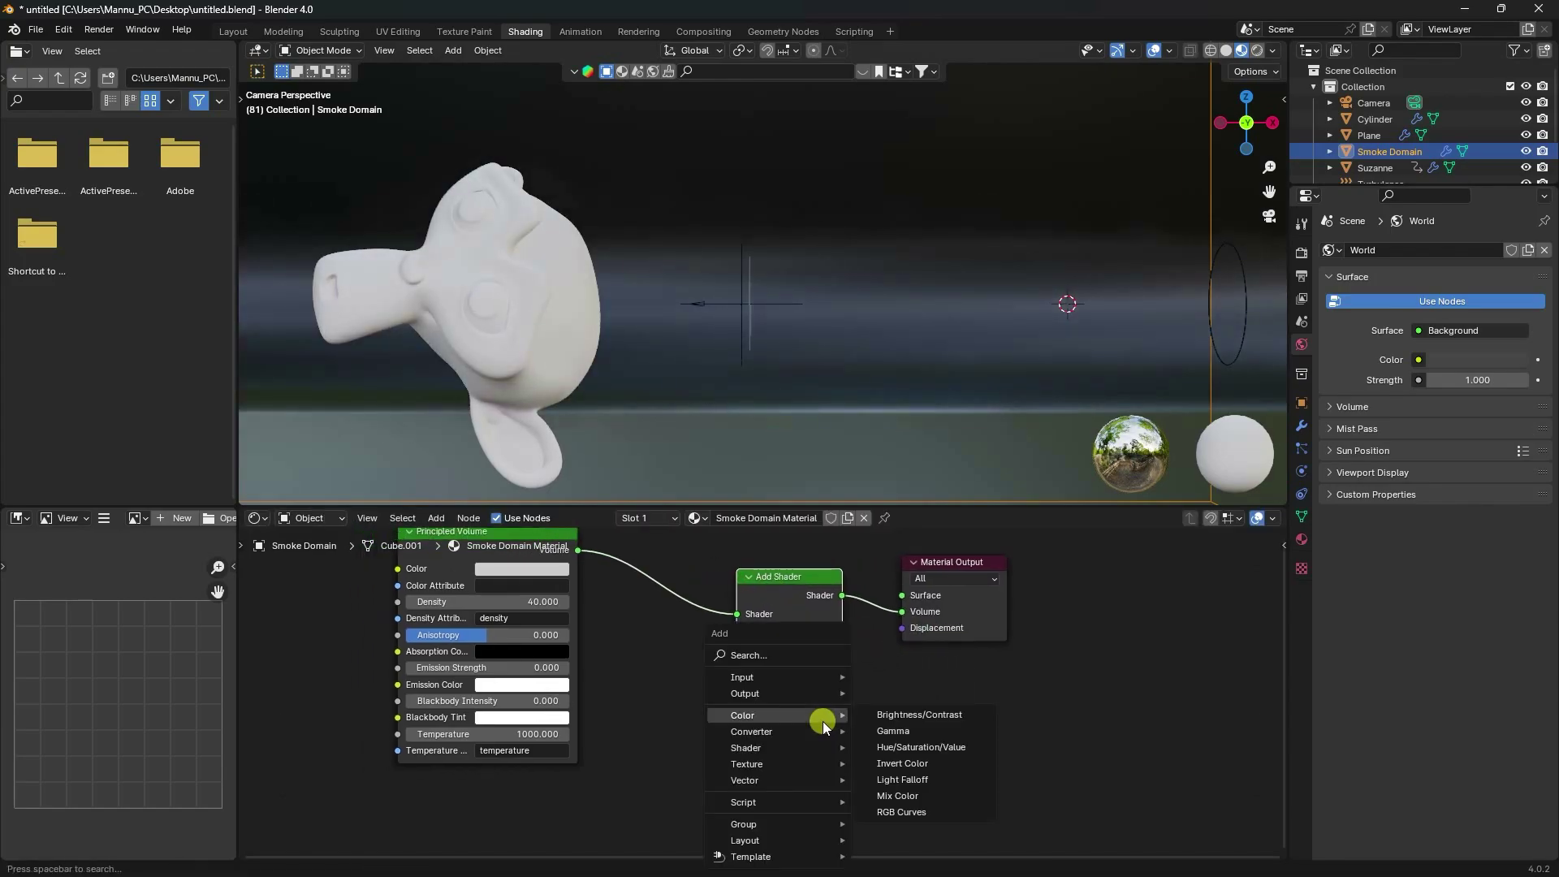
pyautogui.click(782, 652)
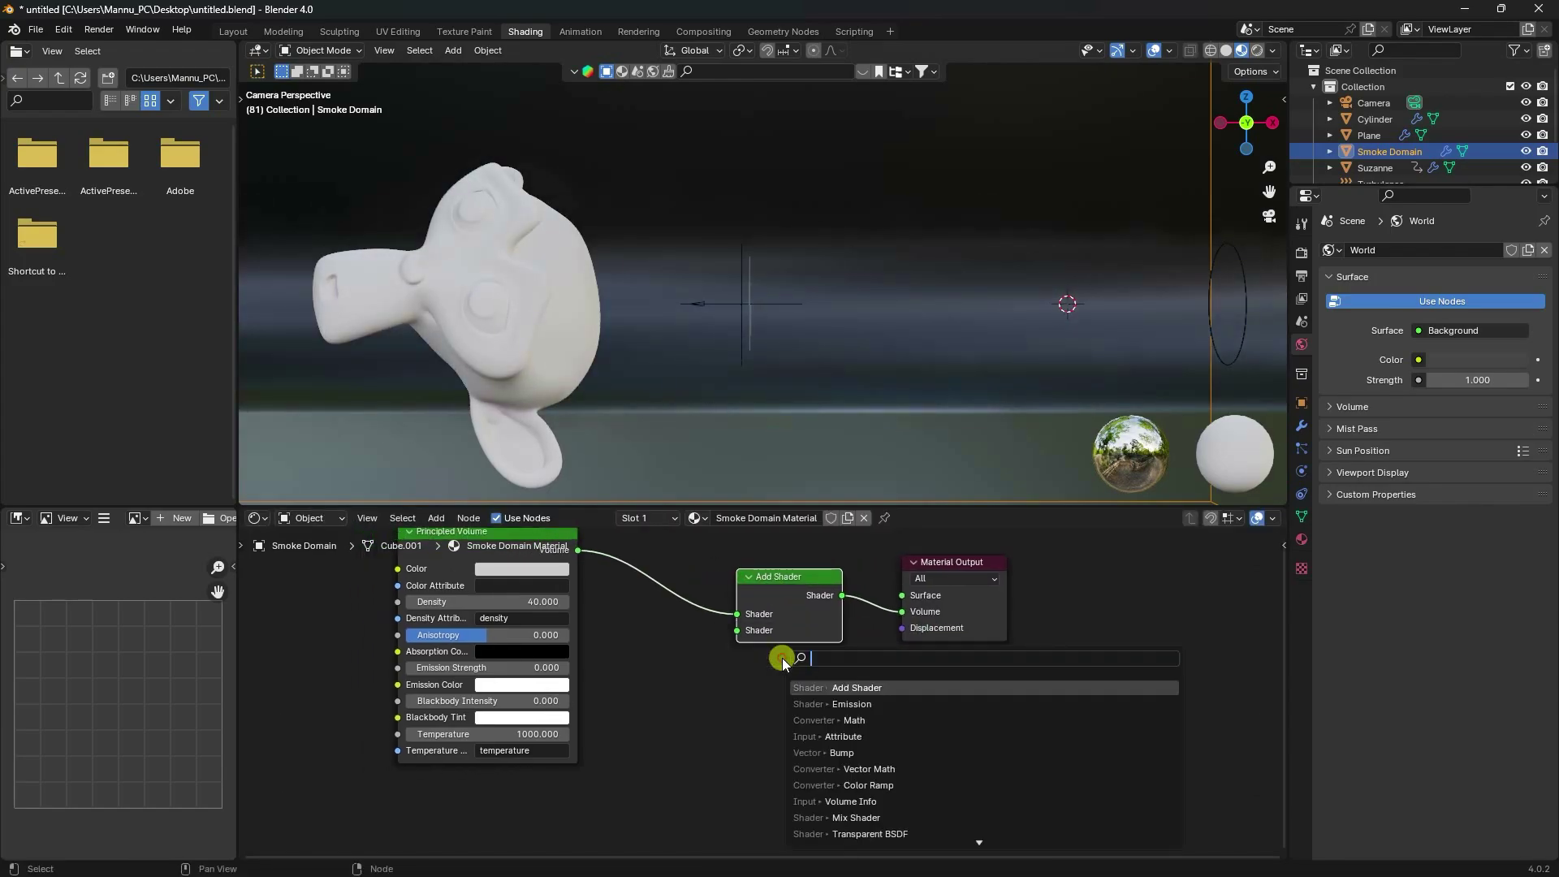
pyautogui.click(852, 704)
pyautogui.click(649, 702)
pyautogui.moveTo(733, 630); pyautogui.dragTo(667, 674)
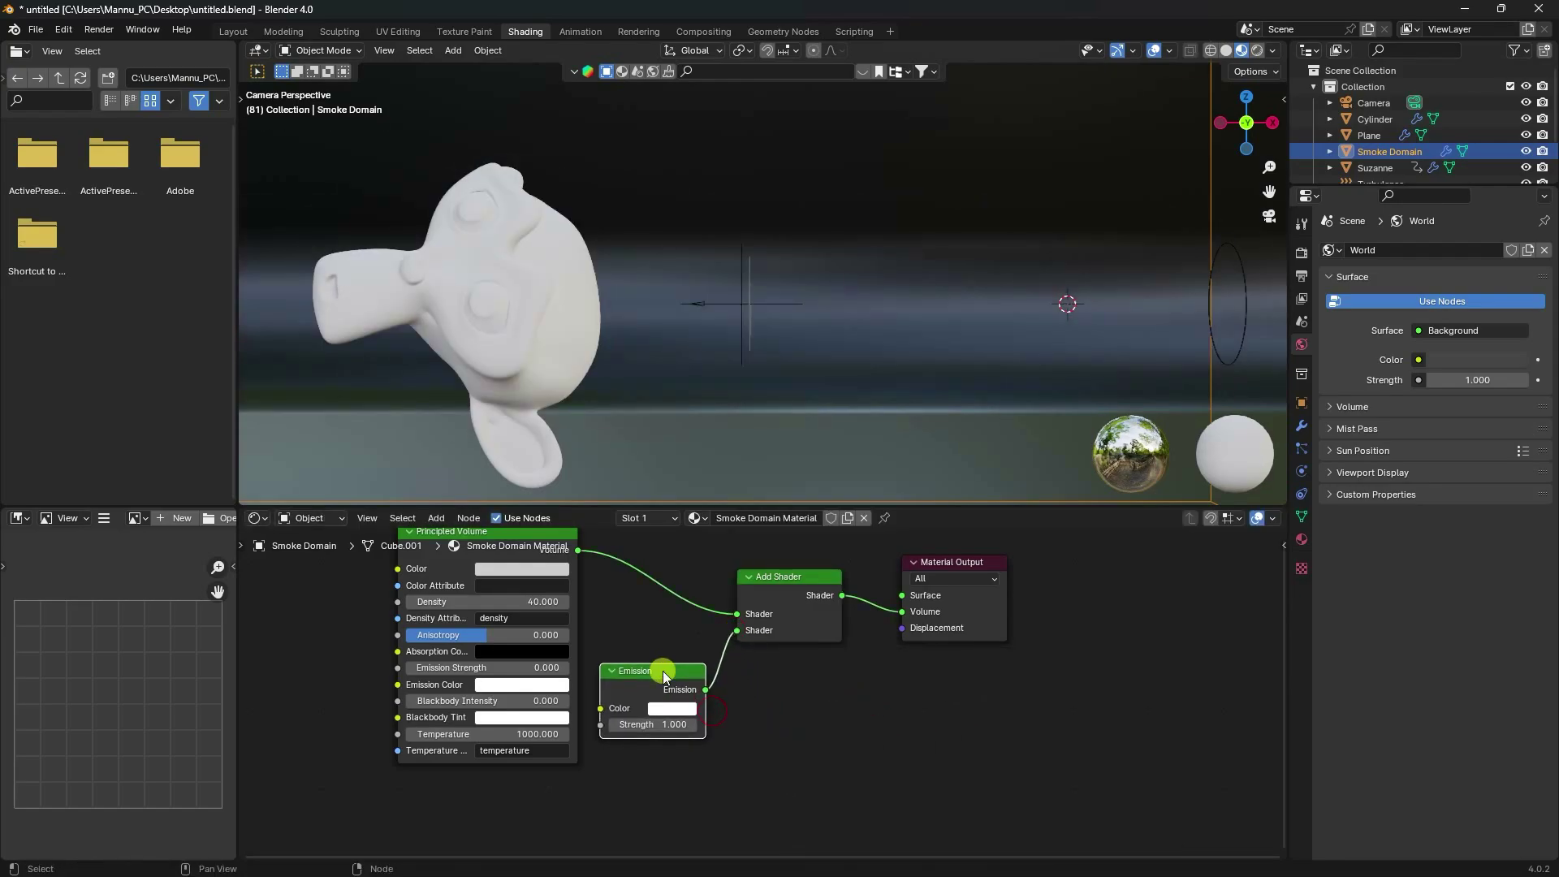
# Set the Emission node's color to a strongly saturated orange-red with a hue of 0.015.
pyautogui.moveTo(658, 675); pyautogui.dragTo(669, 689, button='middle')
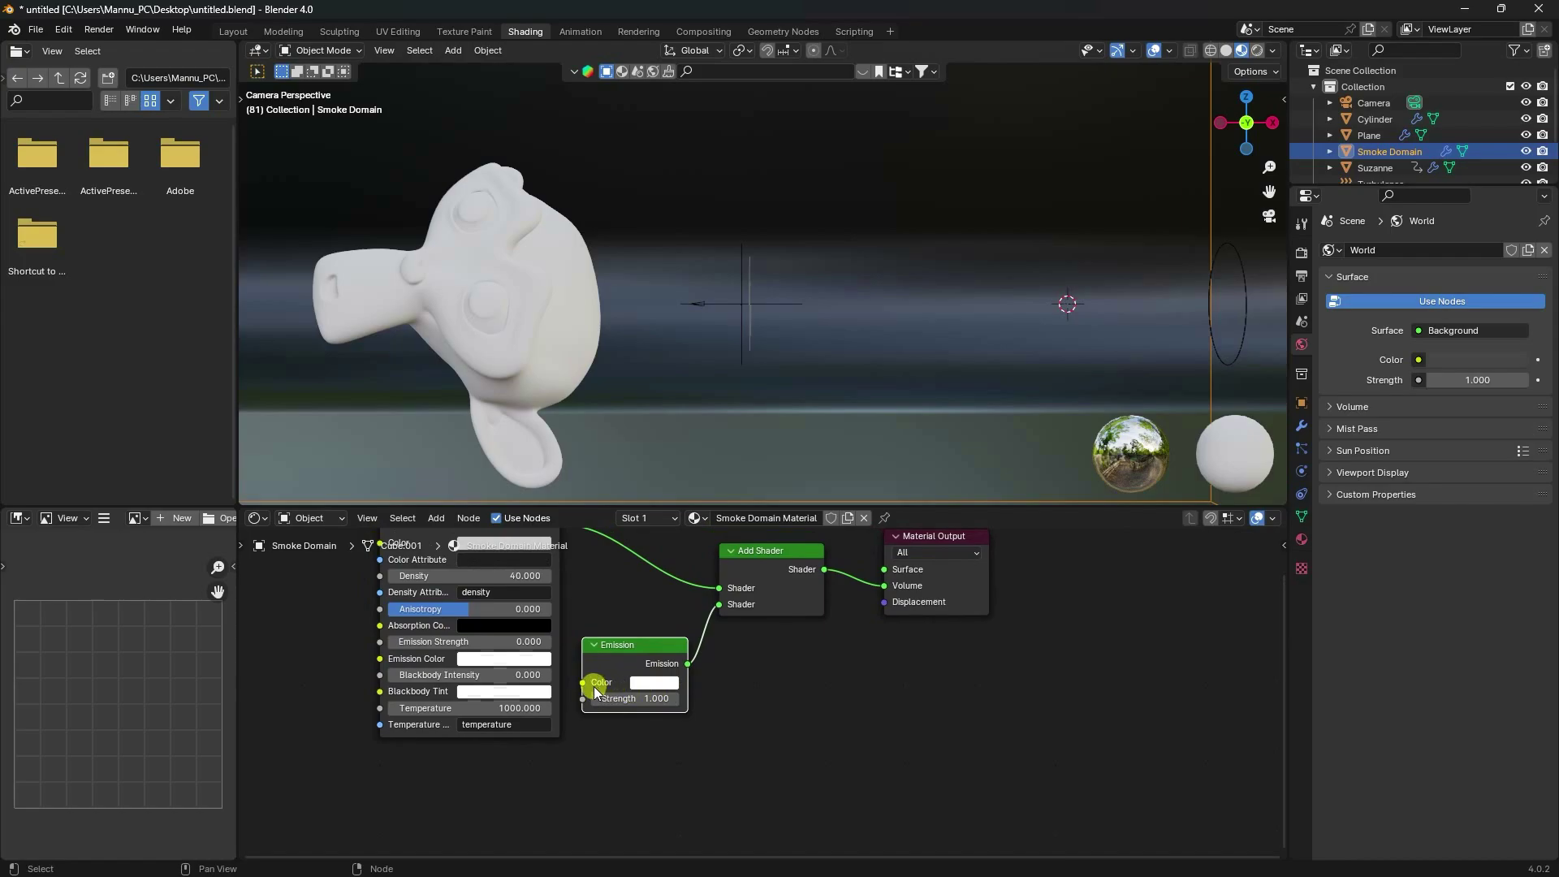
pyautogui.click(660, 684)
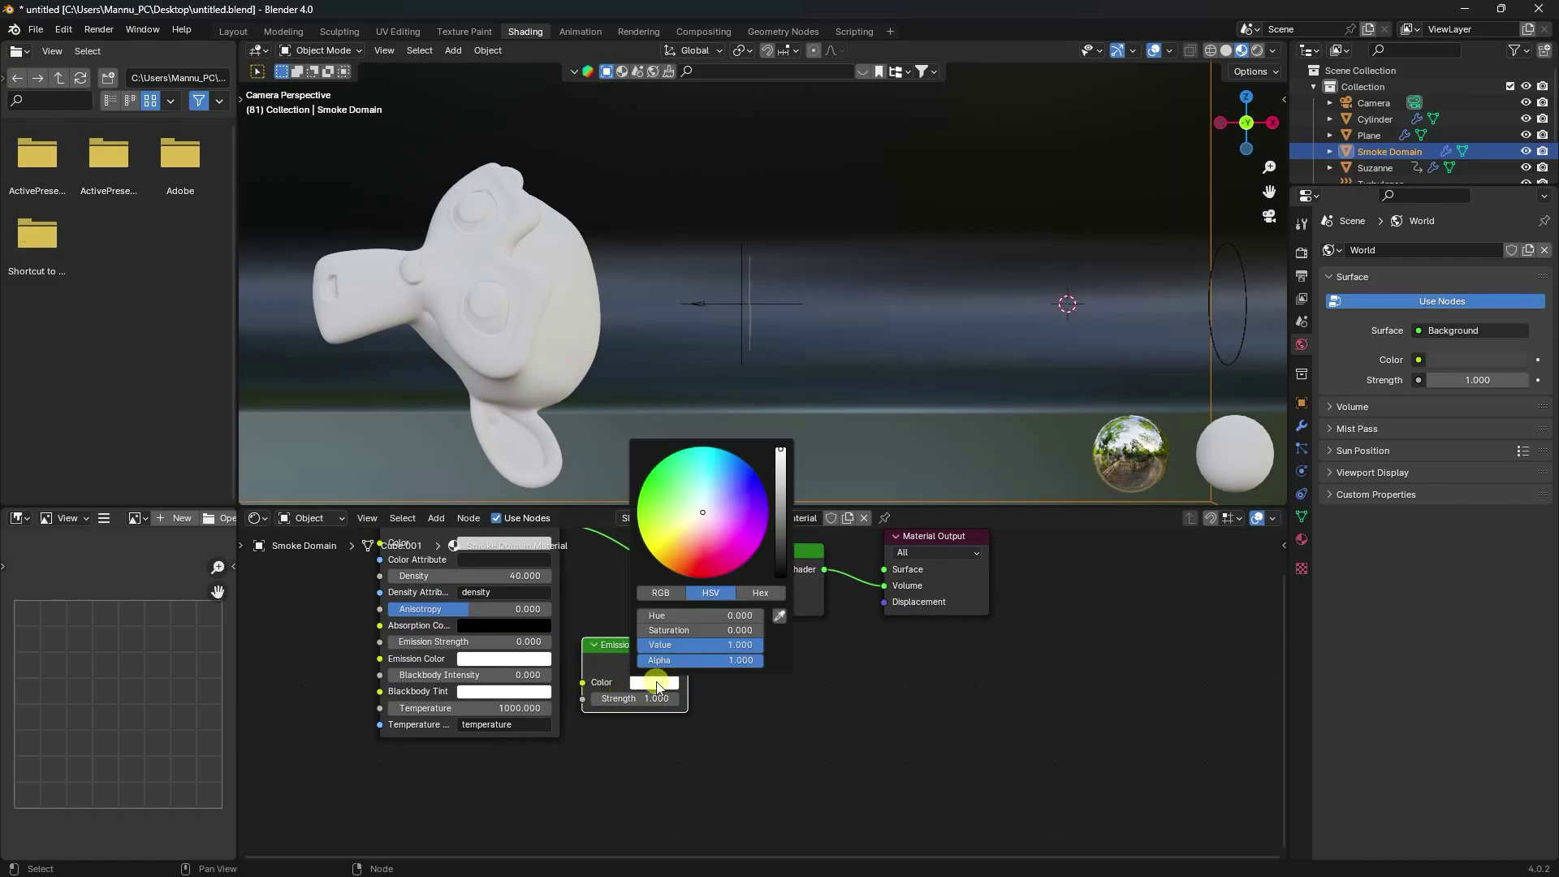
pyautogui.click(689, 615)
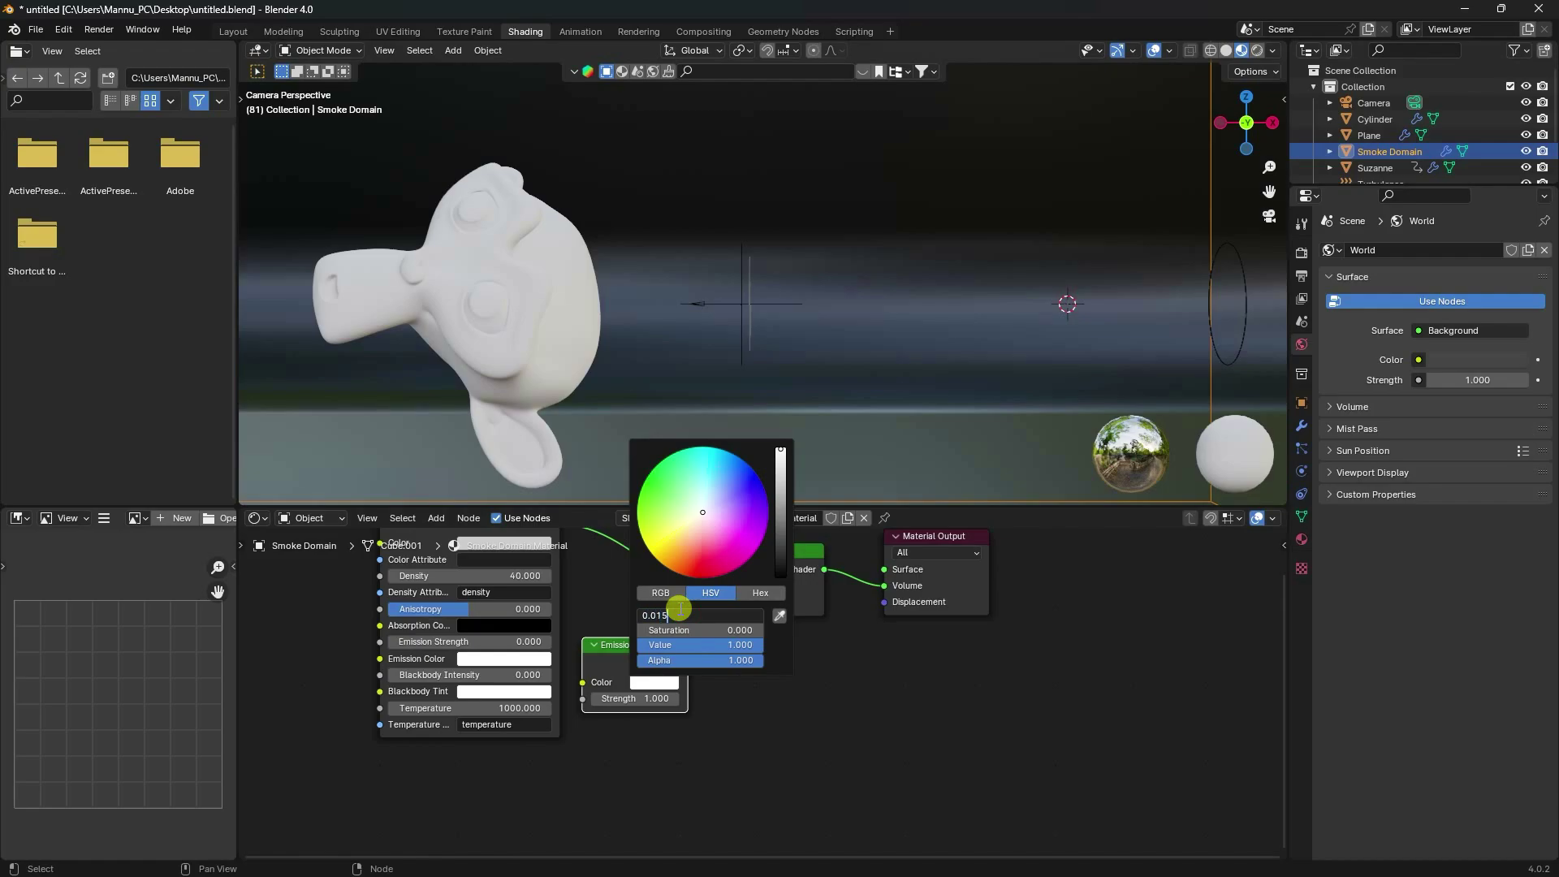
pyautogui.press('Return')
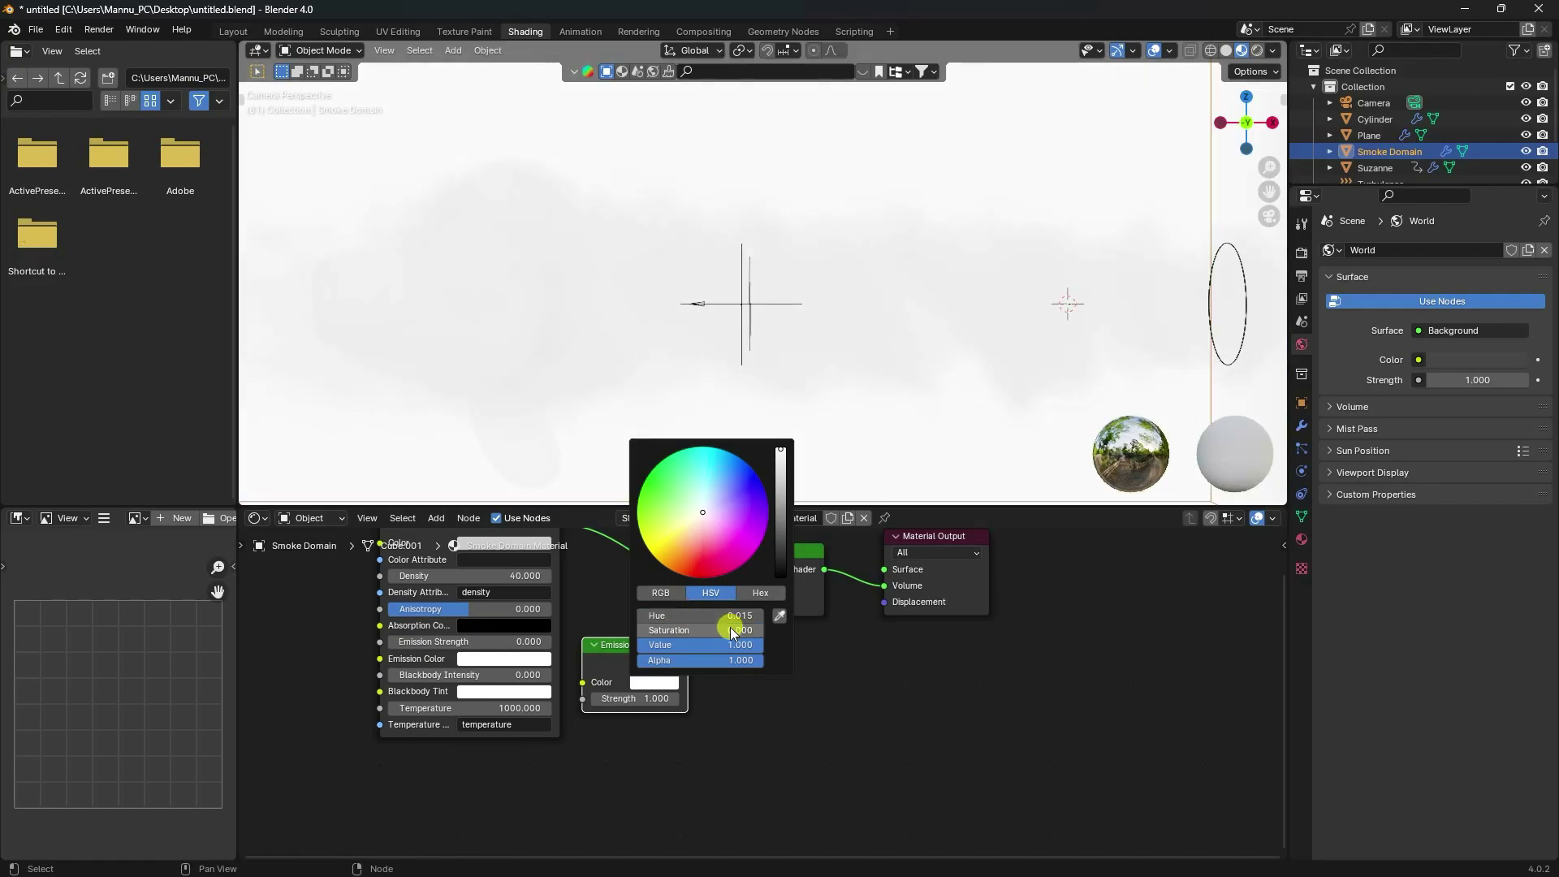
pyautogui.moveTo(695, 630); pyautogui.dragTo(961, 644)
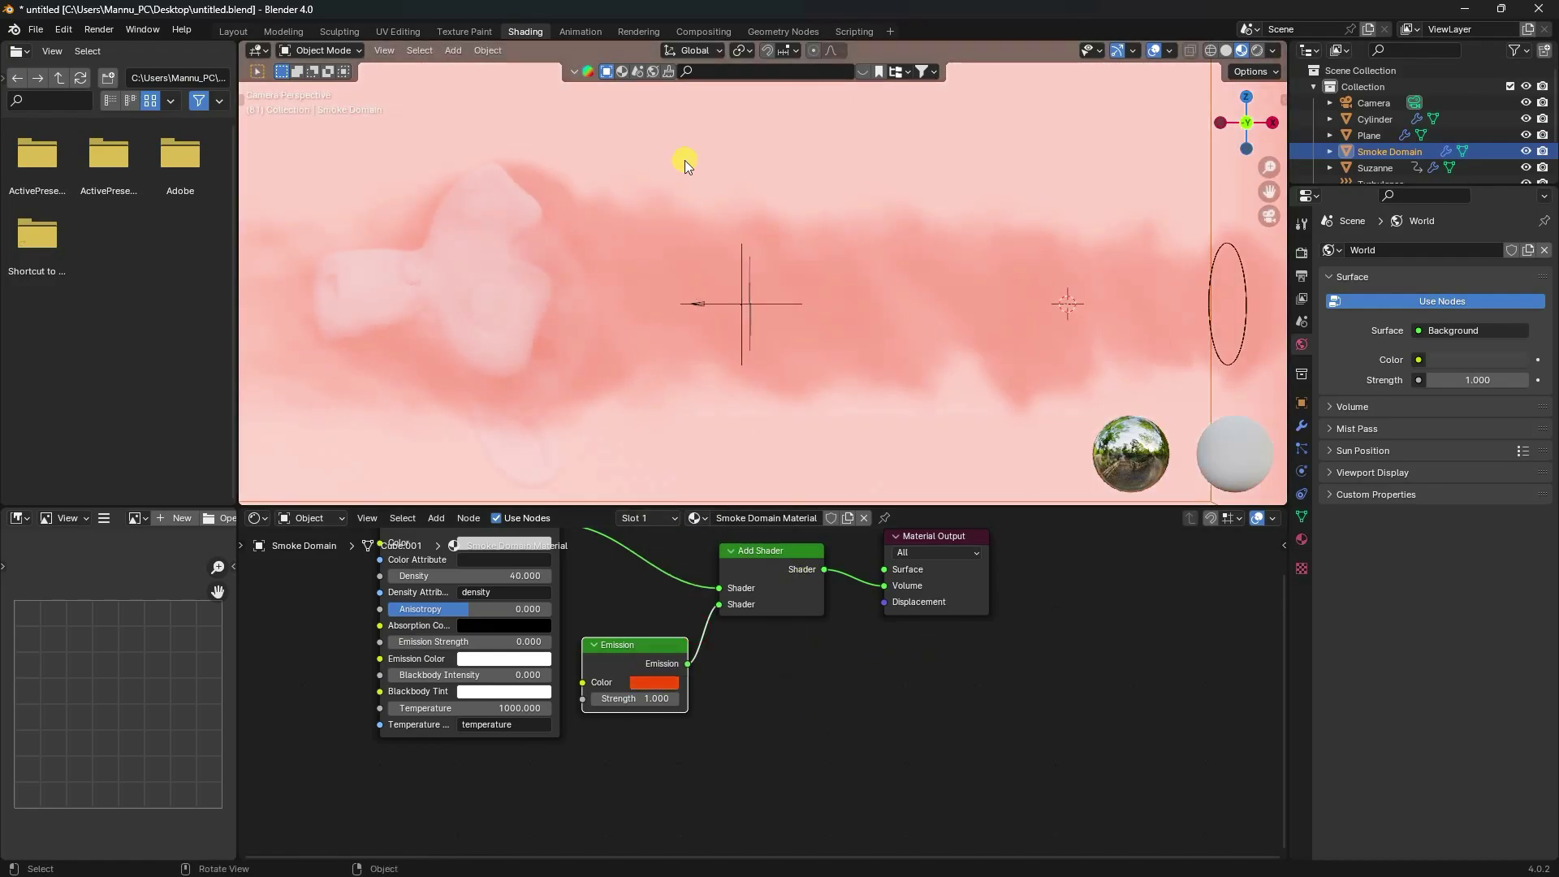
pyautogui.scroll(-3, 733, 294)
pyautogui.scroll(2, 688, 242)
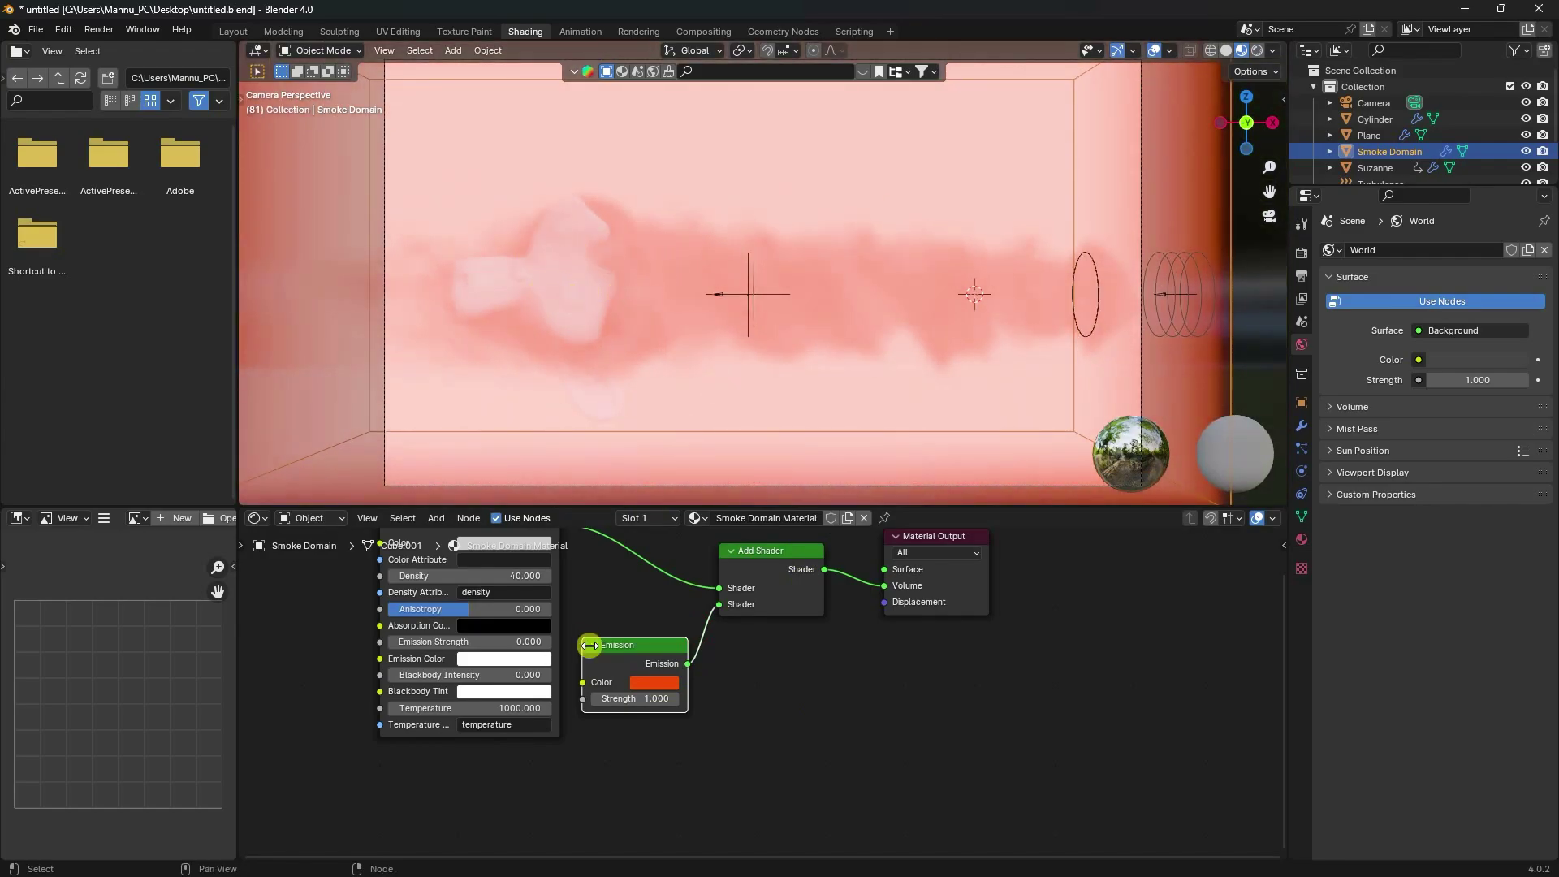
# Add a Math node below Principled Volume and connect its Value output to the Emission node's Strength.
pyautogui.moveTo(617, 686); pyautogui.dragTo(744, 690, button='middle')
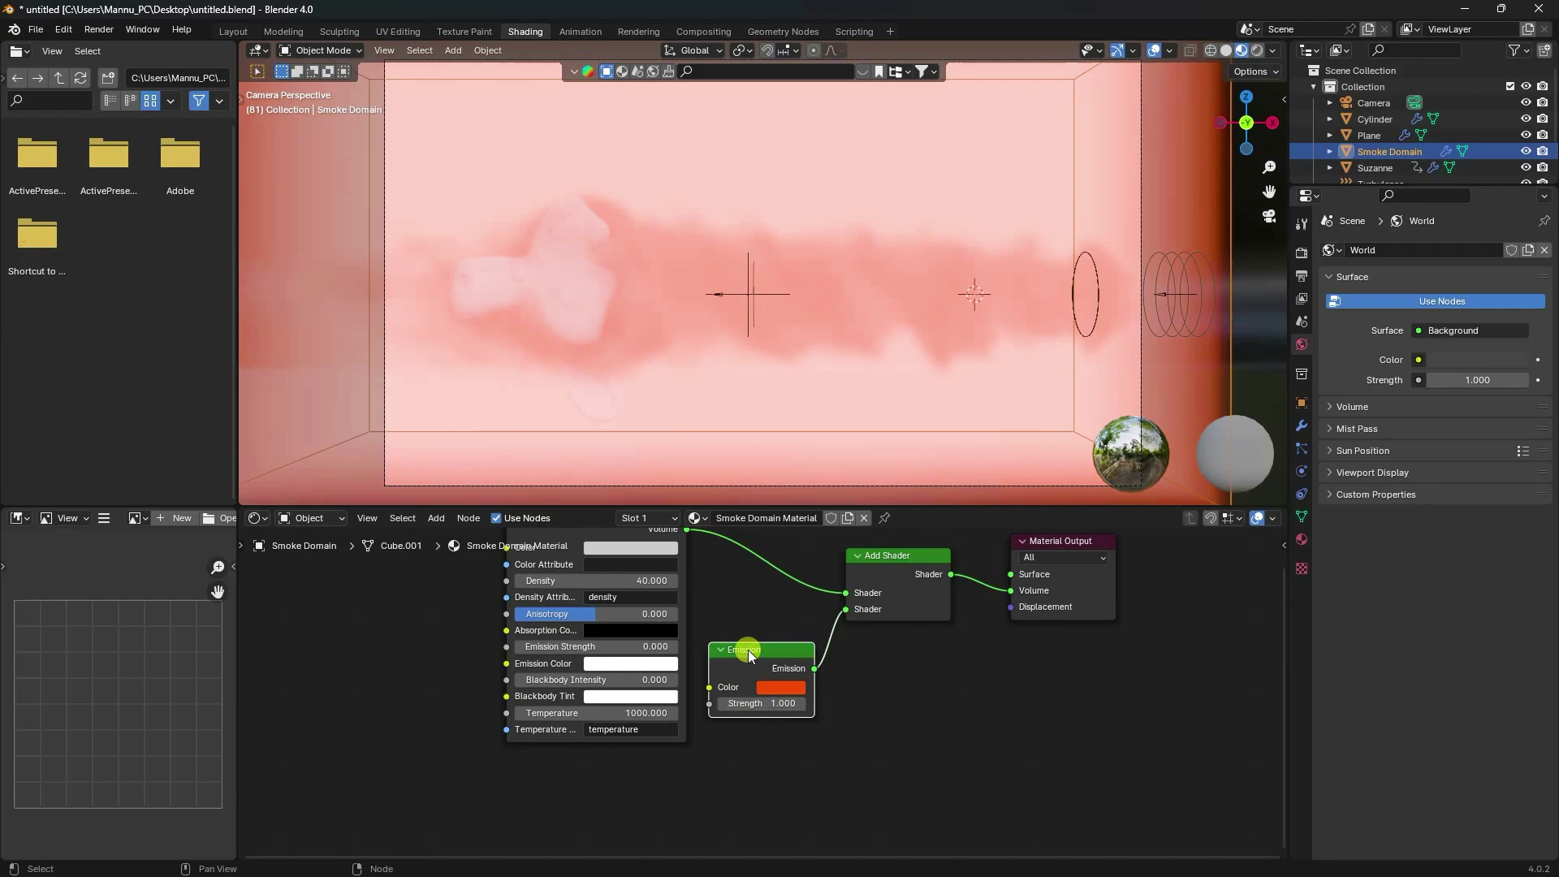
pyautogui.moveTo(748, 650); pyautogui.dragTo(798, 699)
pyautogui.hotkey('shift', 'a')
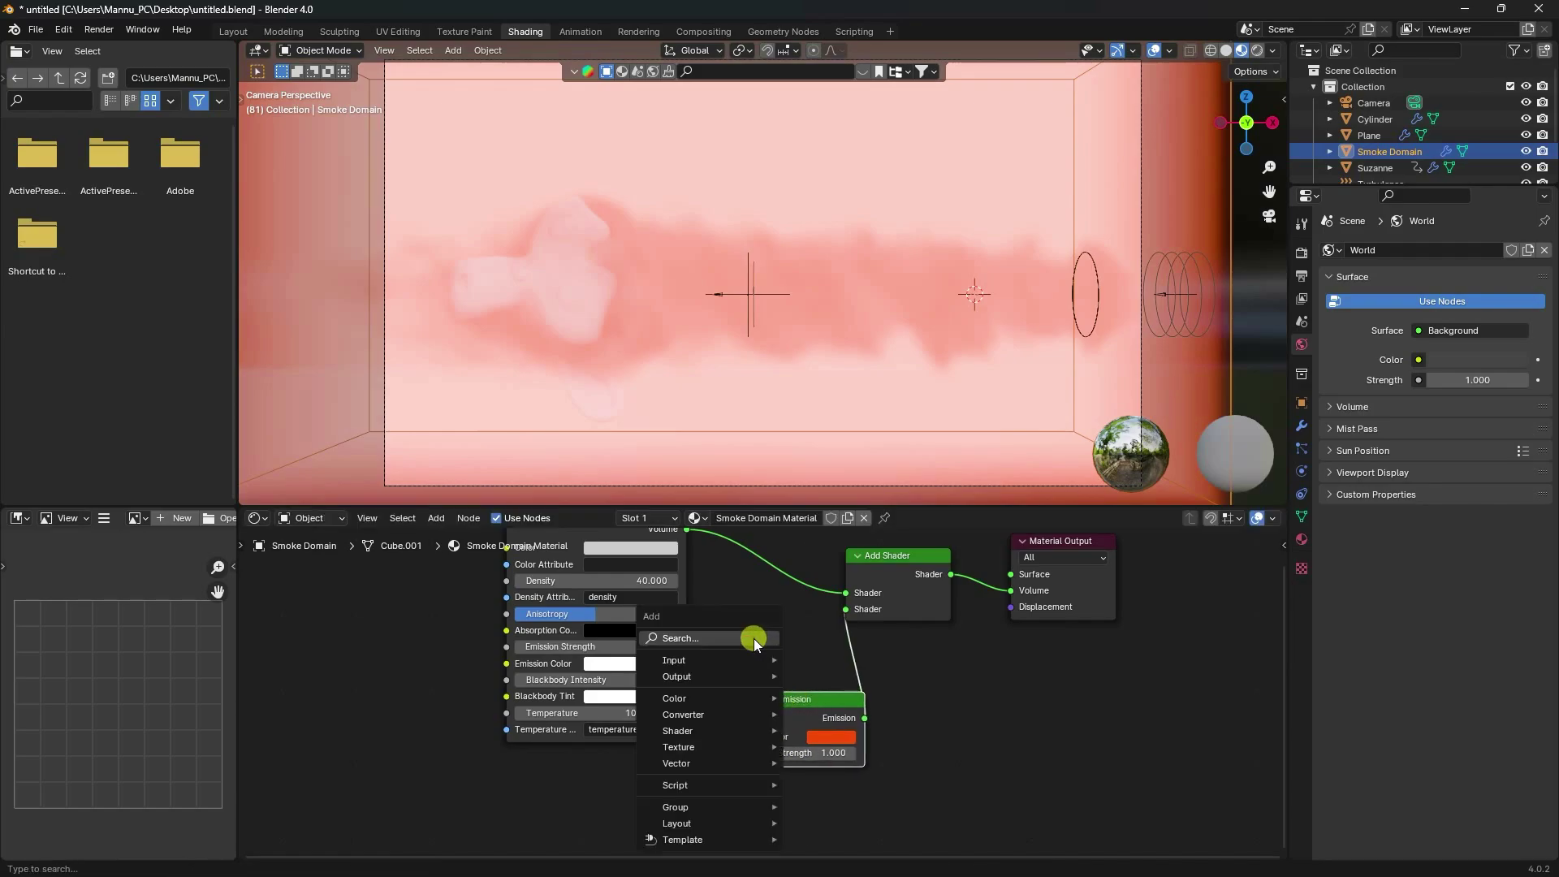
pyautogui.press('space')
pyautogui.click(824, 702)
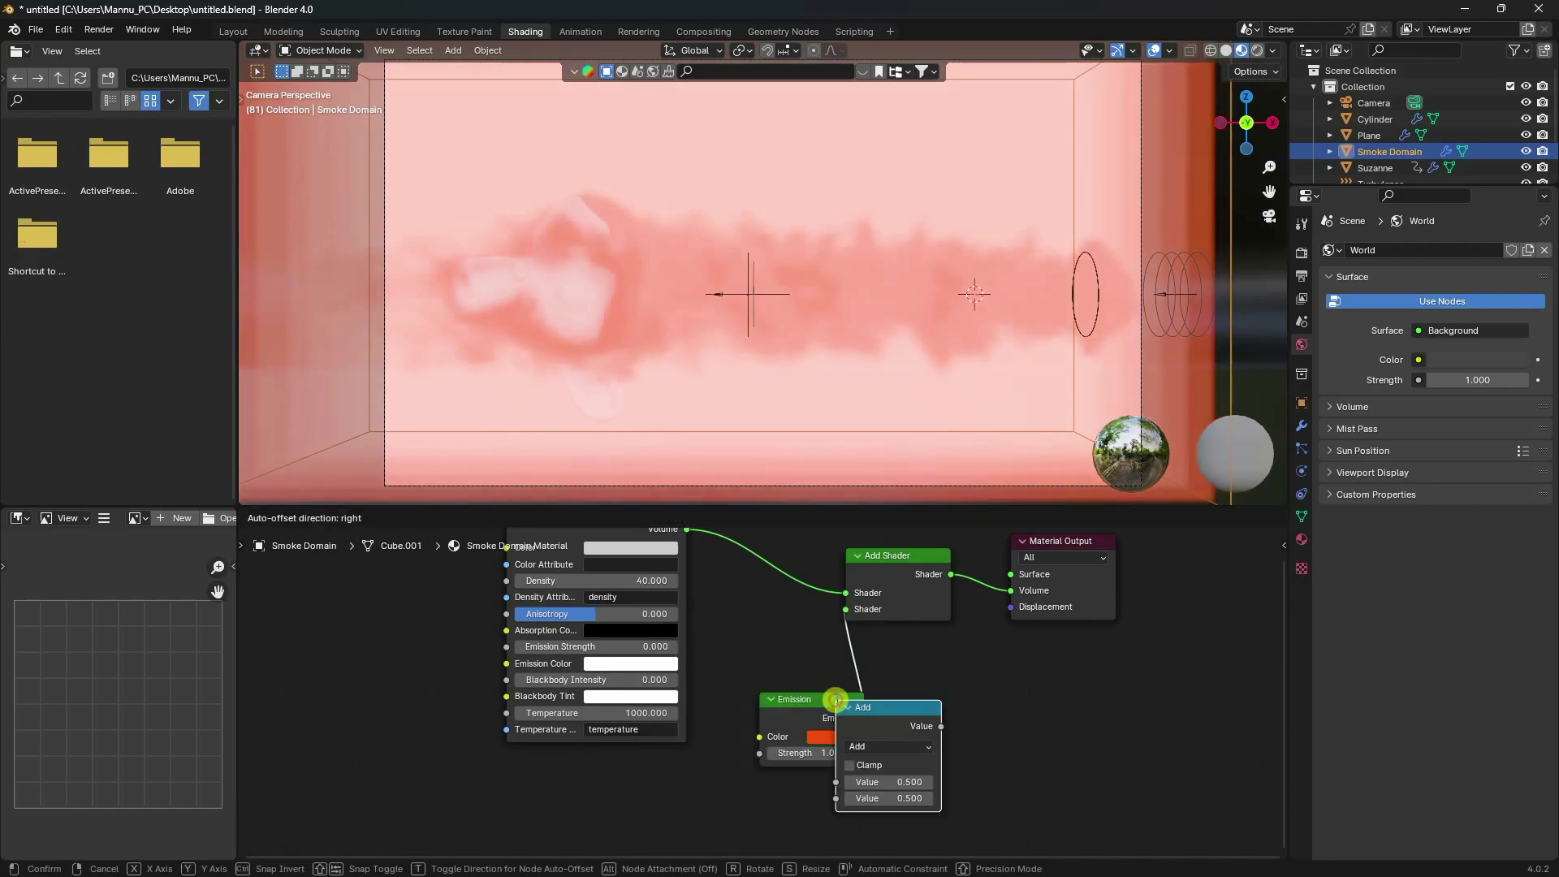
pyautogui.click(601, 775)
pyautogui.moveTo(738, 801); pyautogui.dragTo(684, 715, button='middle')
pyautogui.scroll(1, 650, 731)
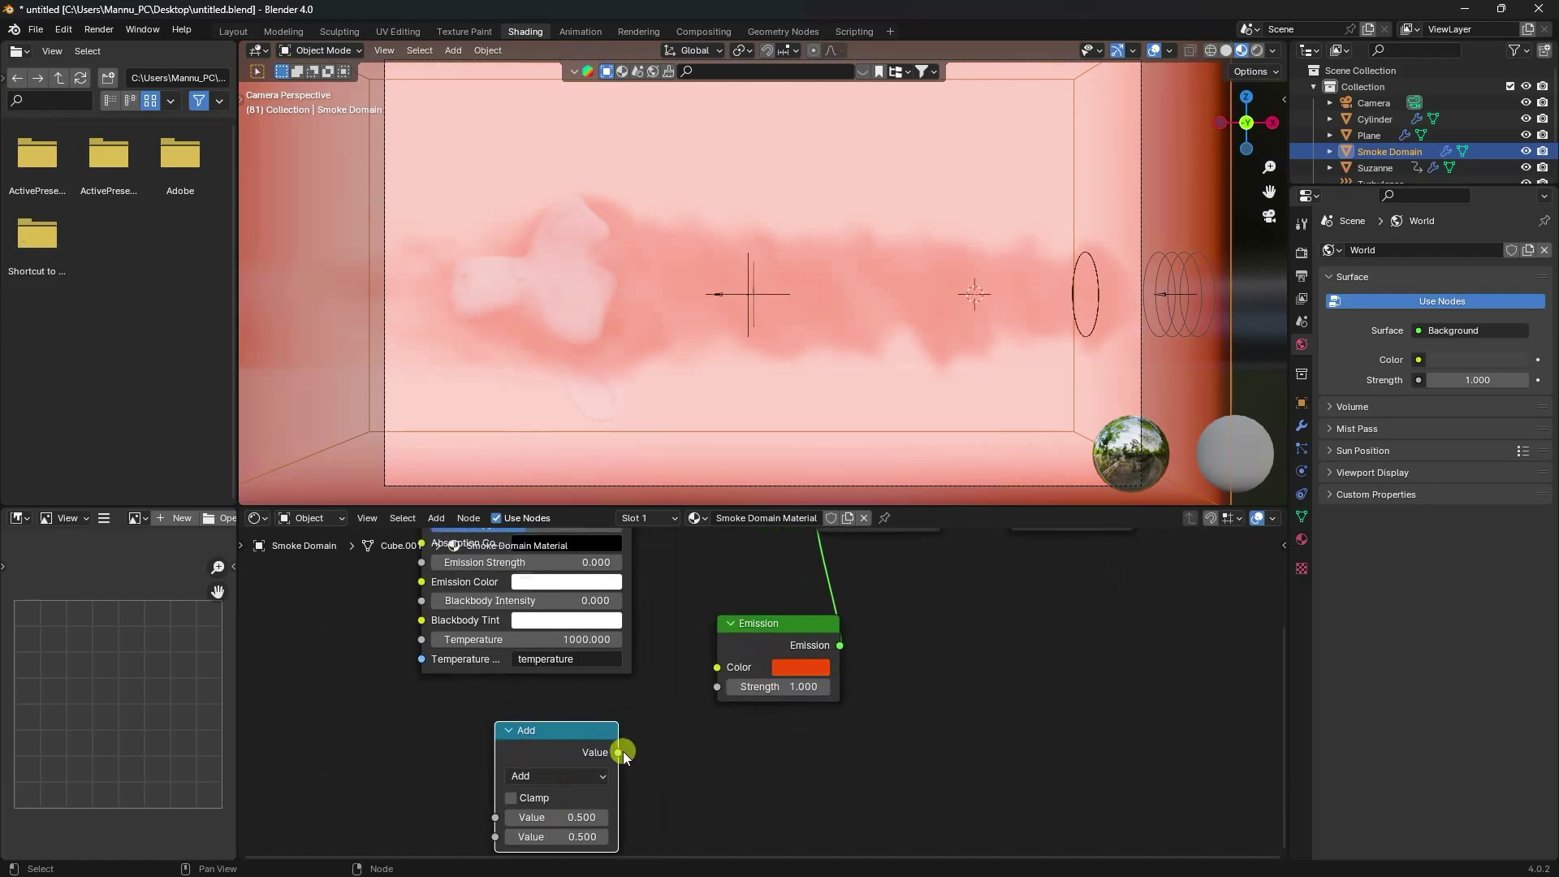
pyautogui.moveTo(620, 751); pyautogui.dragTo(625, 747)
pyautogui.moveTo(700, 695); pyautogui.dragTo(710, 690)
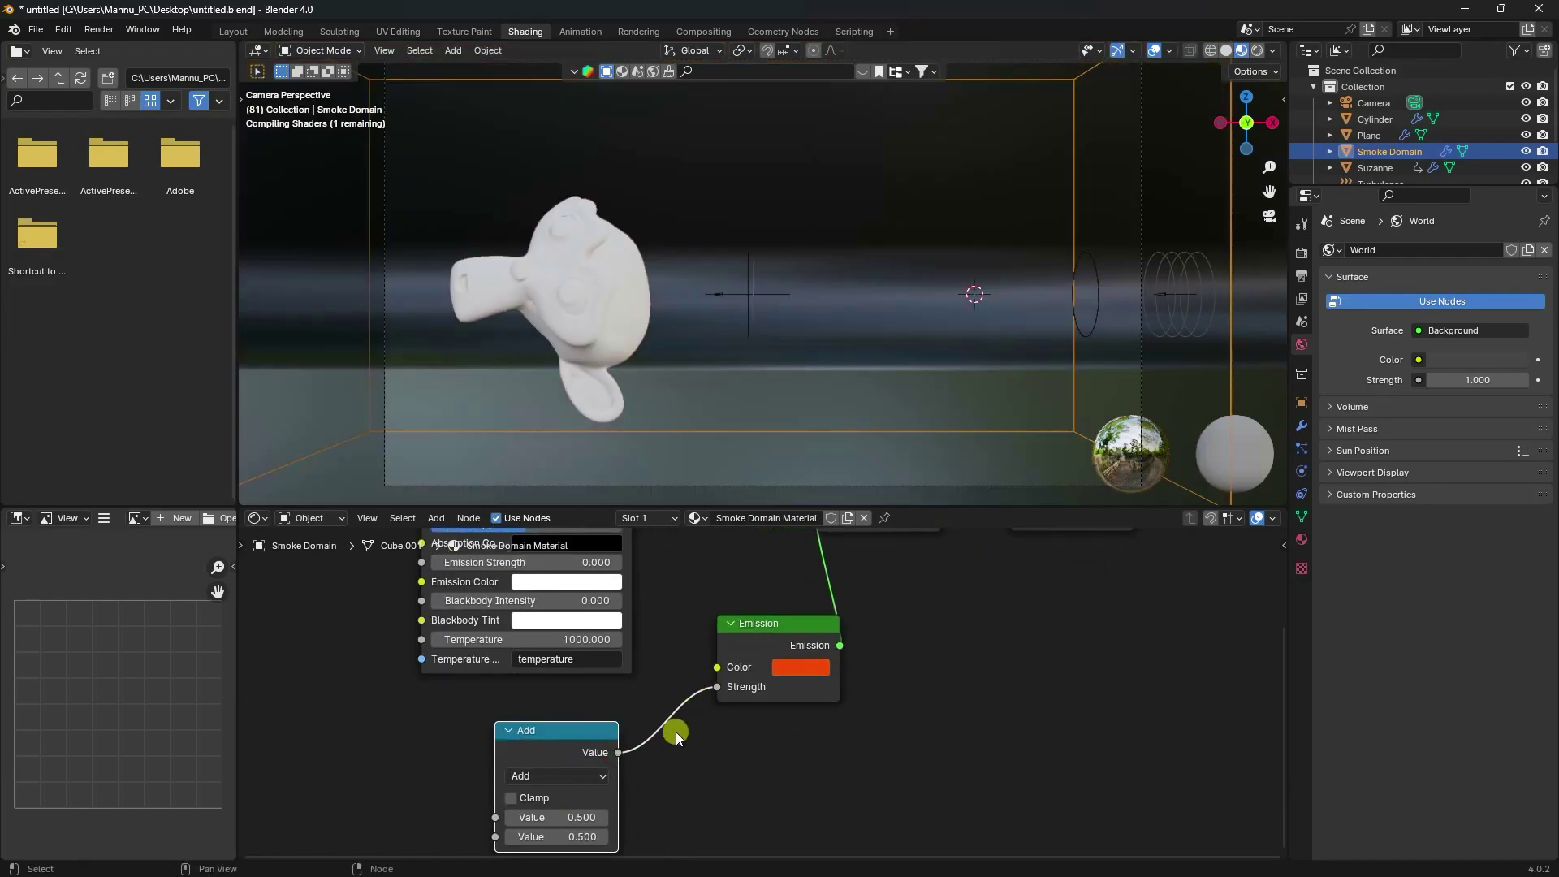
# Set the Math node's operation to Multiply.
pyautogui.moveTo(629, 767); pyautogui.dragTo(643, 735, button='middle')
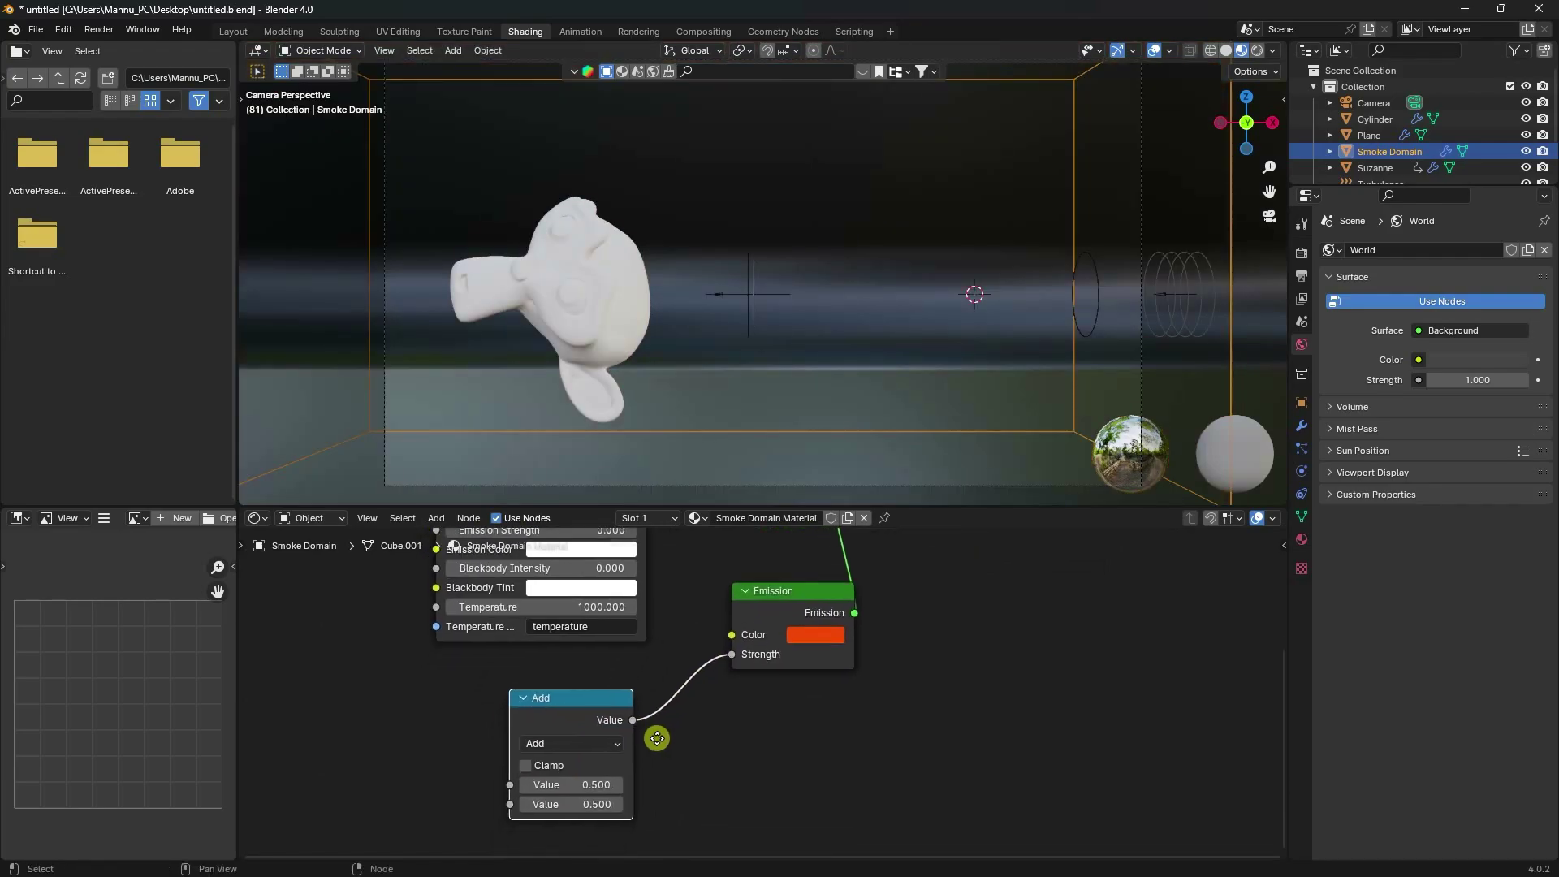
pyautogui.click(552, 739)
pyautogui.click(557, 560)
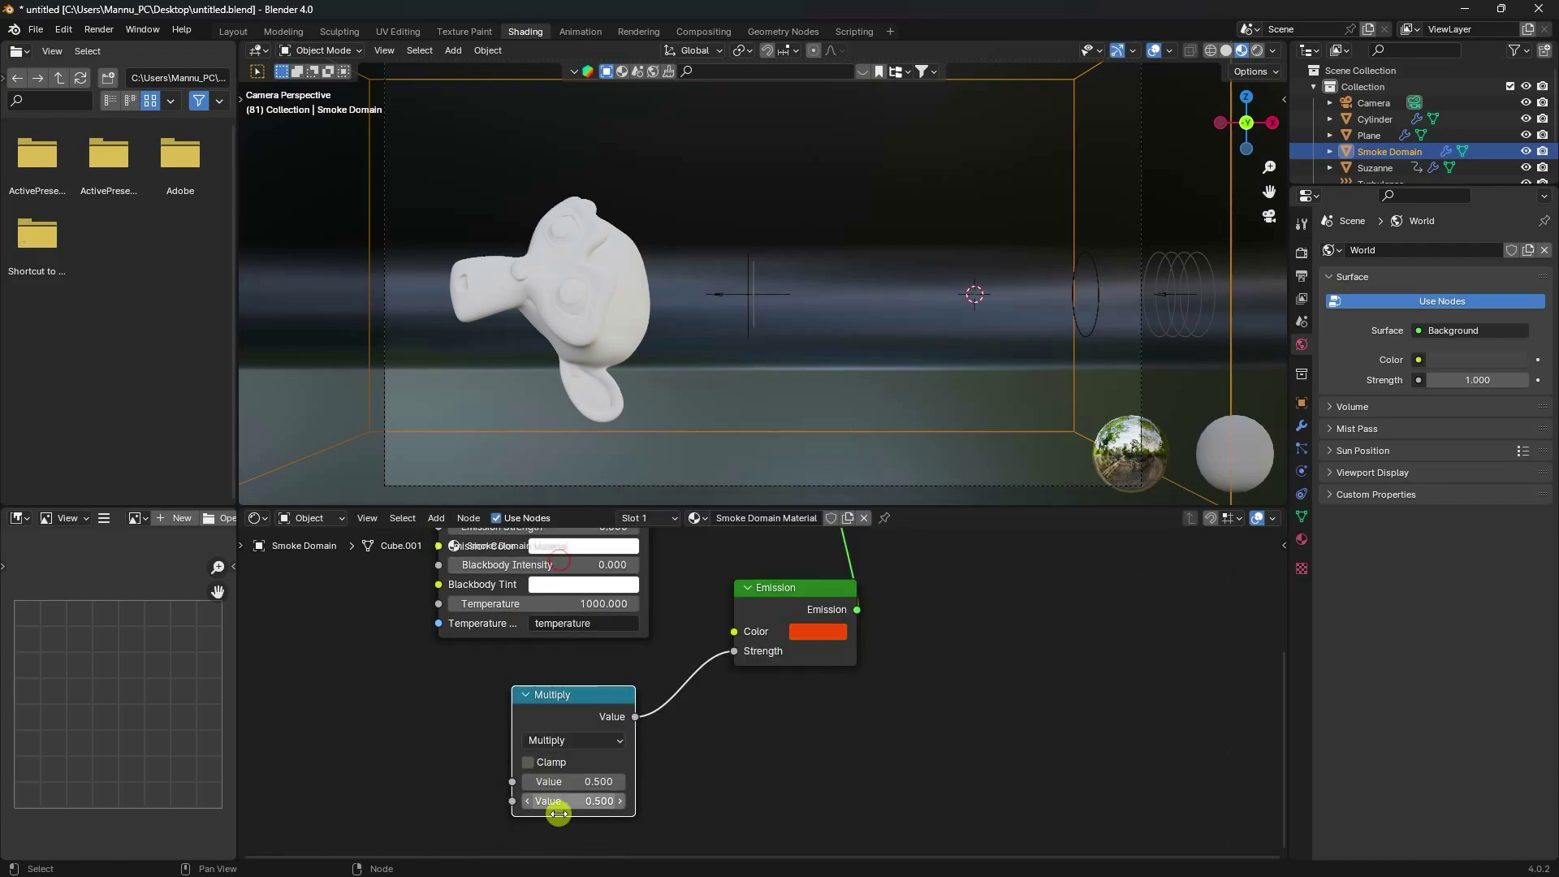
# Add an Attribute node, connect its Fac output to the Multiply node's first Value, and set the attribute name to flame.
pyautogui.moveTo(432, 723); pyautogui.dragTo(454, 728, button='middle')
pyautogui.hotkey('shift', 'a')
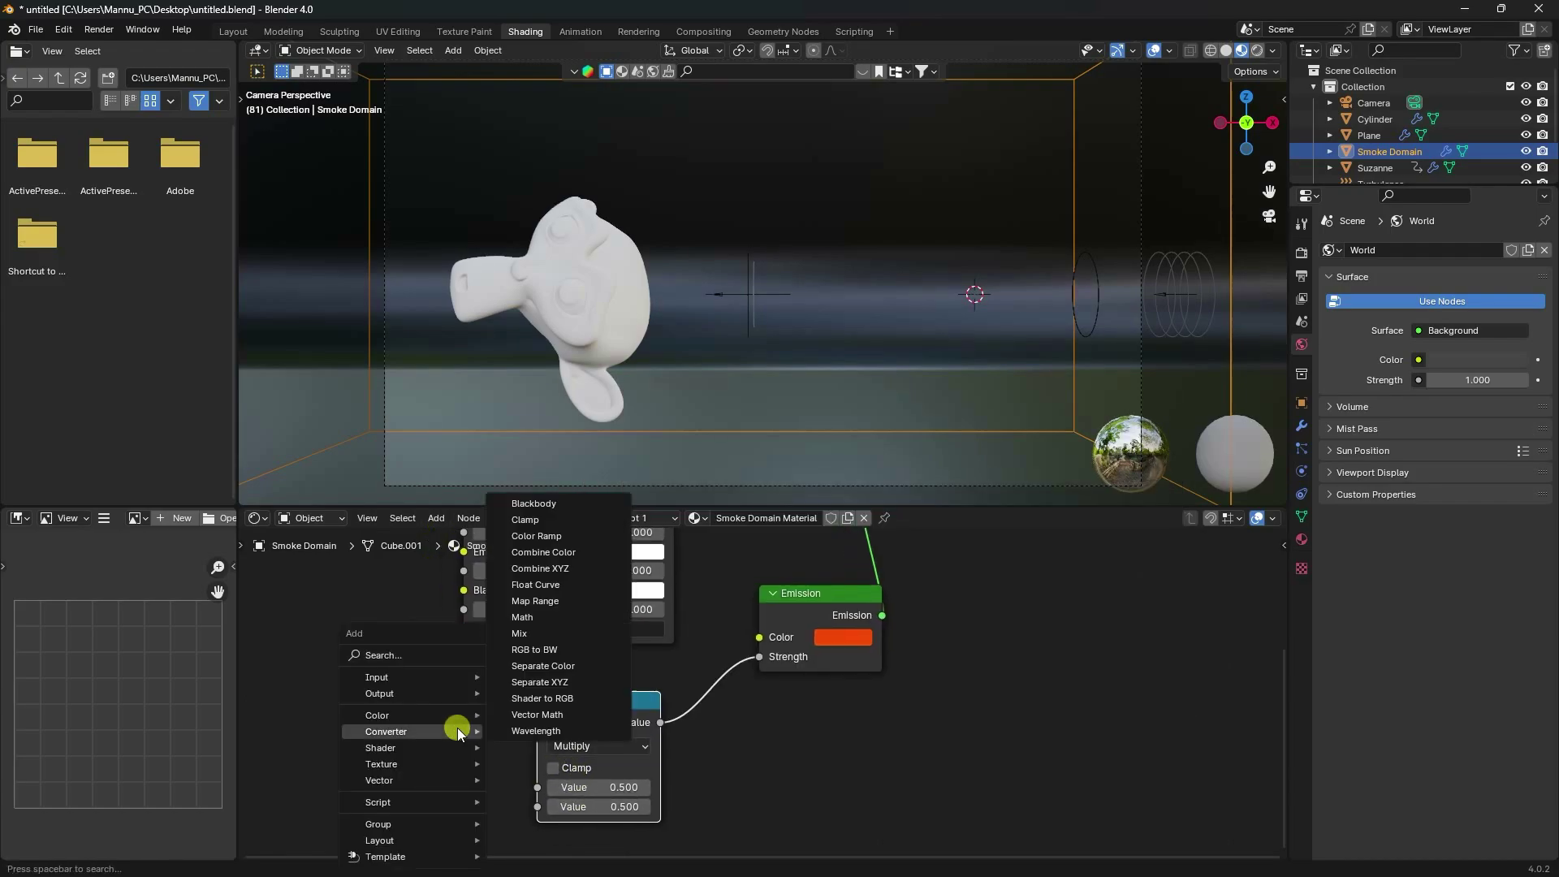
pyautogui.click(404, 651)
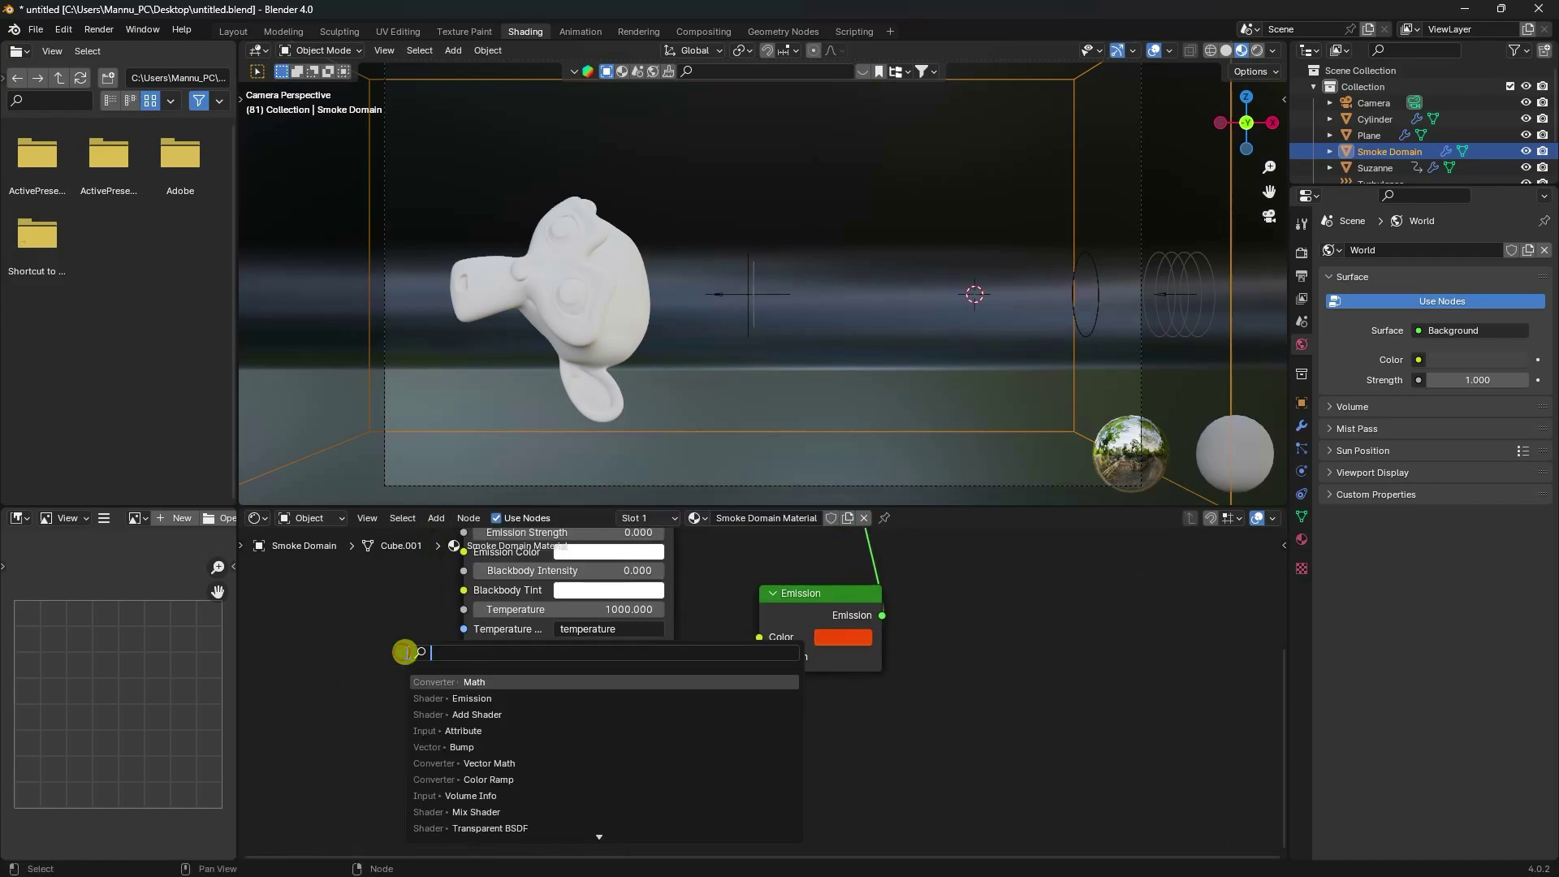
pyautogui.click(463, 734)
pyautogui.click(292, 676)
pyautogui.moveTo(415, 745); pyautogui.dragTo(537, 787)
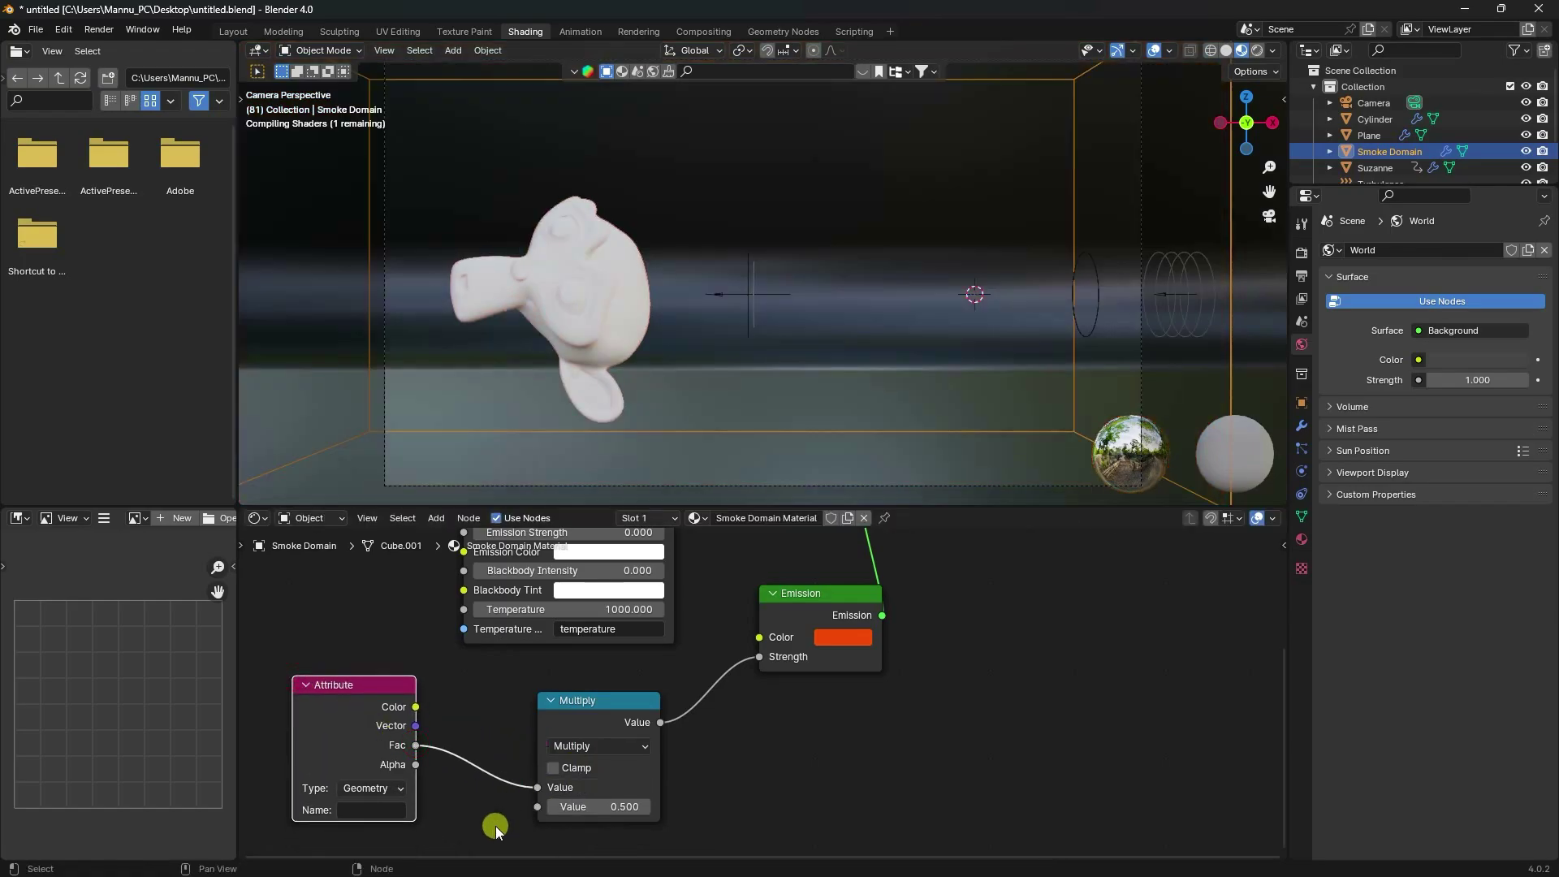
pyautogui.click(349, 809)
pyautogui.write('flame')
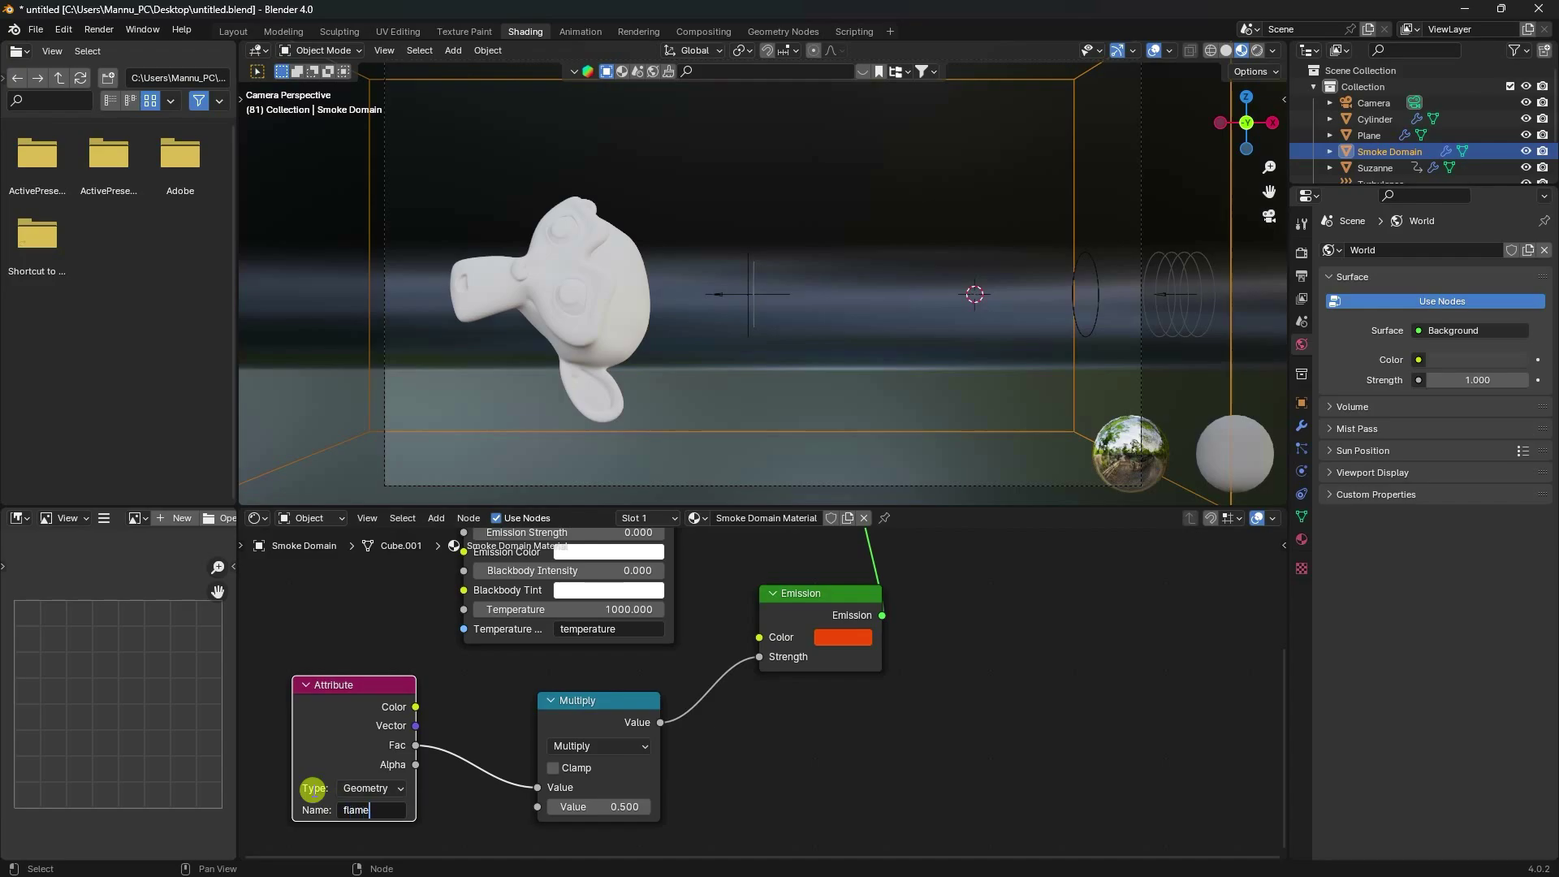
pyautogui.click(313, 790)
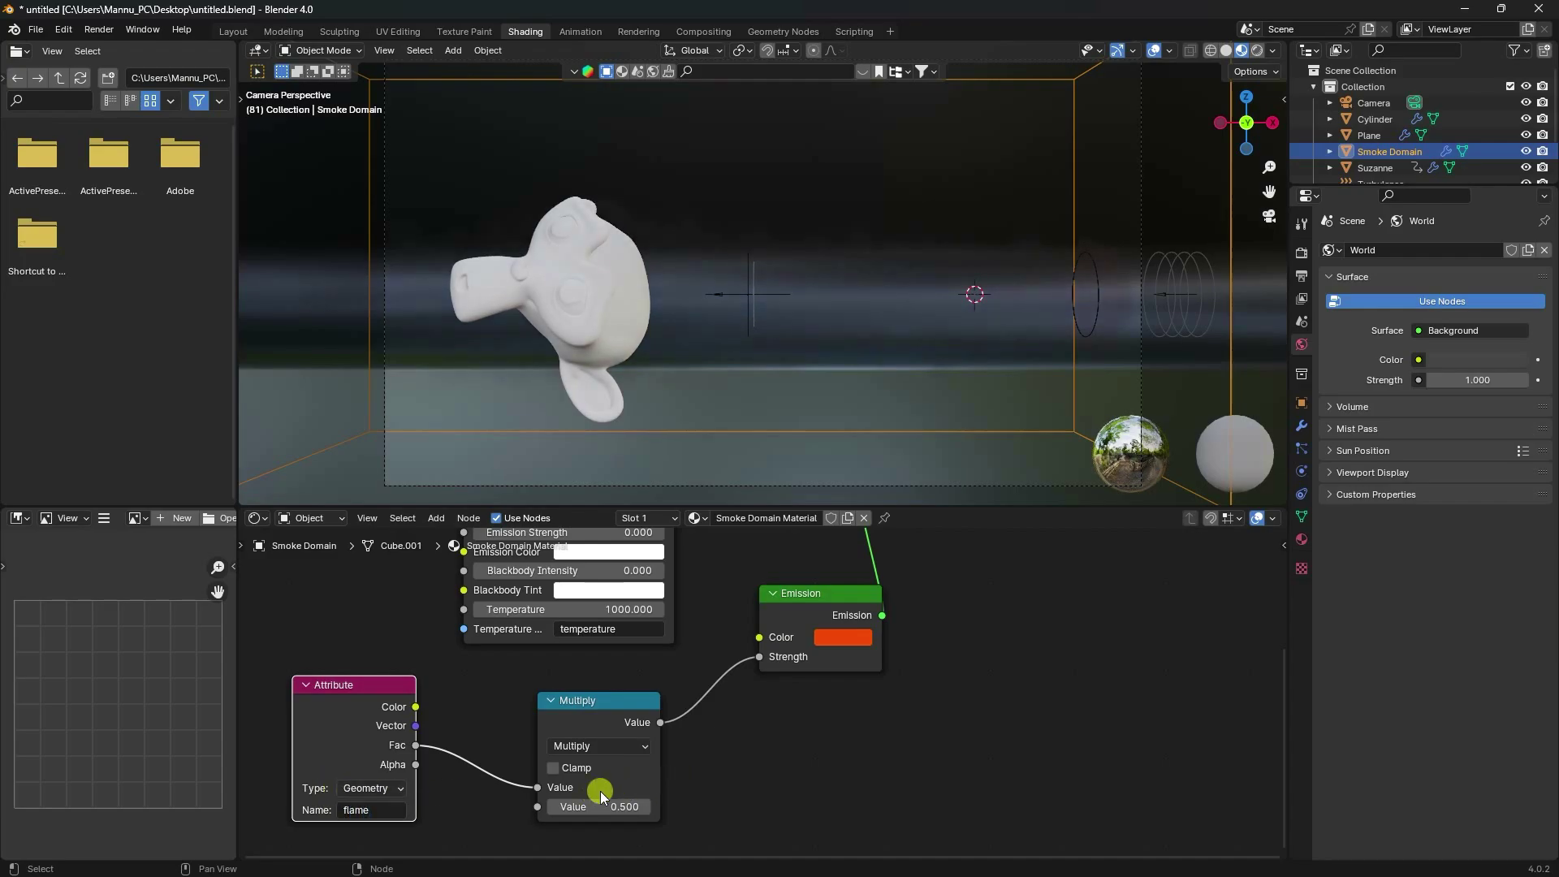
# Set the Multiply node's second value to 50 to strengthen the flame emission.
pyautogui.moveTo(588, 812); pyautogui.dragTo(999, 268)
pyautogui.moveTo(1269, 166); pyautogui.dragTo(754, 330)
pyautogui.click(620, 807)
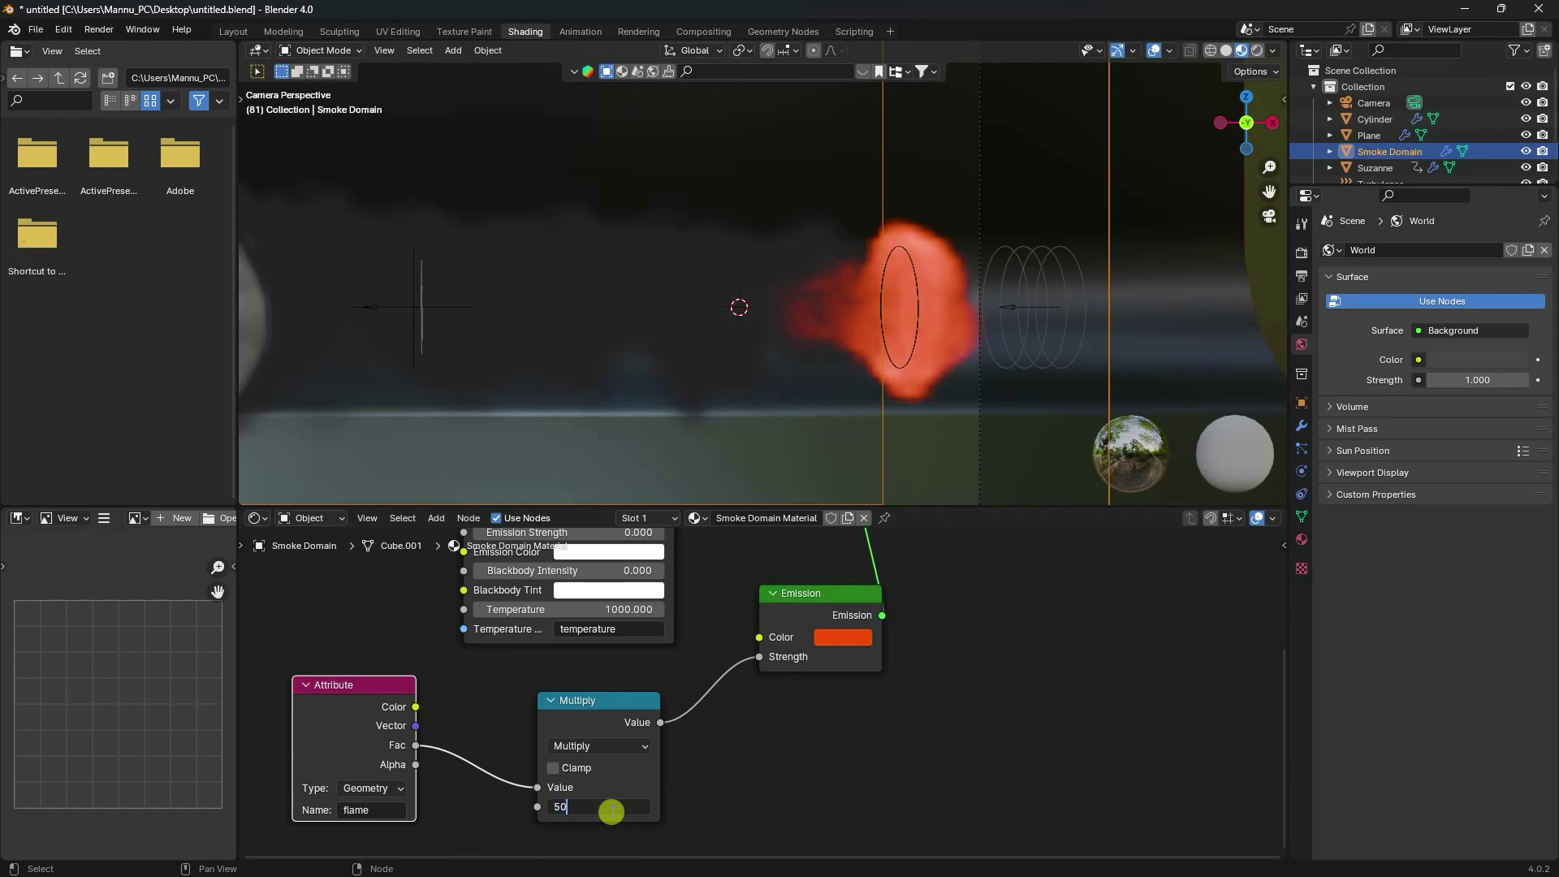
pyautogui.press('Return')
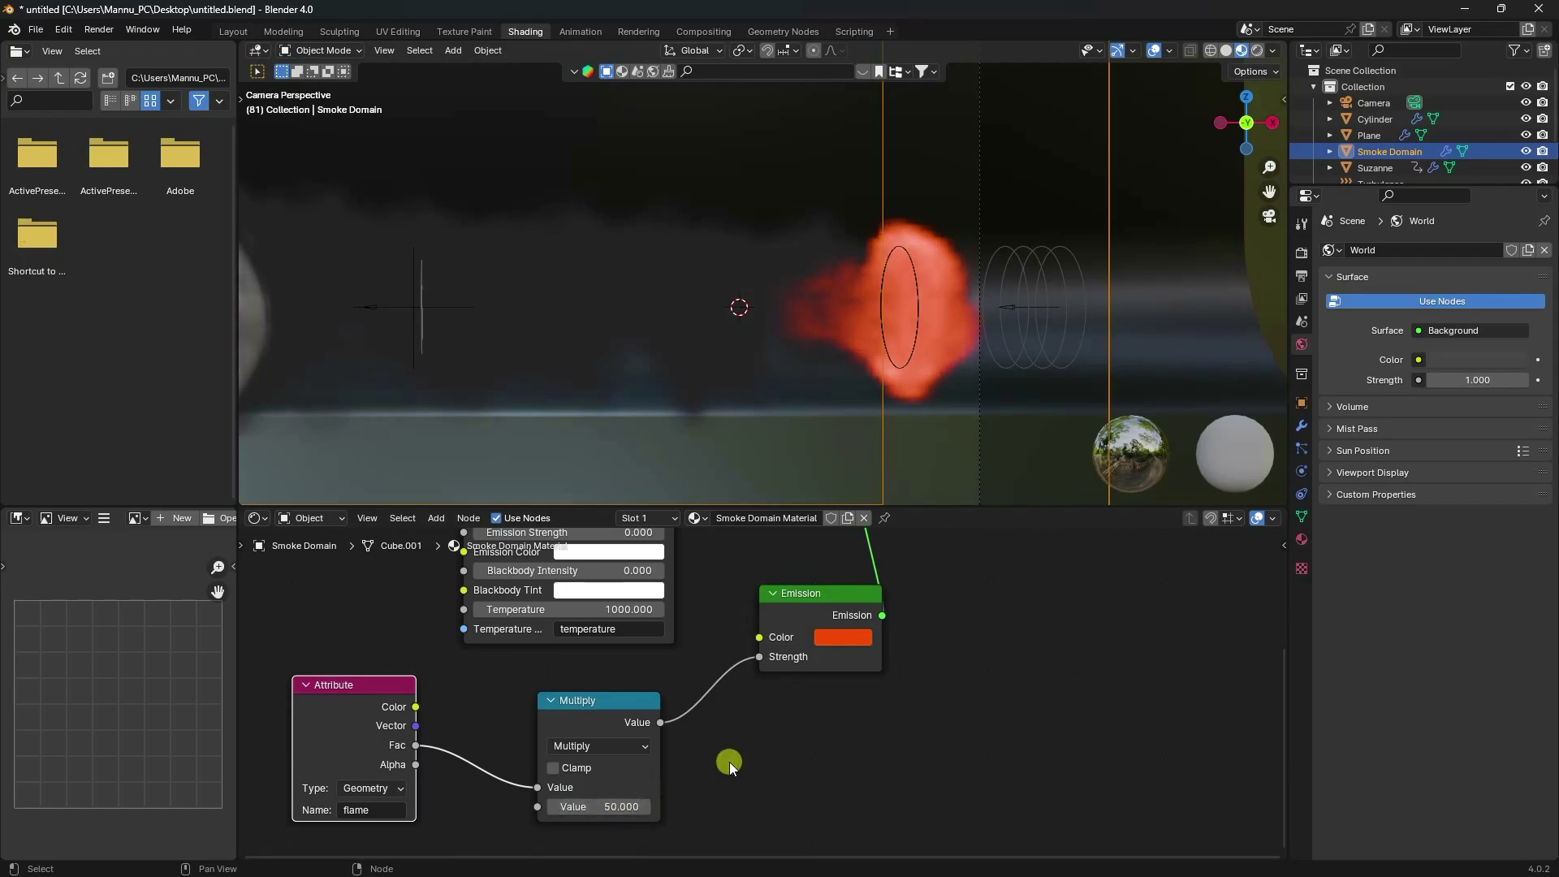
# Set the Principled Volume node's Blackbody Intensity to 1.
pyautogui.moveTo(730, 762); pyautogui.dragTo(727, 744, button='middle')
pyautogui.keyDown('shift'); pyautogui.scroll(5, 714, 780); pyautogui.keyUp('shift')
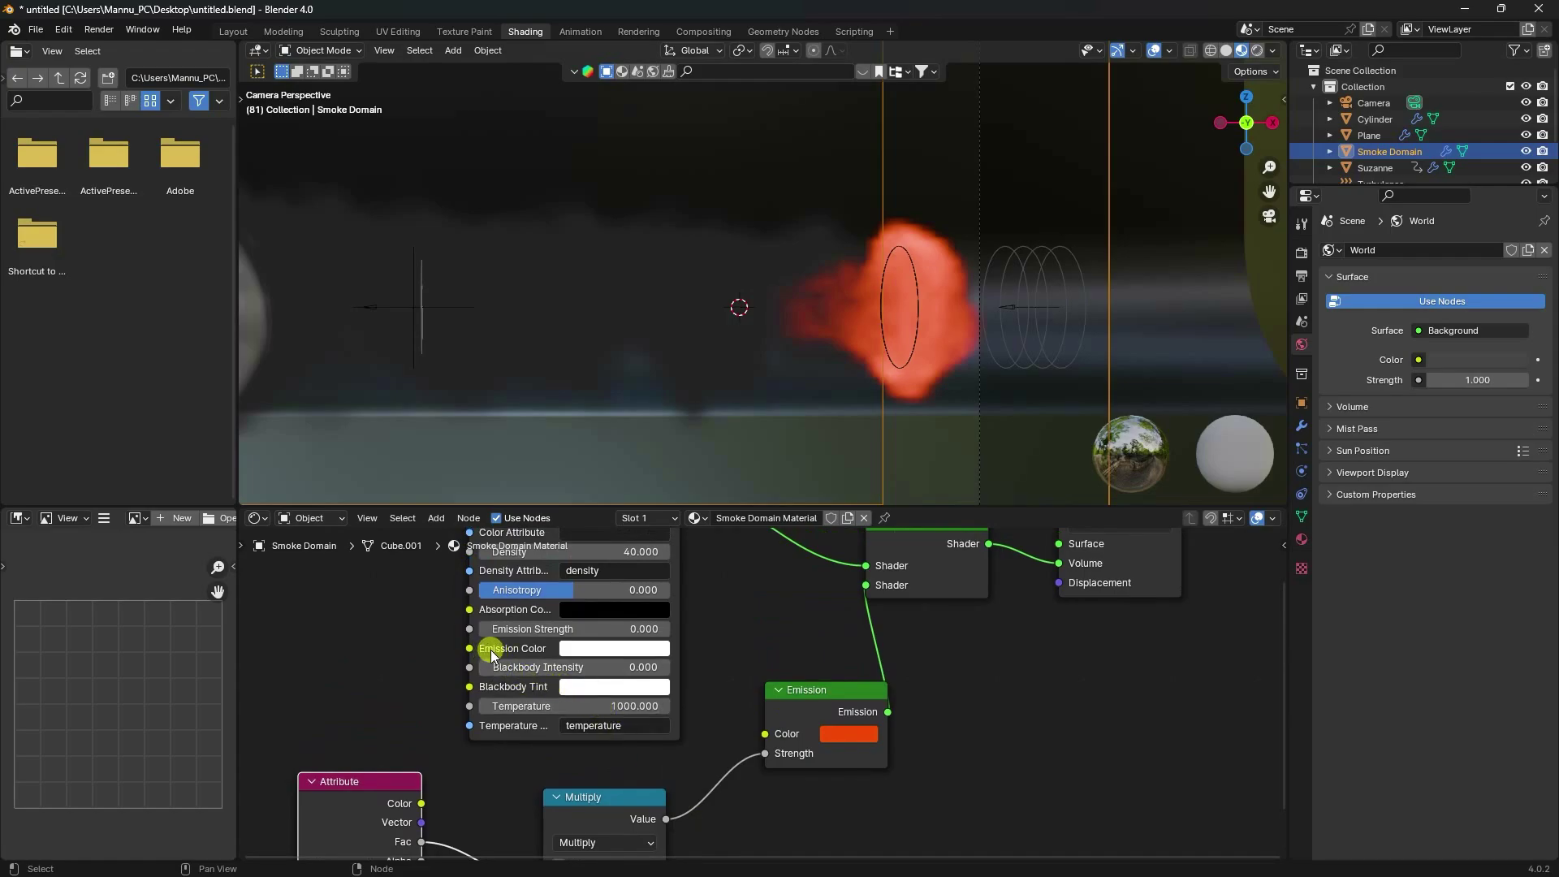
pyautogui.moveTo(519, 667); pyautogui.dragTo(705, 673)
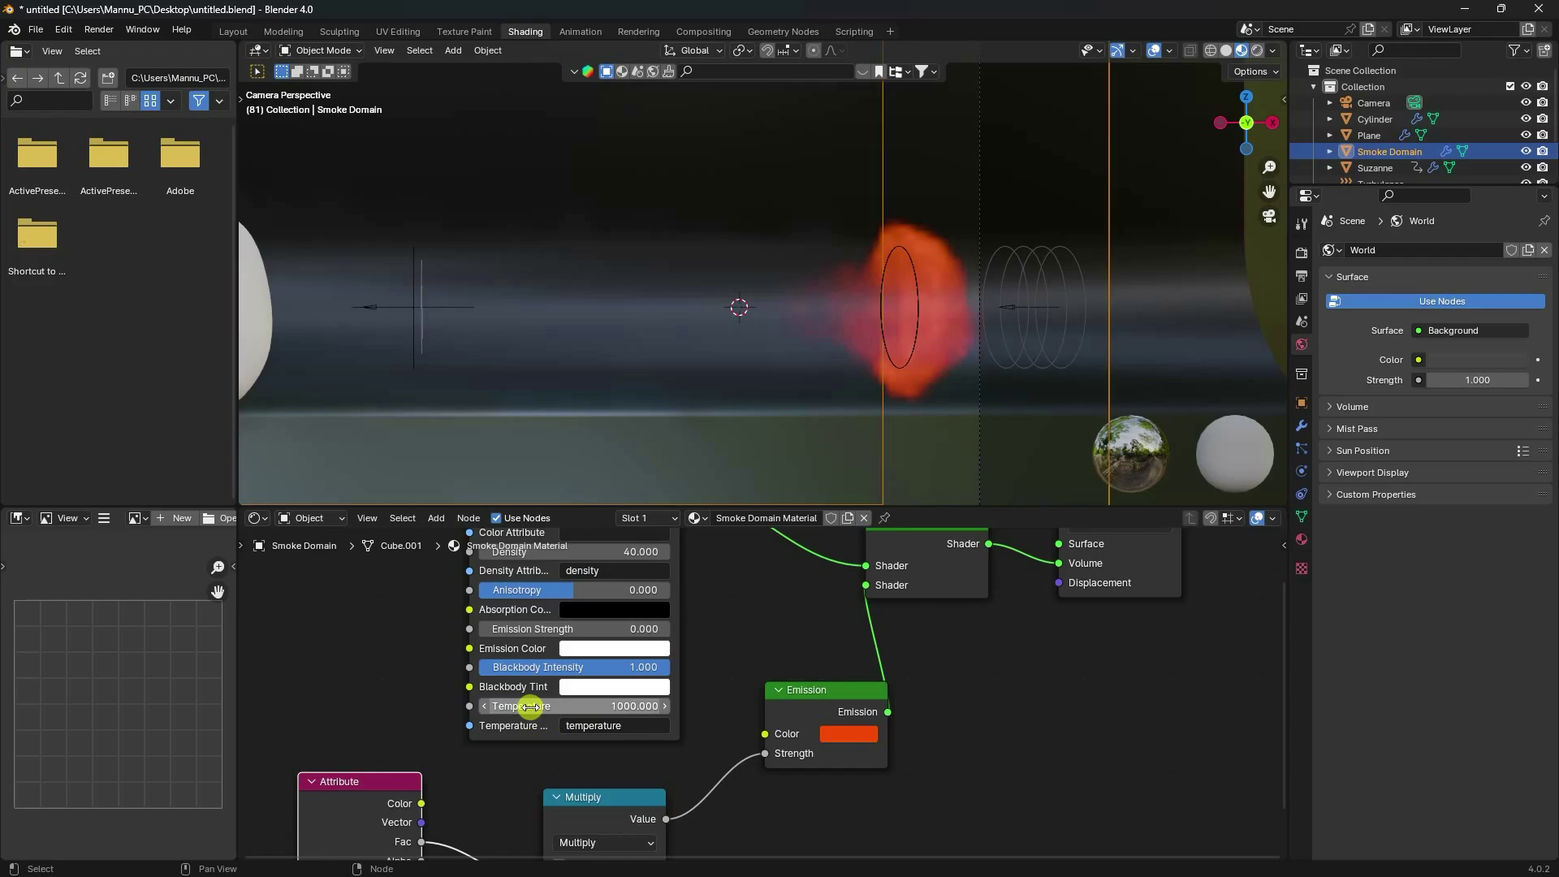
pyautogui.moveTo(742, 626); pyautogui.dragTo(807, 787, button='middle')
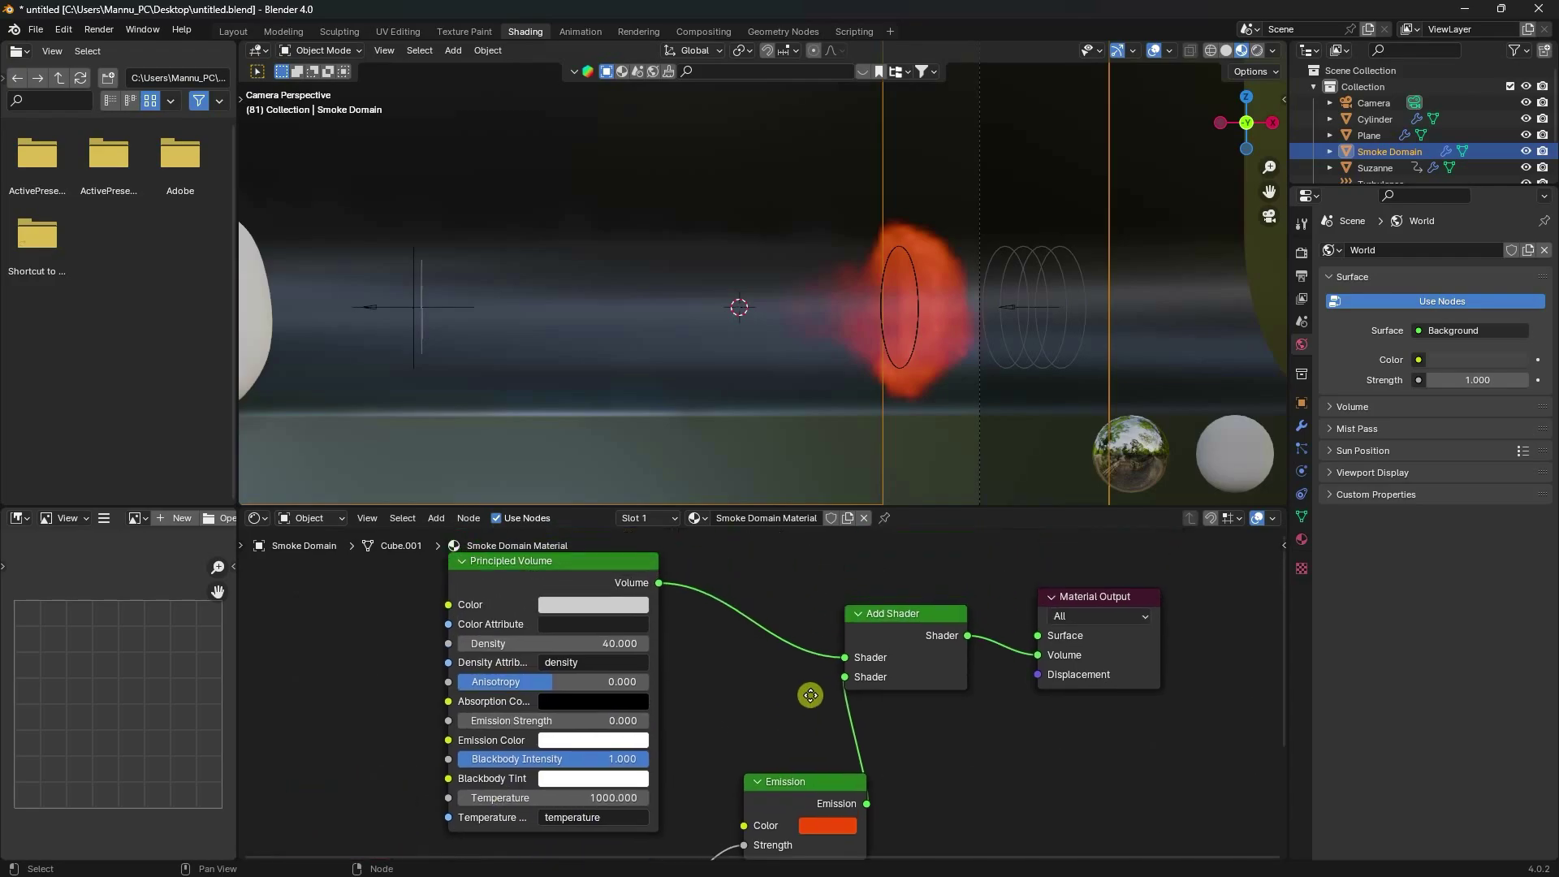
pyautogui.moveTo(860, 656)
pyautogui.mouseDown(button='middle')
pyautogui.moveTo(910, 474)
pyautogui.moveTo(901, 549)
pyautogui.mouseUp(button='middle')
# Use the HDRI artist_workshop_4k.exr as an Environment Texture for the world colour, with its strength set to 0.5.
pyautogui.click(231, 33)
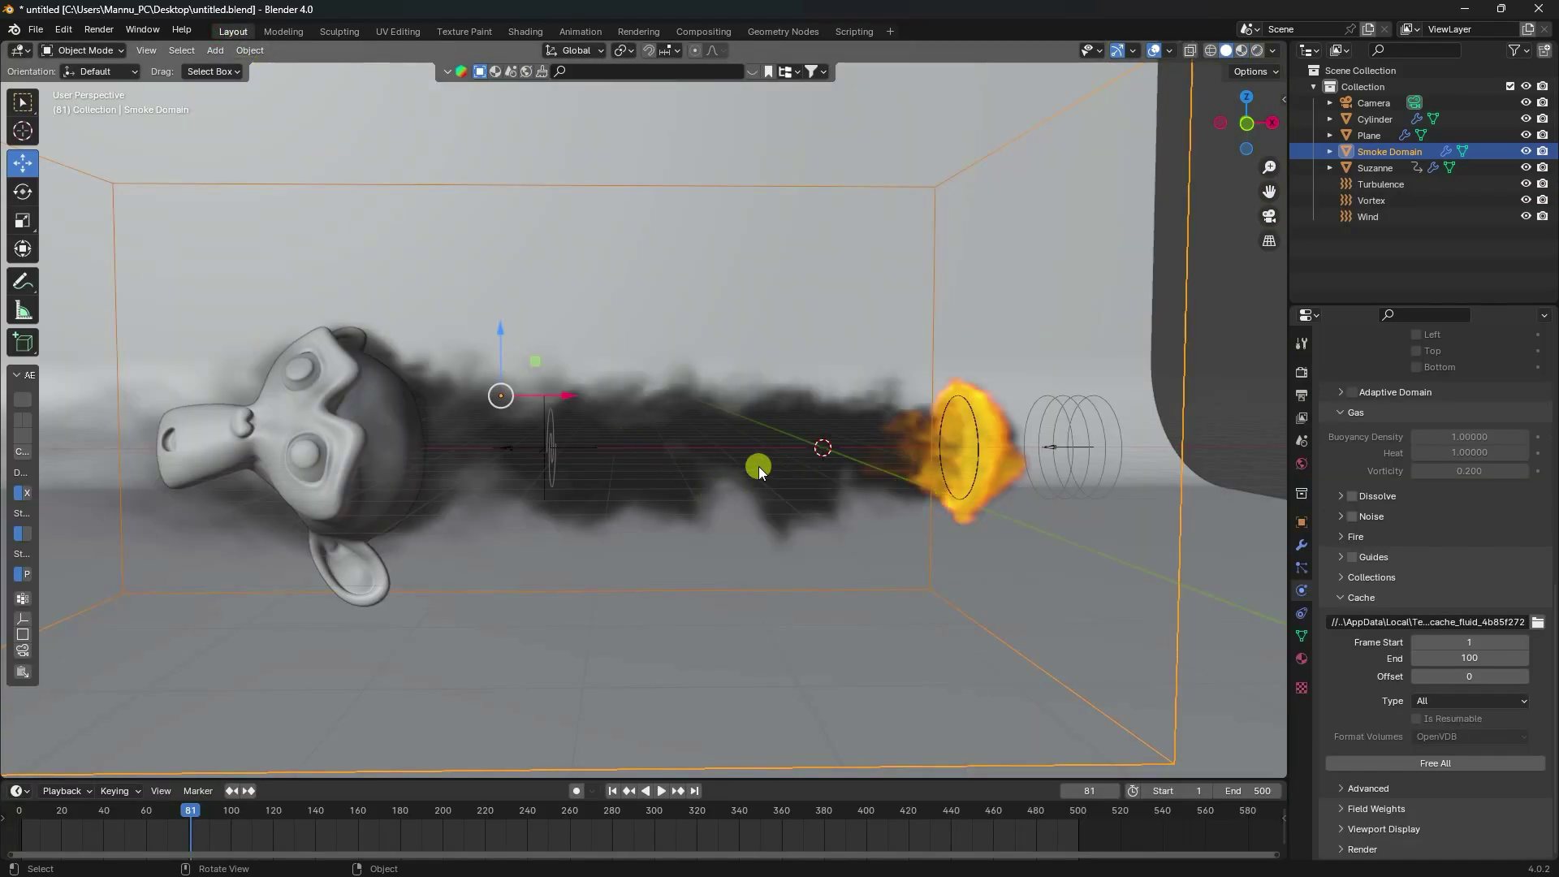
pyautogui.click(1302, 463)
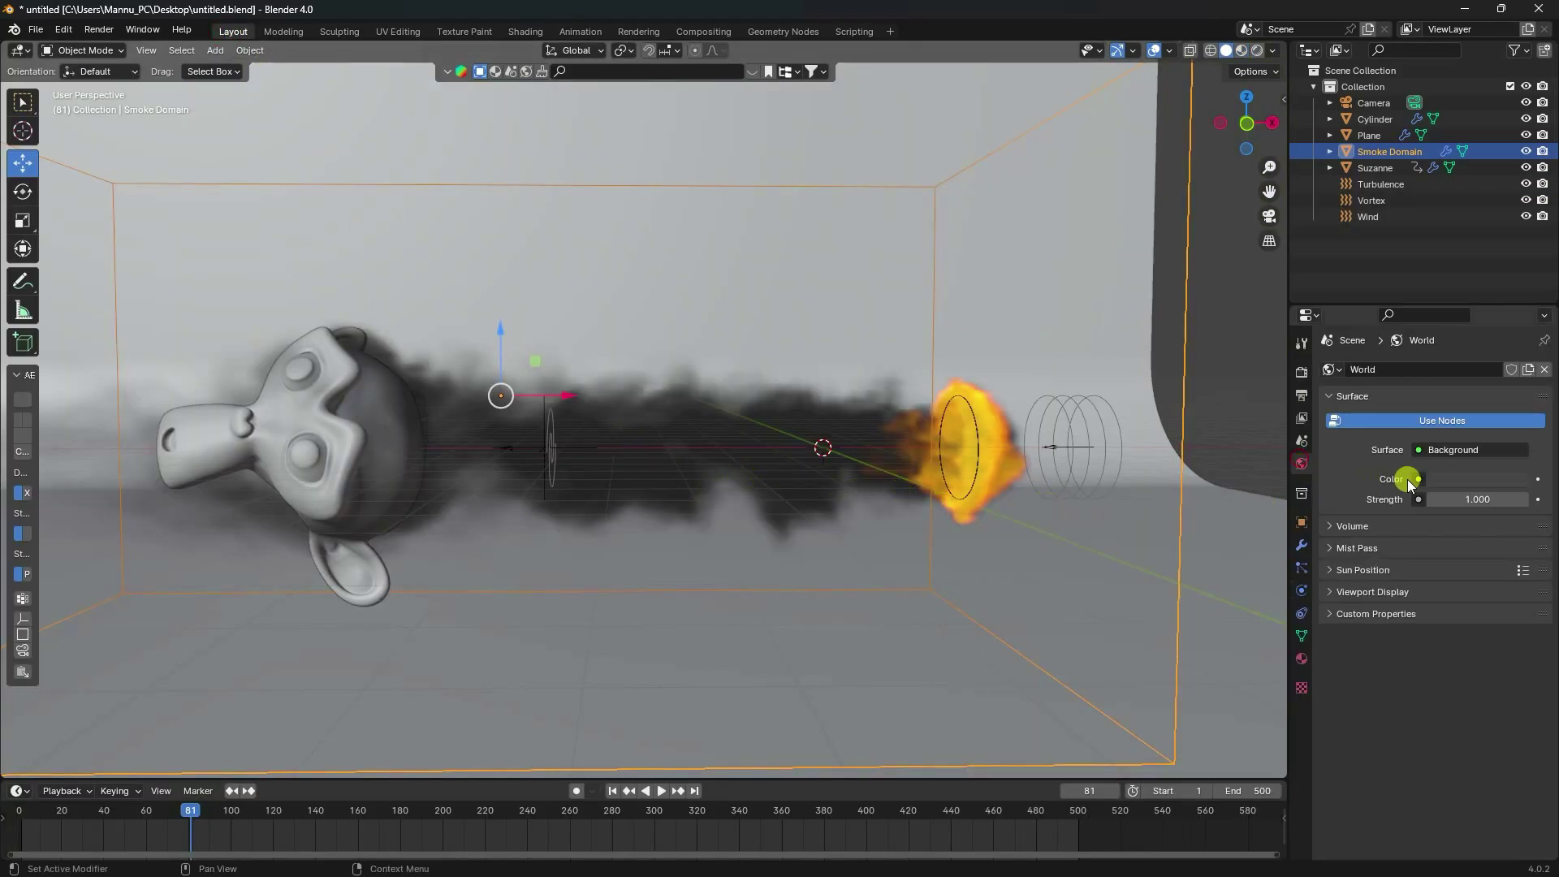
pyautogui.click(1418, 479)
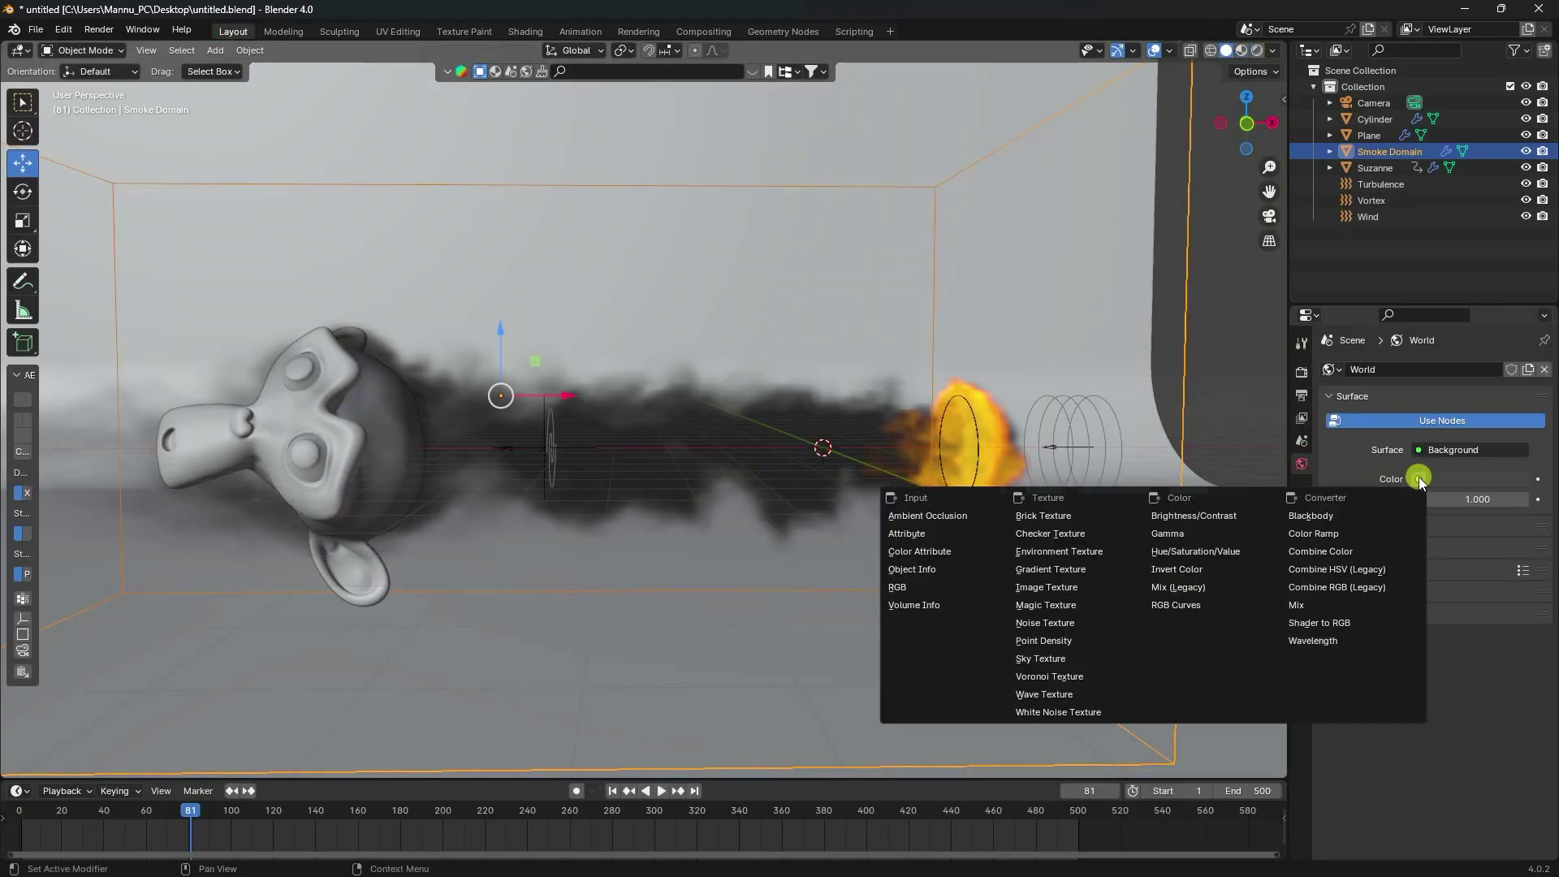
pyautogui.click(1042, 550)
pyautogui.click(1500, 499)
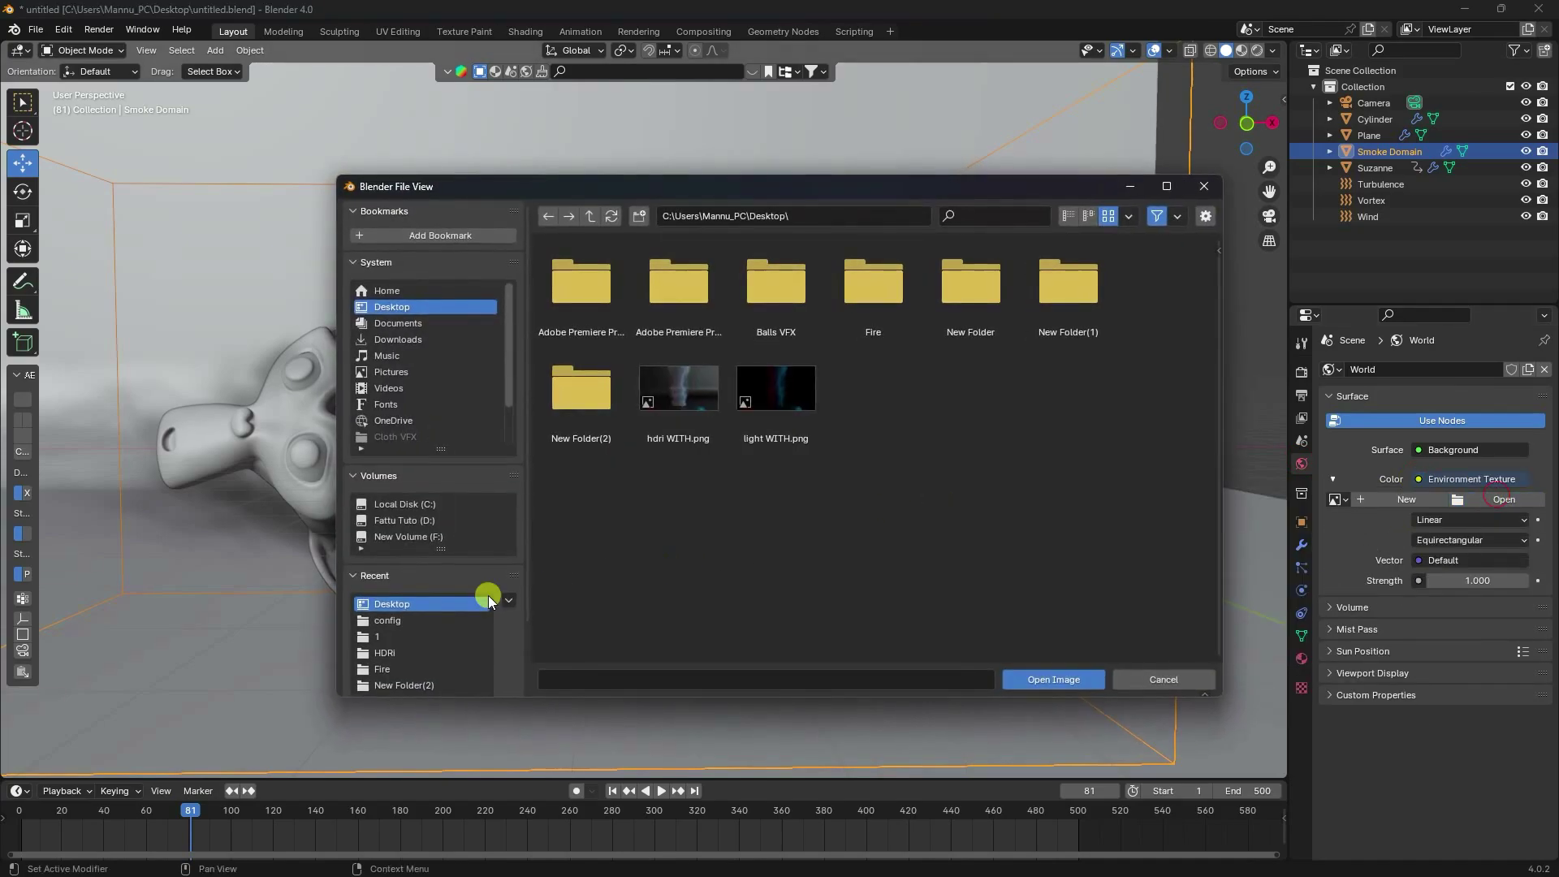
pyautogui.click(390, 654)
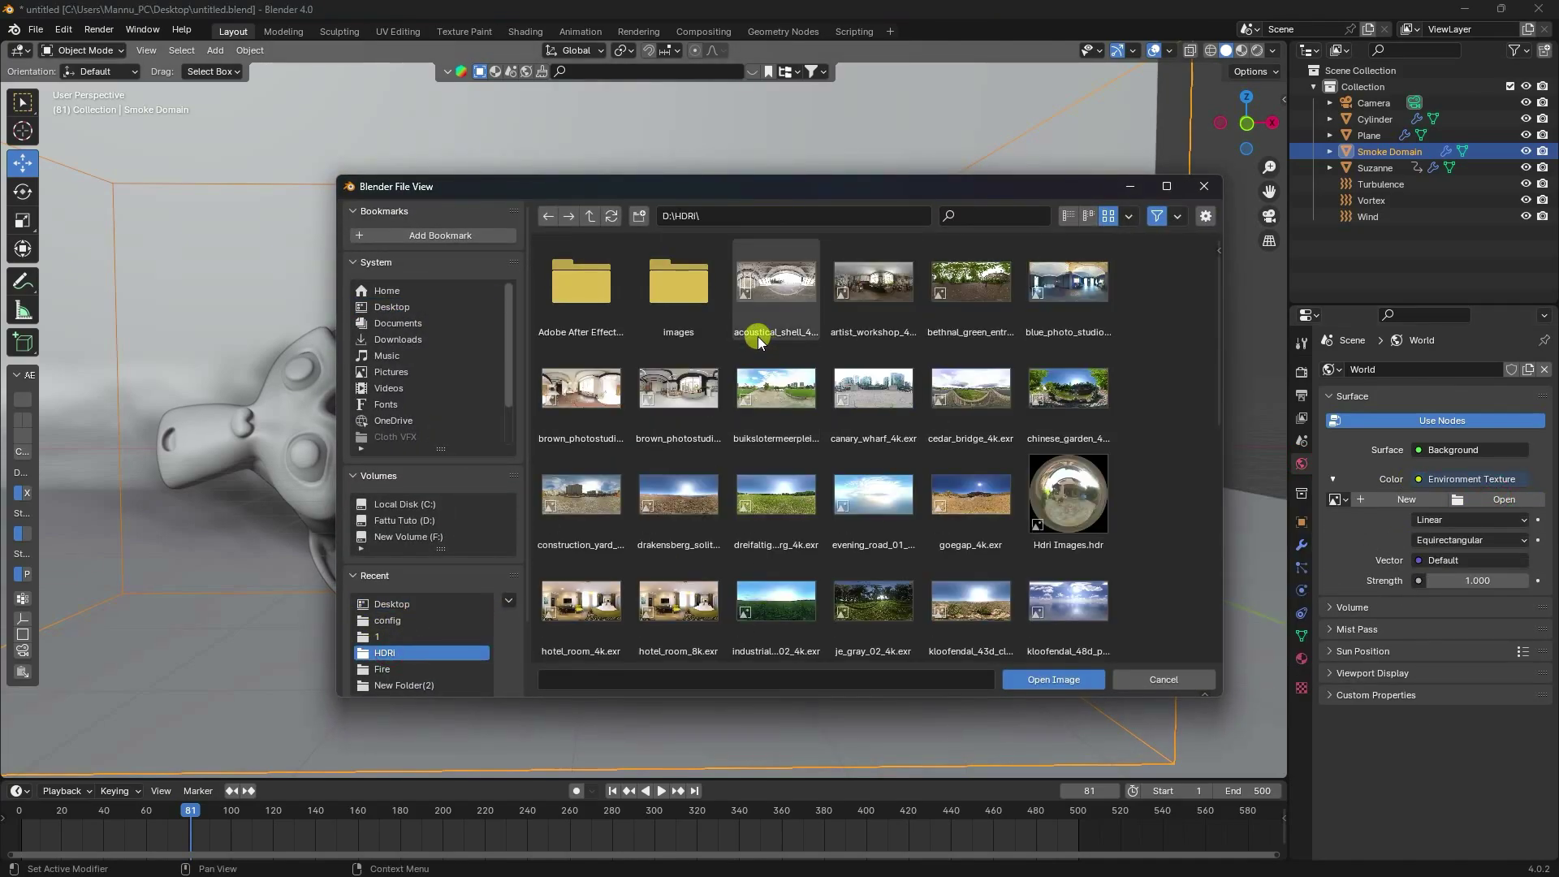
pyautogui.click(874, 286)
pyautogui.click(1053, 680)
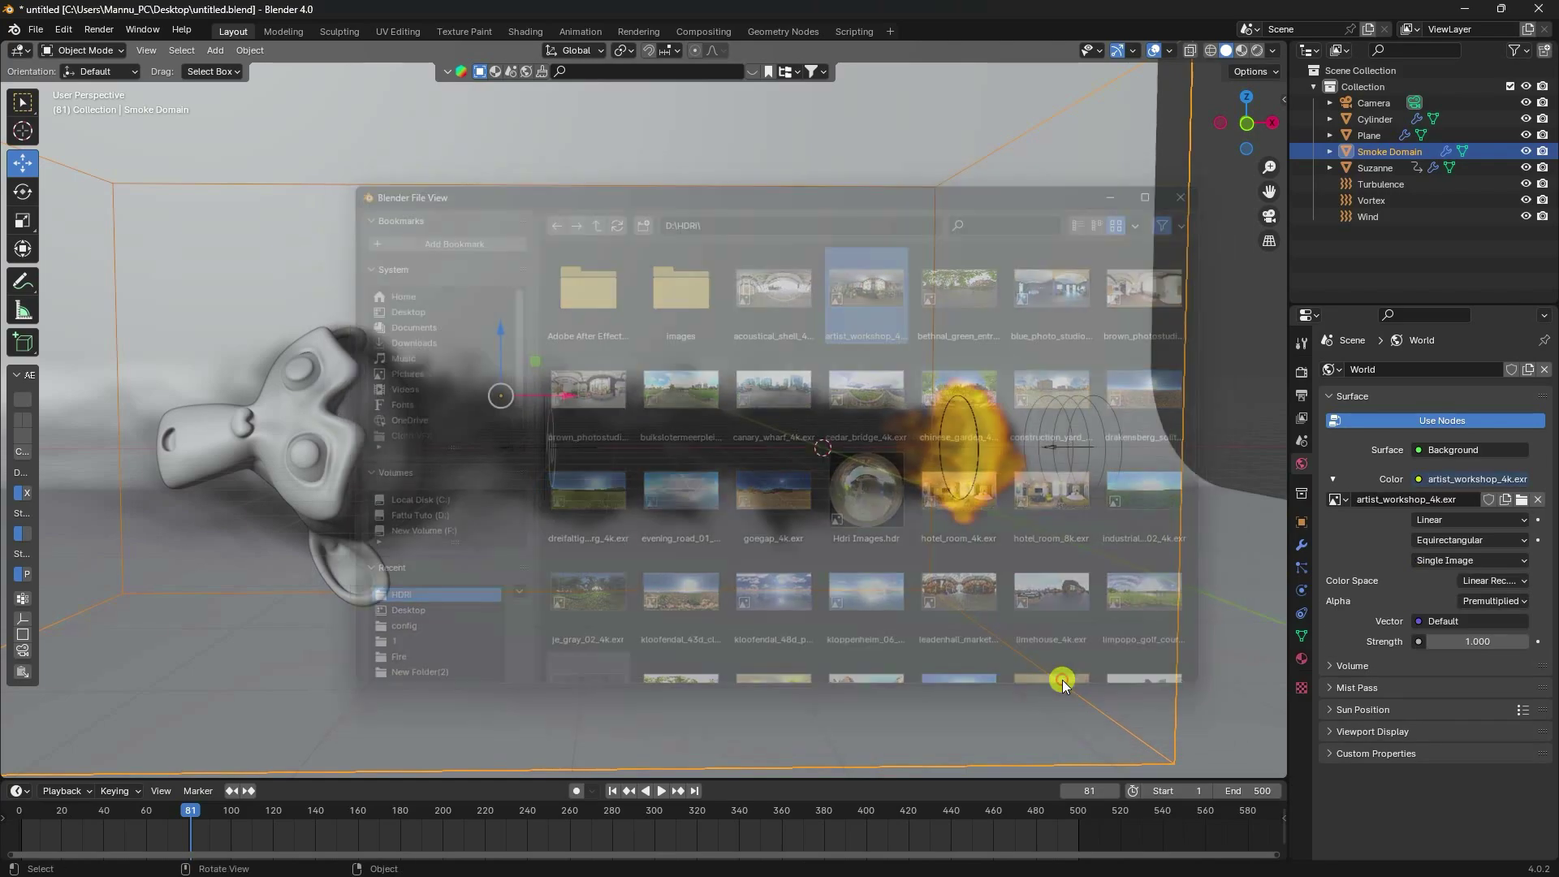
pyautogui.click(1473, 642)
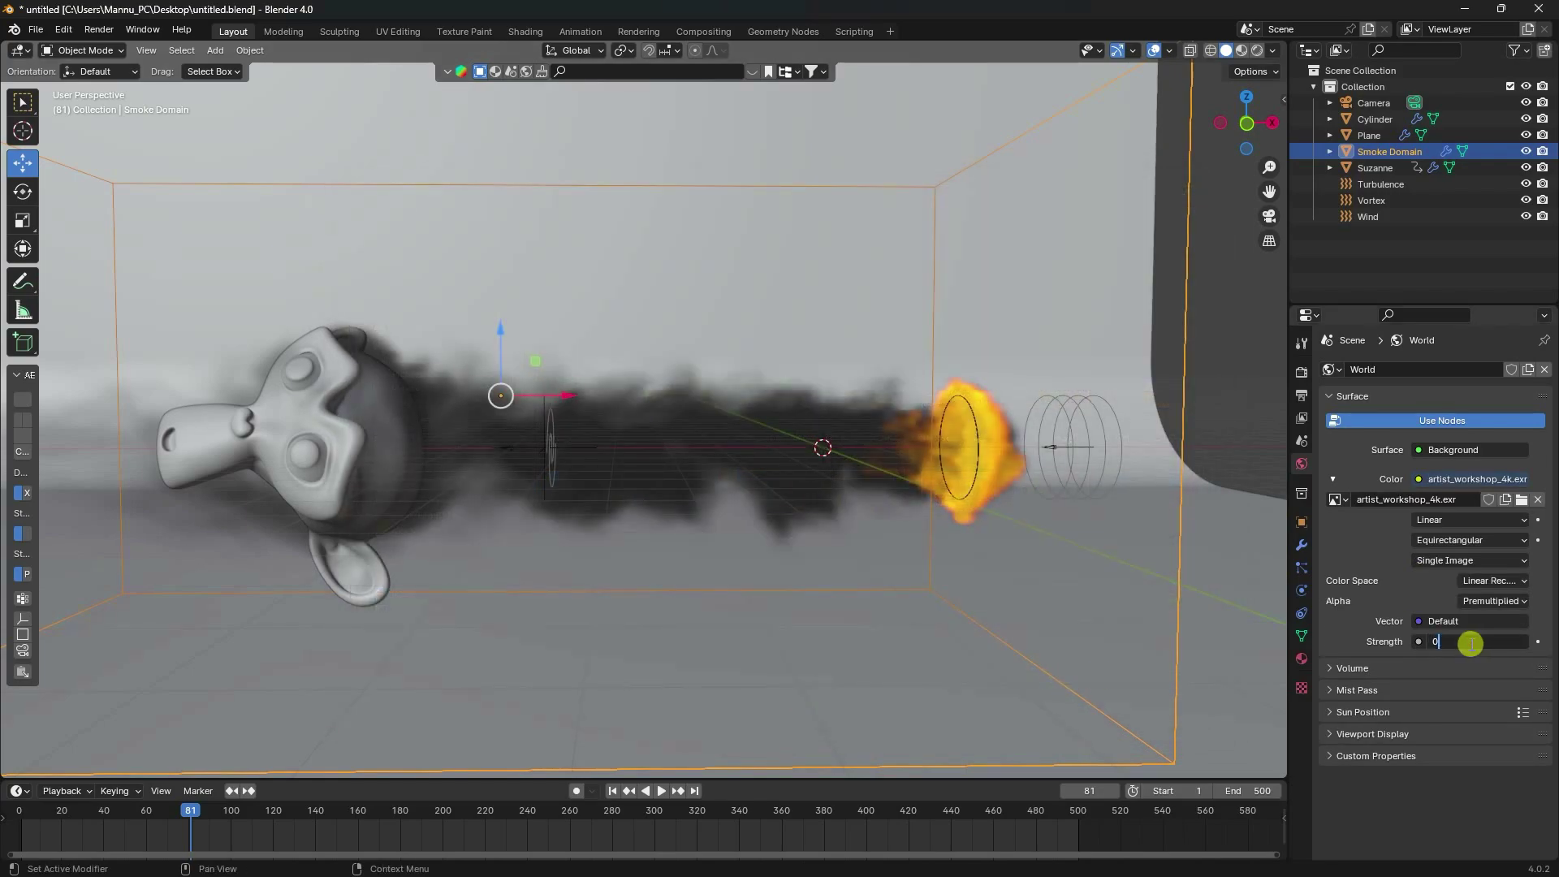
pyautogui.press('Return')
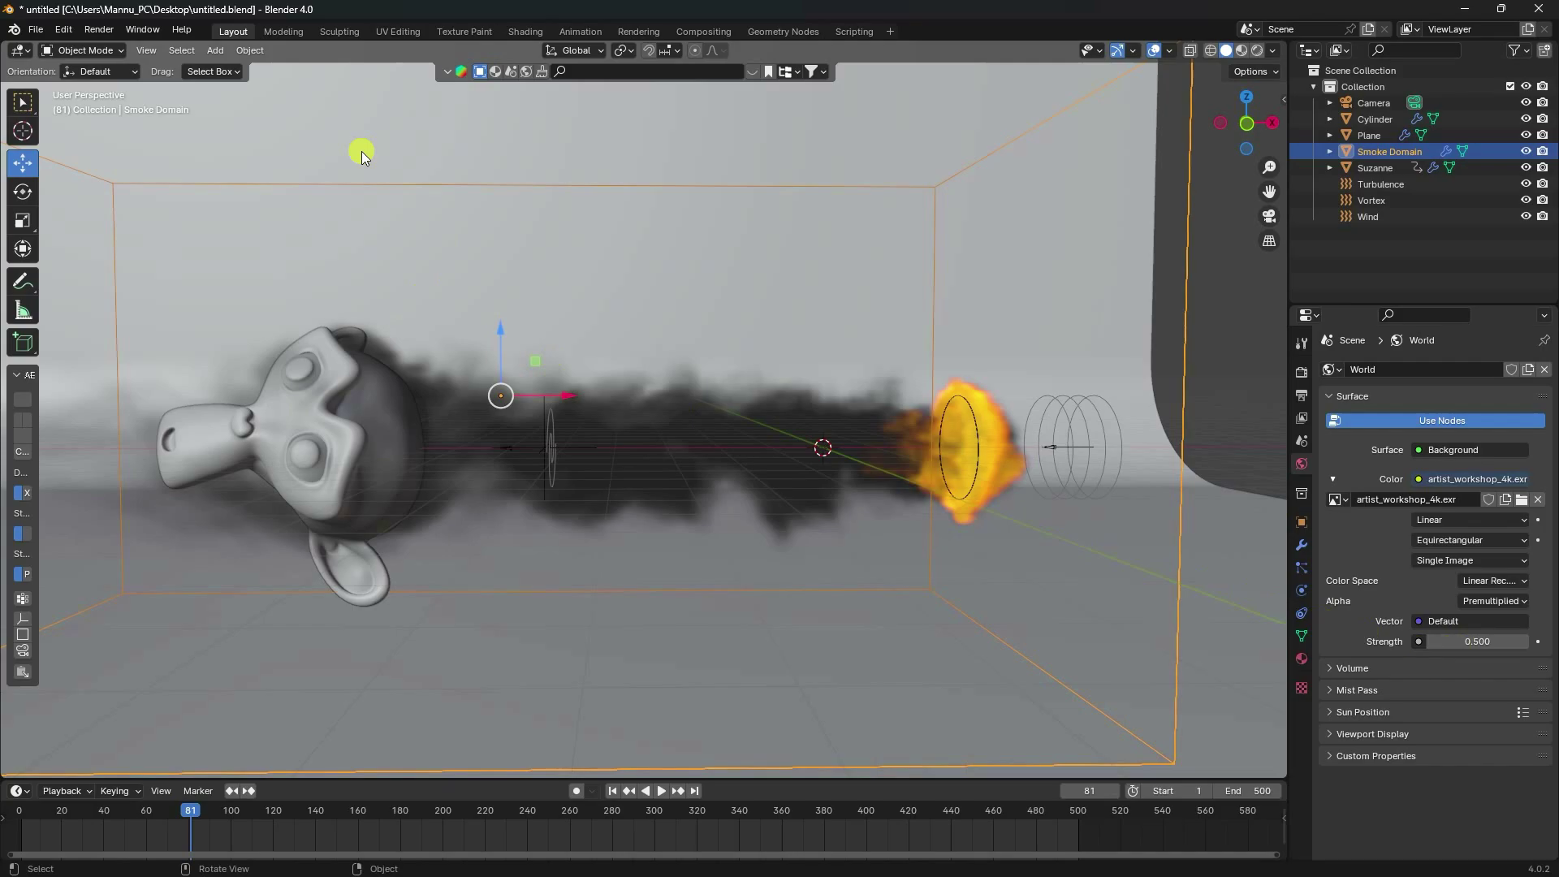
# Add an area light at the world origin and raise it above the smoke stream, near the upper part of the domain.
pyautogui.click(214, 51)
pyautogui.moveTo(238, 266)
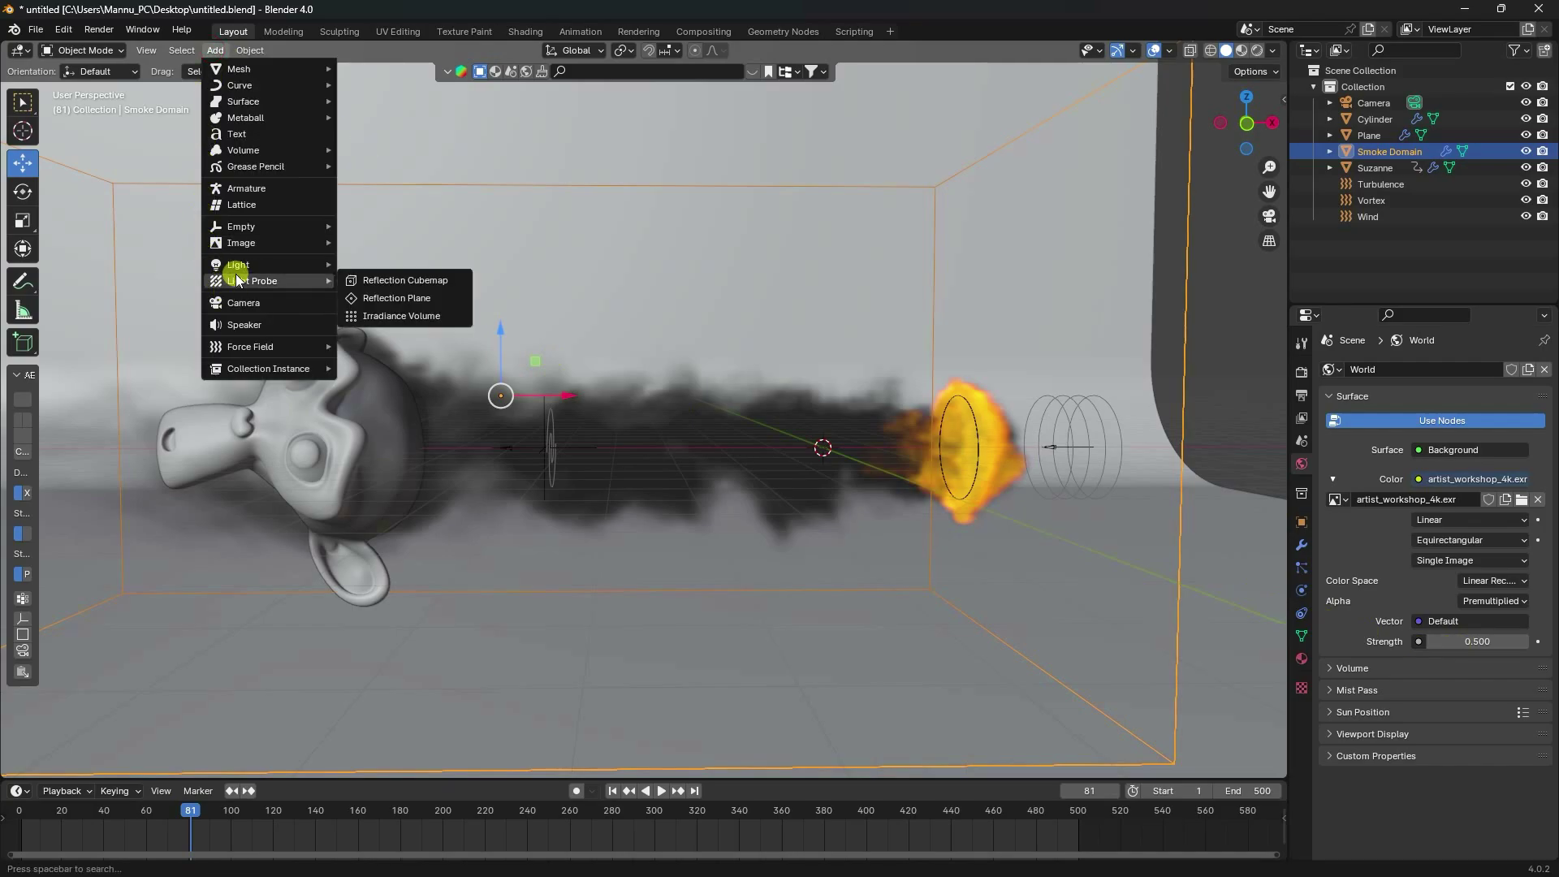
pyautogui.click(376, 317)
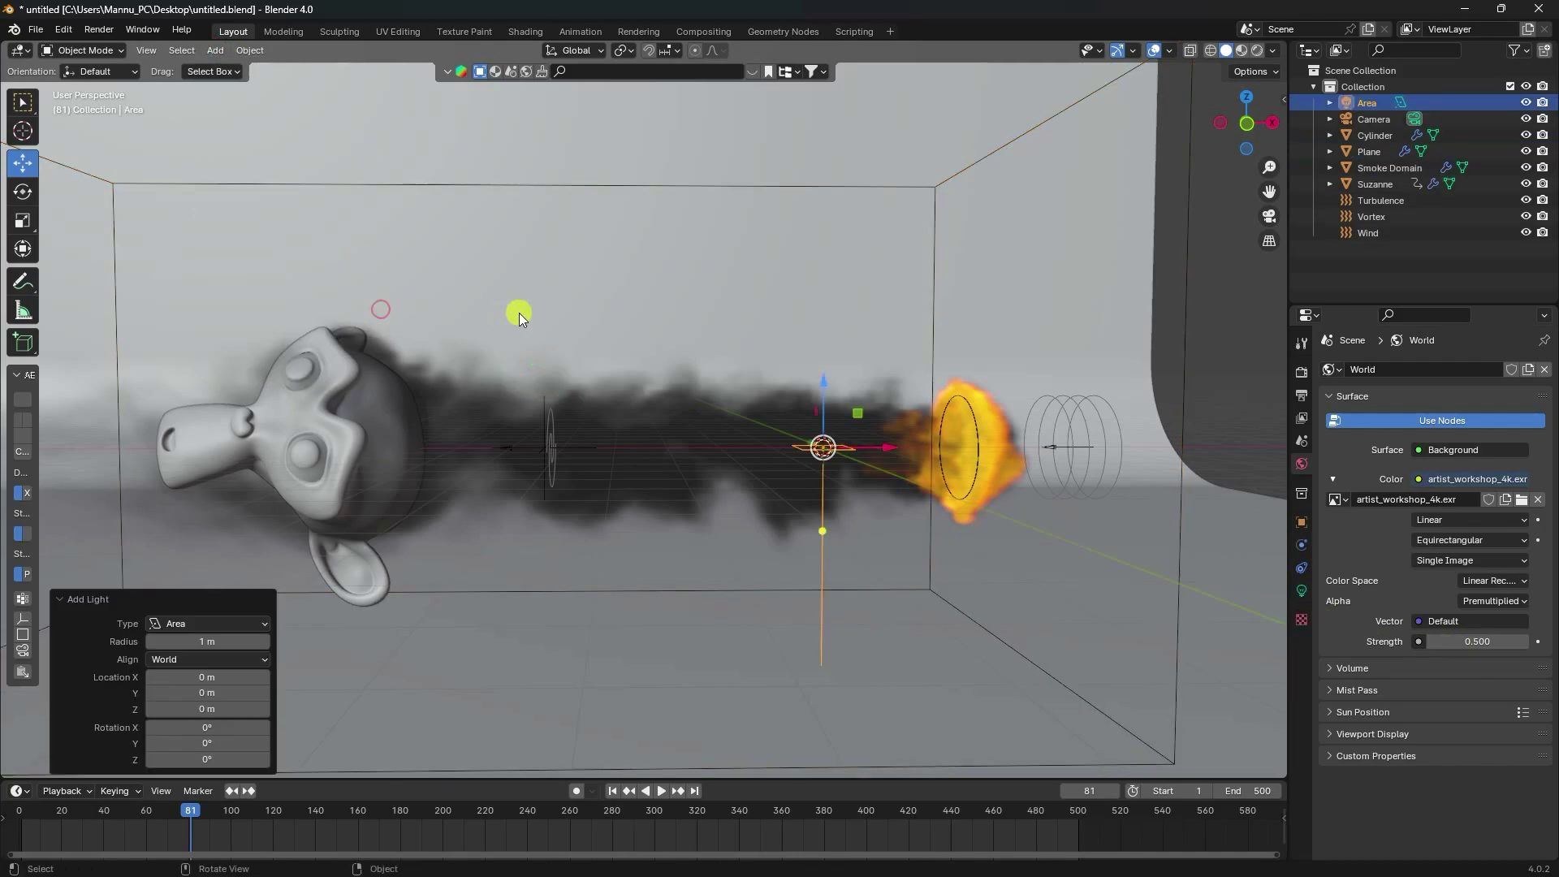
pyautogui.moveTo(835, 403); pyautogui.dragTo(813, 159)
# Set the area light's power to 700 W and its size to 5 m.
pyautogui.click(1302, 590)
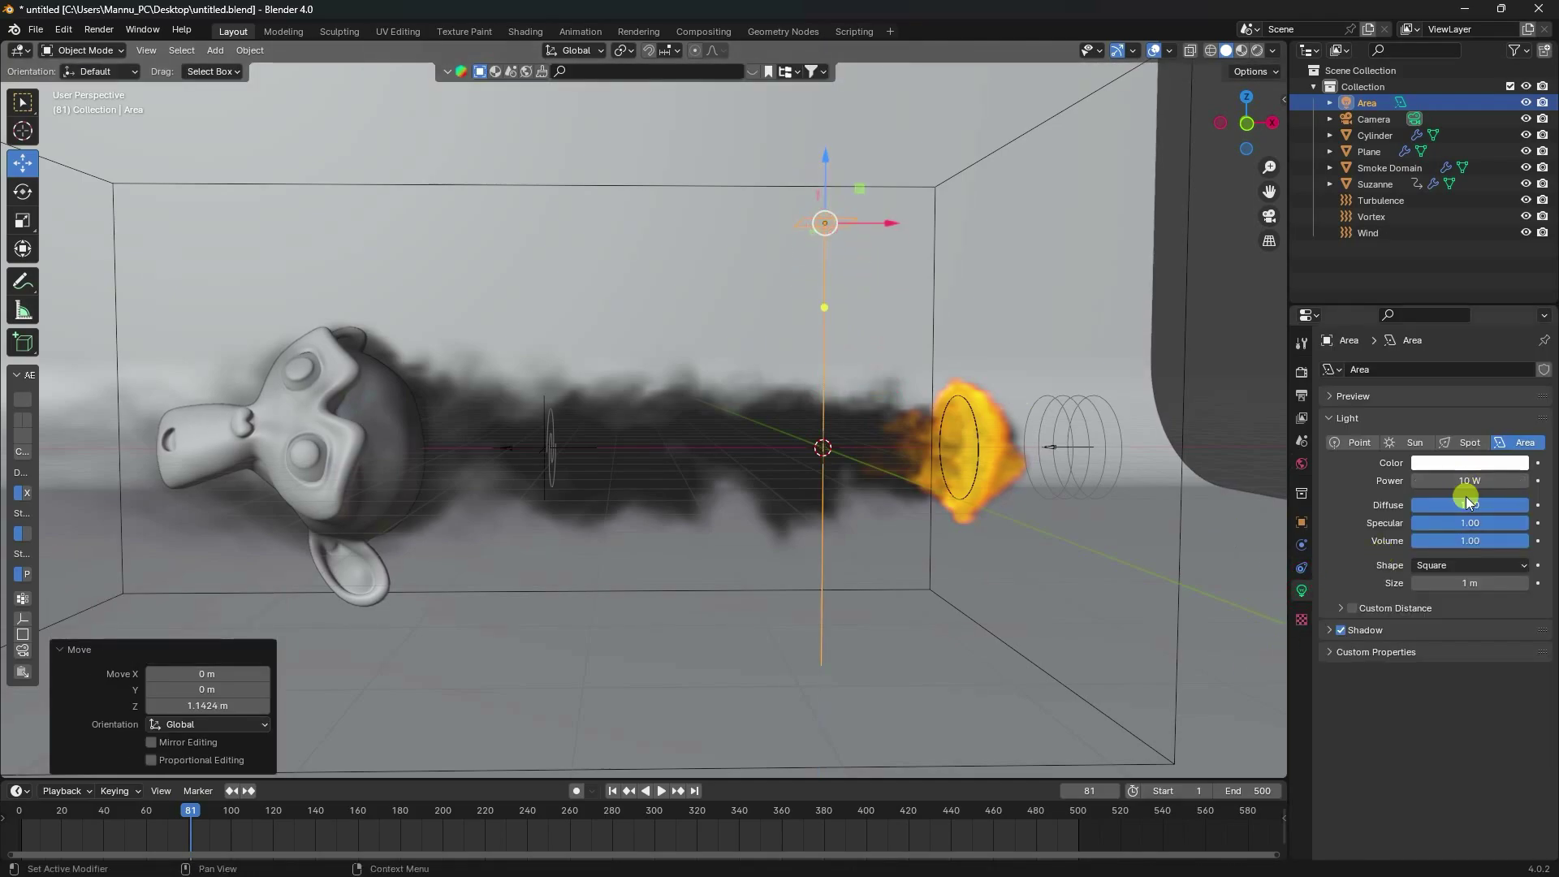
pyautogui.click(1471, 488)
pyautogui.write('70')
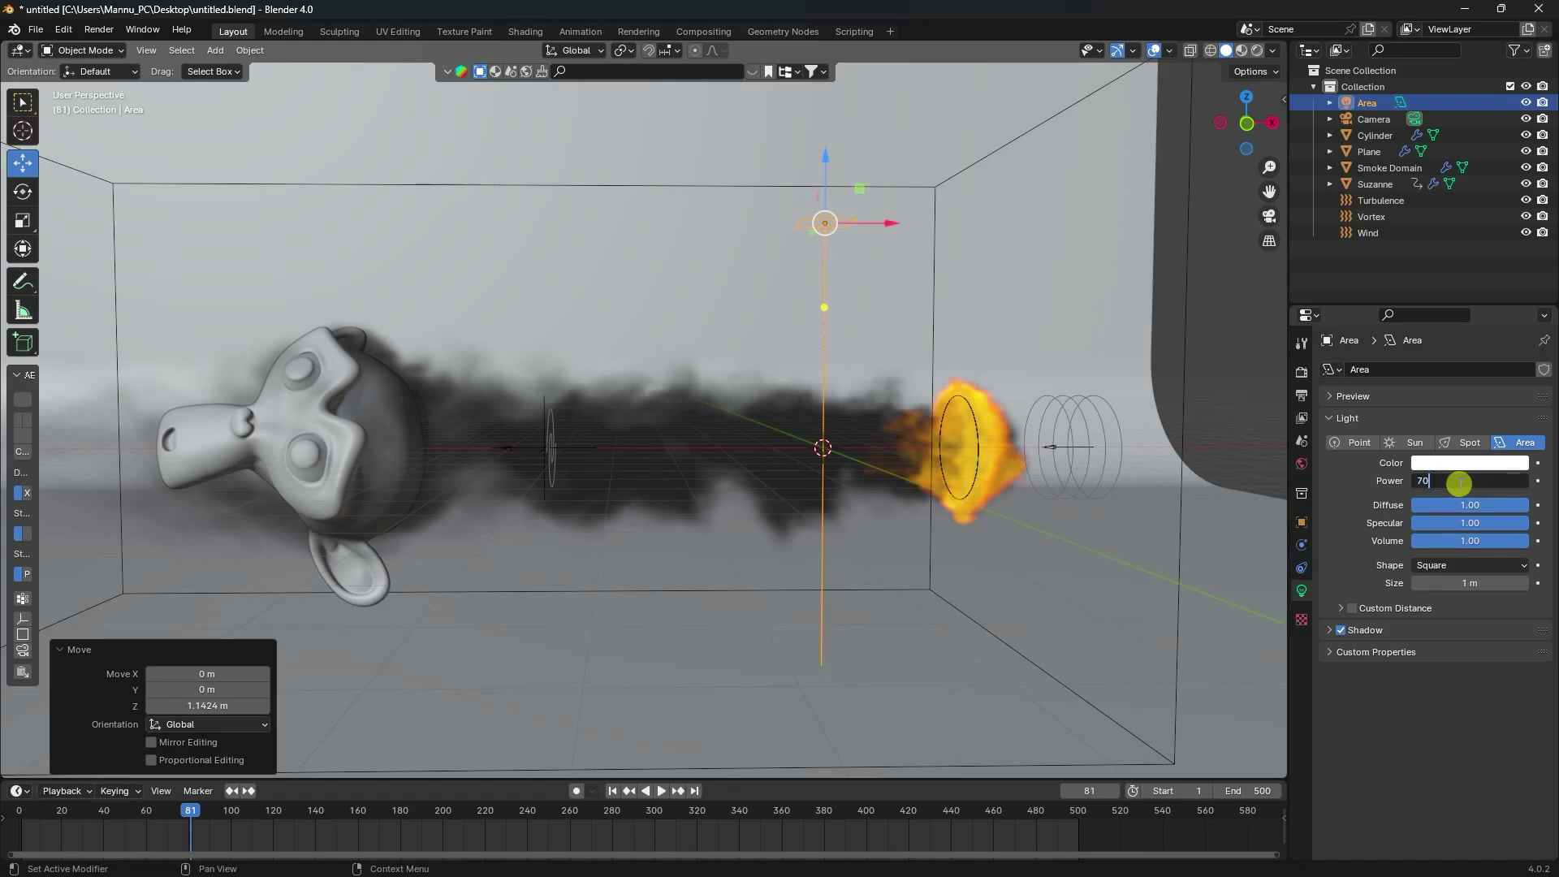
pyautogui.press('Return')
pyautogui.click(1462, 582)
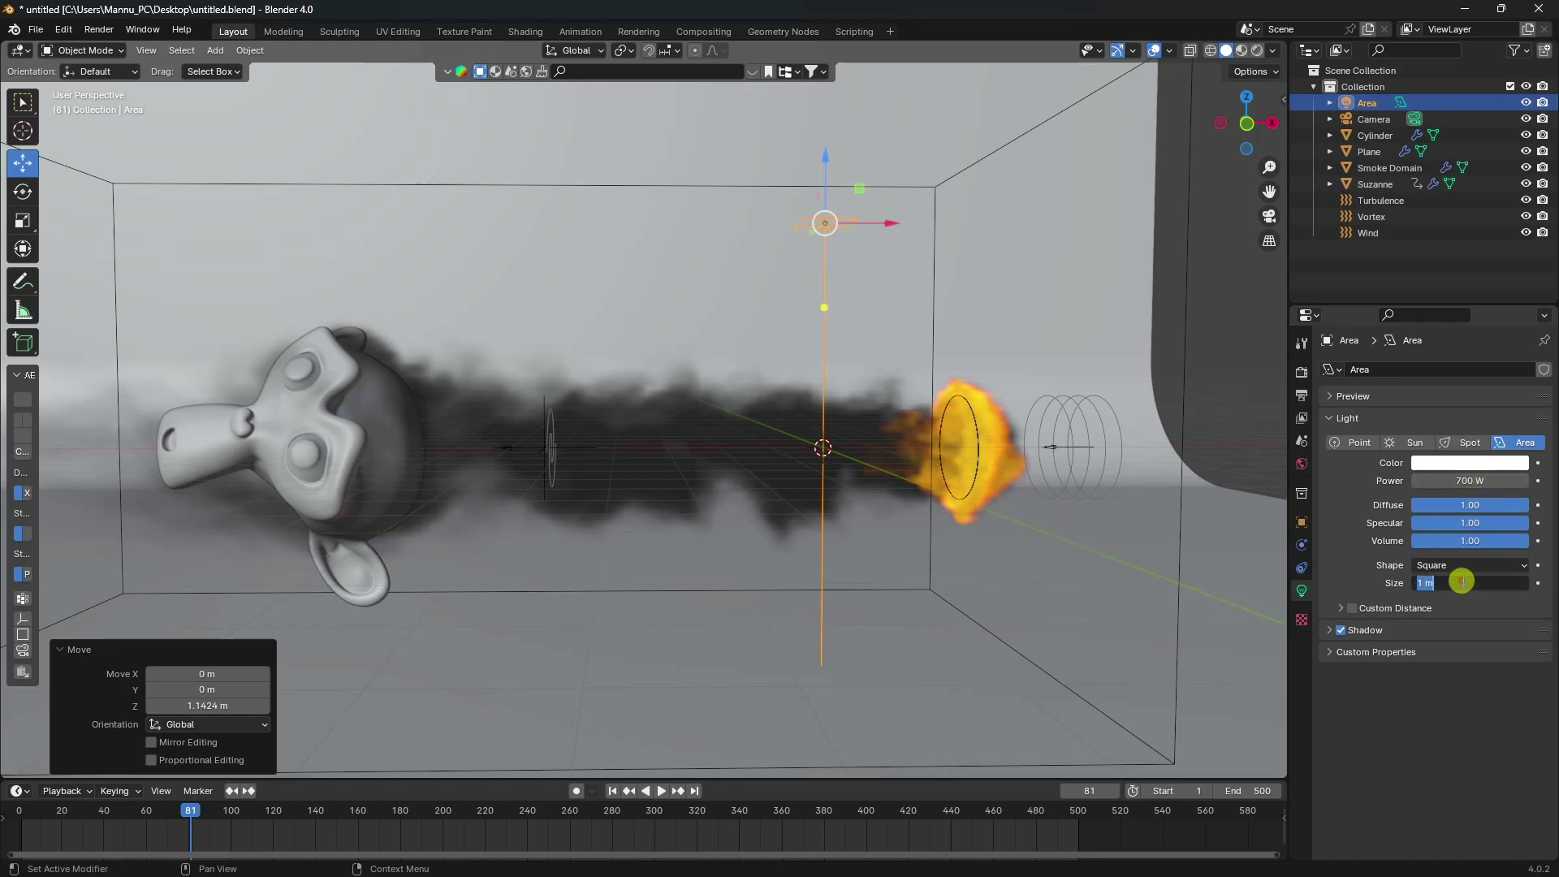
pyautogui.write('5')
pyautogui.press('Return')
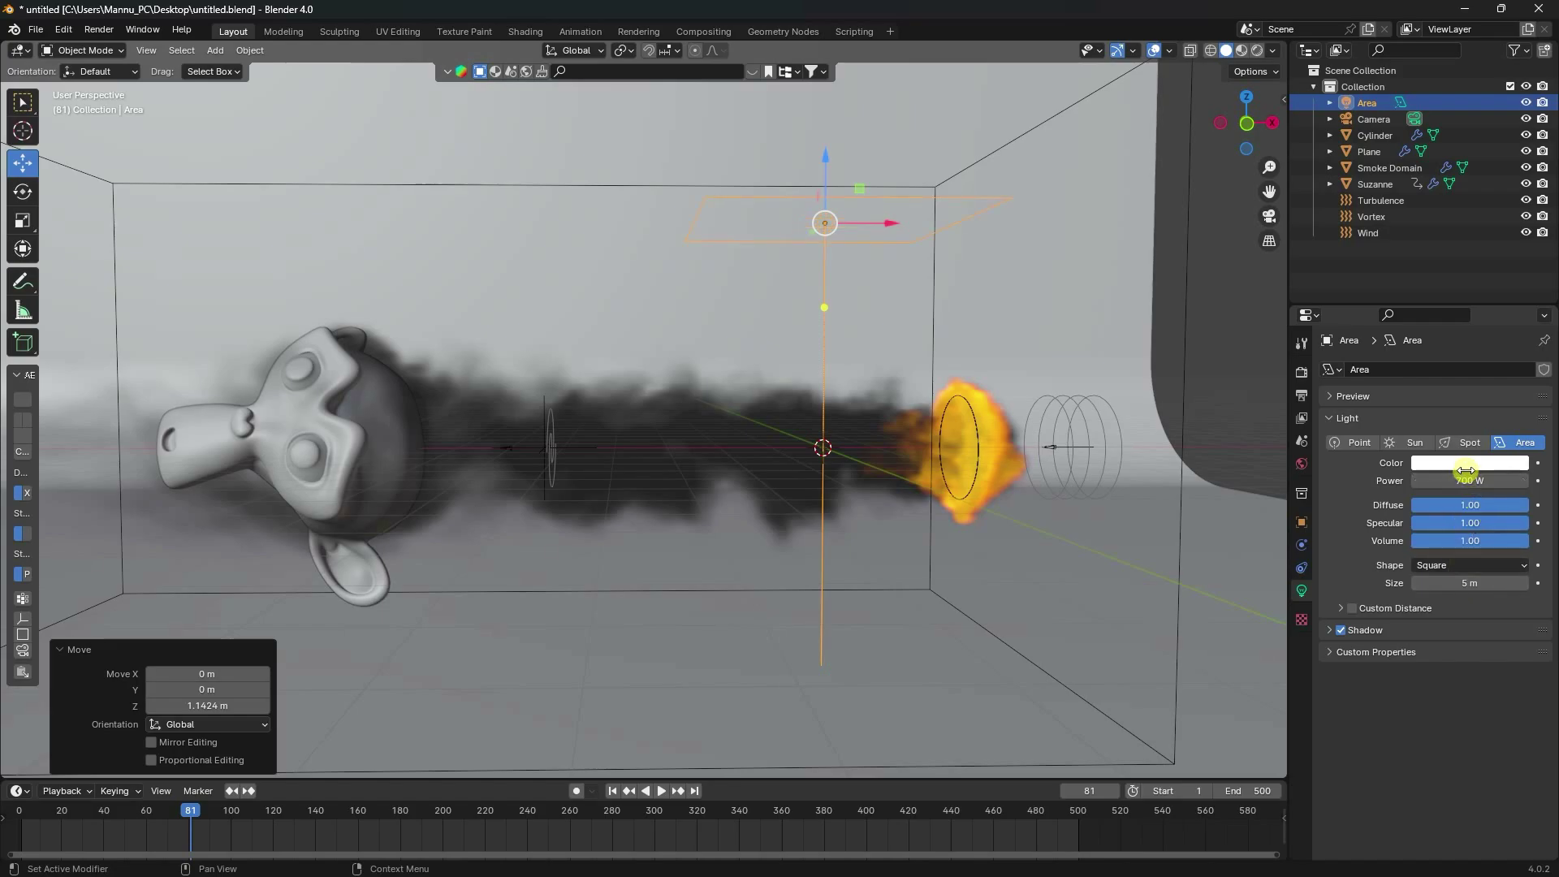
# Colour the area light blue with a hue of 0.6 and a saturation of 1.
pyautogui.click(1462, 464)
pyautogui.click(1429, 401)
pyautogui.write('.6')
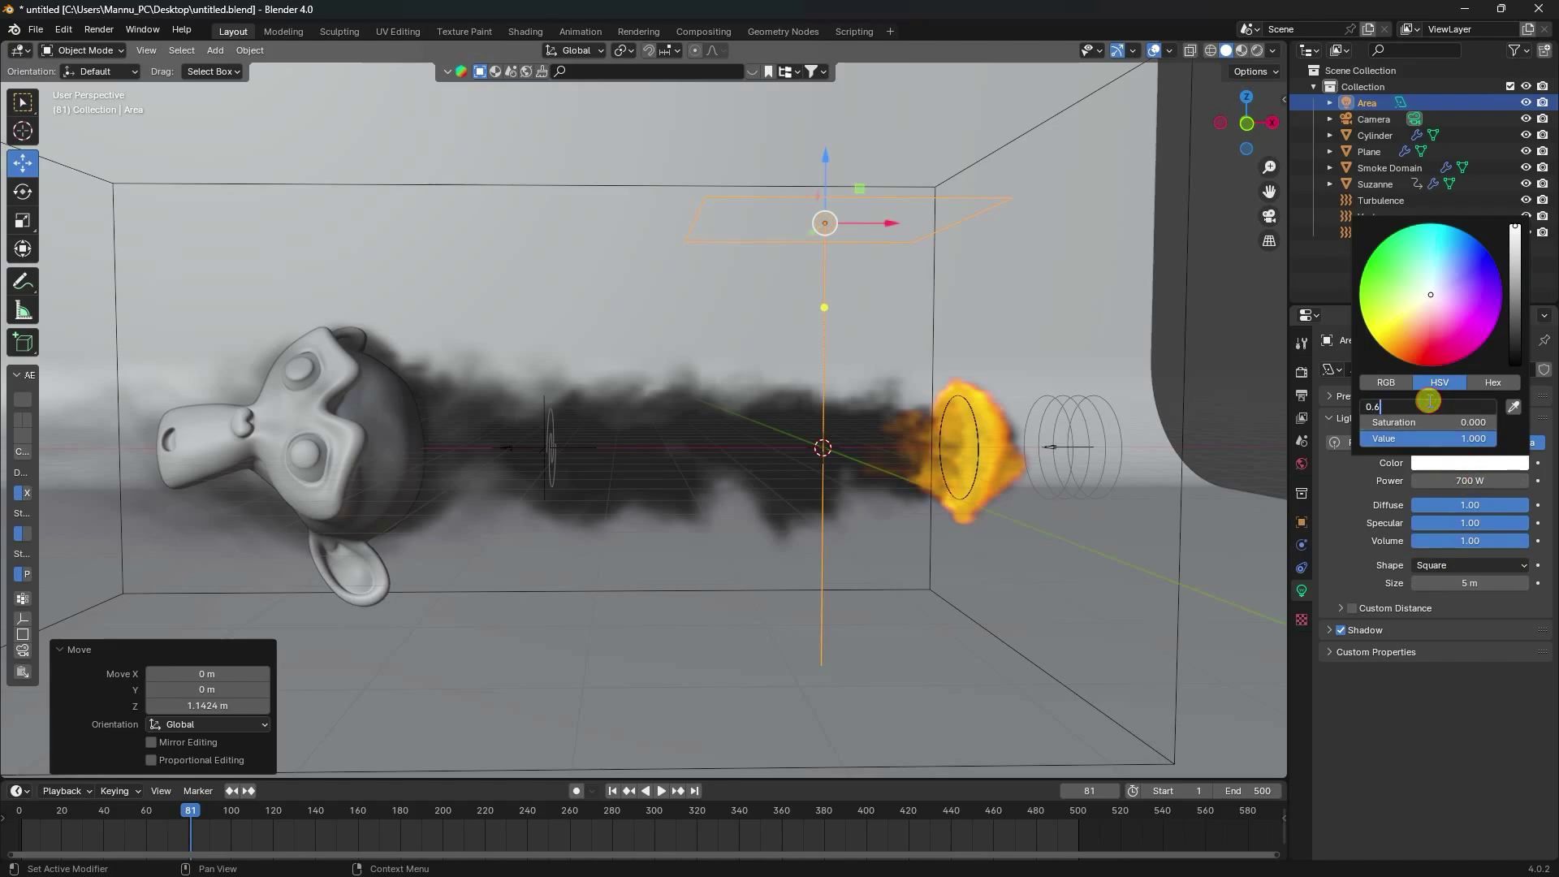
pyautogui.press('BackSpace')
pyautogui.press('BackSpace')
pyautogui.press('BackSpace')
pyautogui.write('1')
pyautogui.press('BackSpace')
pyautogui.write('0')
pyautogui.press('Return')
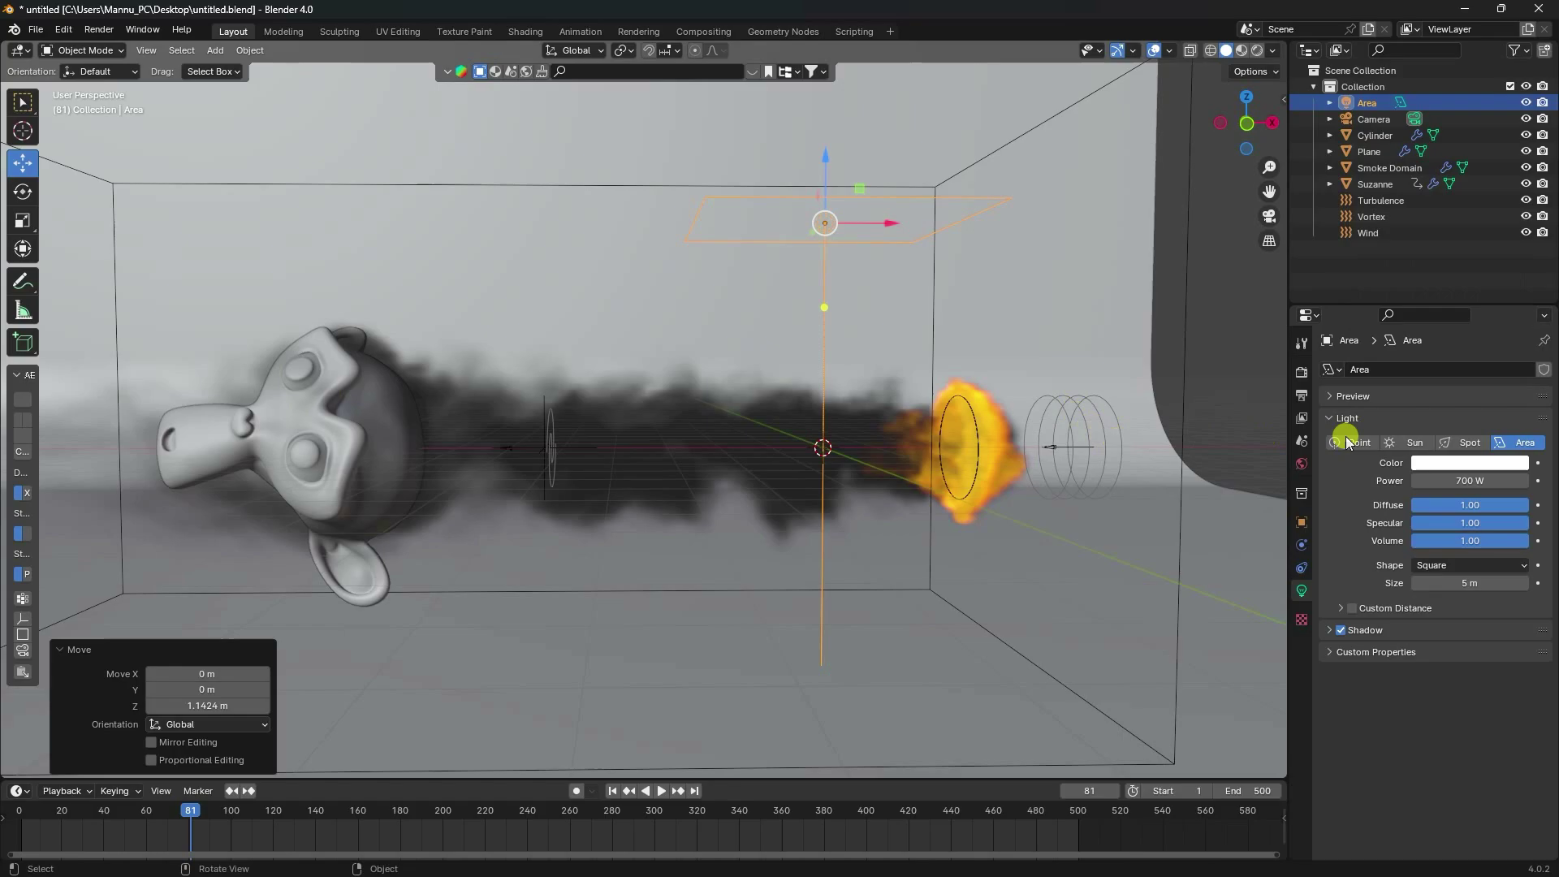
pyautogui.click(1468, 464)
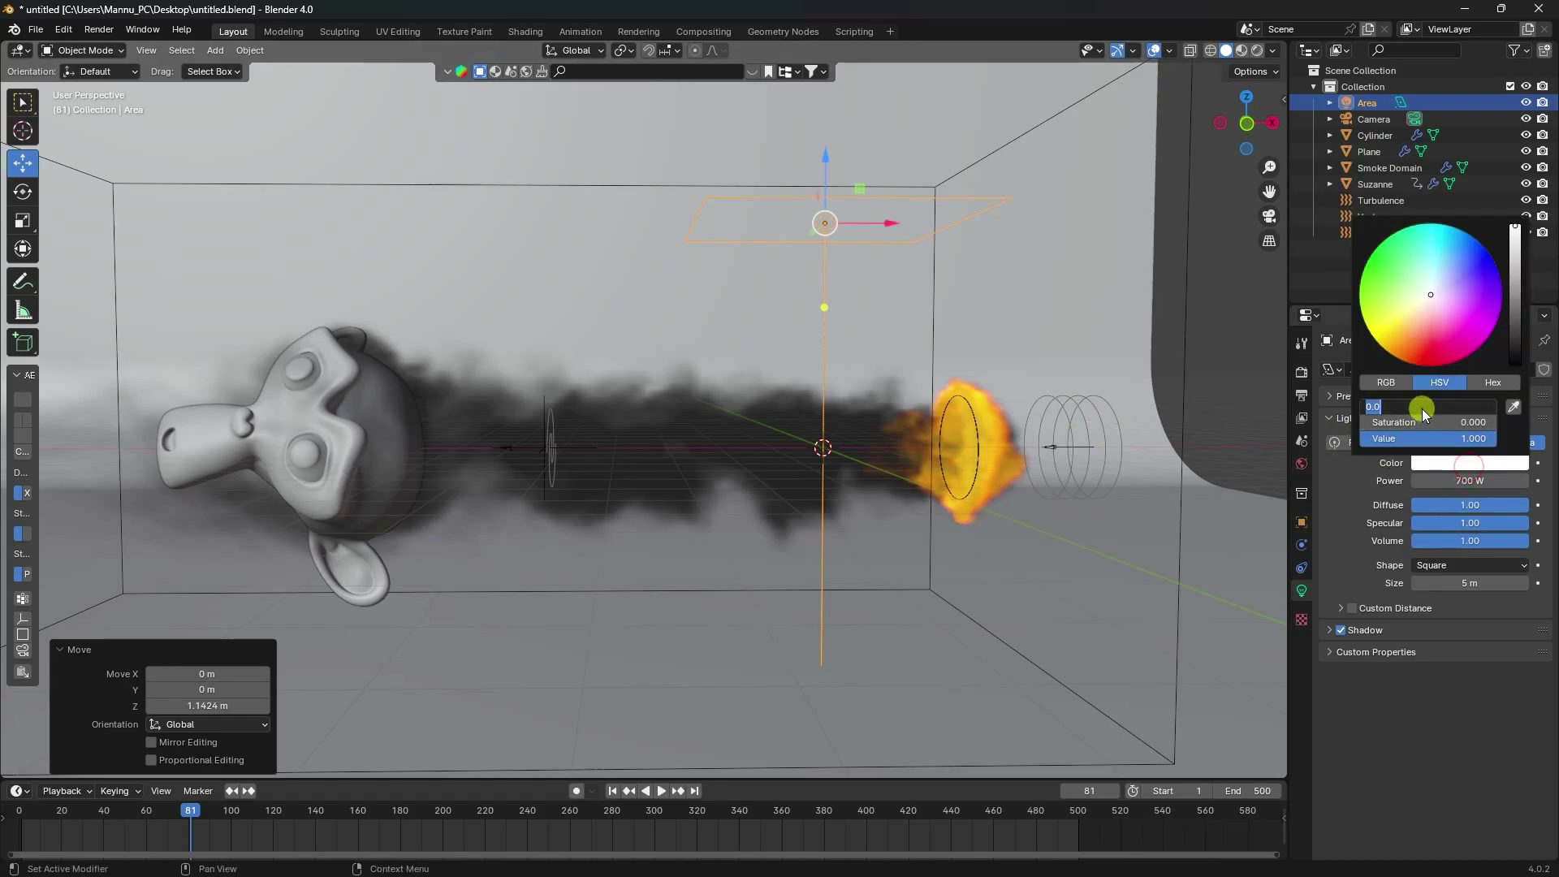
pyautogui.click(1411, 423)
pyautogui.write('1')
pyautogui.press('Return')
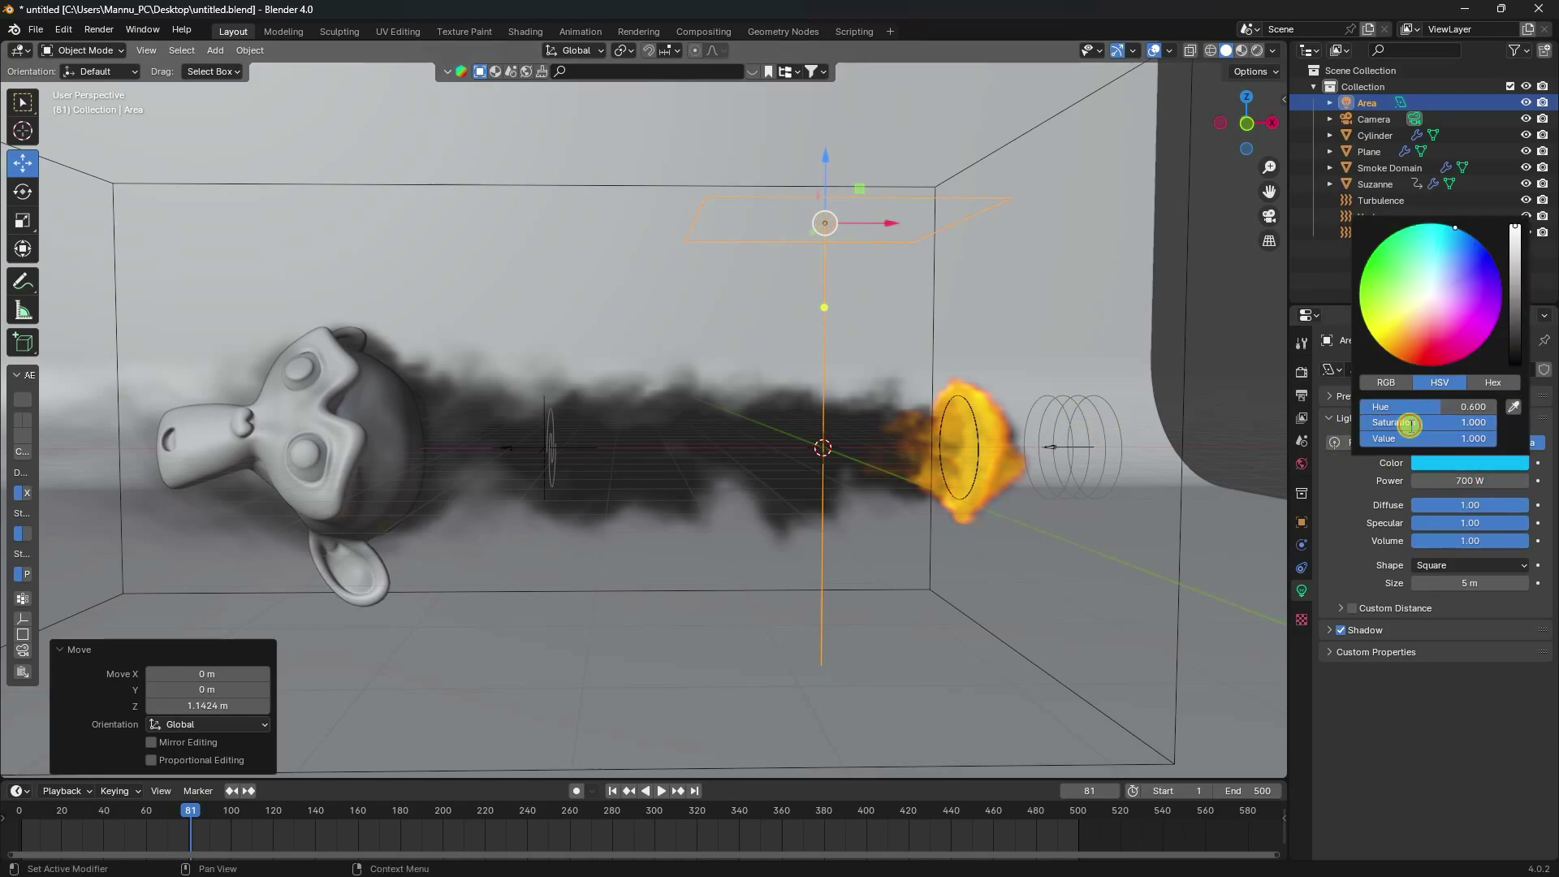
# Duplicate the blue area light and move the copy about 7.6 m straight down, below the smoke stream.
pyautogui.moveTo(859, 287)
pyautogui.mouseDown(button='middle')
pyautogui.moveTo(847, 317)
pyautogui.moveTo(843, 304)
pyautogui.mouseUp(button='middle')
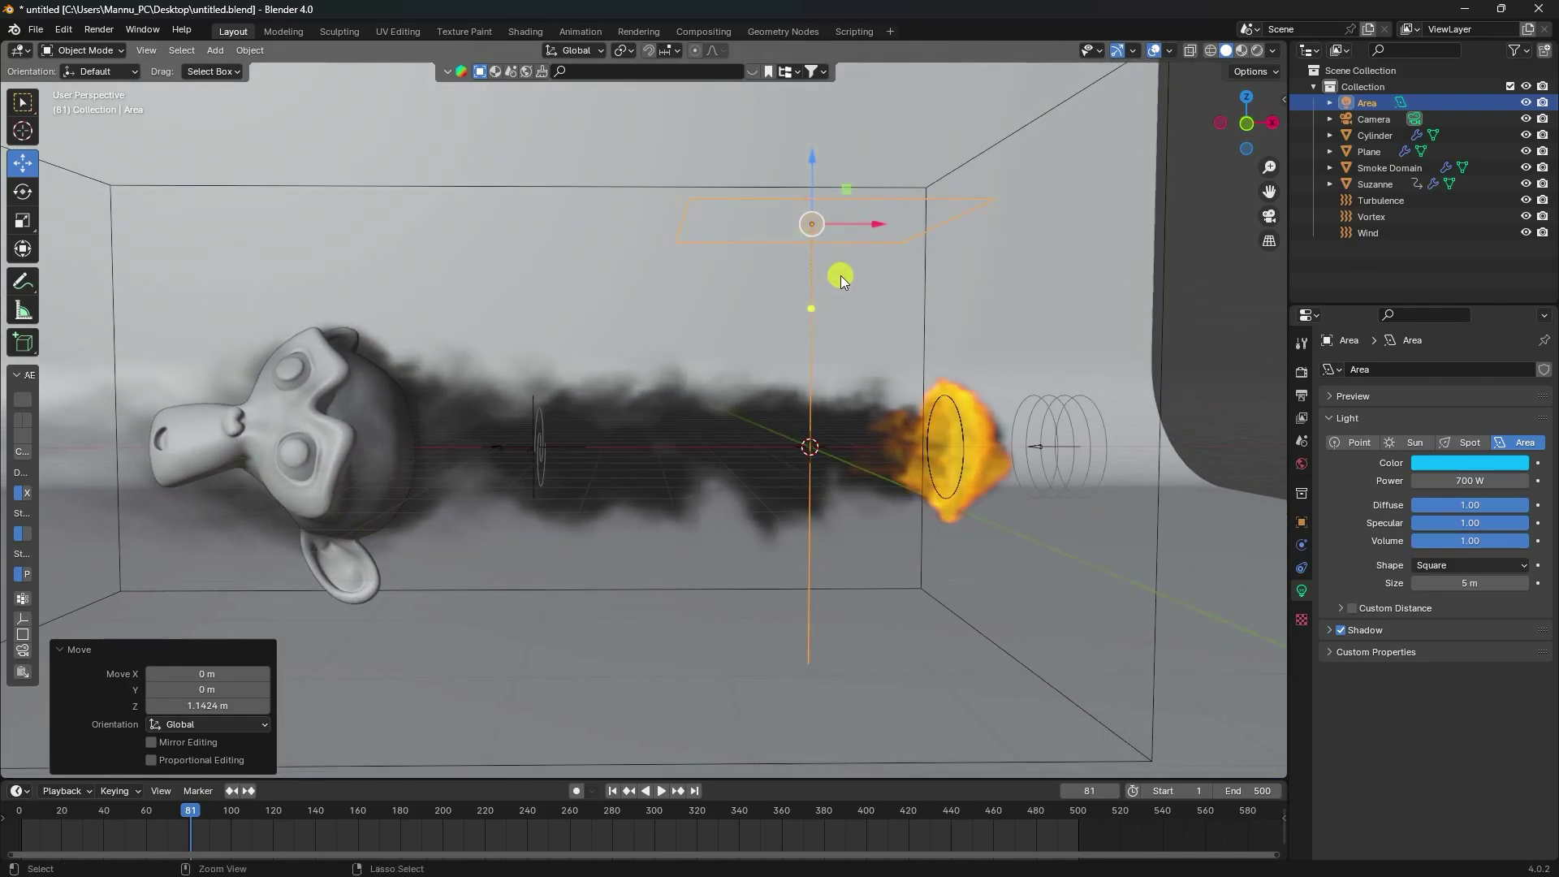
pyautogui.hotkey('ctrl', 'c')
pyautogui.hotkey('ctrl', 'v')
pyautogui.moveTo(812, 160); pyautogui.dragTo(781, 561)
pyautogui.keyDown('shift'); pyautogui.moveTo(782, 561); pyautogui.dragTo(794, 477, button='middle'); pyautogui.keyUp('shift')
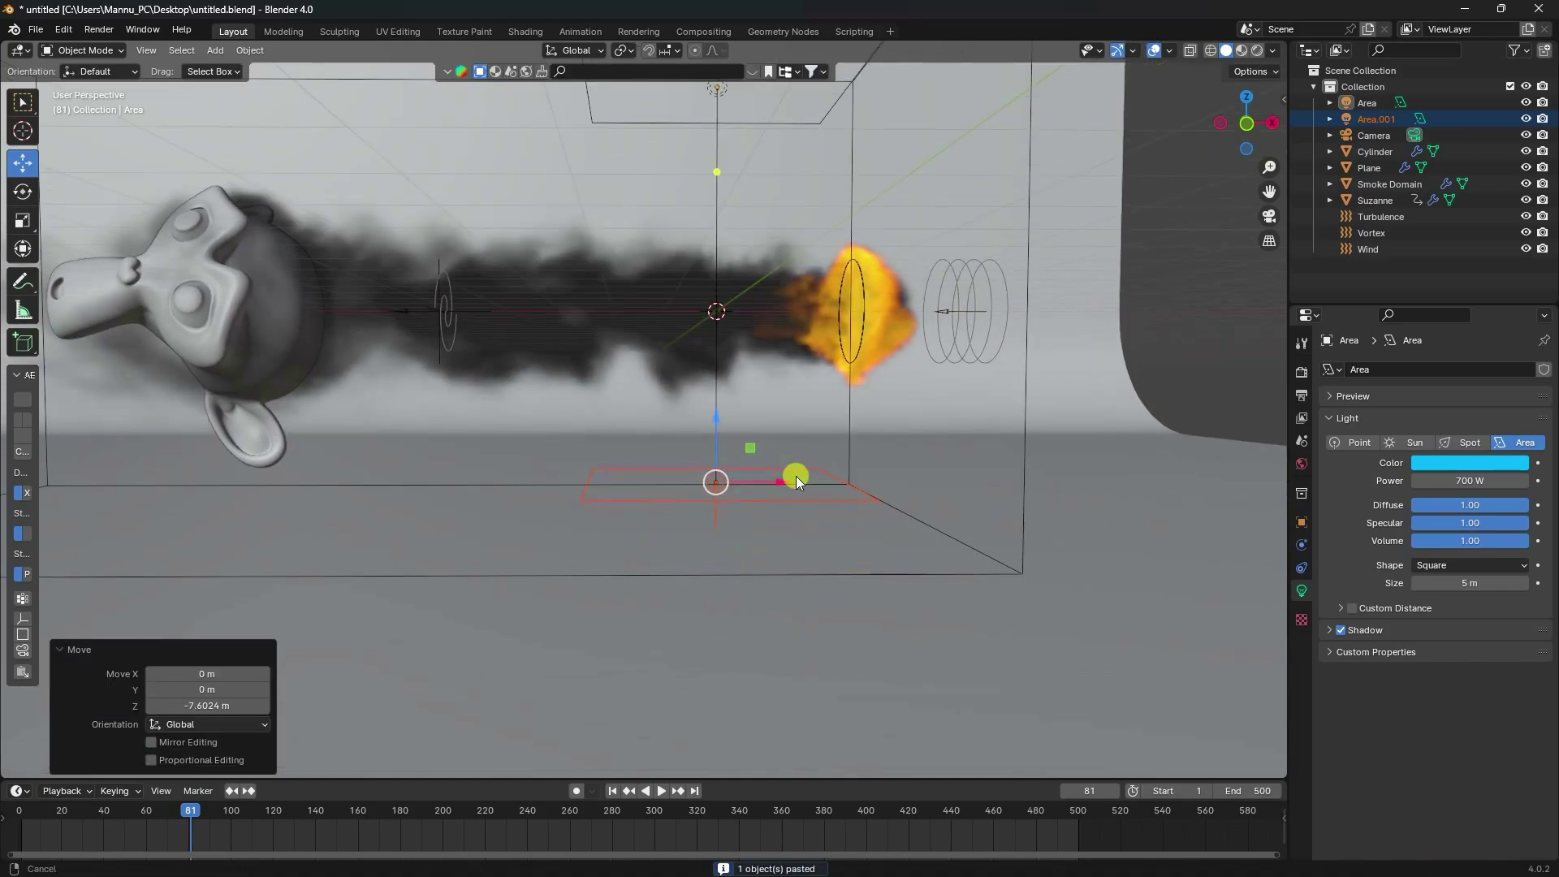
pyautogui.click(1192, 282)
# Flip the lower area light so that it points upward at the smoke.
pyautogui.click(705, 482)
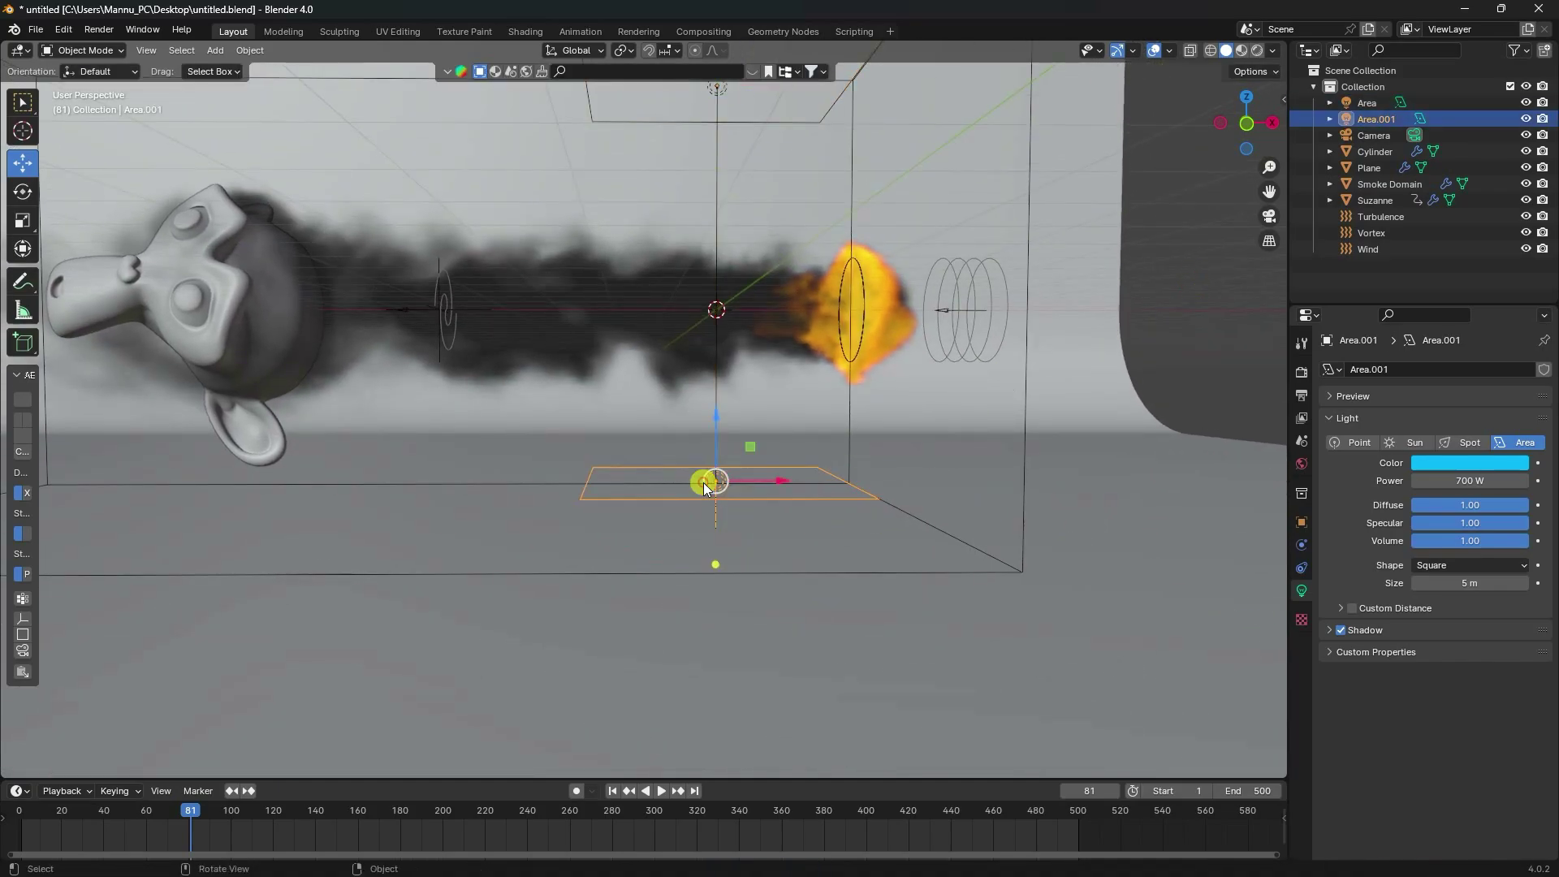
pyautogui.click(1302, 522)
pyautogui.moveTo(1462, 489); pyautogui.dragTo(358, 522)
# Change the lower area light's colour to red with a hue of 1.
pyautogui.click(1302, 591)
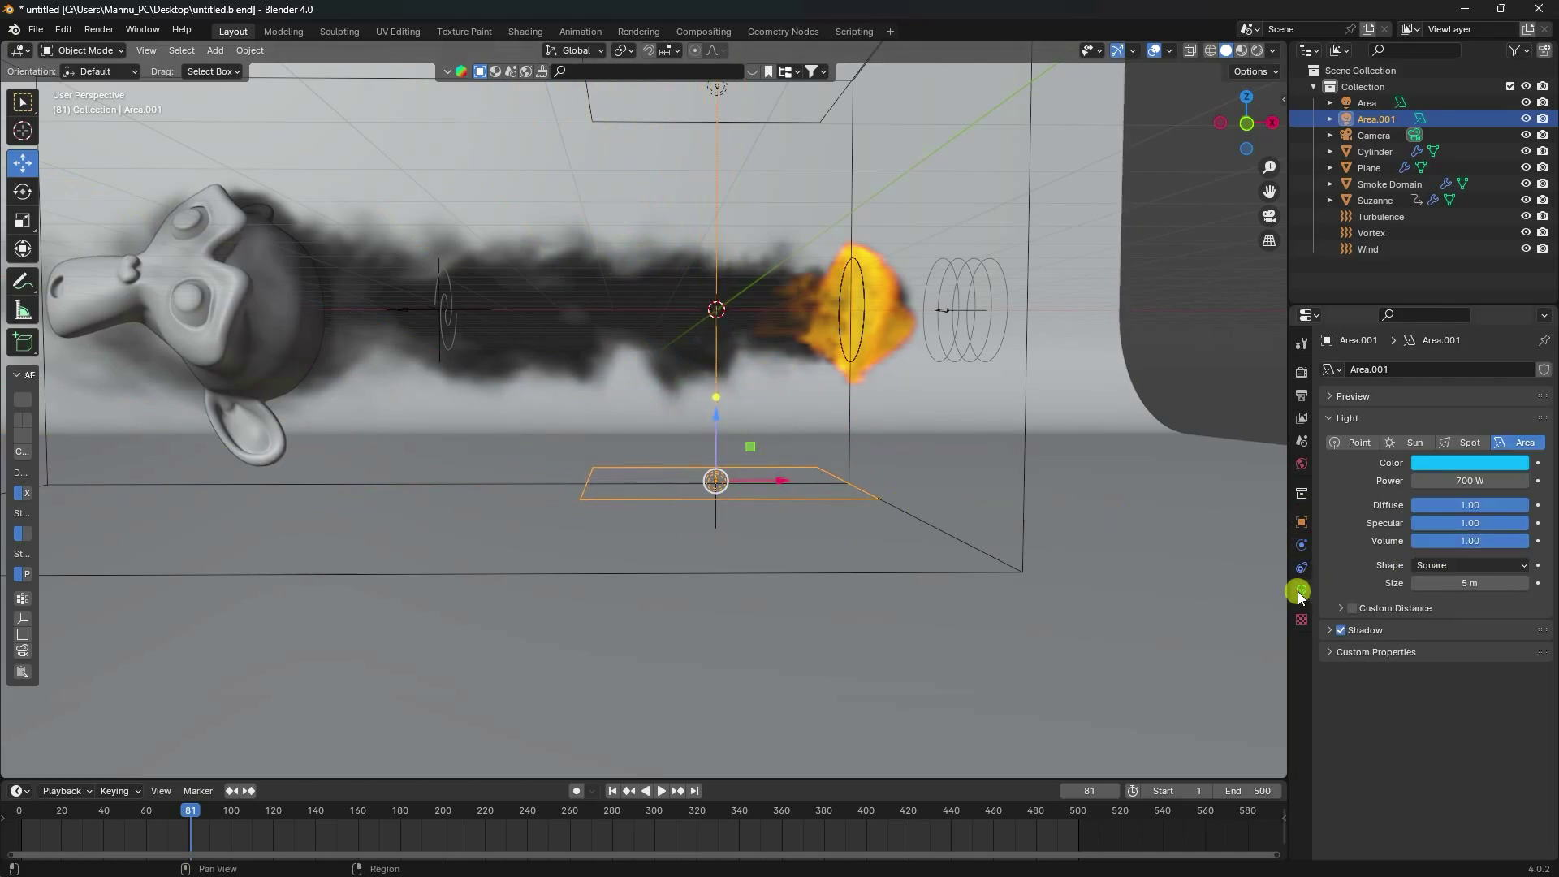
pyautogui.click(1451, 465)
pyautogui.moveTo(1428, 357); pyautogui.dragTo(1432, 388)
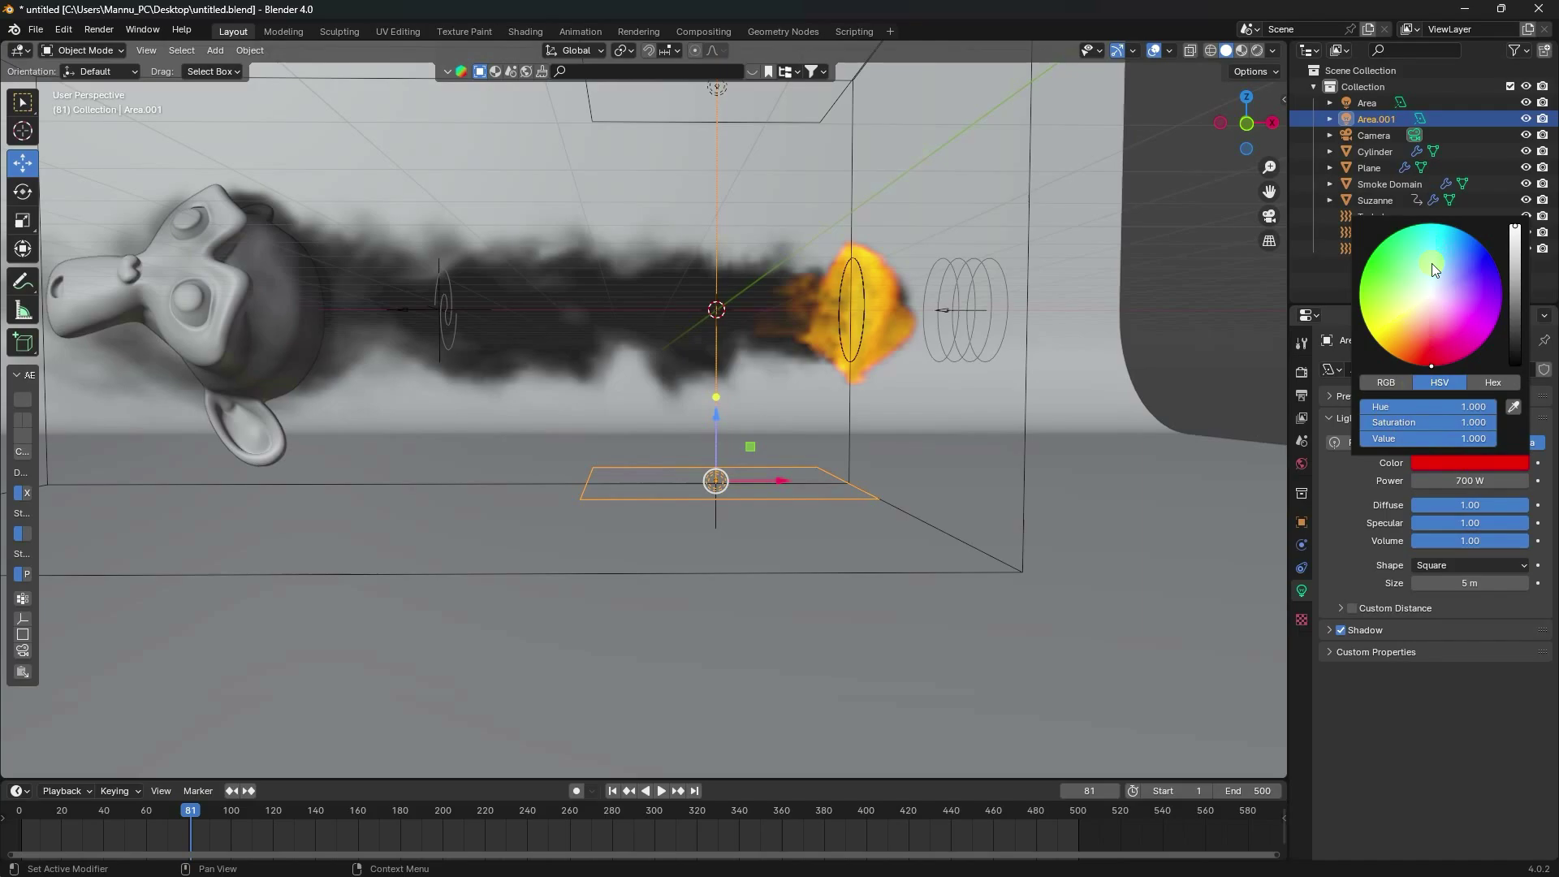
pyautogui.press('Return')
# Duplicate the upper and lower area lights together and move the copies about 9.6 m along negative X to the monkey head.
pyautogui.keyDown('ctrl'); pyautogui.moveTo(888, 362); pyautogui.dragTo(805, 334, button='middle'); pyautogui.keyUp('ctrl')
pyautogui.click(878, 258)
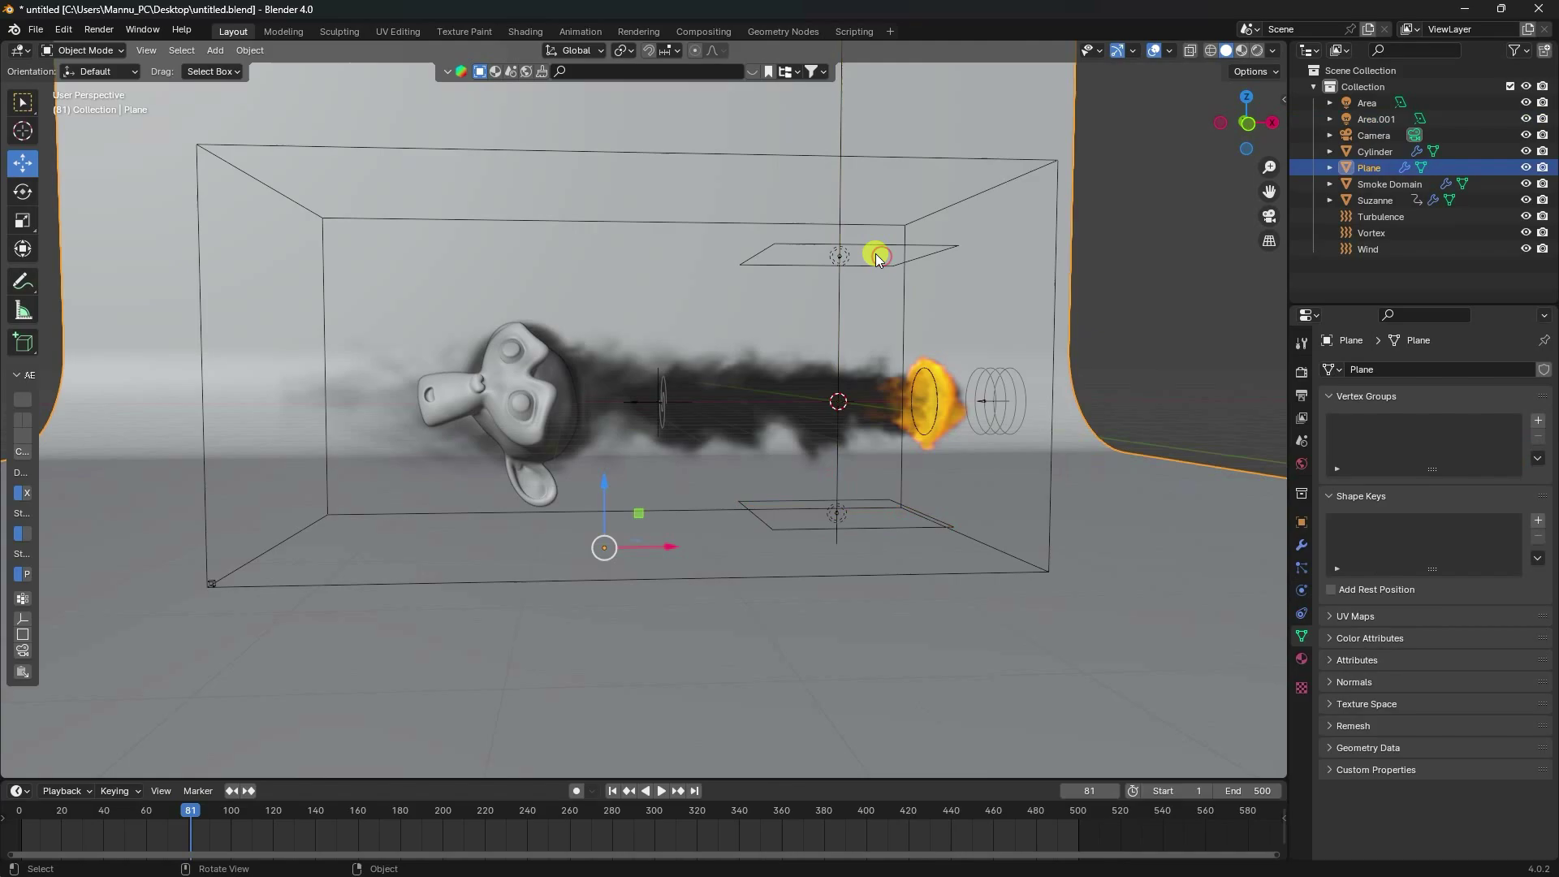
pyautogui.click(1365, 104)
pyautogui.keyDown('shift'); pyautogui.click(1367, 118); pyautogui.keyUp('shift')
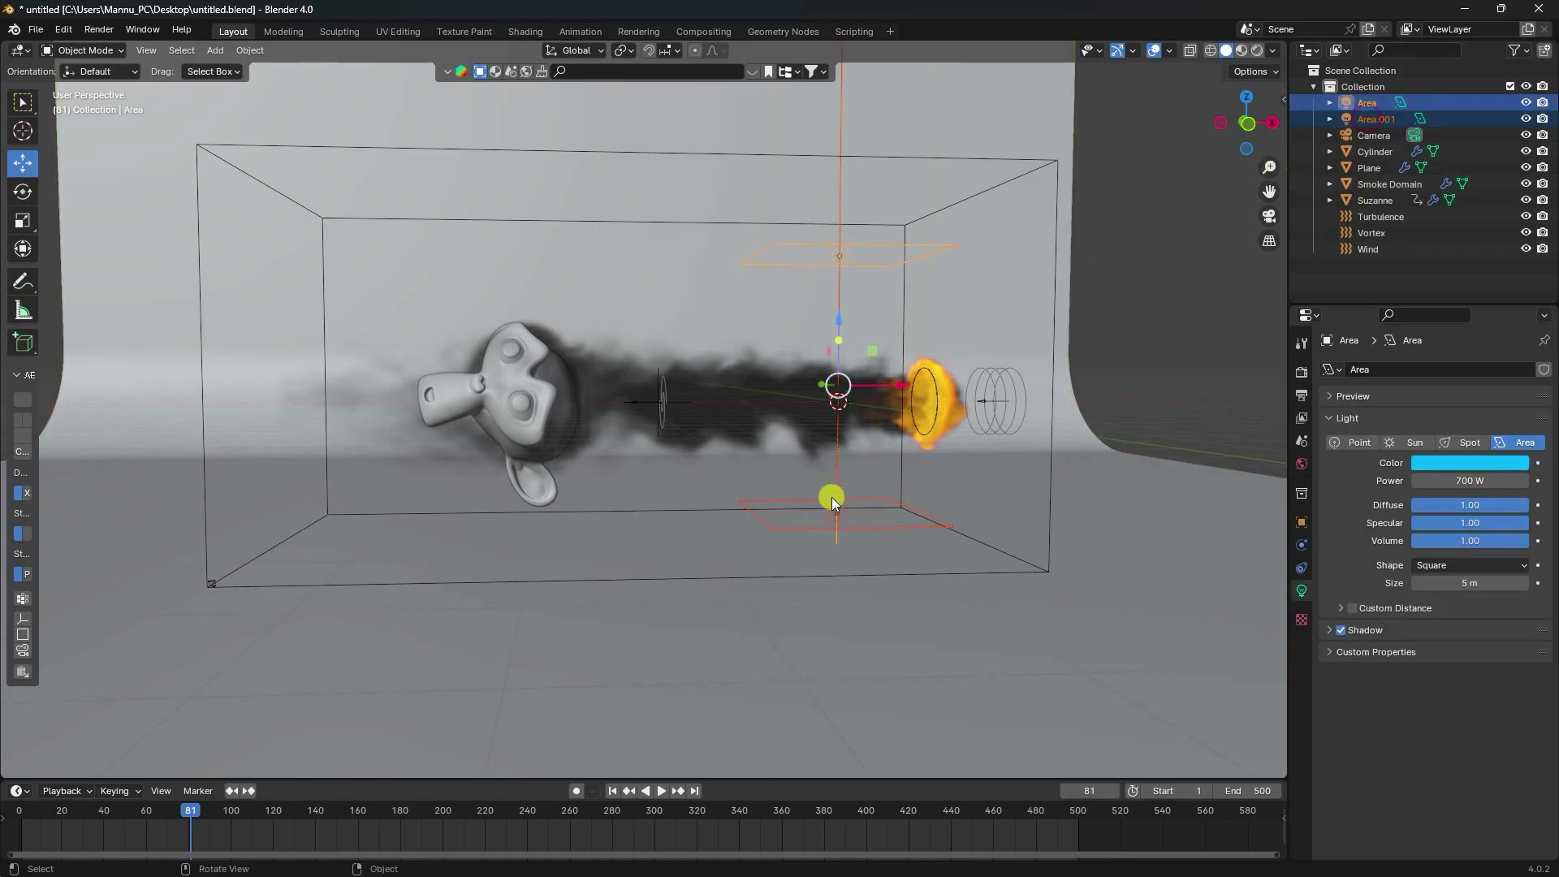
pyautogui.hotkey('ctrl', 'c')
pyautogui.hotkey('ctrl', 'v')
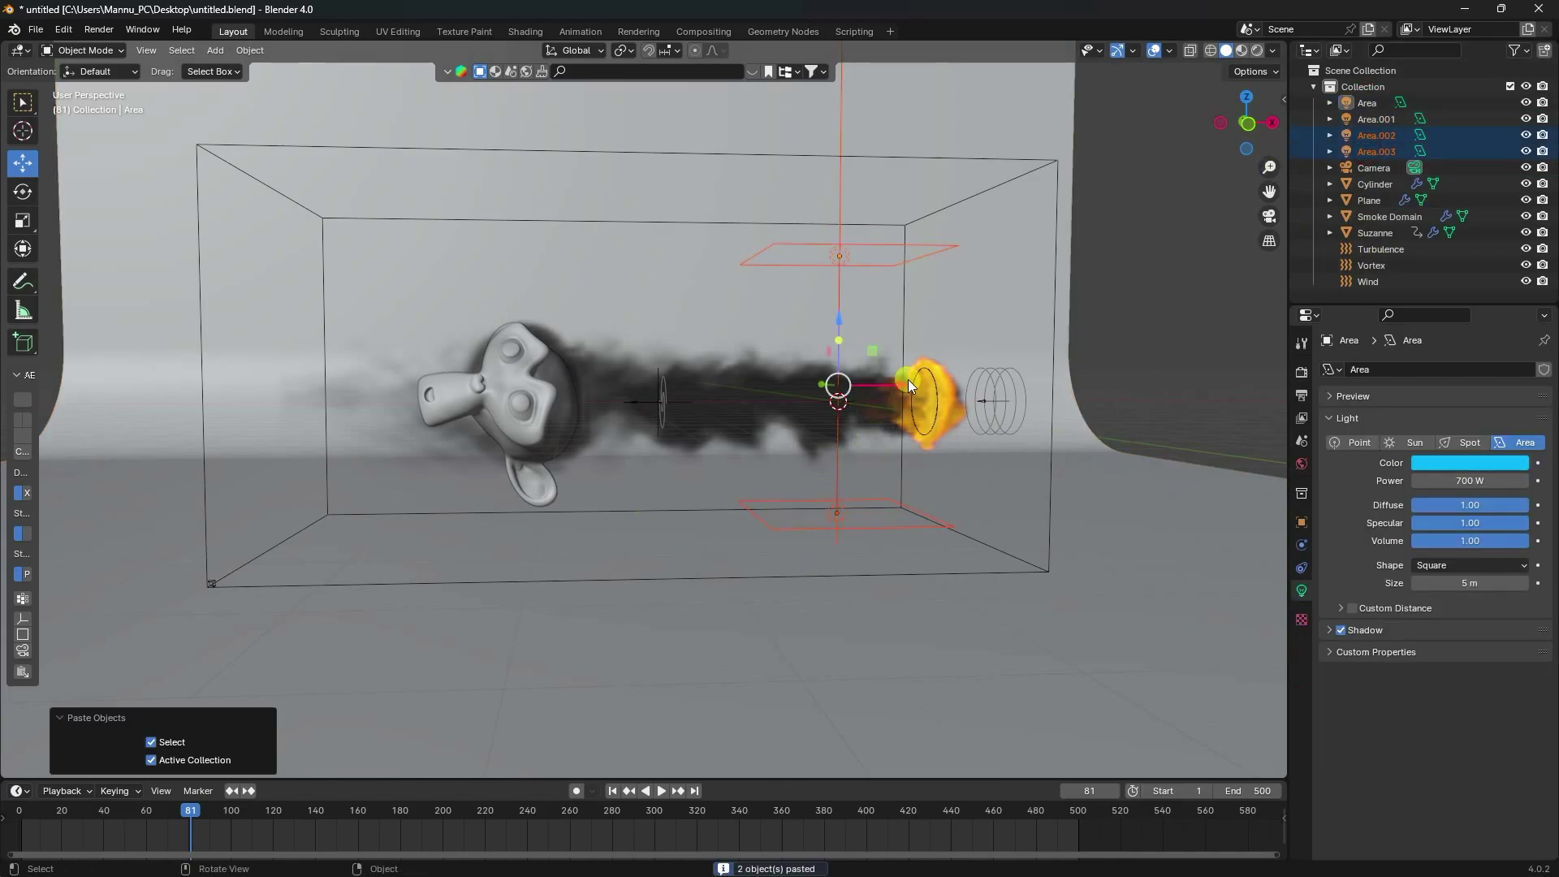
pyautogui.press('g')
pyautogui.press('x')
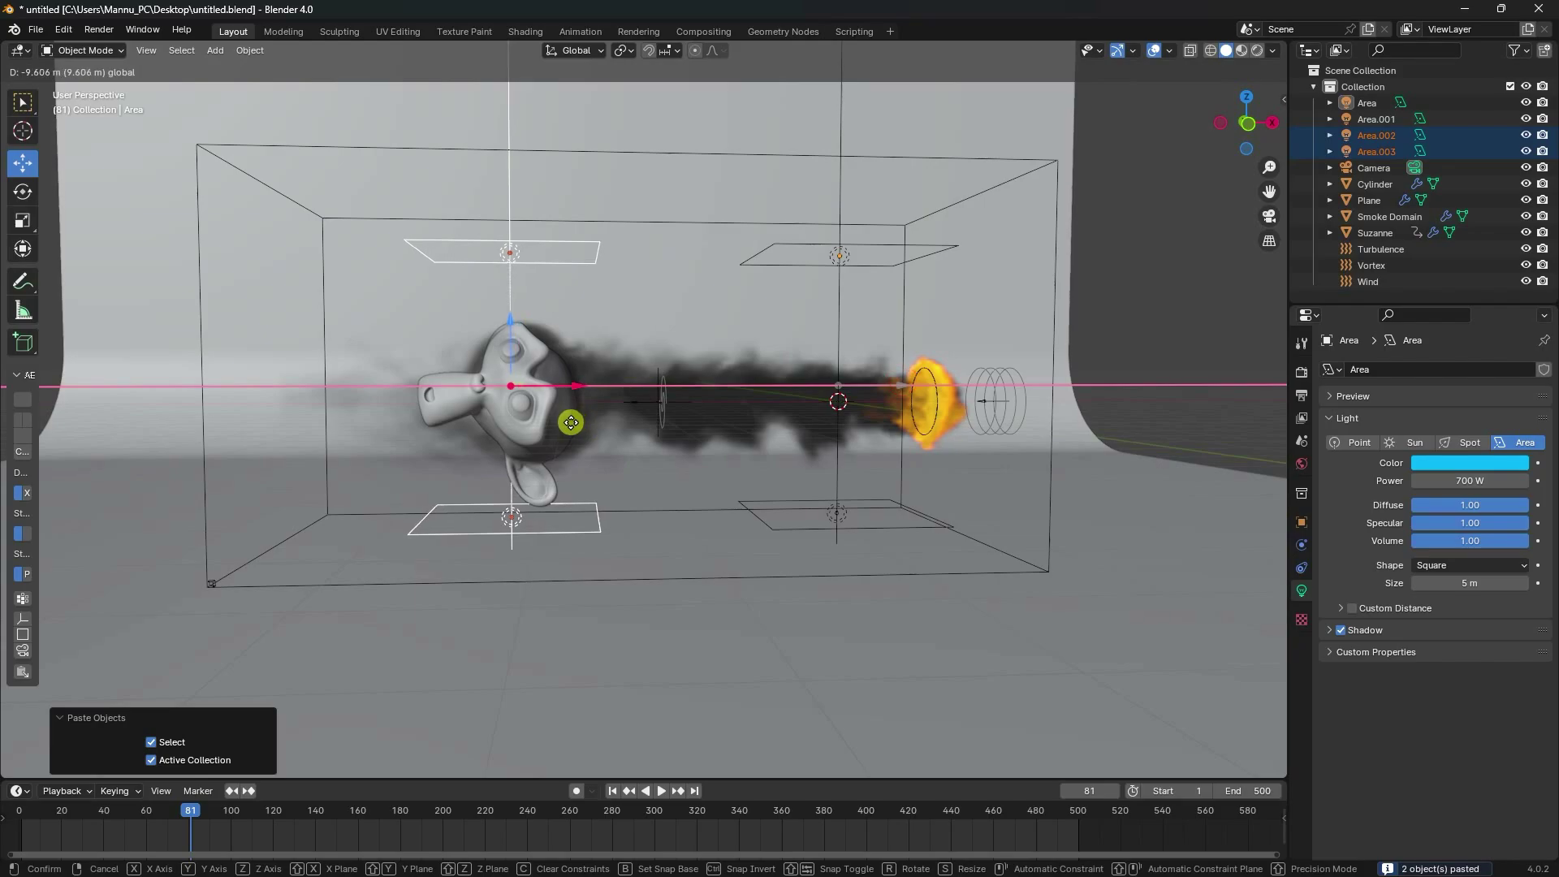
pyautogui.click(571, 423)
# Lower the red light beneath the monkey head by about 0.7 m and raise the blue light above it by about 0.27 m.
pyautogui.moveTo(638, 455); pyautogui.dragTo(516, 476, button='middle')
pyautogui.click(493, 541)
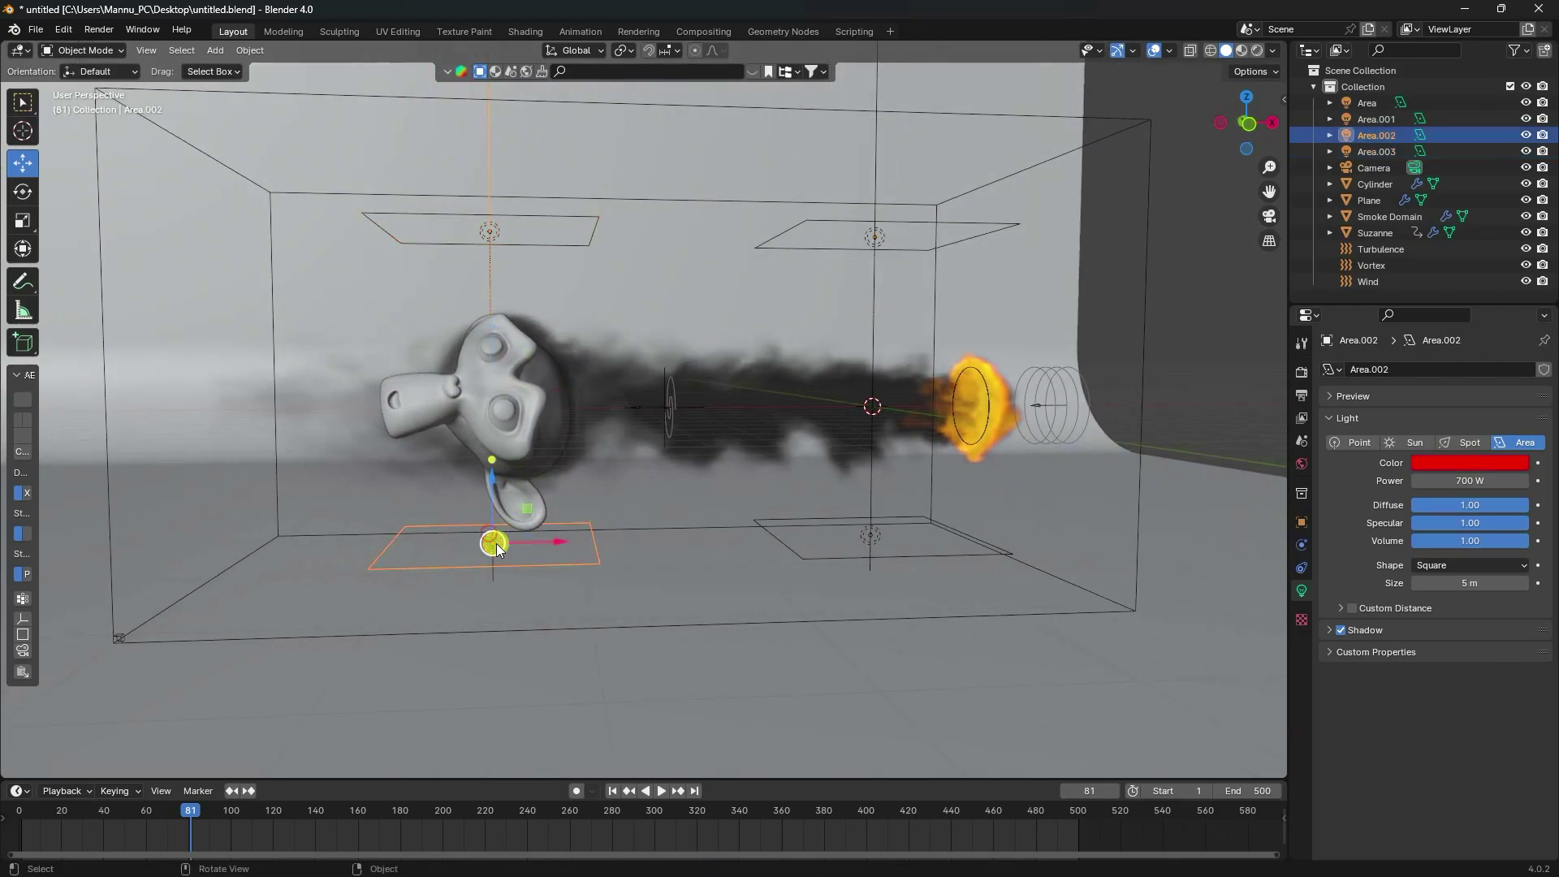
pyautogui.moveTo(497, 483); pyautogui.dragTo(495, 512)
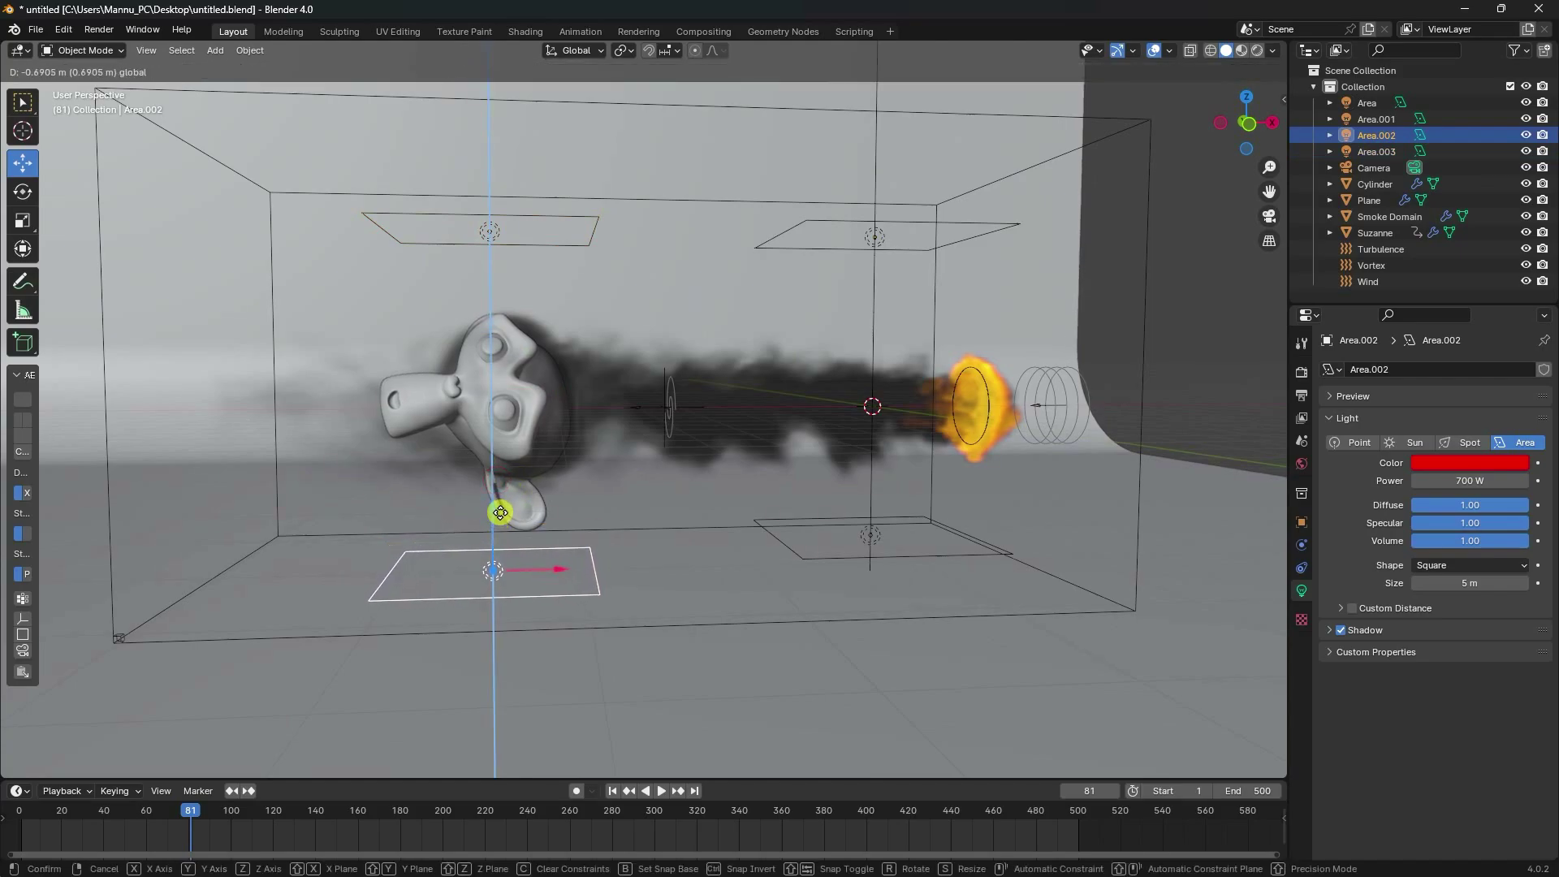
pyautogui.click(497, 244)
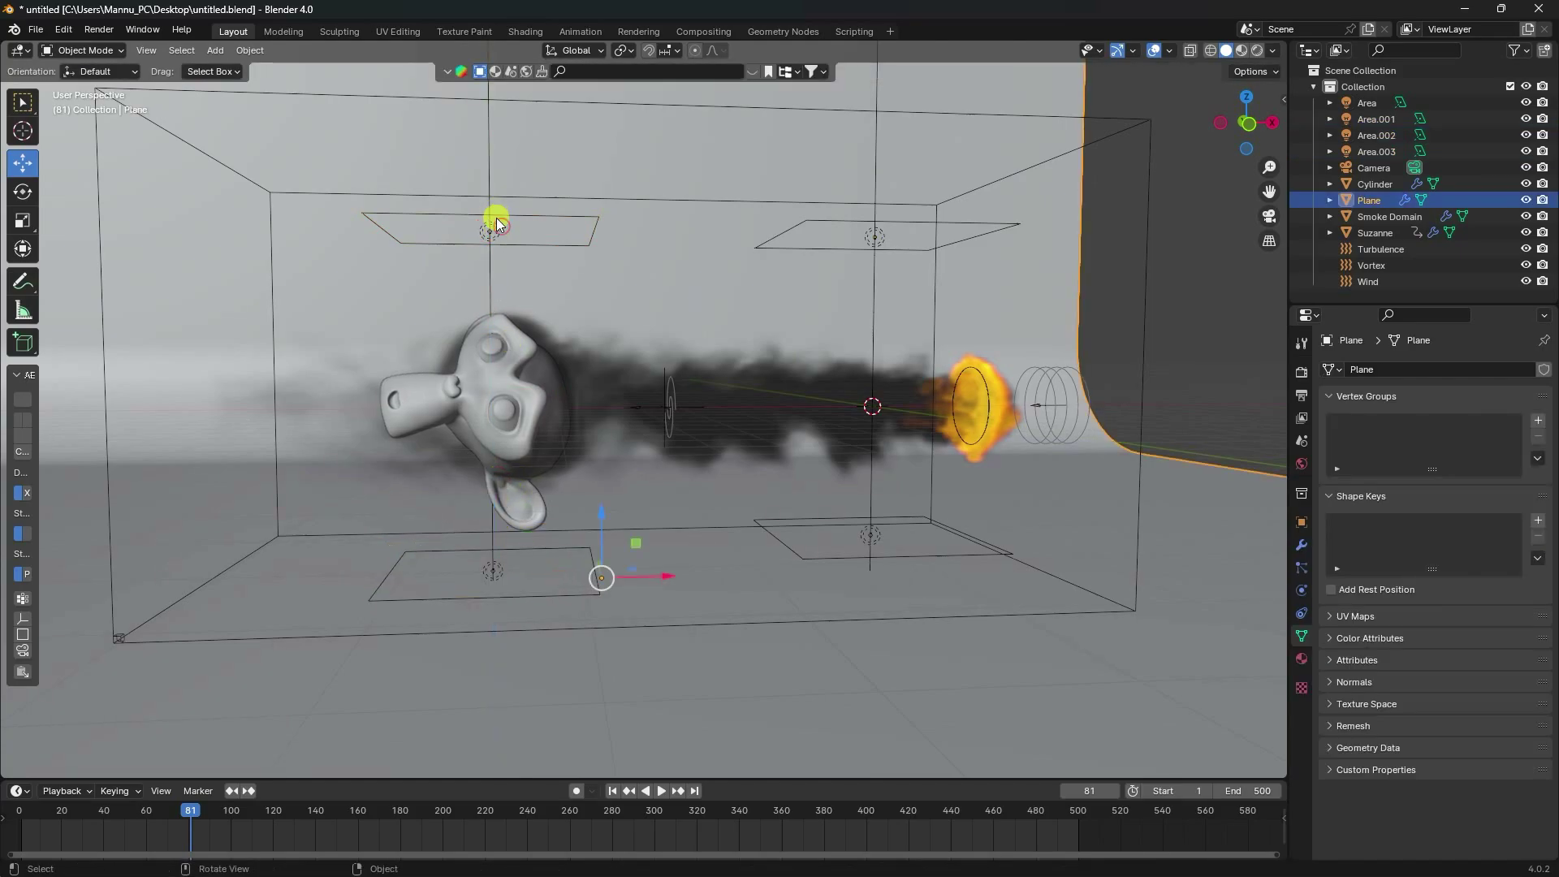
pyautogui.click(499, 229)
pyautogui.moveTo(488, 167); pyautogui.dragTo(489, 155)
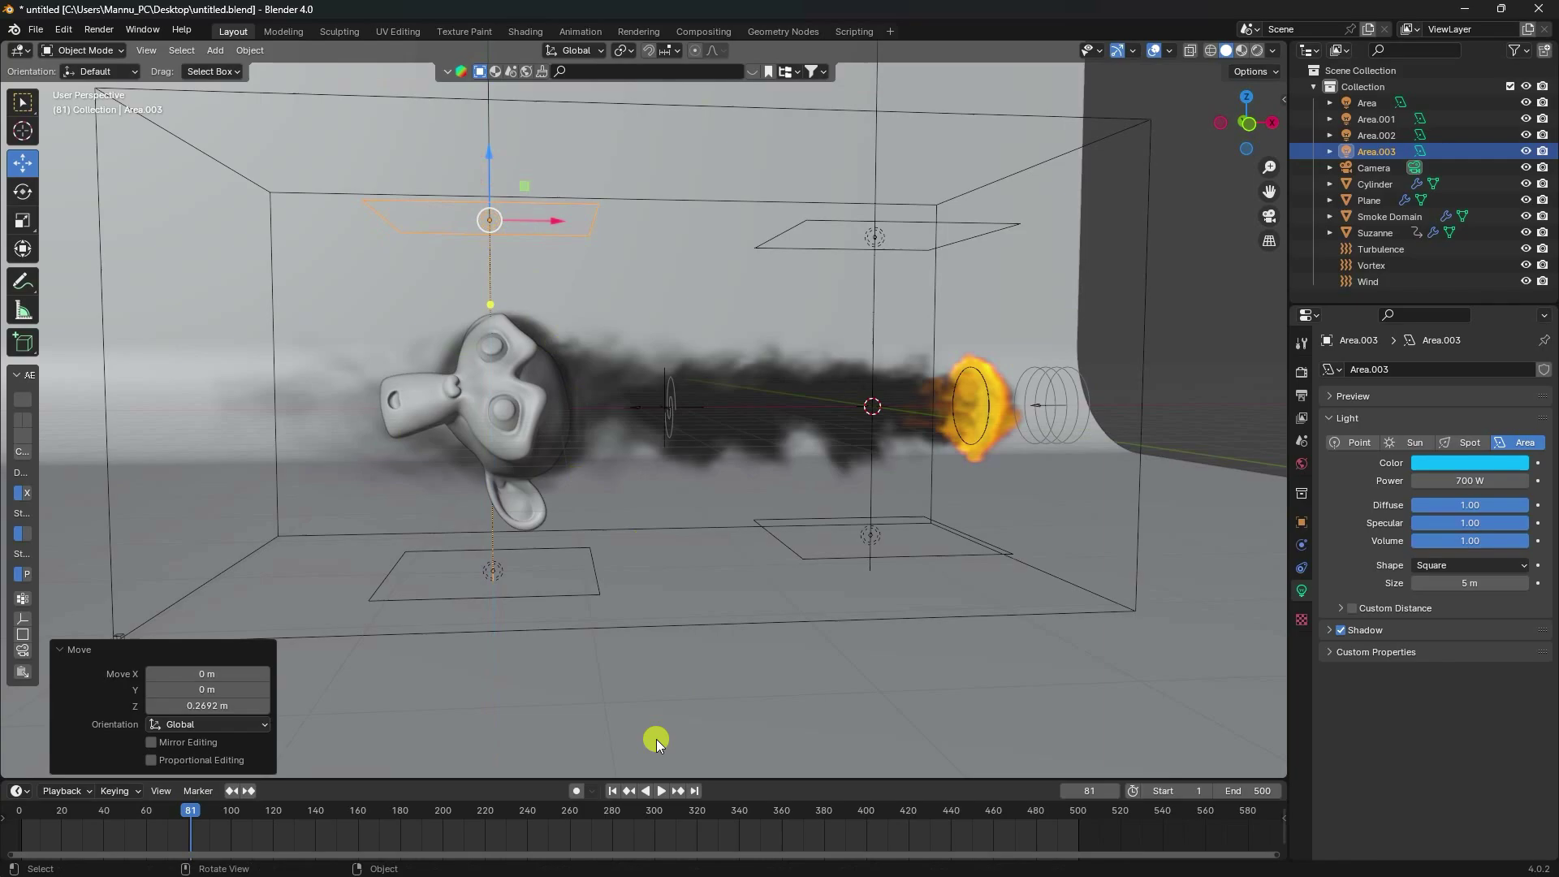
# Return to frame 1, select the monkey head and search the asset library's materials for gold.
pyautogui.scroll(2, 579, 475)
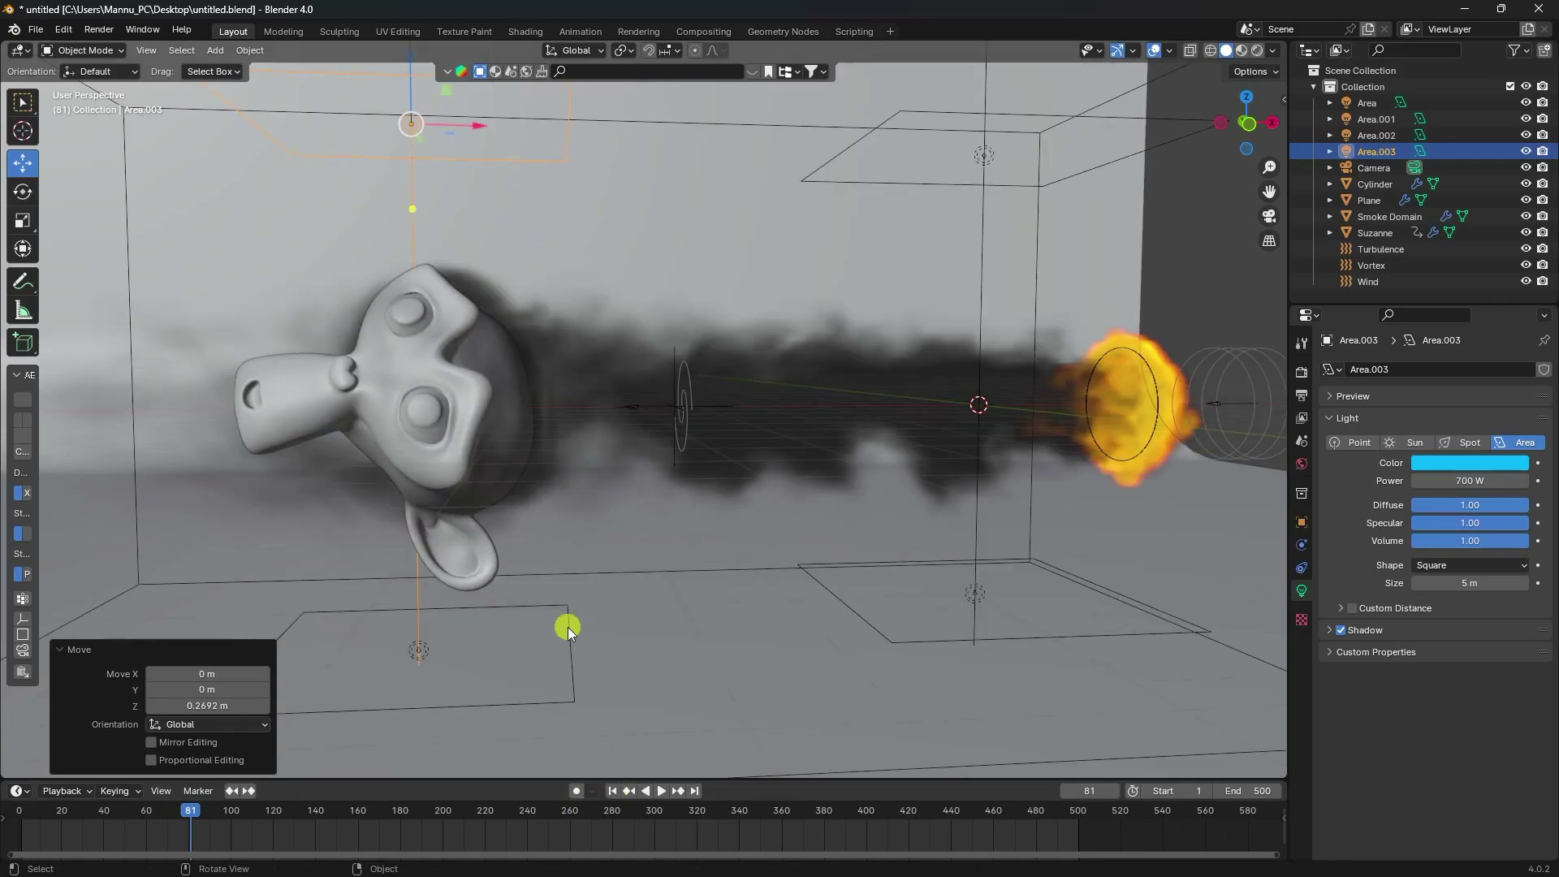
pyautogui.click(612, 790)
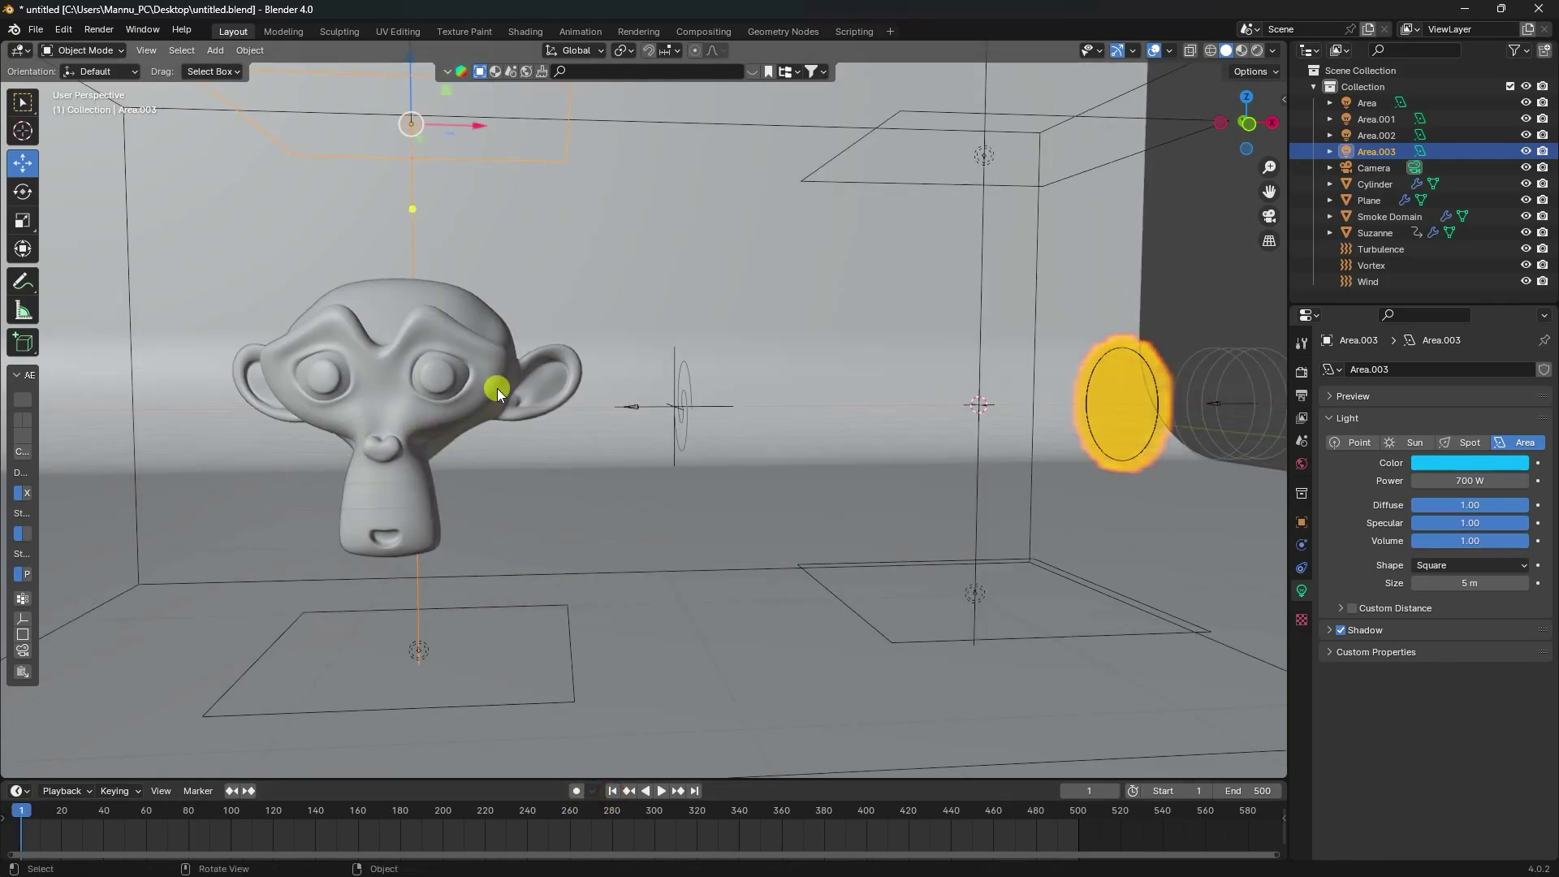
pyautogui.click(445, 362)
pyautogui.keyDown('shift'); pyautogui.moveTo(451, 367); pyautogui.dragTo(582, 379, button='middle'); pyautogui.keyUp('shift')
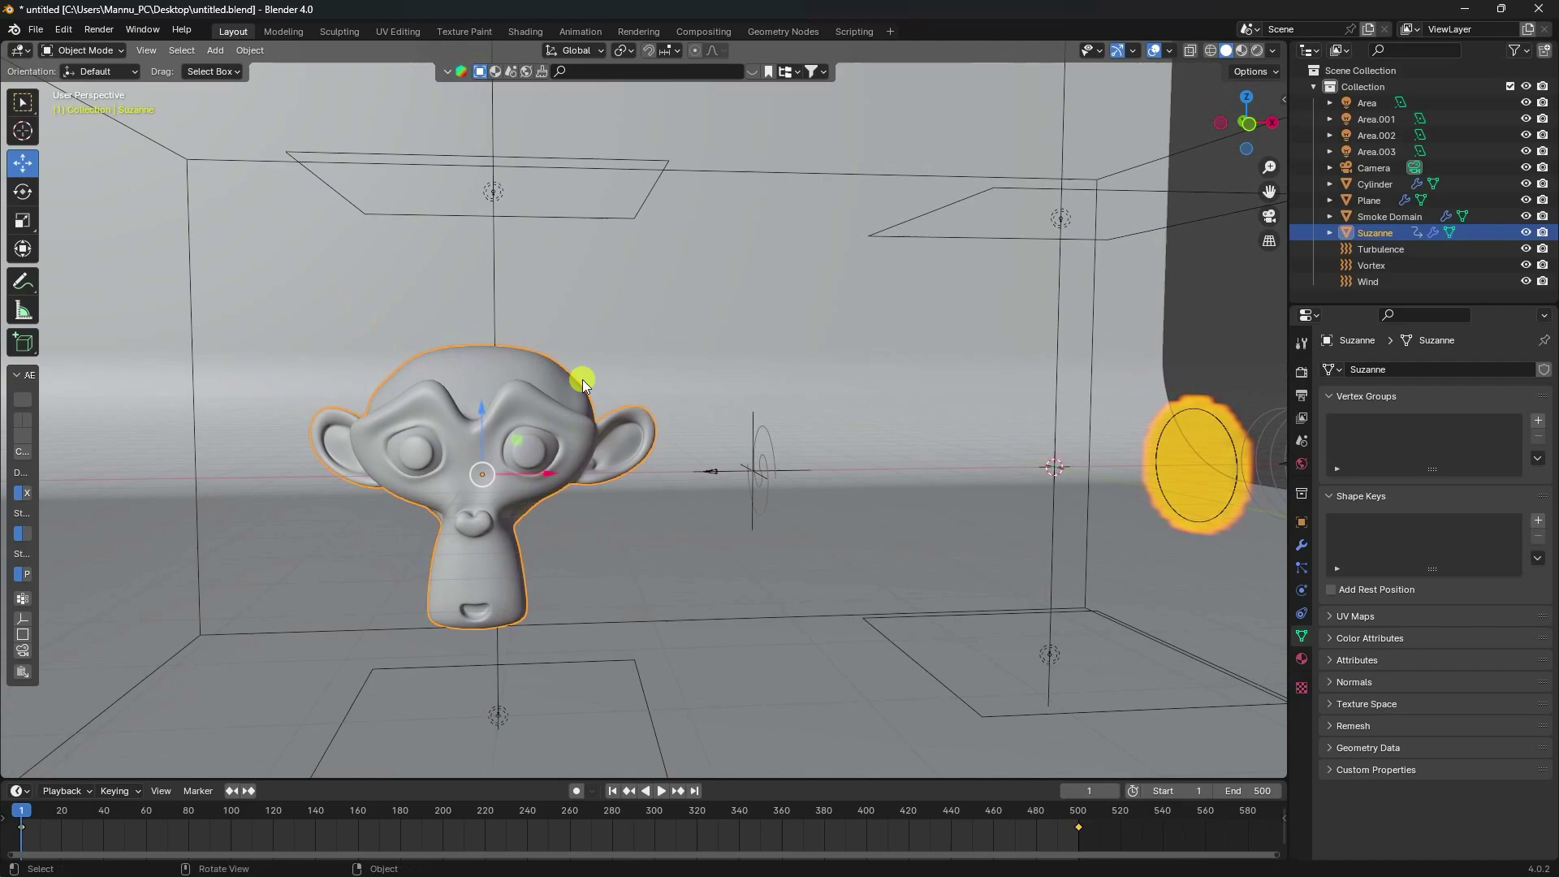
pyautogui.click(497, 71)
pyautogui.click(592, 70)
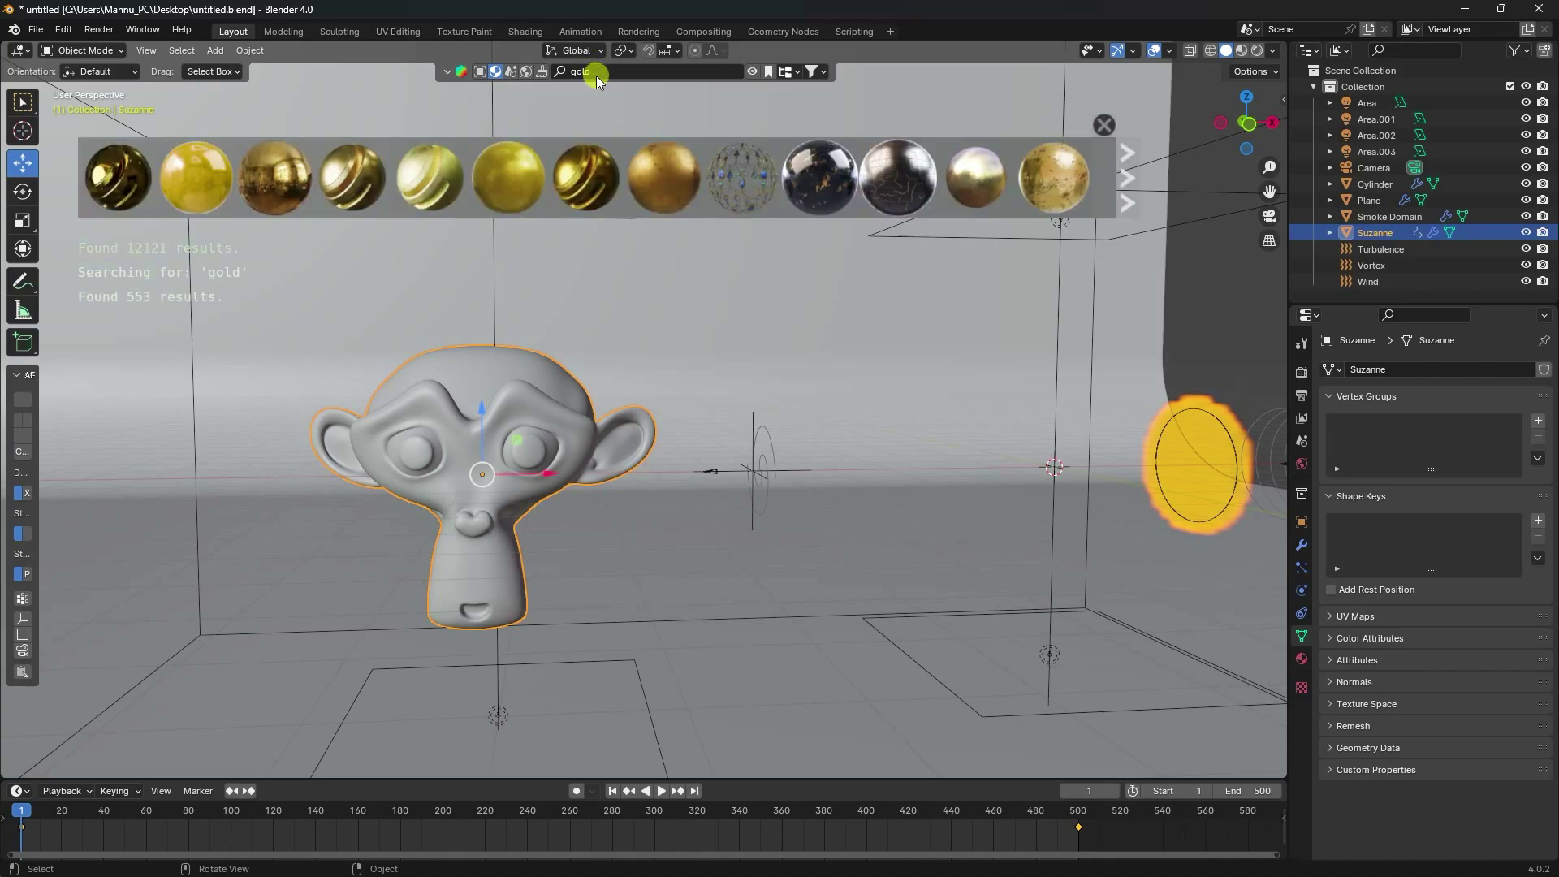
# Browse the gold material results and apply Weathered gold to the monkey head.
pyautogui.moveTo(325, 188)
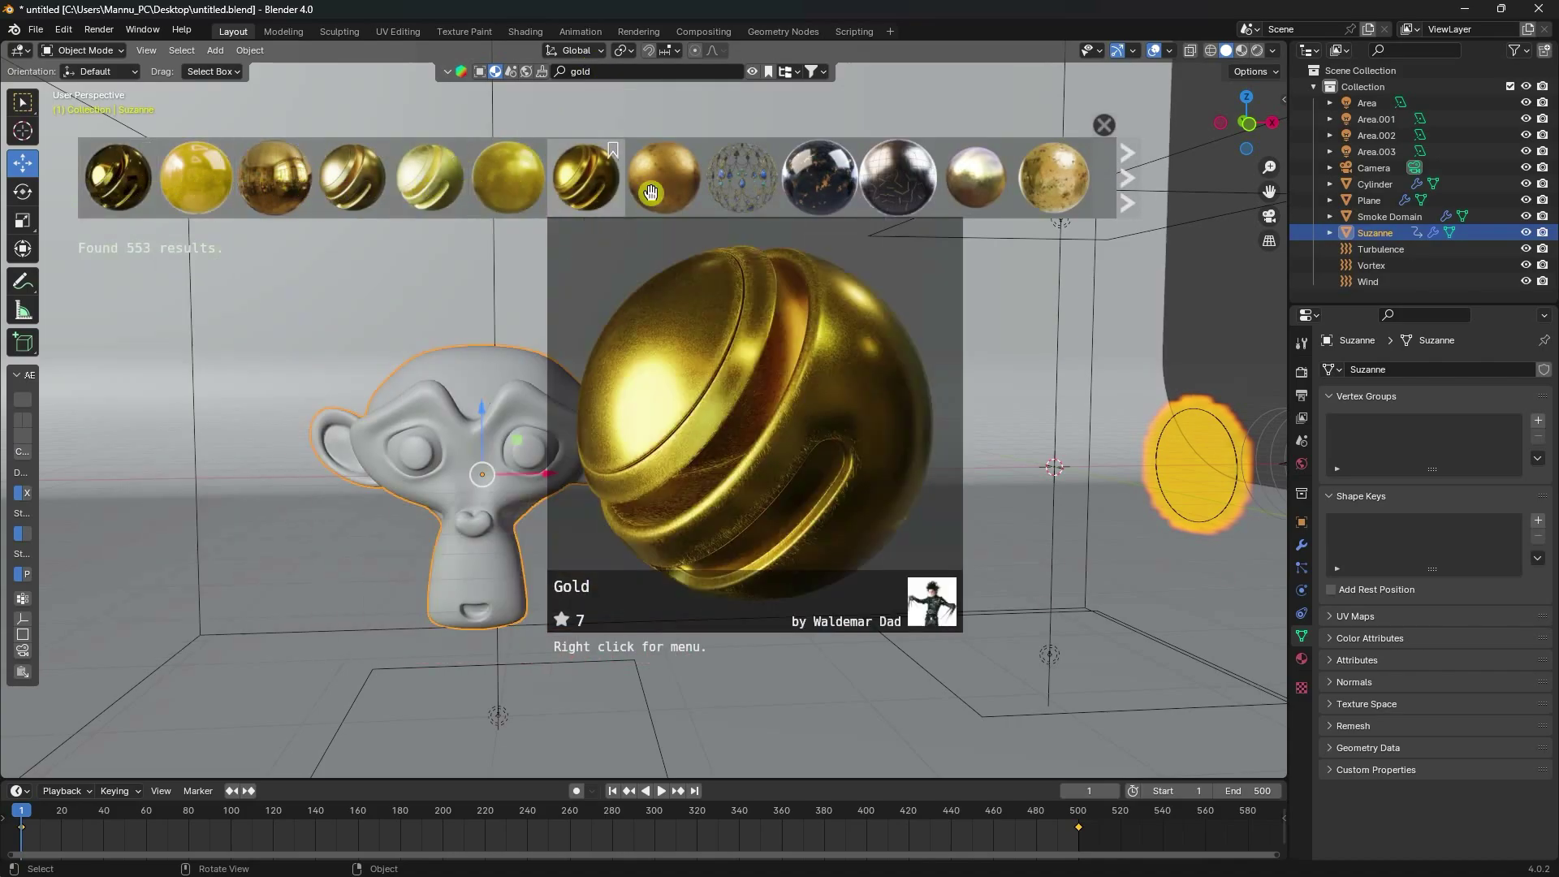
pyautogui.moveTo(1066, 185)
pyautogui.click(1125, 180)
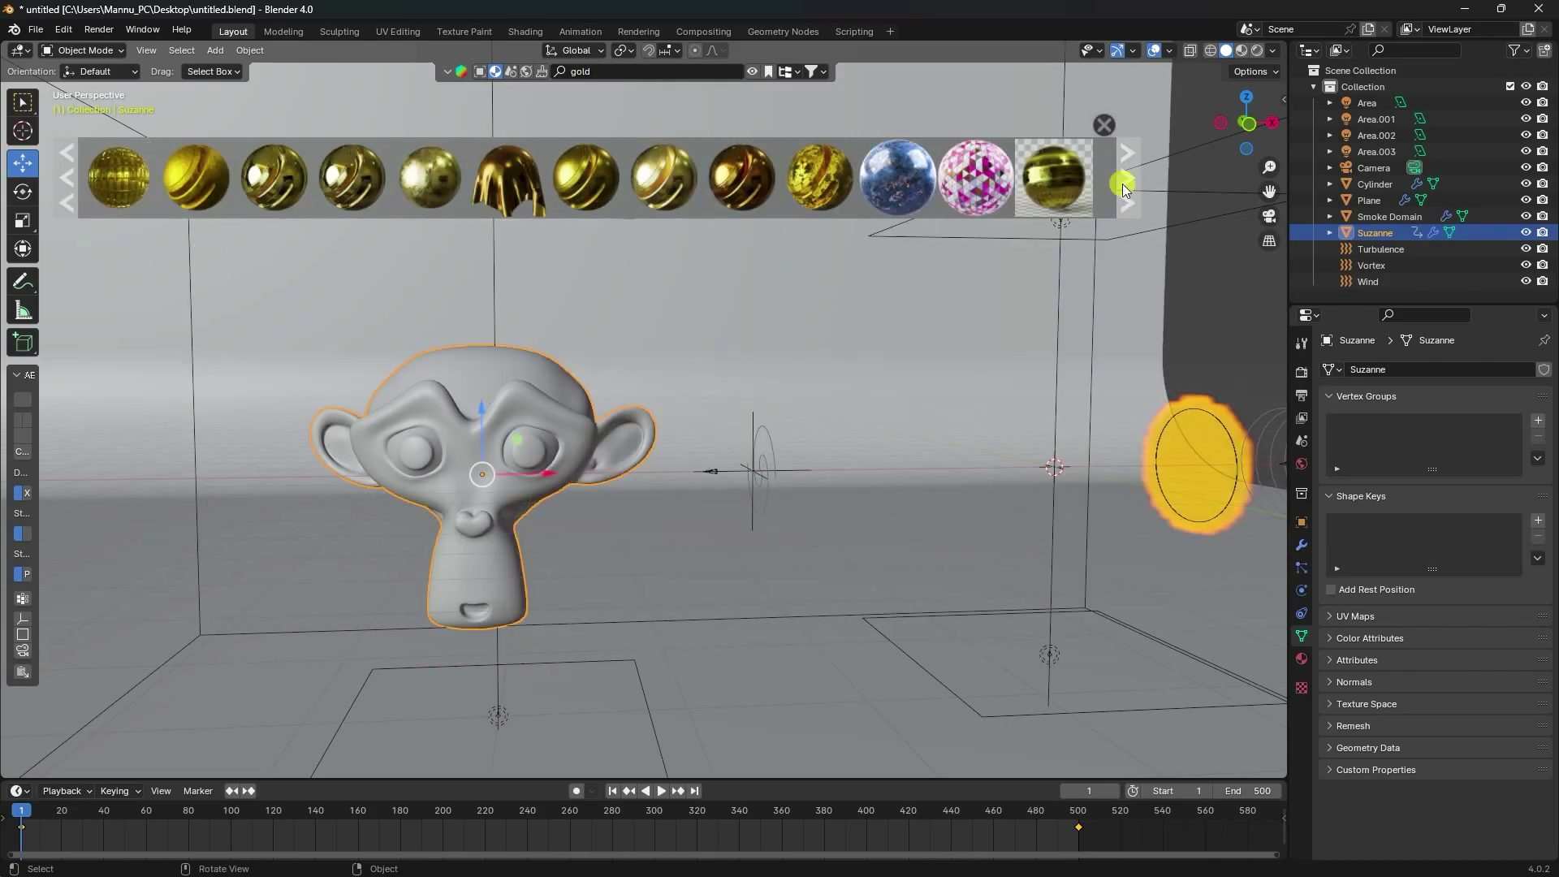
pyautogui.click(820, 194)
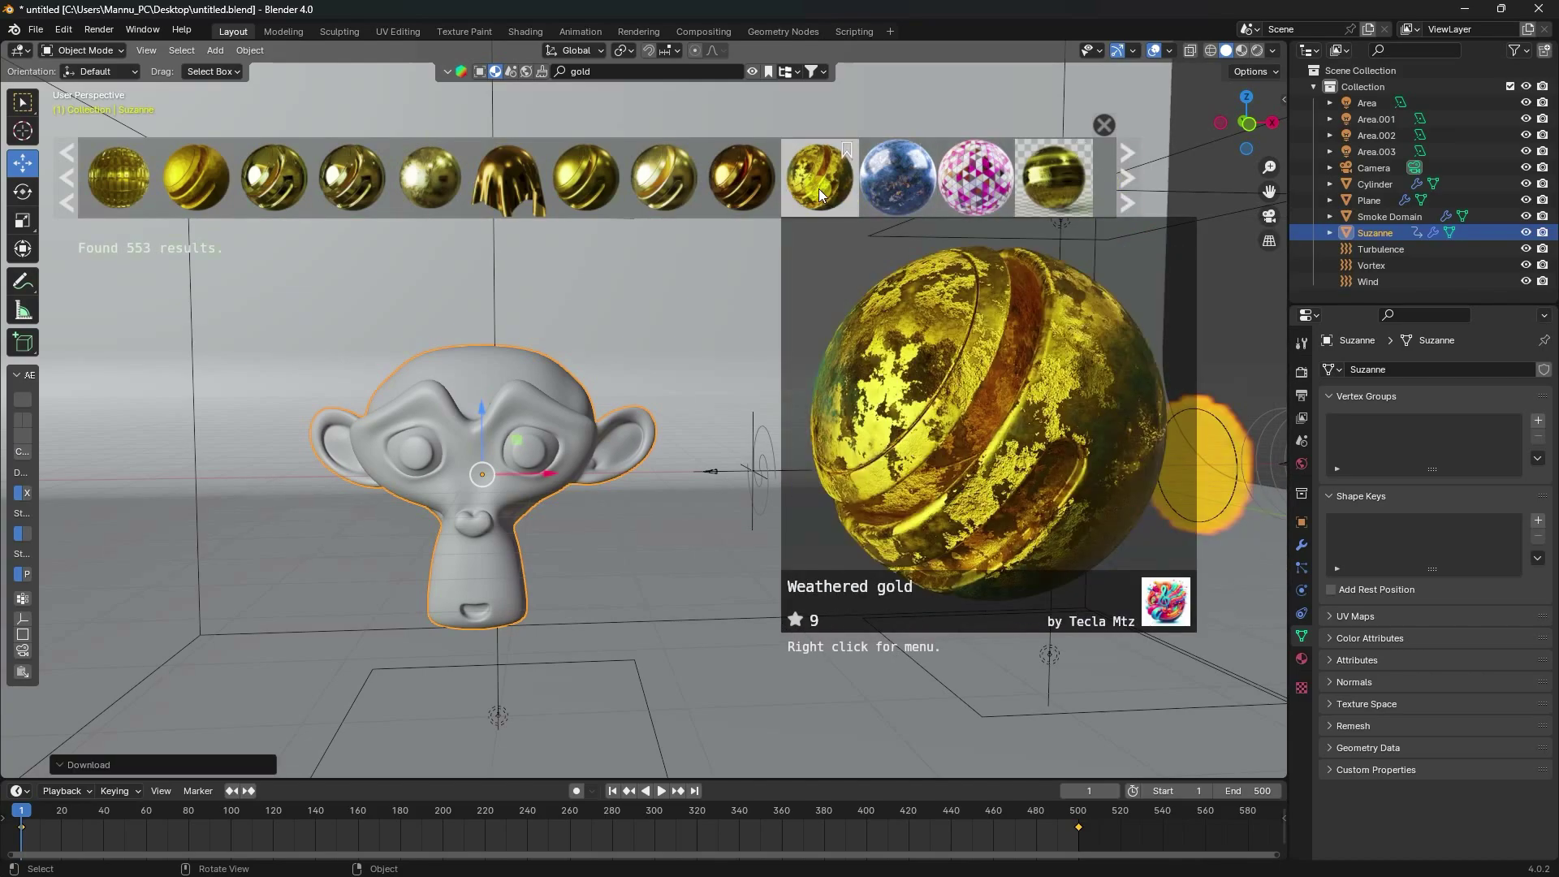
pyautogui.click(1103, 125)
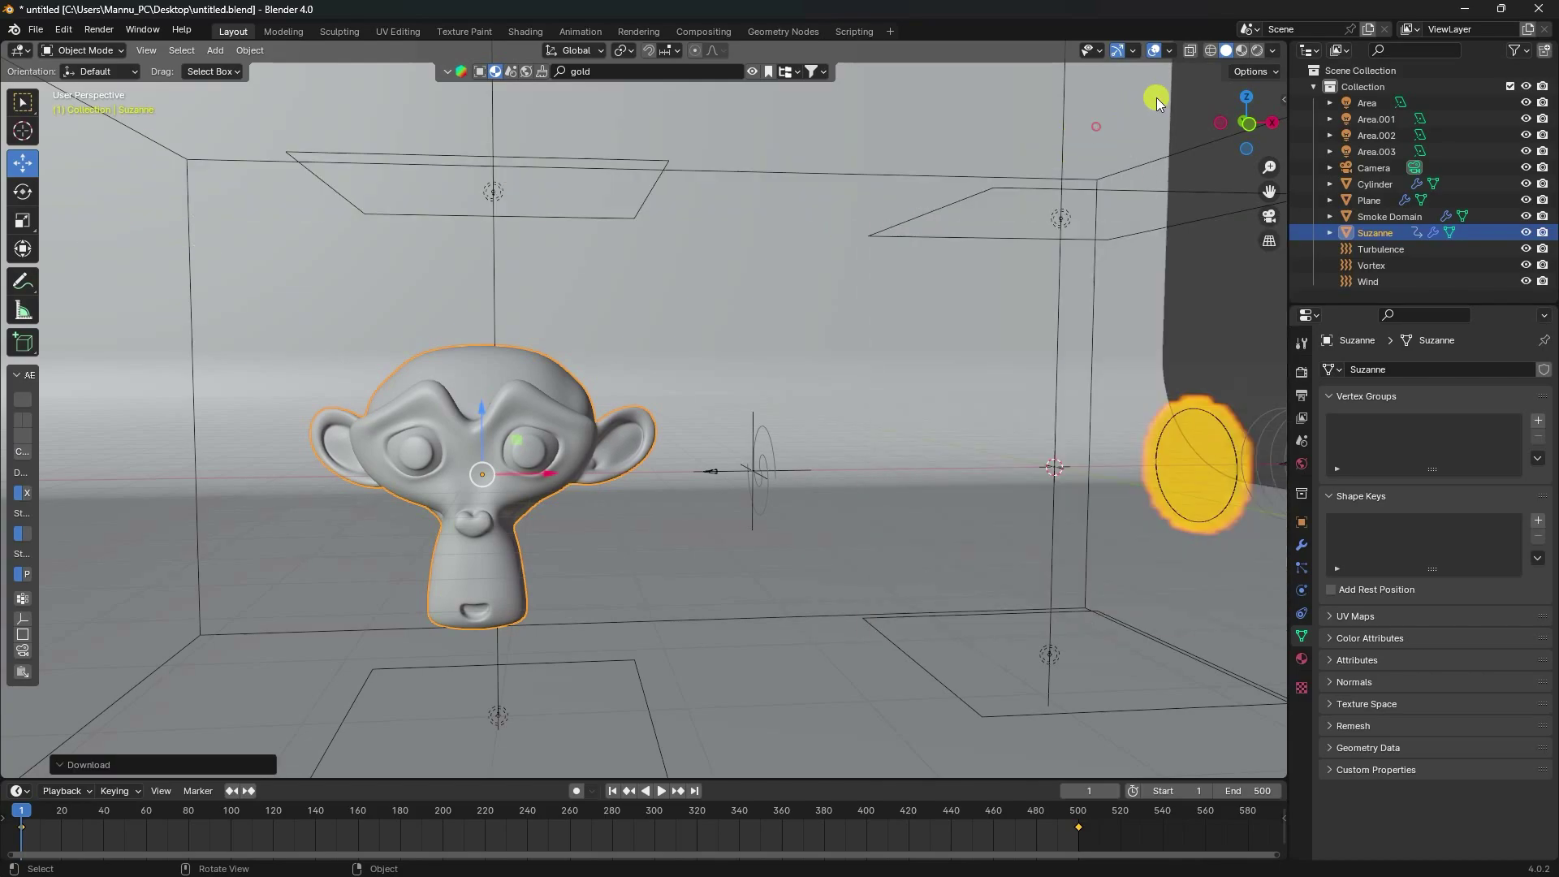
# Switch the viewport to material preview shading and go to frame 94 of the animation.
pyautogui.click(1242, 51)
pyautogui.scroll(2, 471, 479)
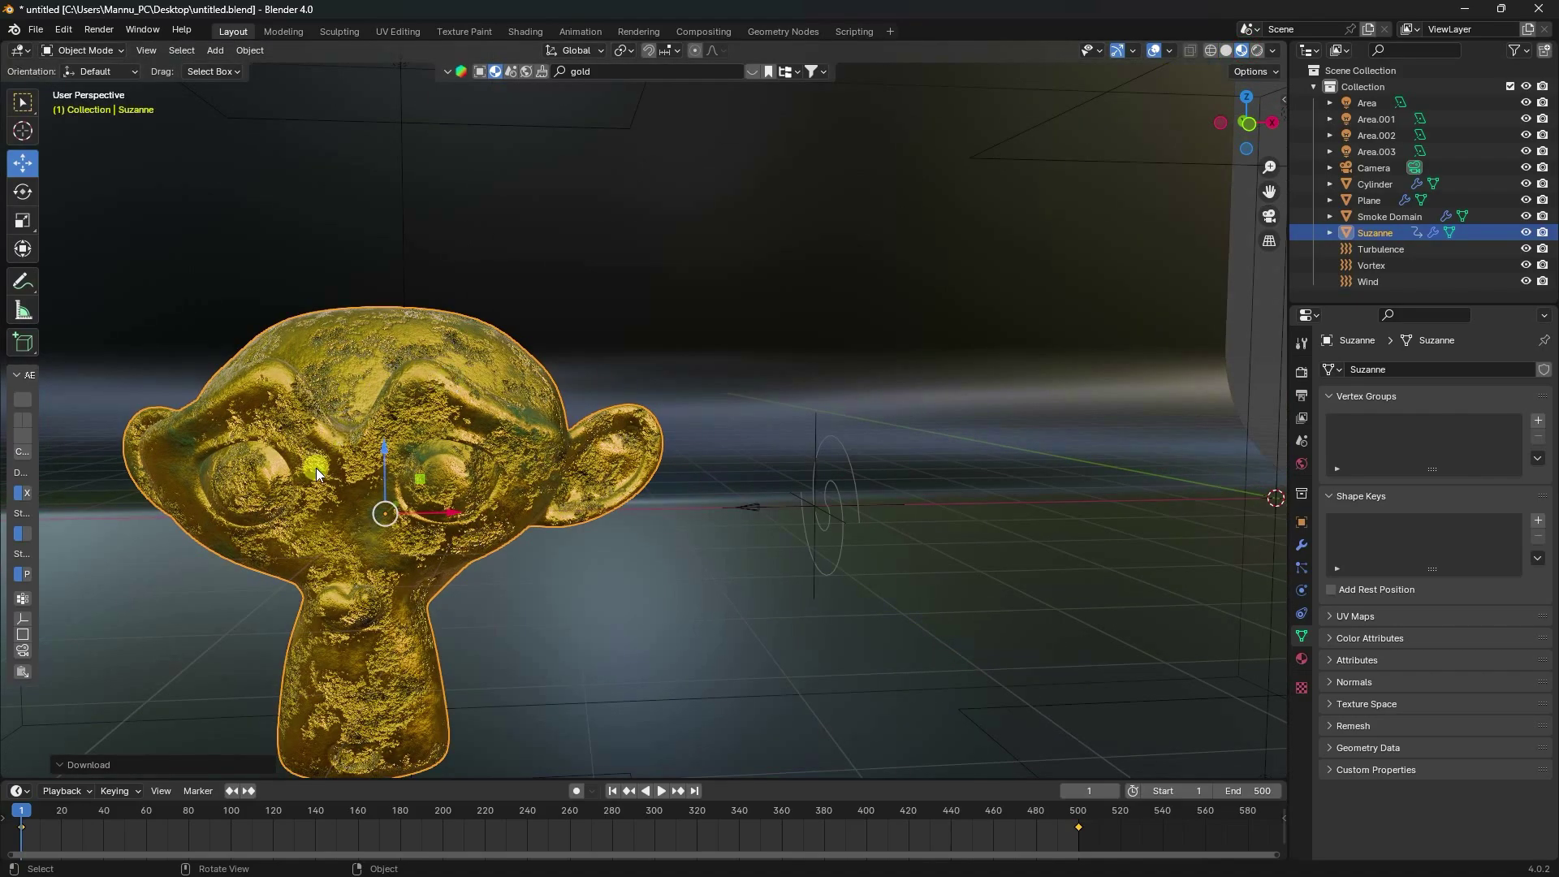
pyautogui.scroll(-2, 430, 407)
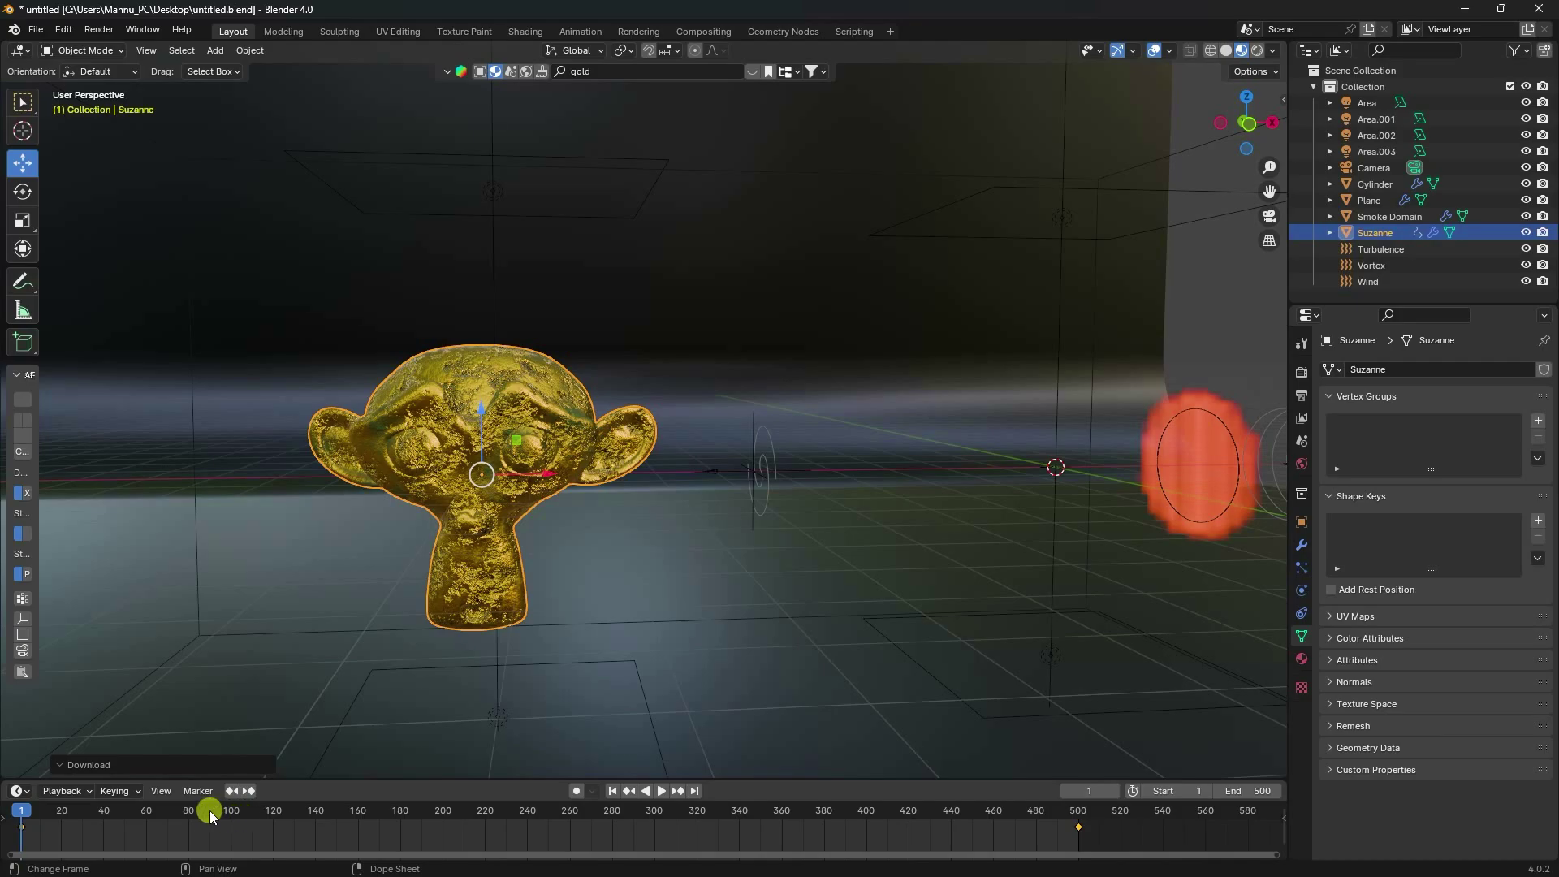
pyautogui.moveTo(210, 810); pyautogui.dragTo(218, 811)
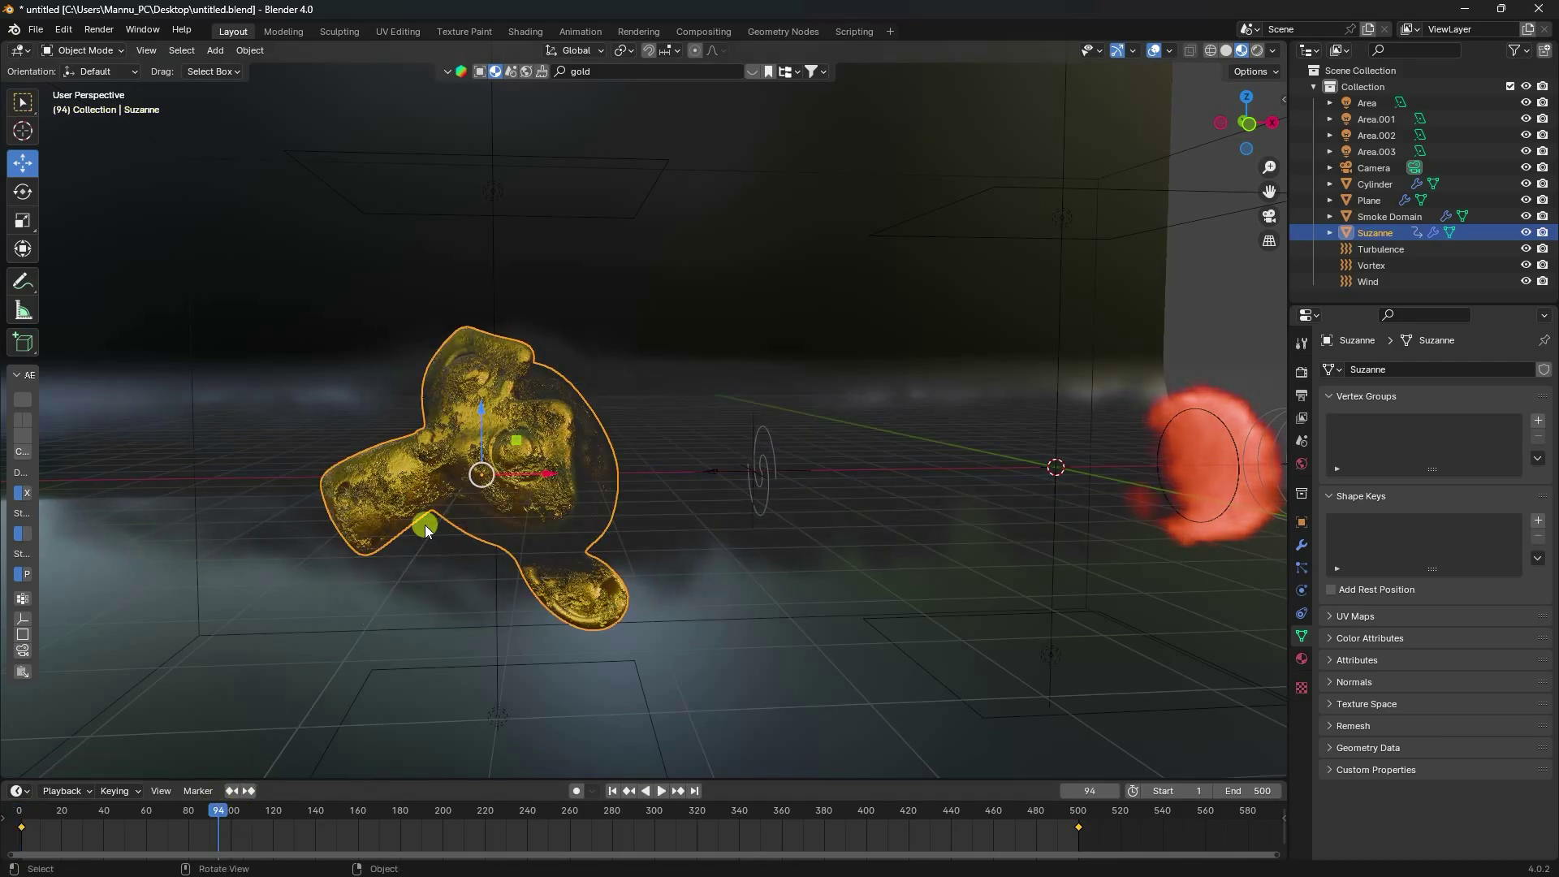
# Change the render engine to Cycles and its device to GPU Compute.
pyautogui.click(1302, 372)
pyautogui.click(1447, 368)
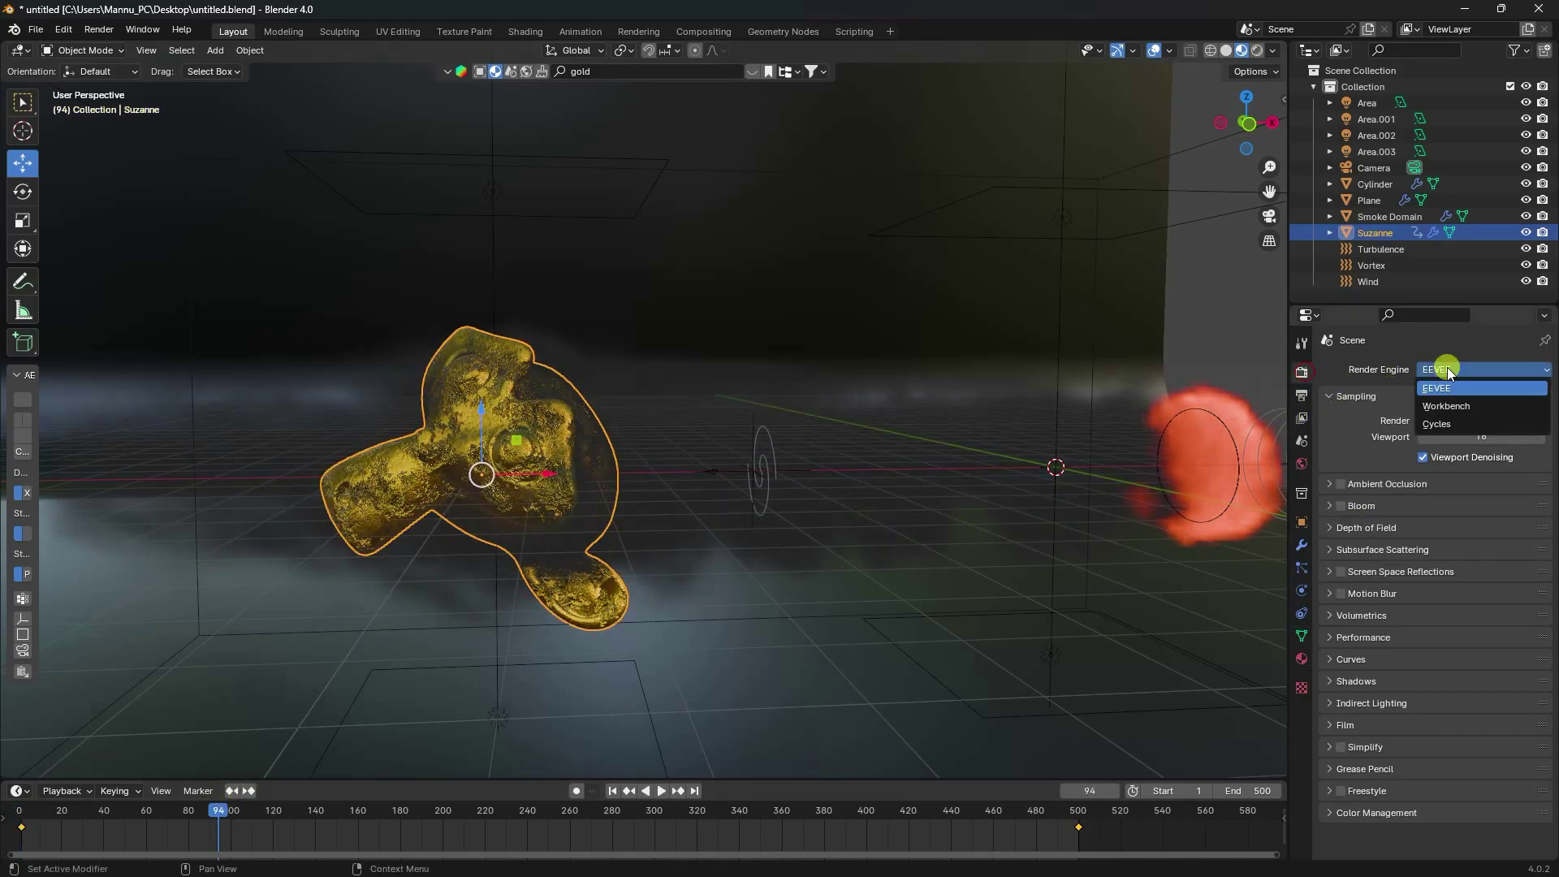
pyautogui.click(1439, 428)
pyautogui.click(1437, 411)
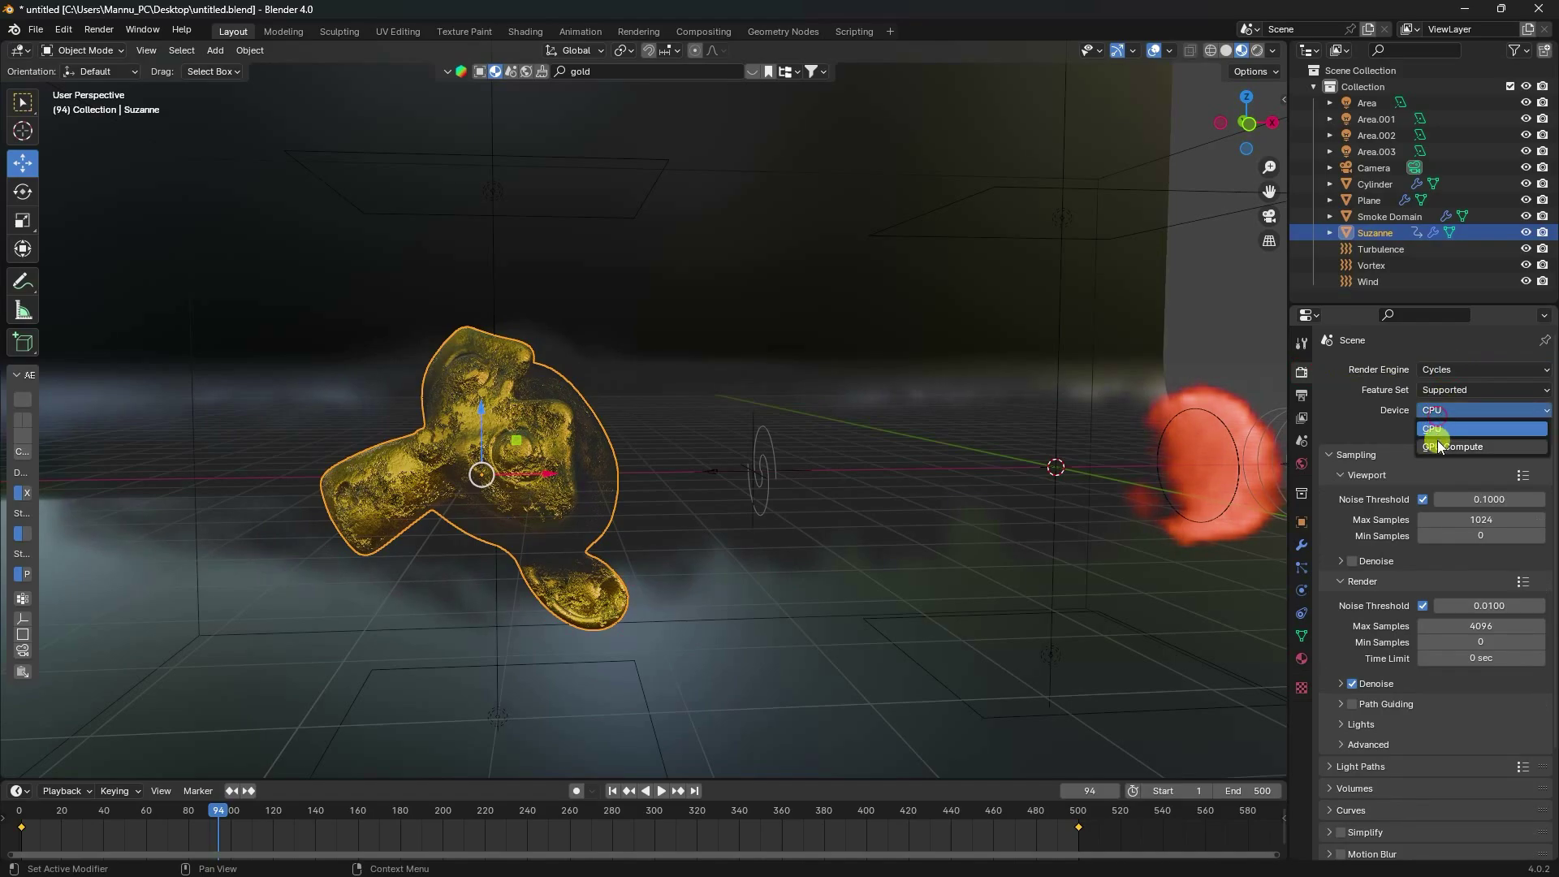
pyautogui.click(1431, 444)
# Set the final render's maximum samples to 256 and enable the film's transparent background.
pyautogui.click(1489, 627)
pyautogui.write('256')
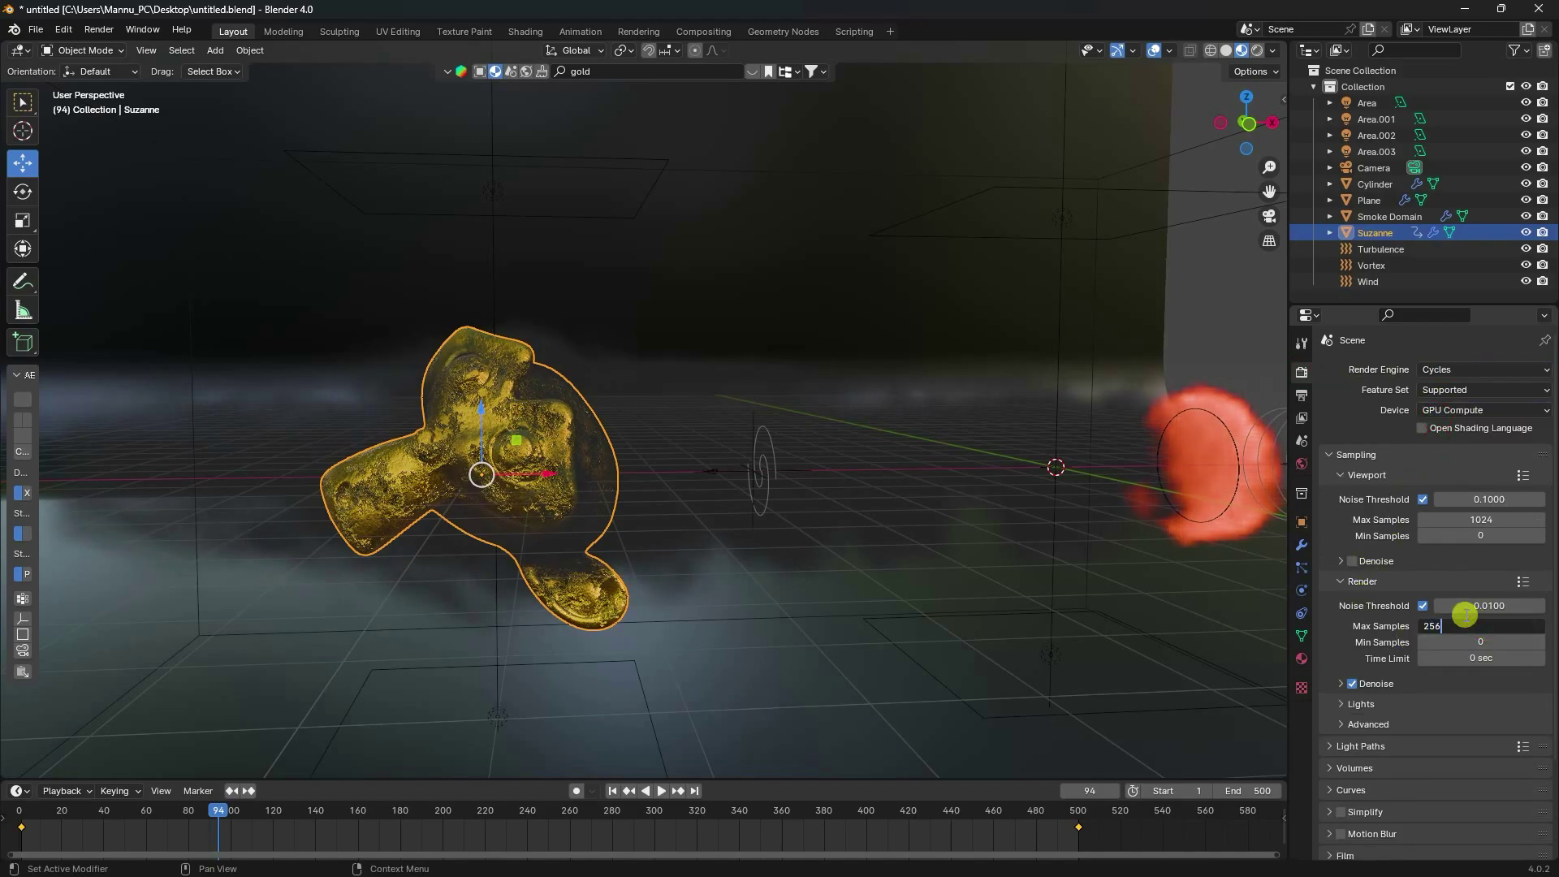
pyautogui.press('Return')
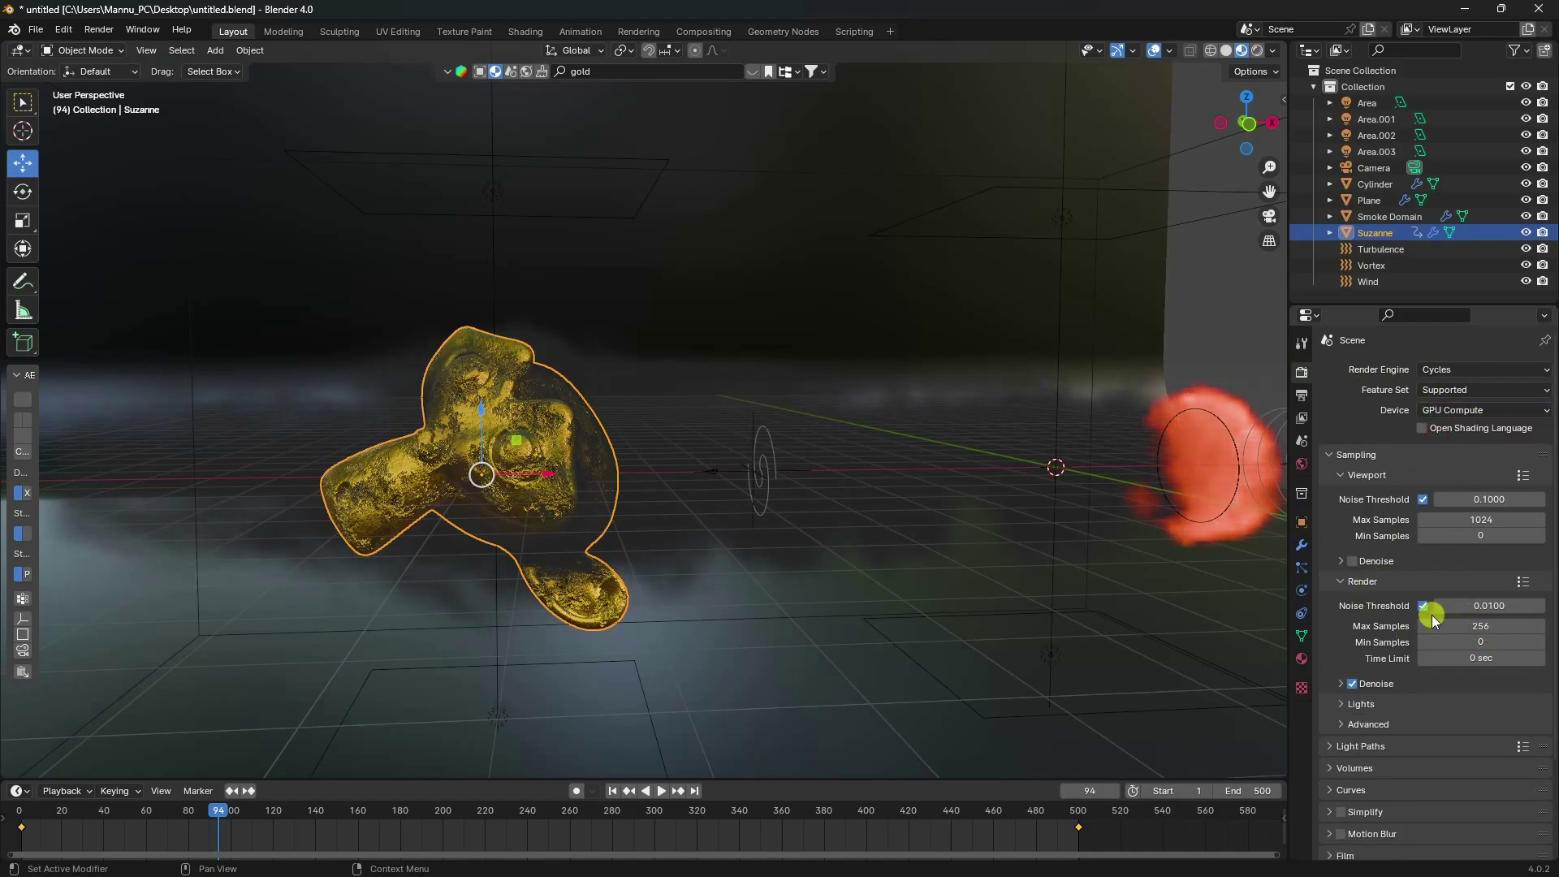
pyautogui.scroll(-3, 1330, 748)
pyautogui.click(1329, 739)
pyautogui.scroll(-5, 1328, 740)
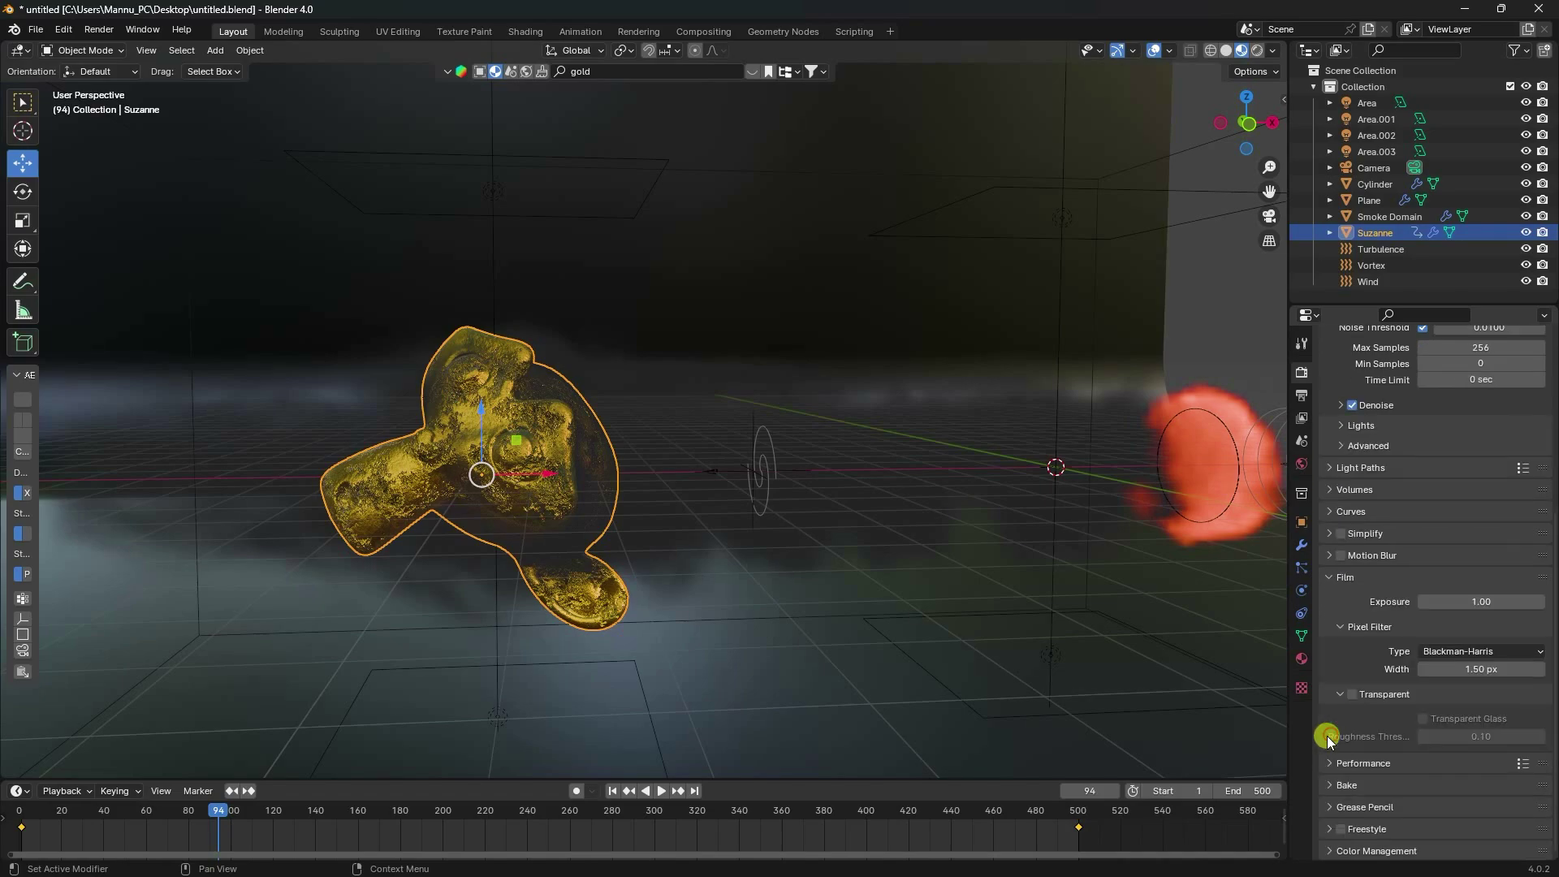
pyautogui.click(1352, 694)
# Render a still image of frame 94, examine the coloured smoke around the monkey head and close the render window.
pyautogui.click(96, 29)
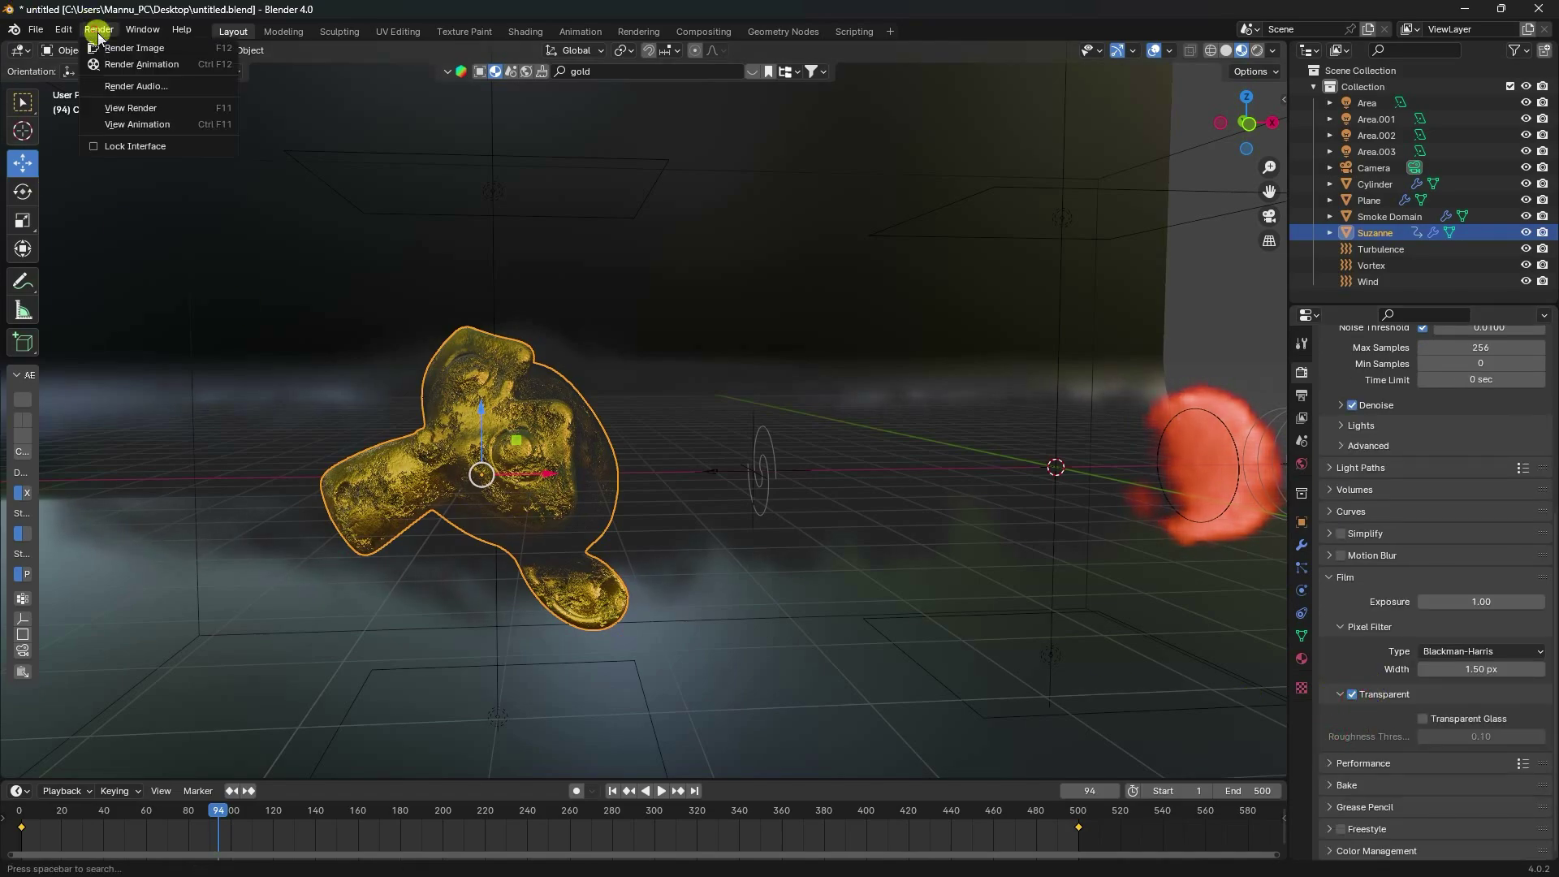
pyautogui.click(110, 42)
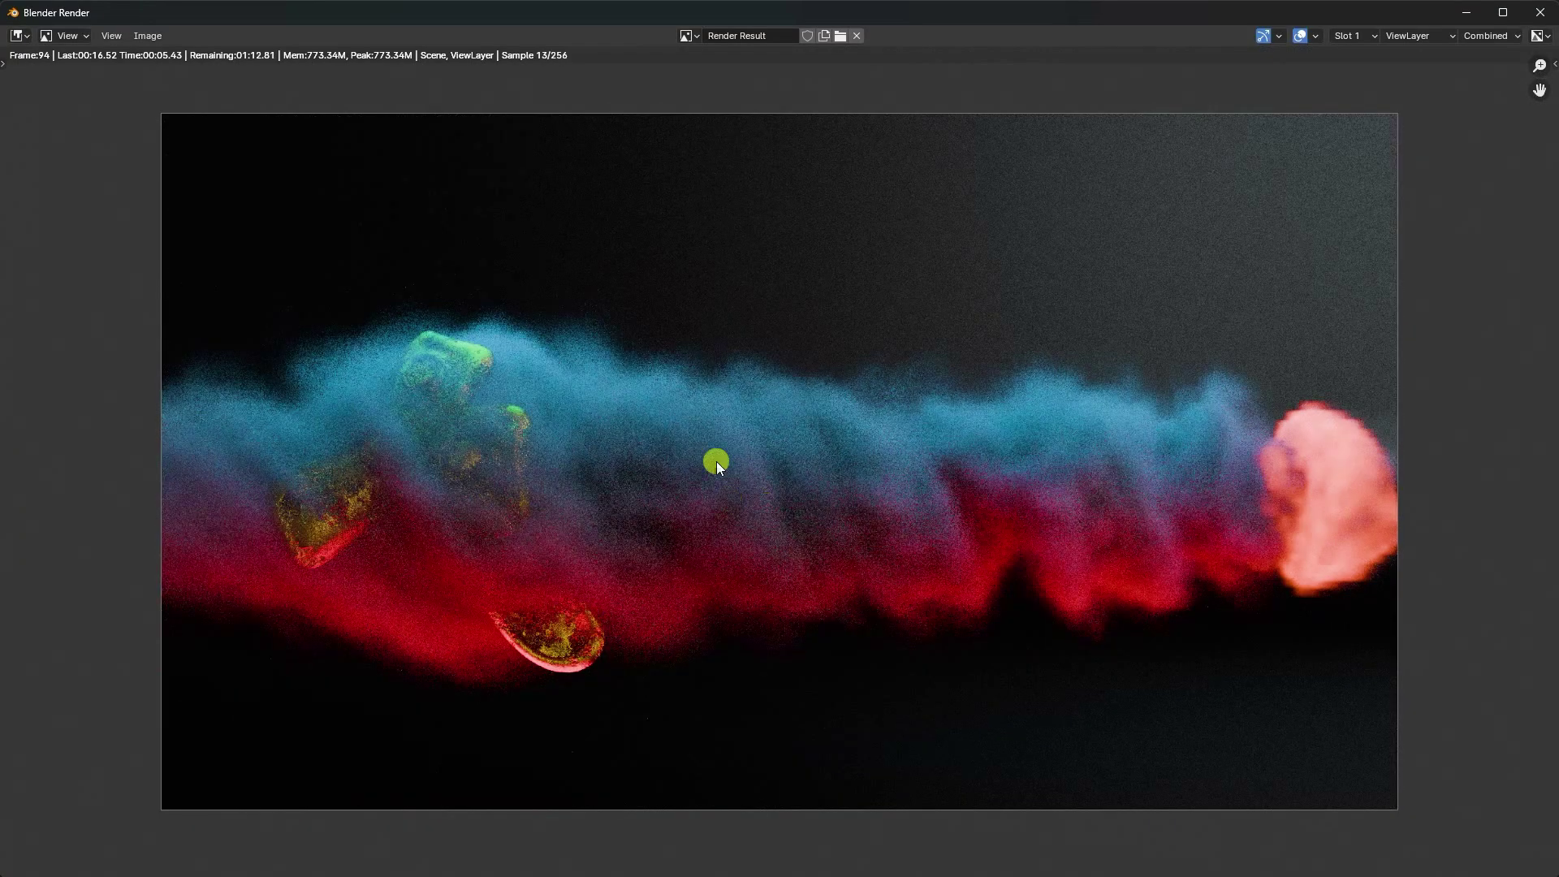
pyautogui.scroll(1, 840, 518)
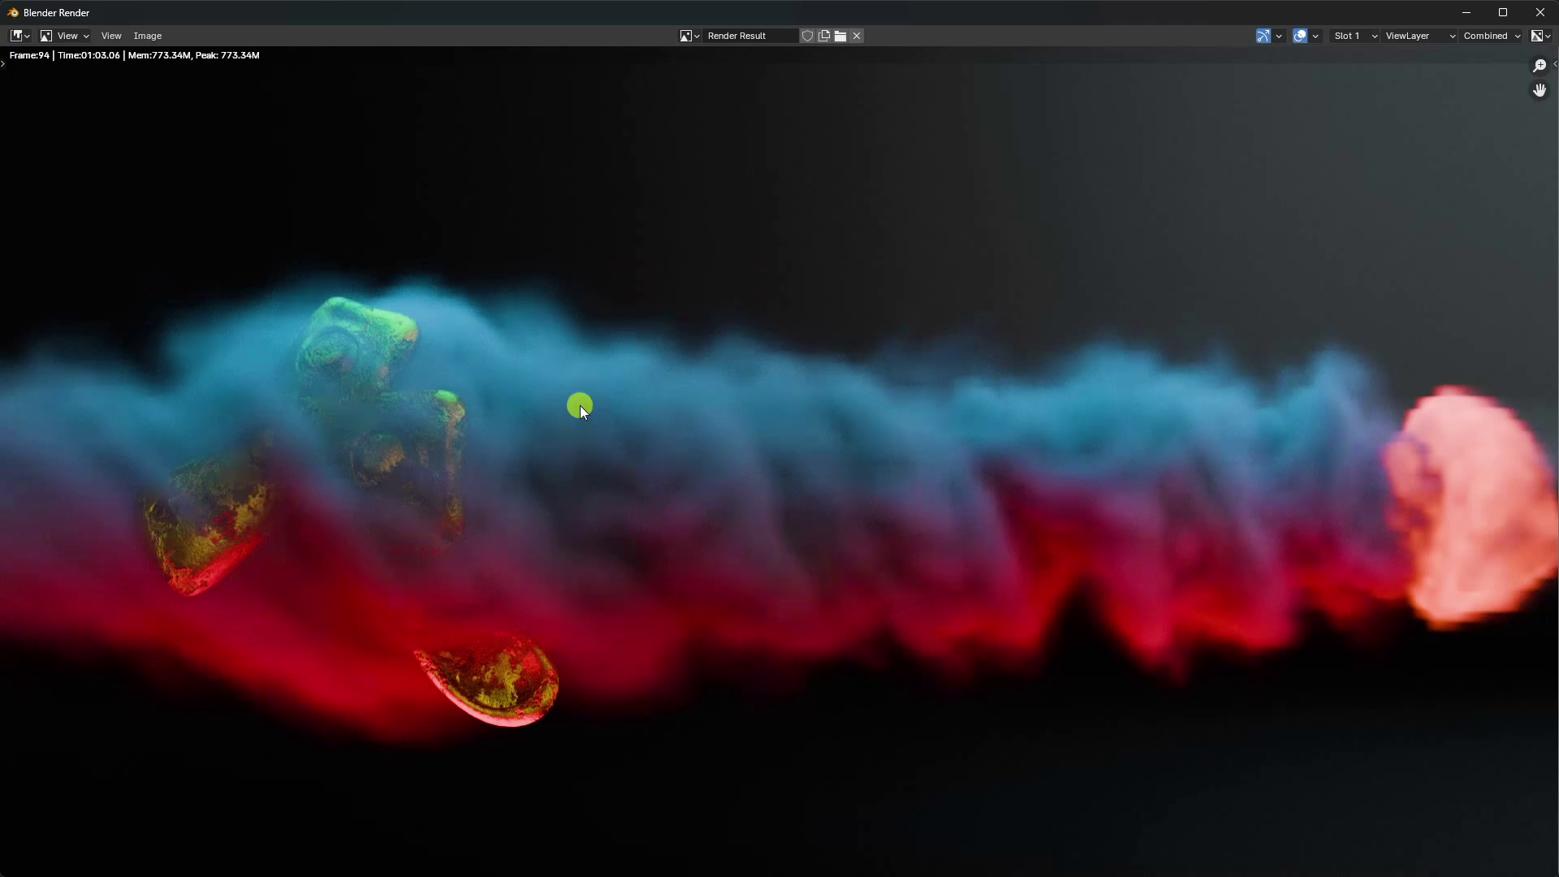
pyautogui.scroll(-2, 563, 412)
pyautogui.scroll(2, 947, 523)
pyautogui.scroll(-1, 822, 493)
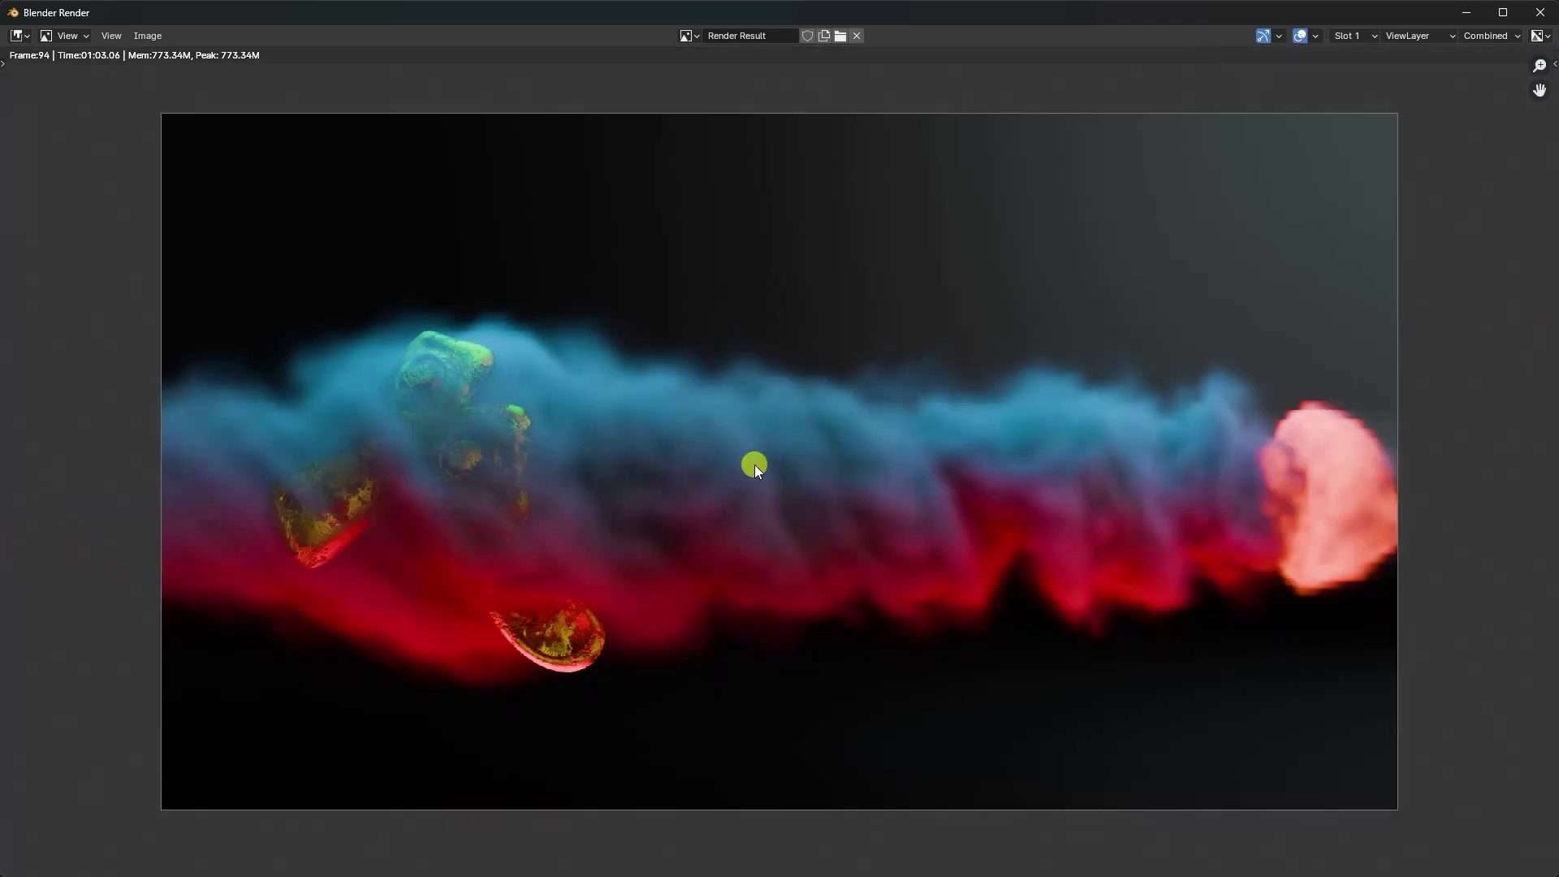
pyautogui.click(1541, 12)
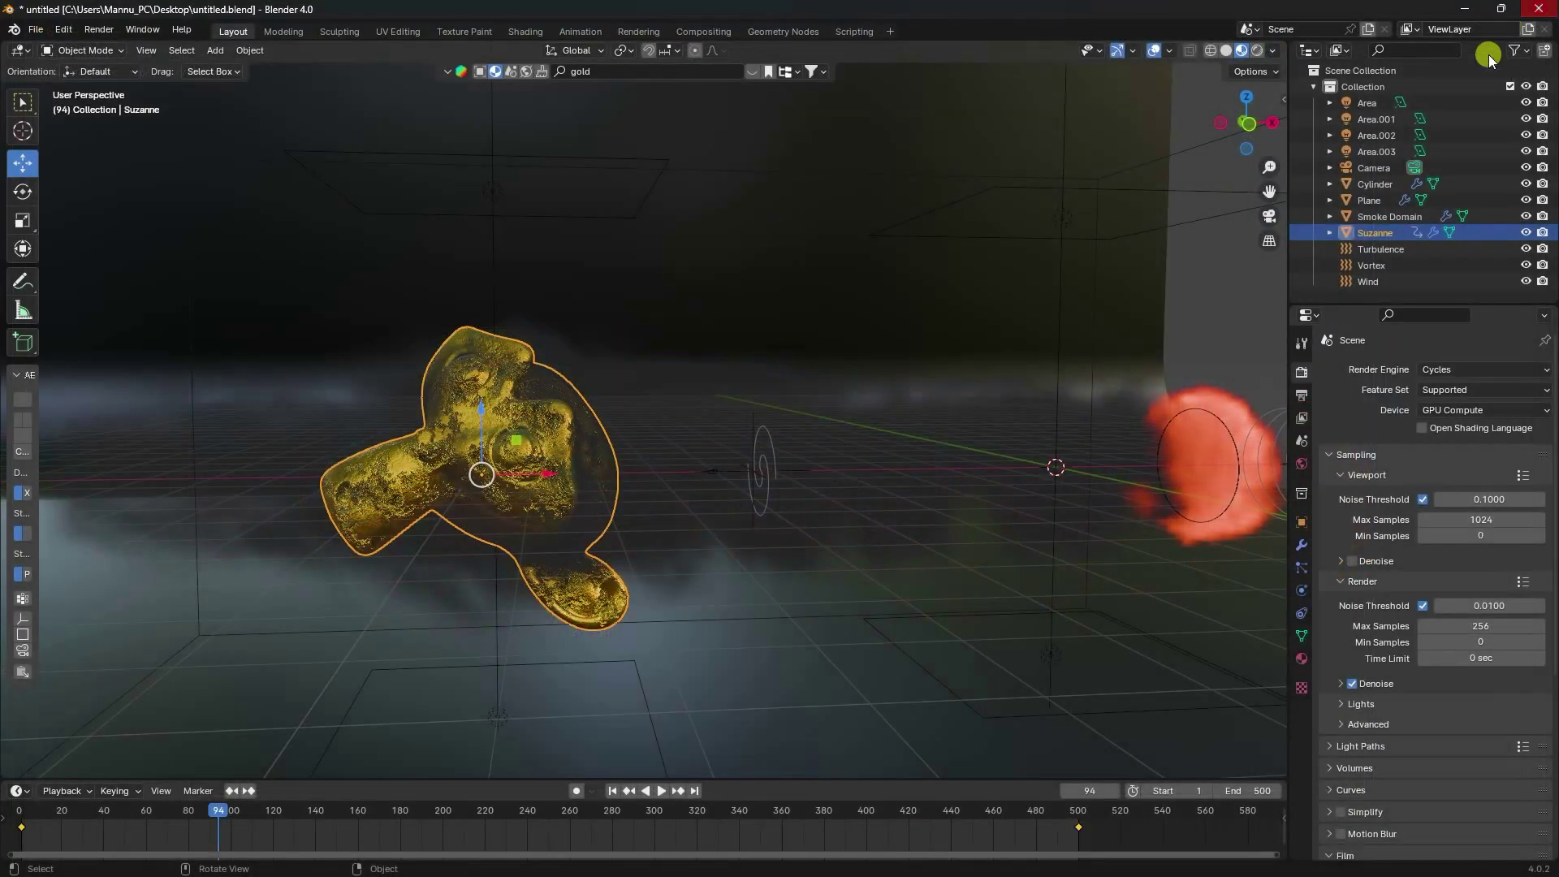
# Free all baked cache data of the smoke domain and return to frame 1.
pyautogui.click(1376, 214)
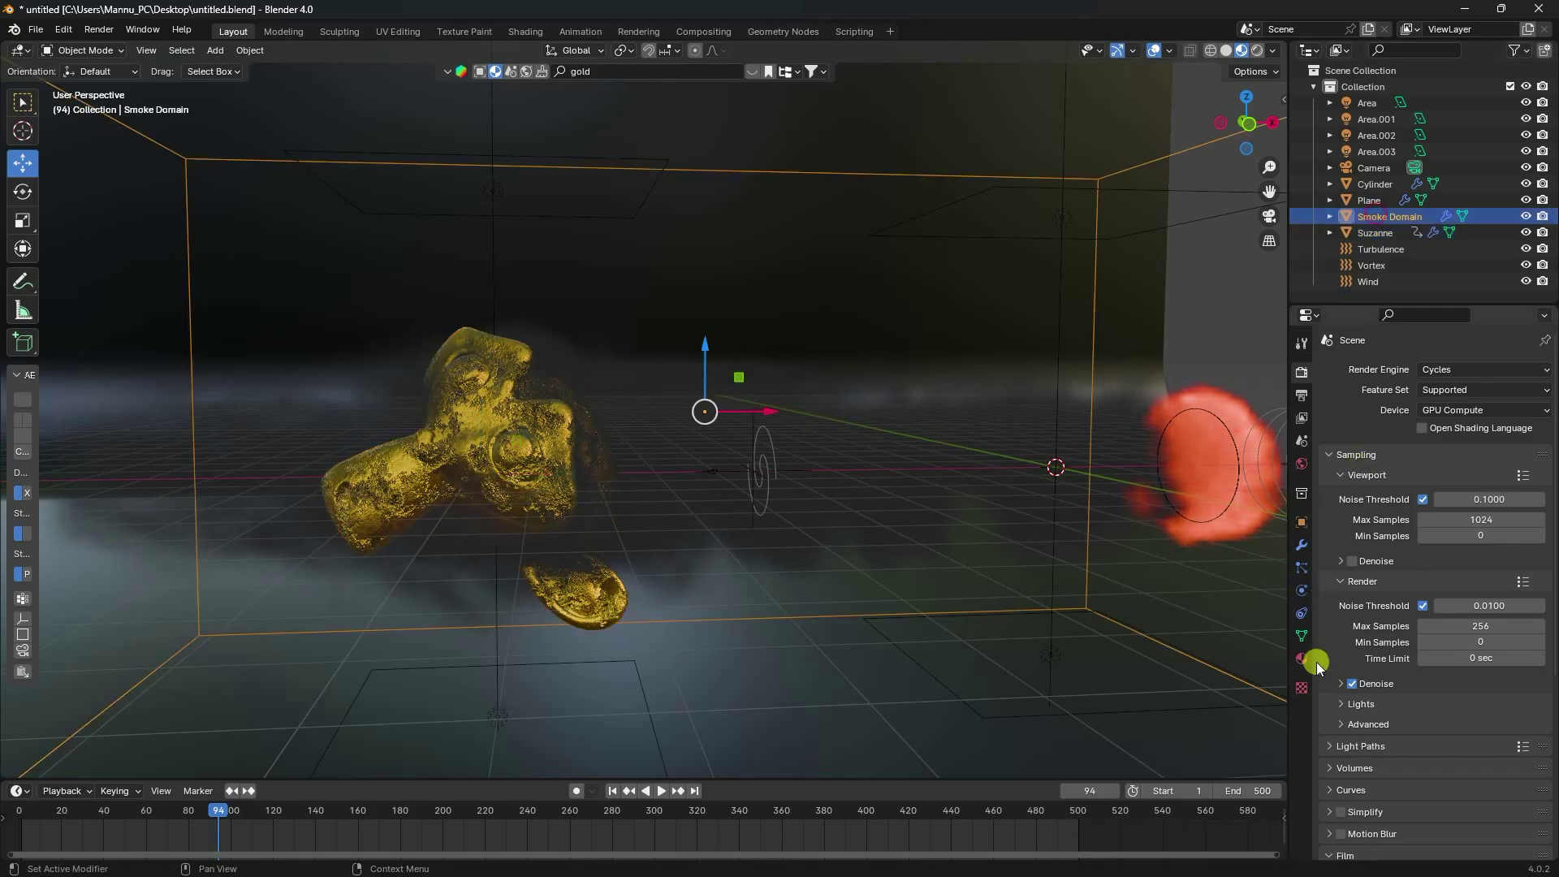
pyautogui.click(1302, 590)
pyautogui.scroll(-10, 1373, 597)
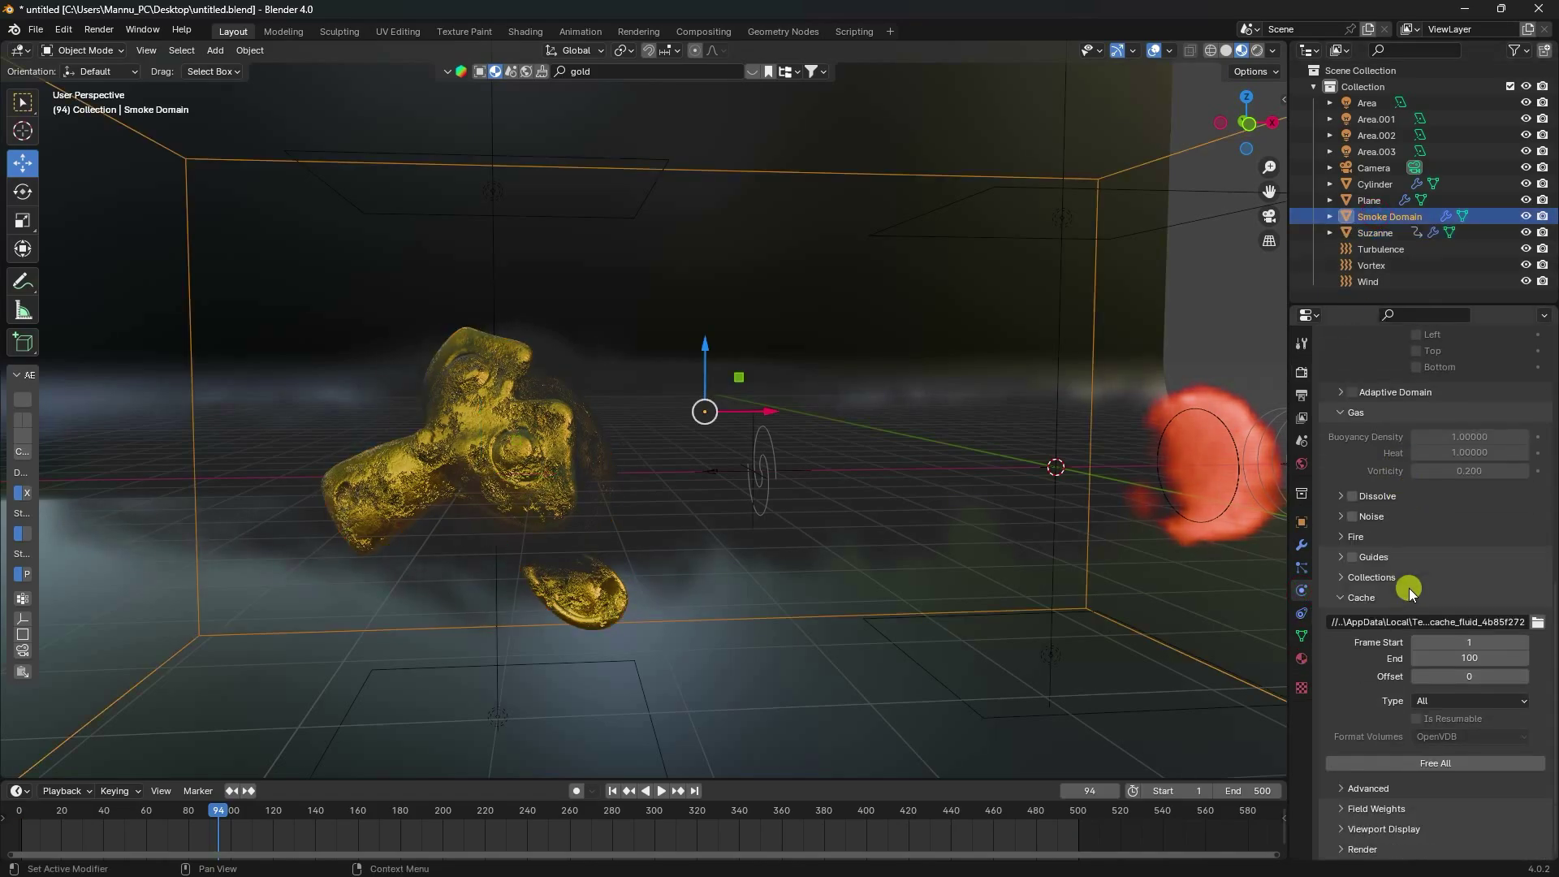
pyautogui.click(1435, 765)
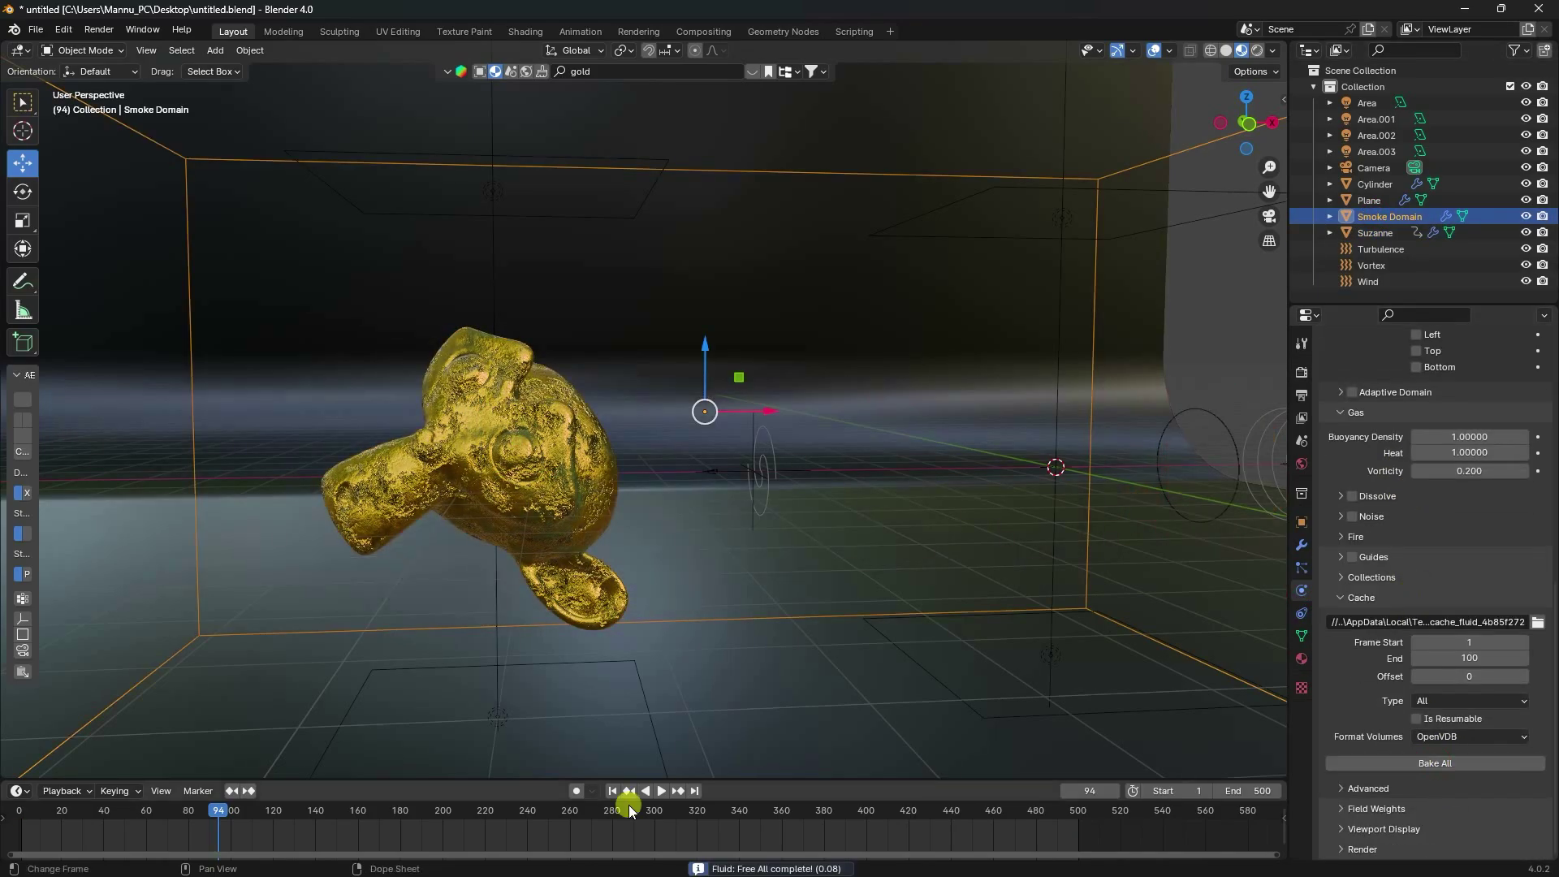
pyautogui.click(613, 790)
# Set the smoke domain's cache end frame to 500.
pyautogui.click(1458, 658)
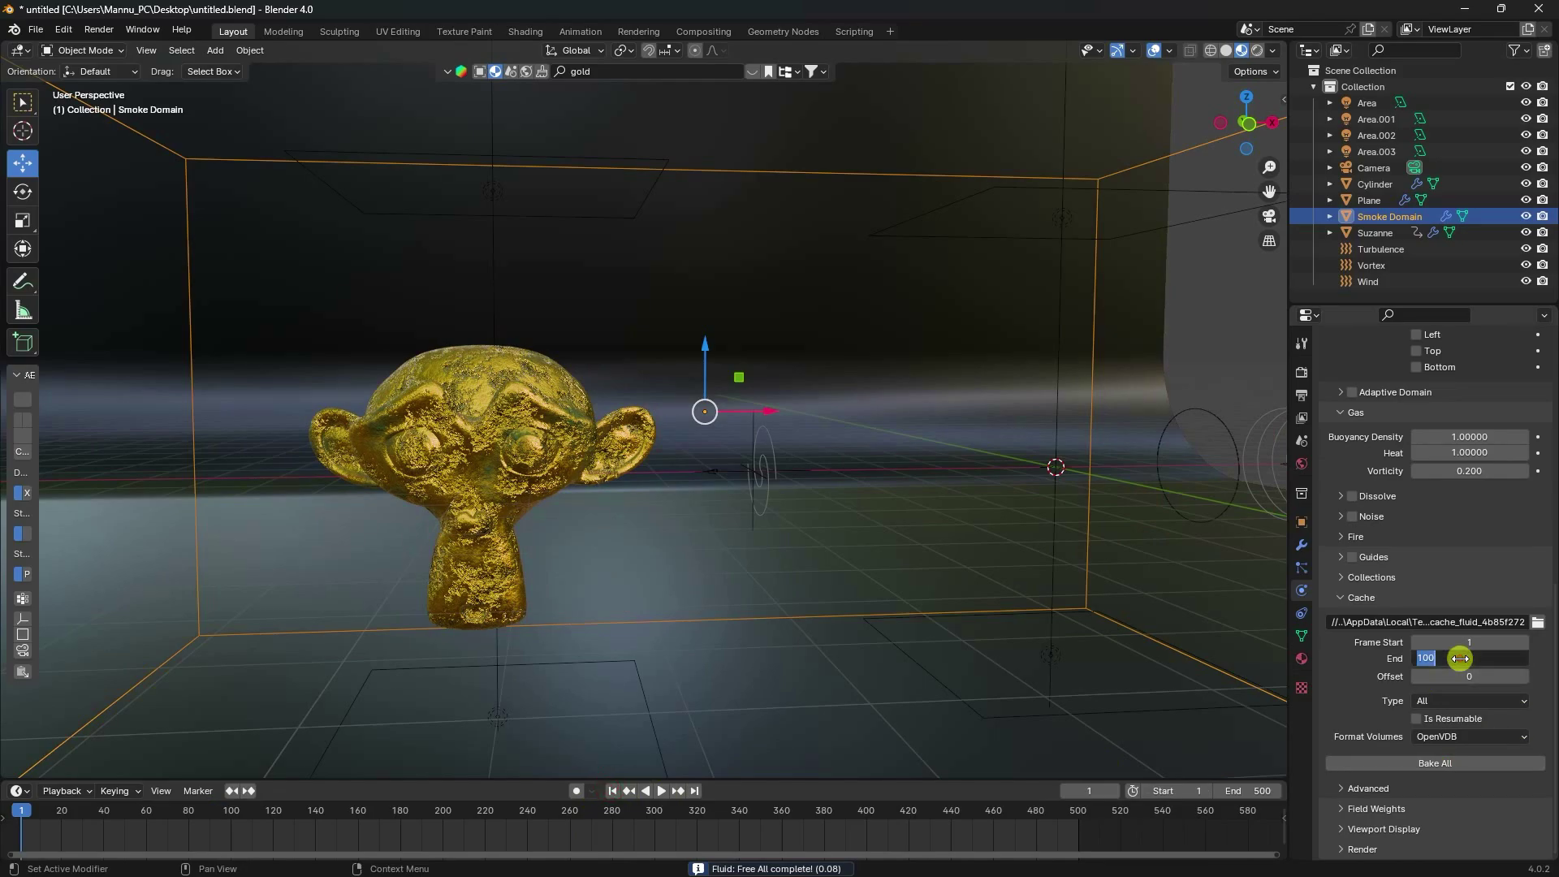
pyautogui.write('500')
pyautogui.press('Return')
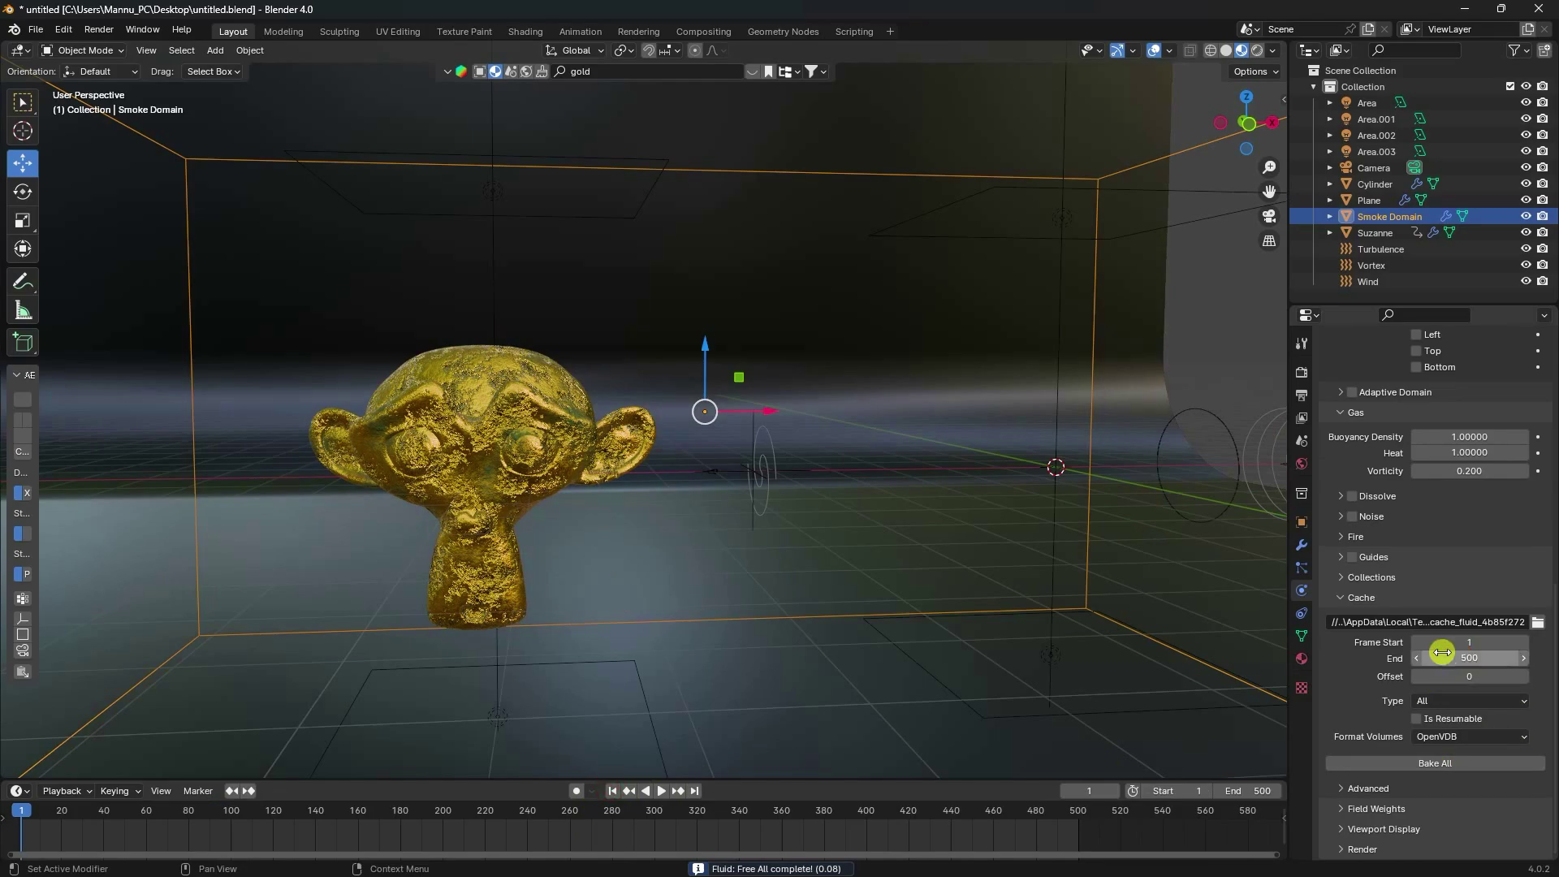
# Raise the smoke domain's resolution divisions to 320 and bake the whole simulation.
pyautogui.scroll(9, 1423, 658)
pyautogui.scroll(5, 1424, 657)
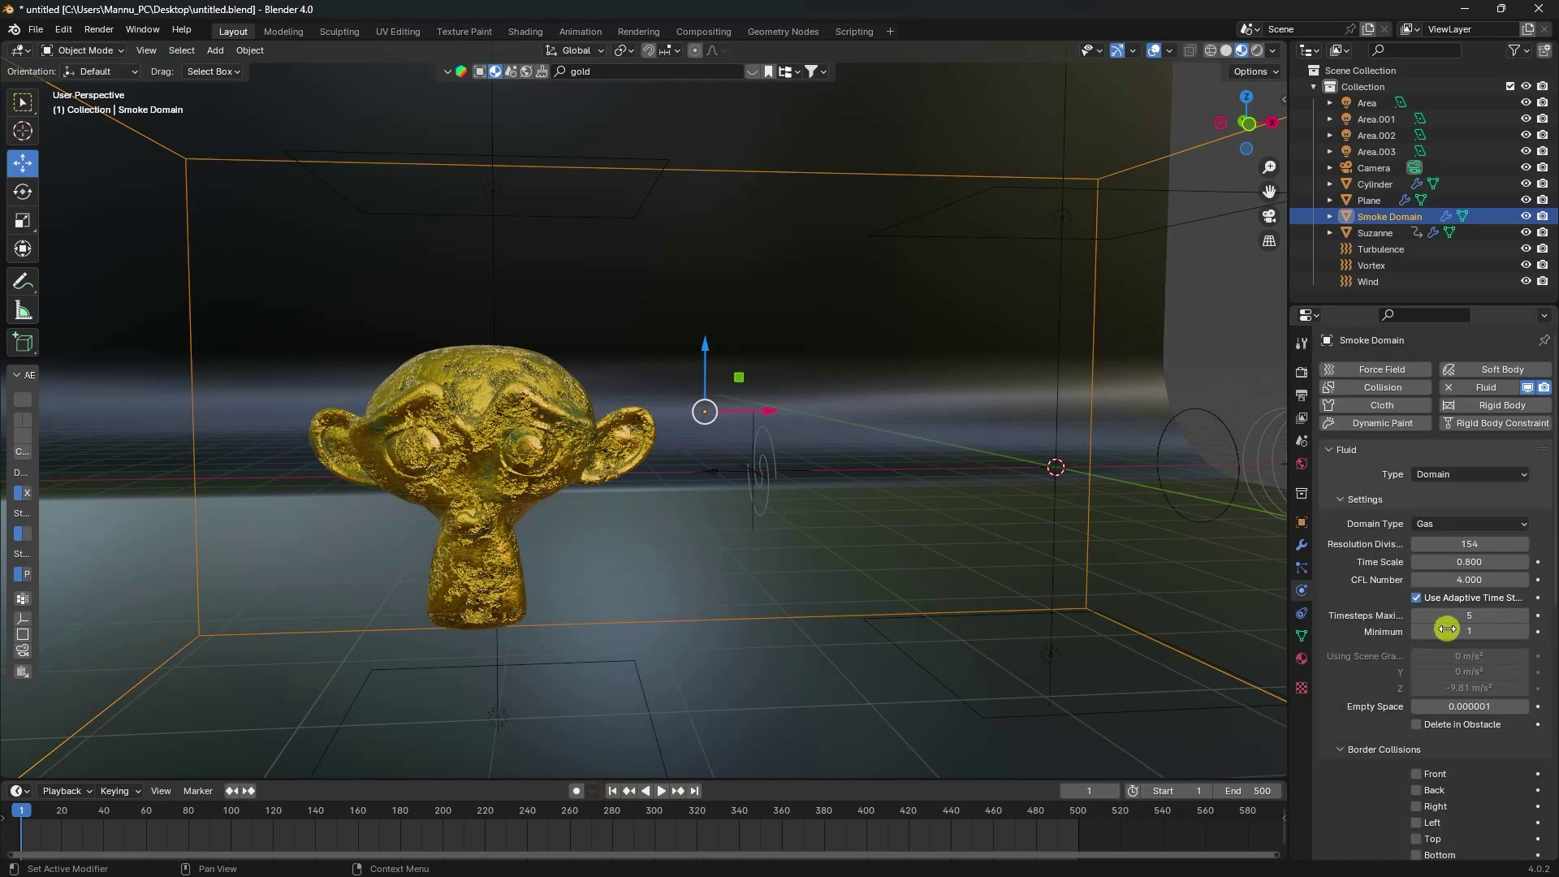
pyautogui.click(1466, 544)
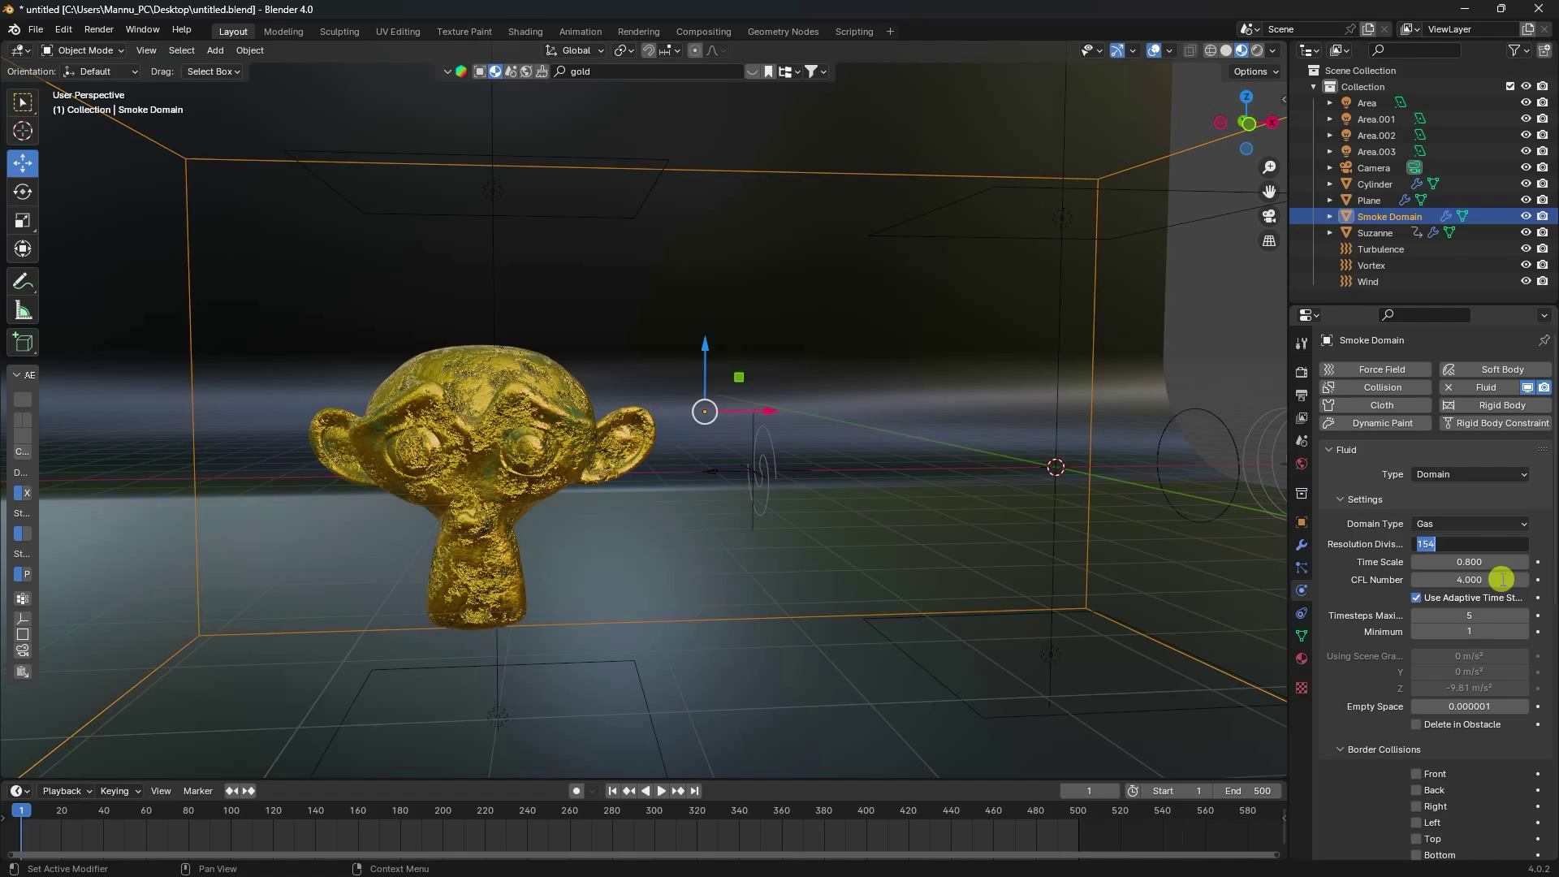
pyautogui.write('320')
pyautogui.press('Return')
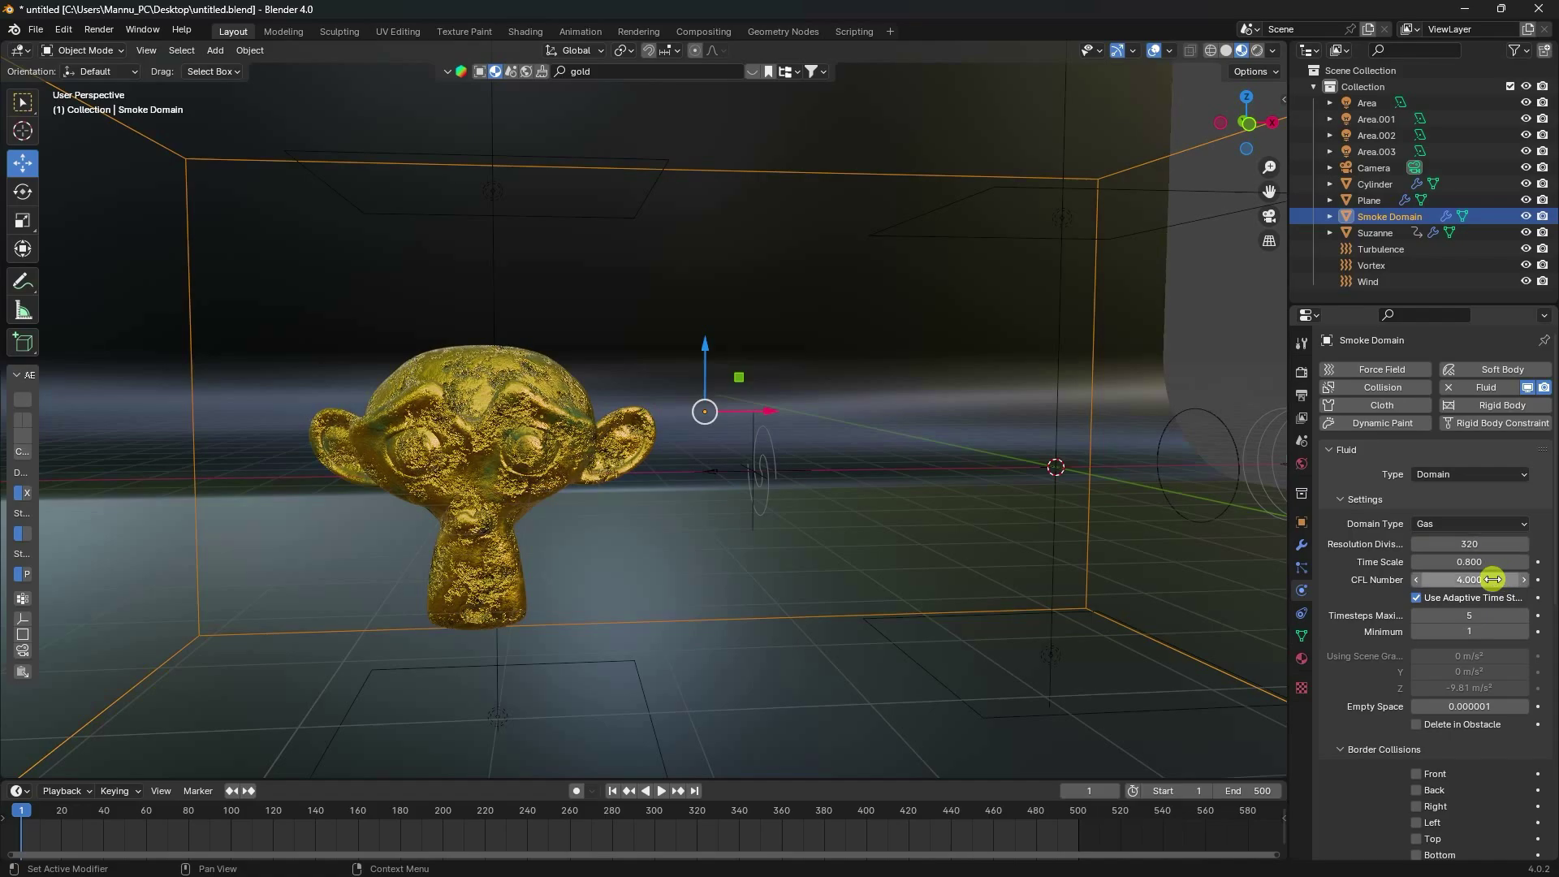
pyautogui.scroll(-15, 1380, 605)
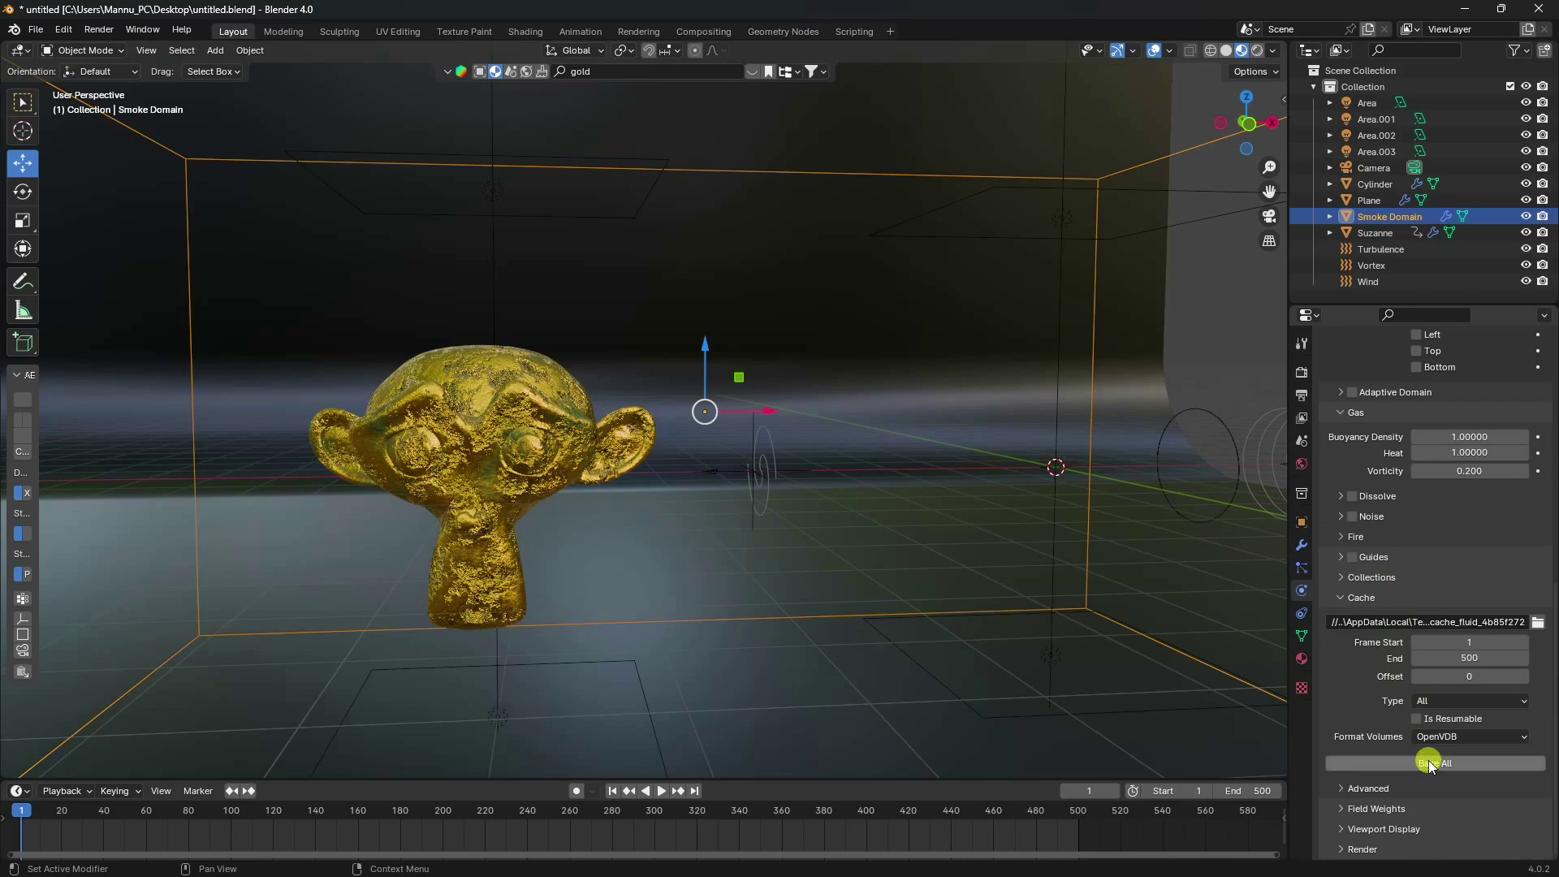
pyautogui.click(1427, 762)
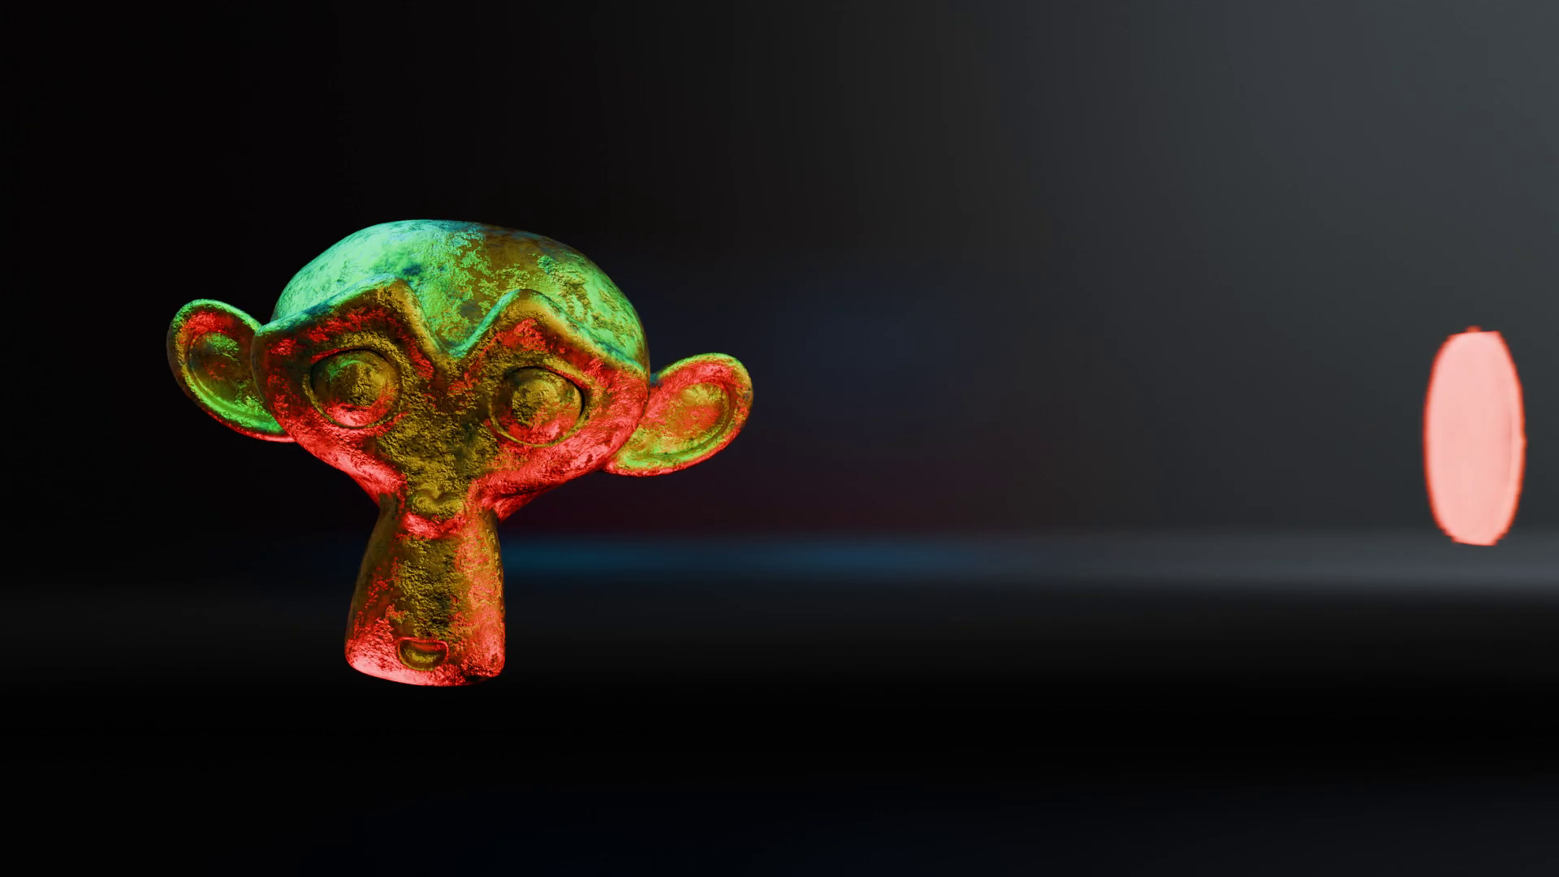